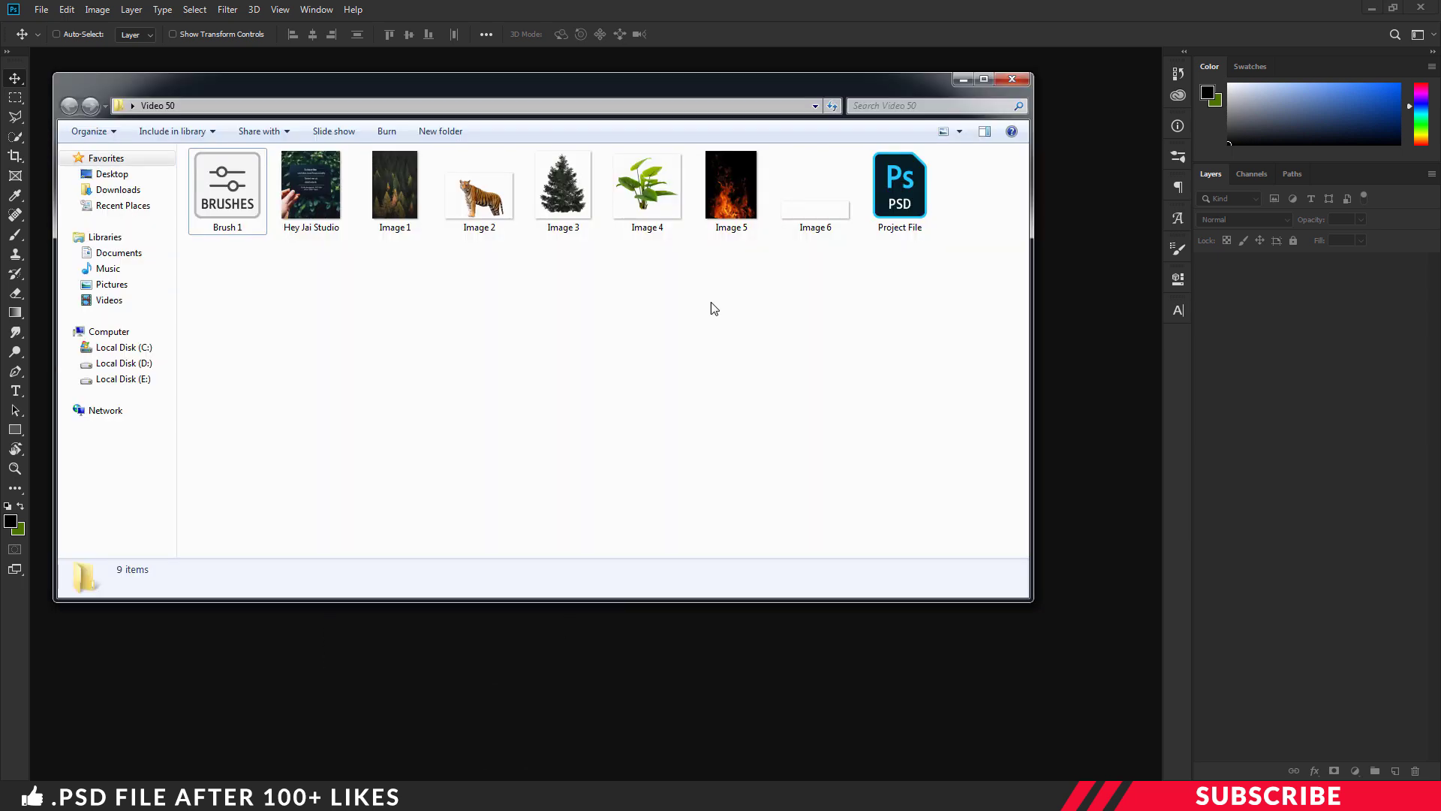
Open Project File.psd and add a new layer inside the Background group
{"action": "double_click", "coordinate": [903, 188]}
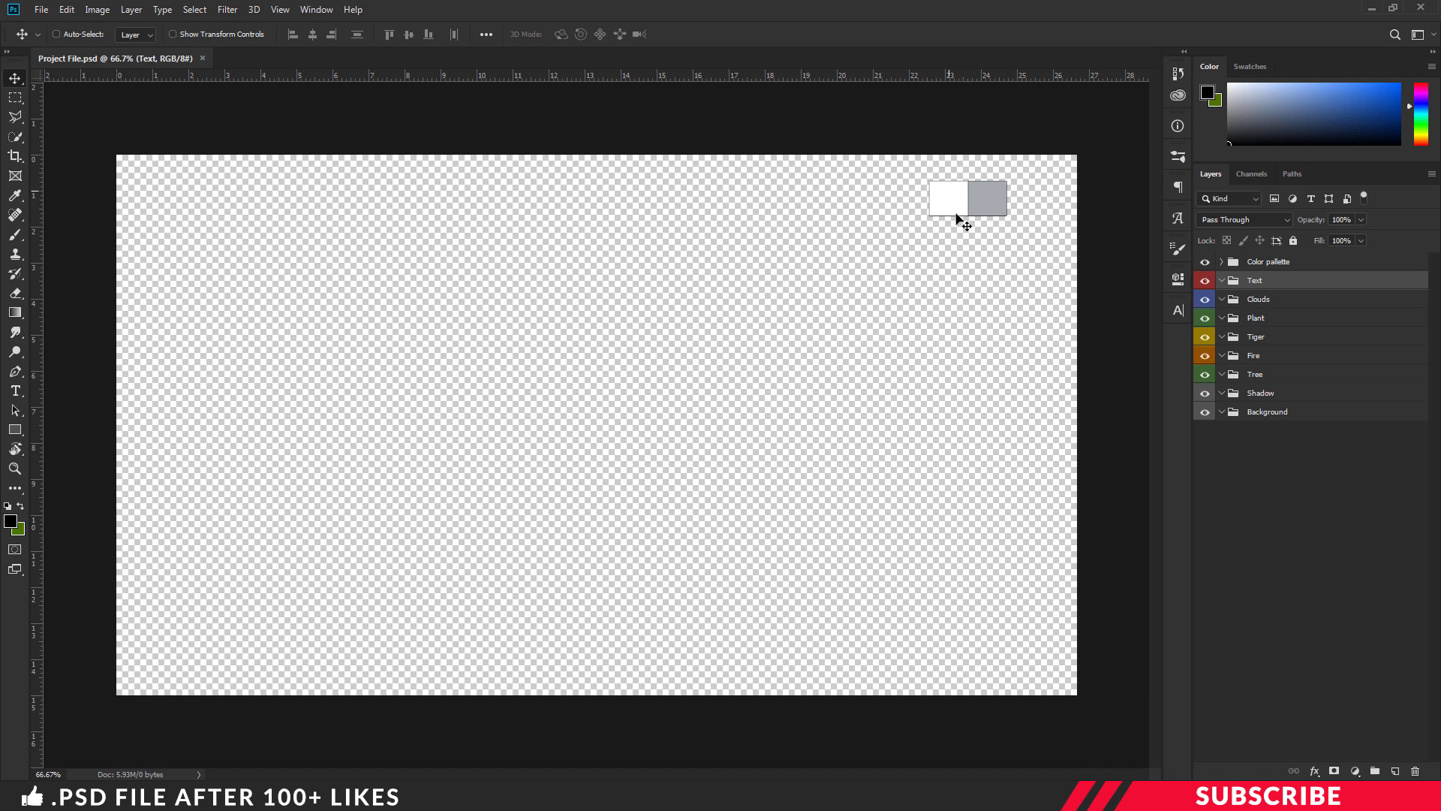
{"action": "left_click", "coordinate": [1285, 416]}
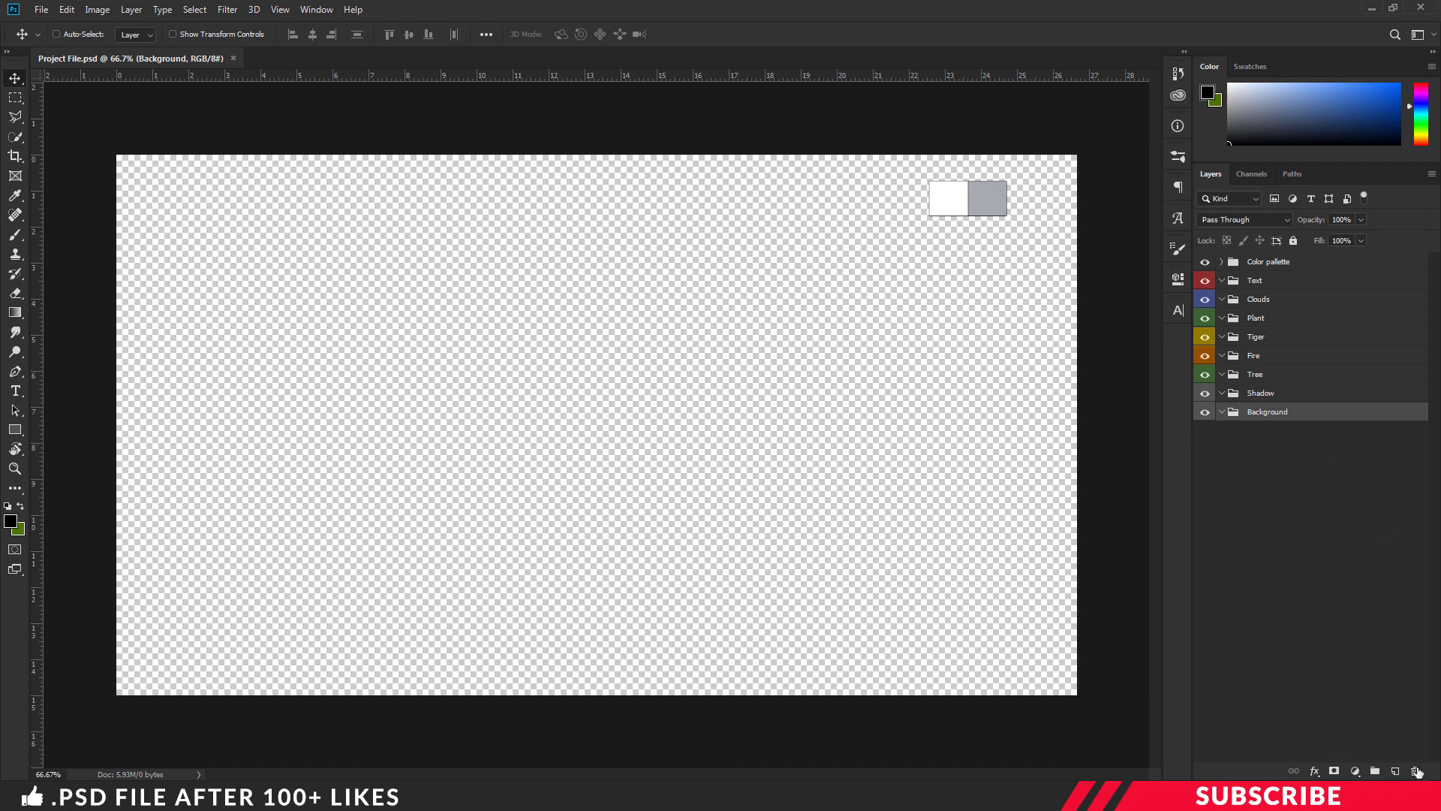
{"action": "left_click", "coordinate": [1397, 770]}
Set the foreground colour to white and fill the new layer with it
{"action": "key", "text": "b"}
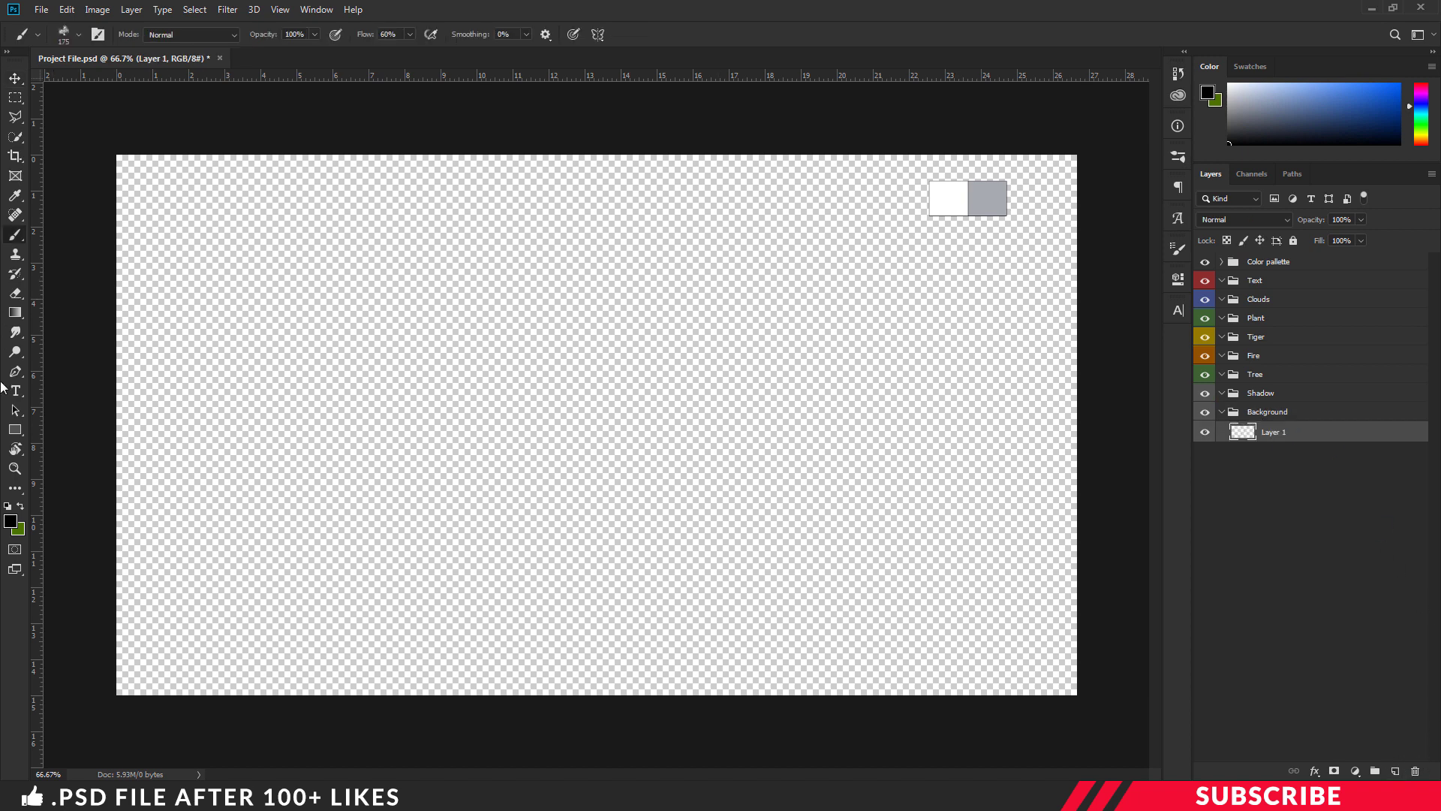
{"action": "left_click", "coordinate": [10, 521]}
{"action": "left_click", "coordinate": [957, 199]}
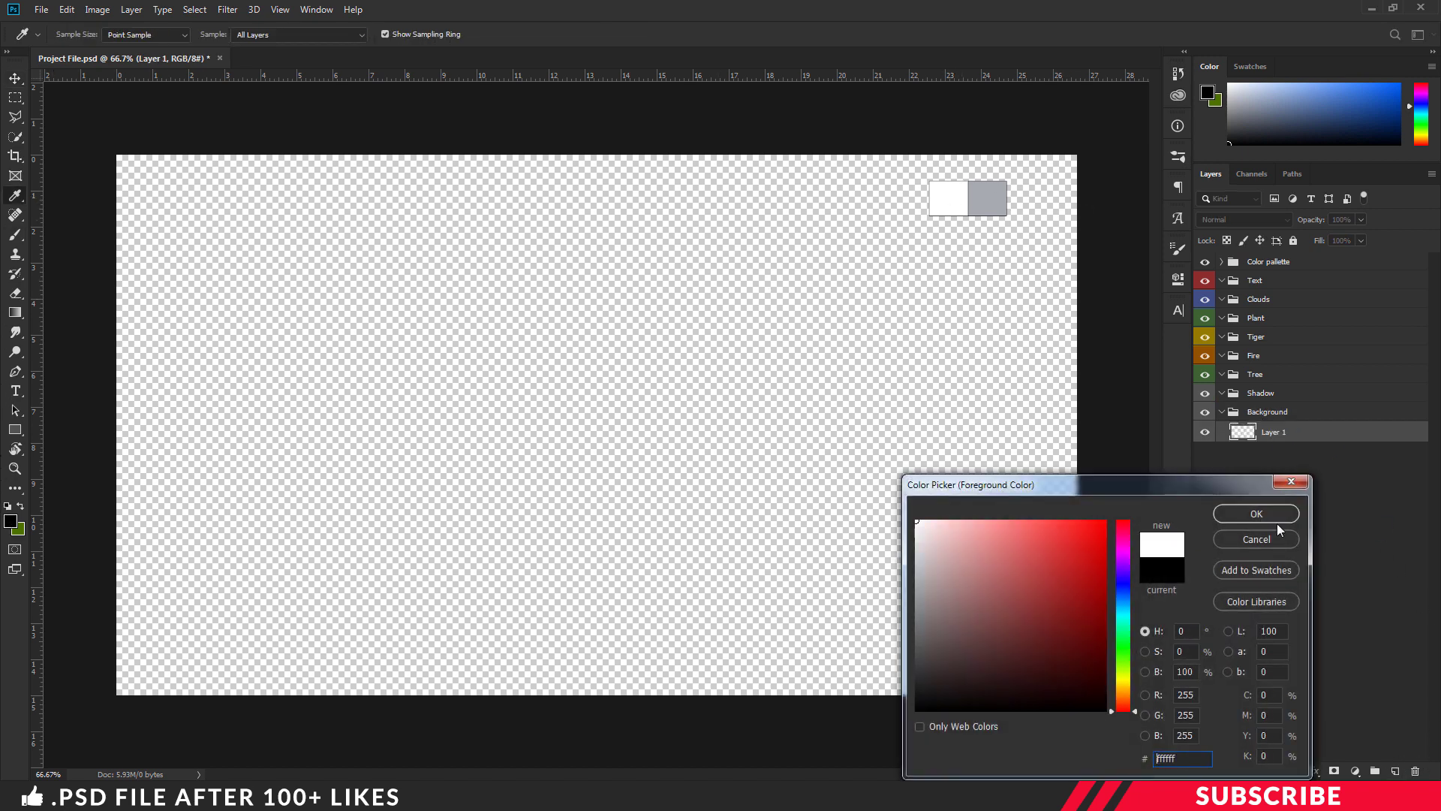
{"action": "left_click", "coordinate": [1257, 514]}
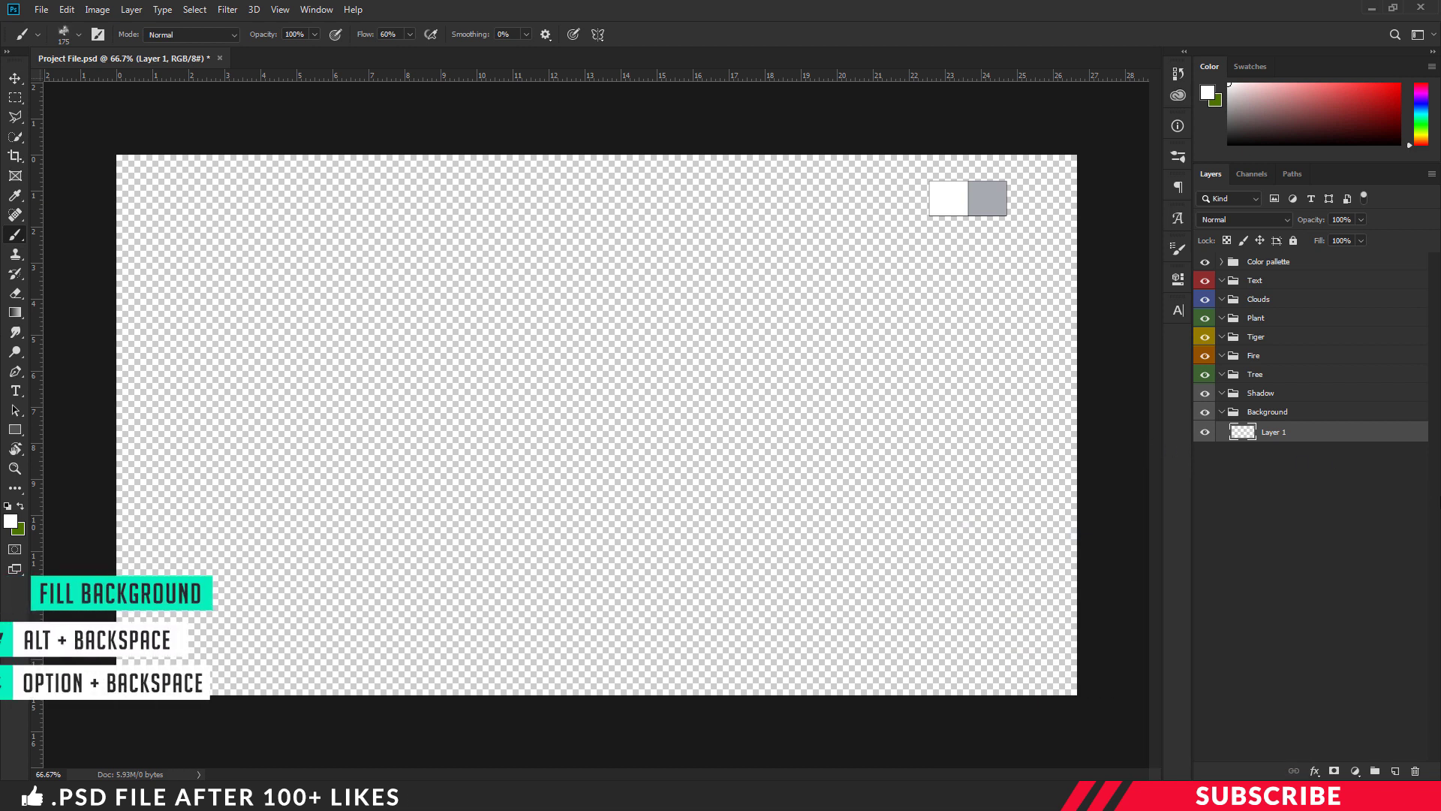
{"action": "key", "text": "alt+BackSpace"}
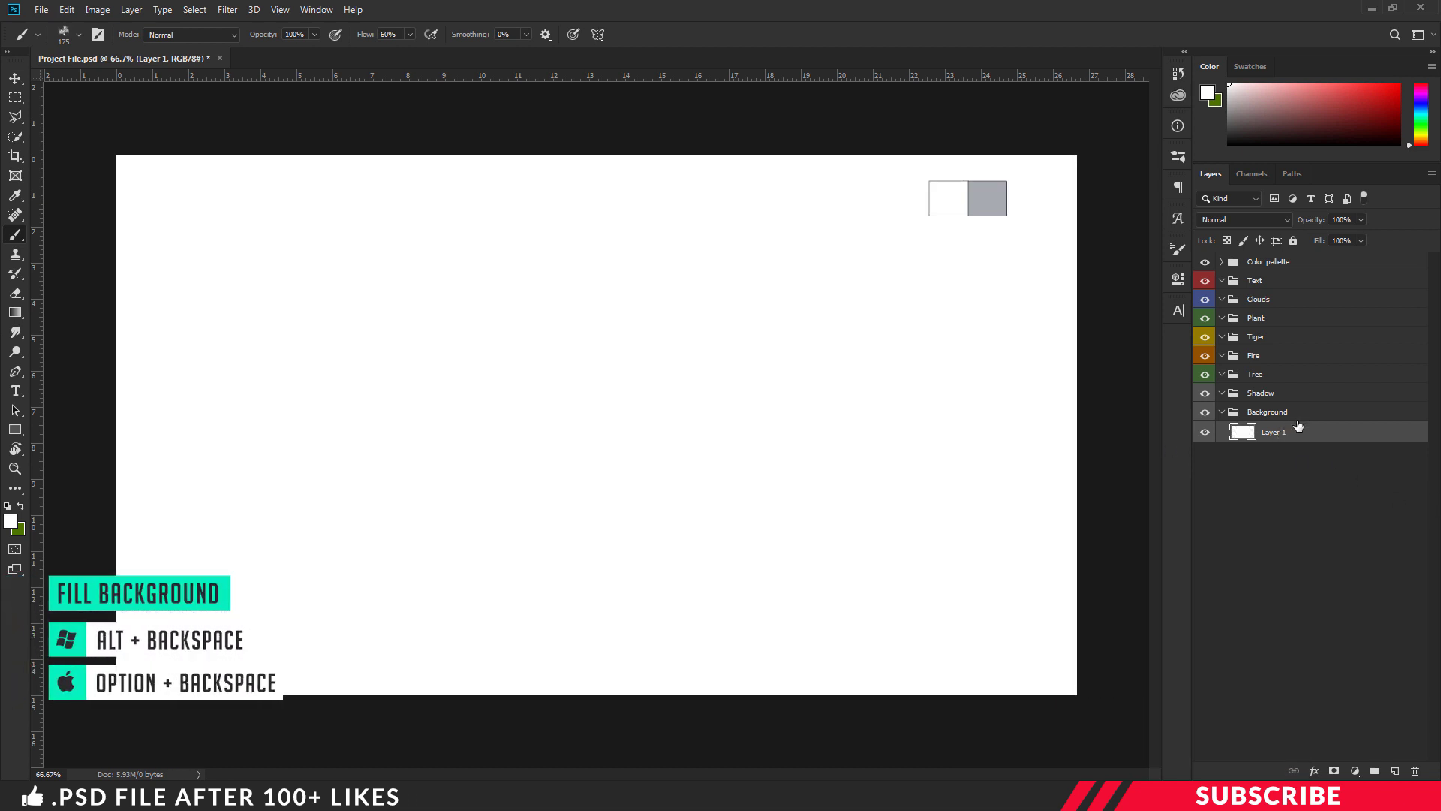
Add another layer above the white one and set the foreground to grey #a7aaaf
{"action": "left_click", "coordinate": [1394, 772]}
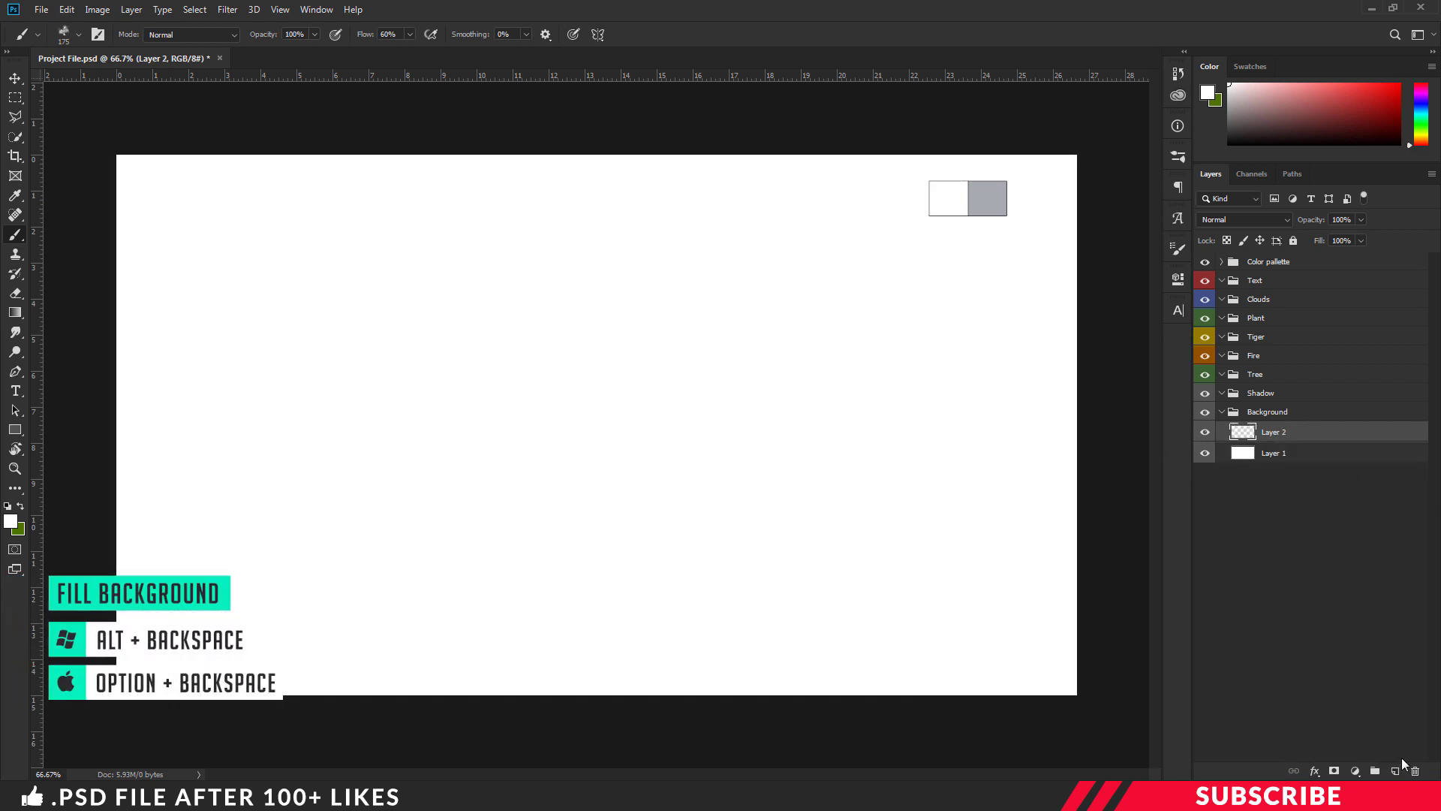
{"action": "left_click", "coordinate": [10, 520]}
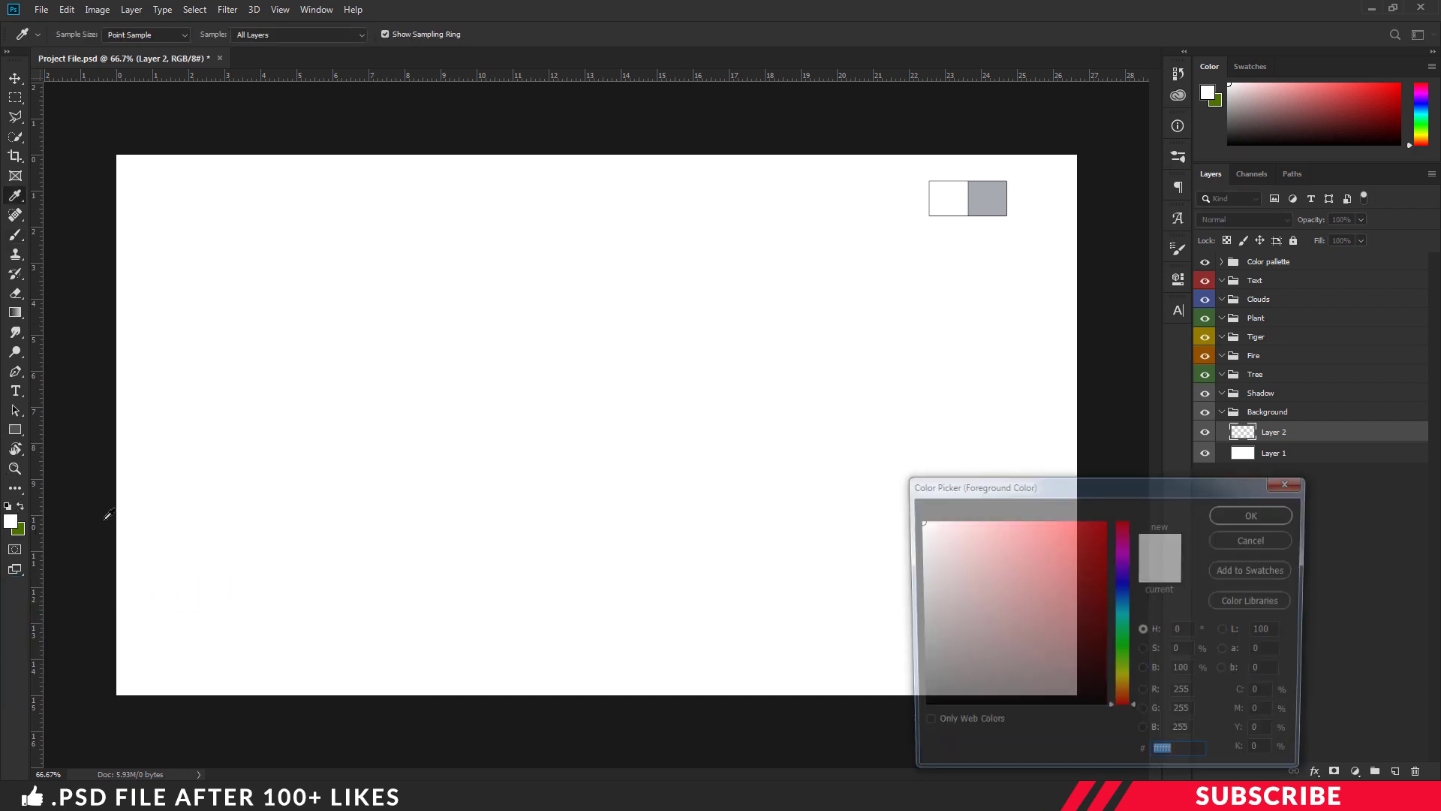
{"action": "left_click", "coordinate": [991, 196]}
{"action": "left_click", "coordinate": [1240, 513]}
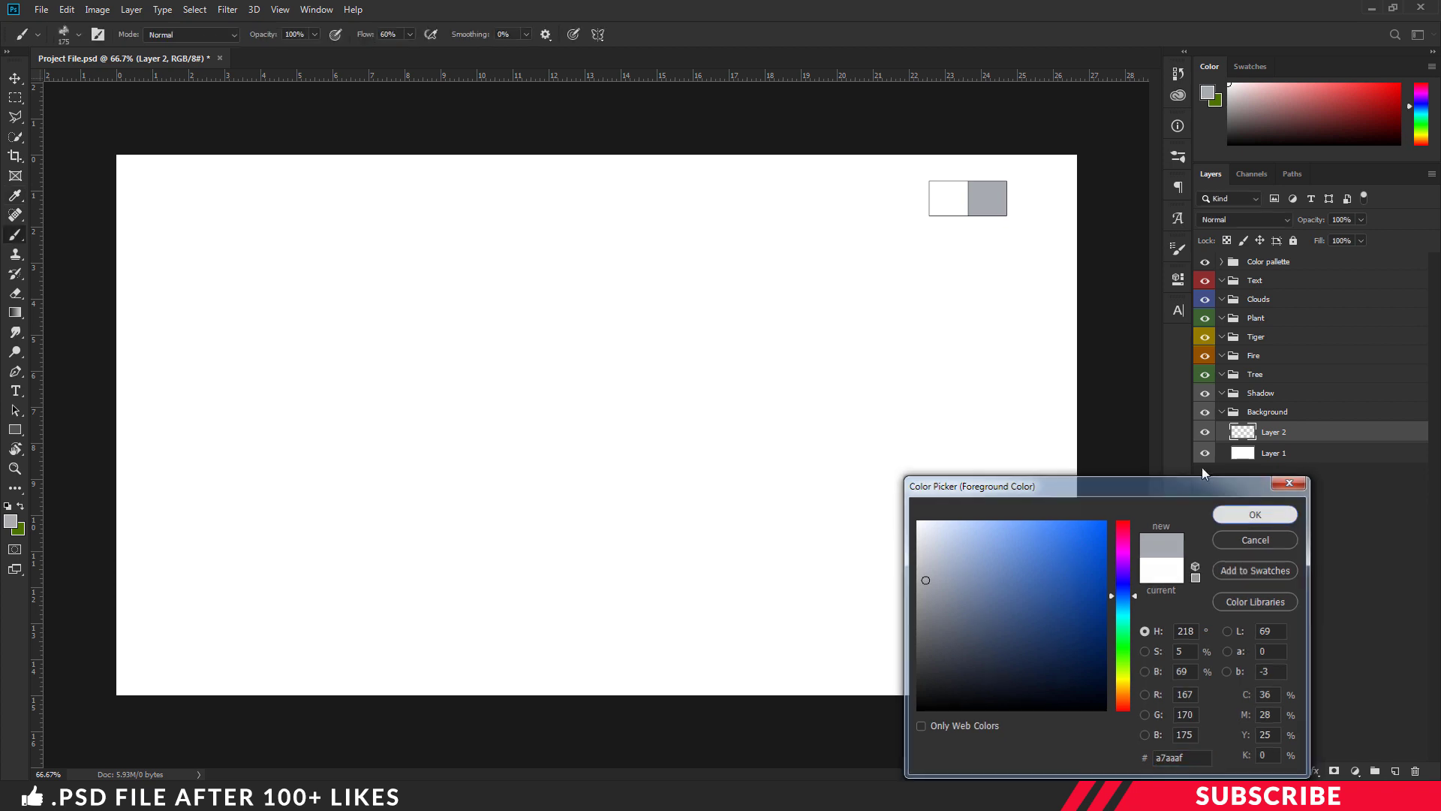
Paint a grey haze across the canvas top with a 900 px Soft Round Pressure Opacity brush
{"action": "left_click", "coordinate": [79, 35]}
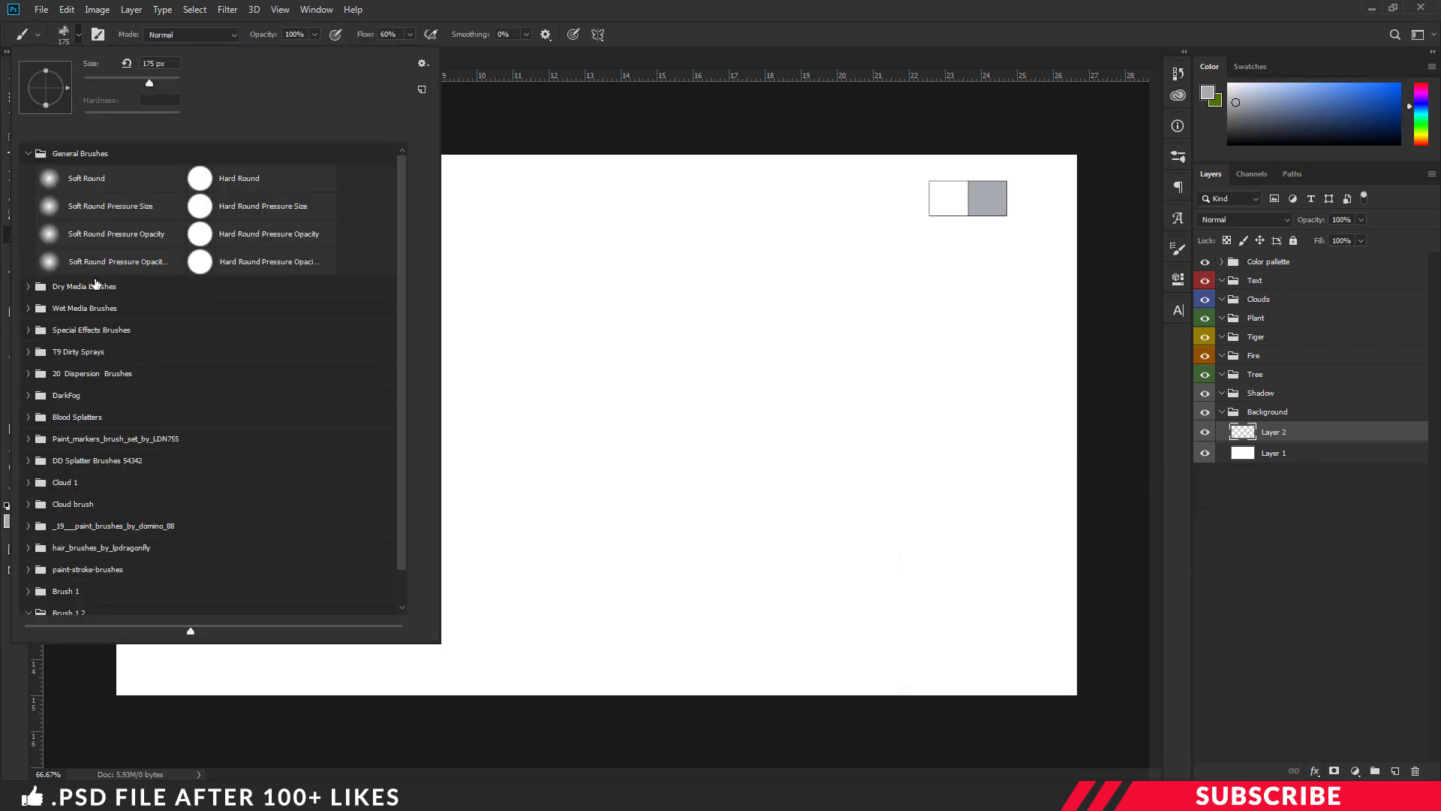
{"action": "left_click", "coordinate": [123, 263]}
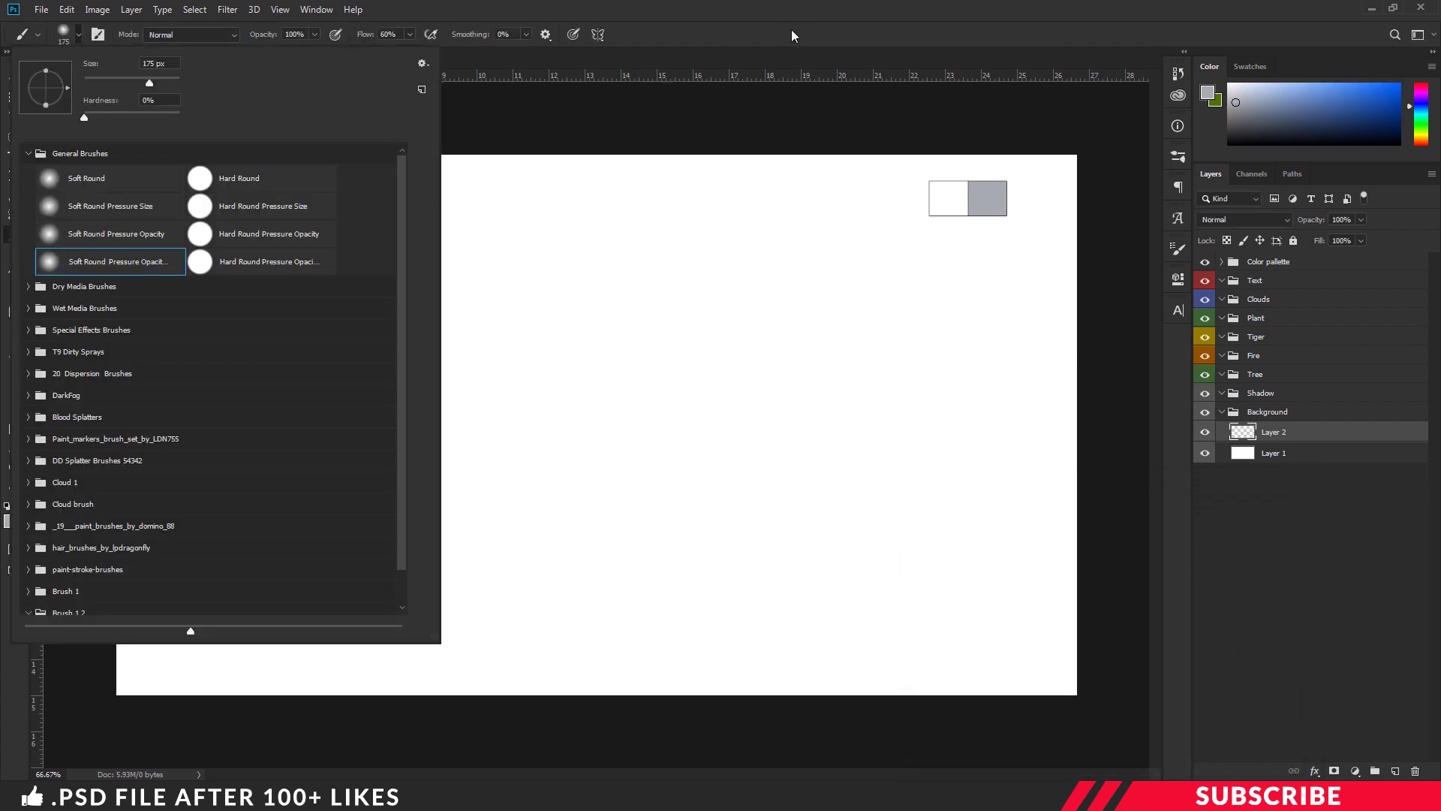
{"action": "left_click", "coordinate": [791, 30]}
{"action": "key", "text": "bracketright"}
{"action": "key", "text": "bracketright"}
{"action": "key", "text": "bracketright"}
{"action": "key", "text": "bracketright"}
{"action": "key", "text": "bracketright"}
{"action": "key", "text": "bracketright"}
{"action": "key", "text": "bracketright"}
{"action": "key", "text": "bracketright"}
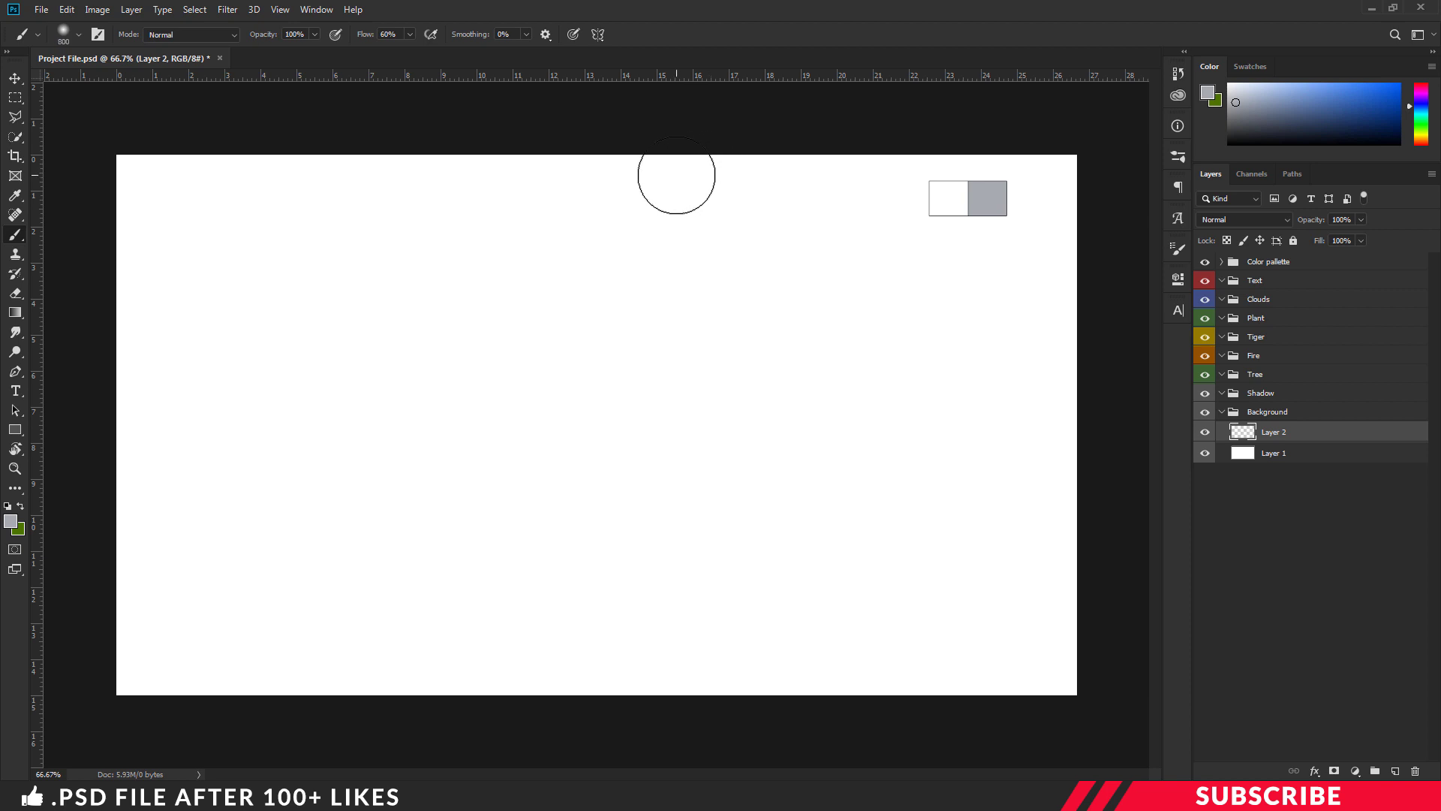
{"action": "key", "text": "bracketleft"}
{"action": "mouse_move", "coordinate": [1062, 120]}
{"action": "left_mouse_down"}
{"action": "mouse_move", "coordinate": [2, 33]}
{"action": "mouse_move", "coordinate": [241, 81]}
{"action": "mouse_move", "coordinate": [19, 11]}
{"action": "left_mouse_up"}
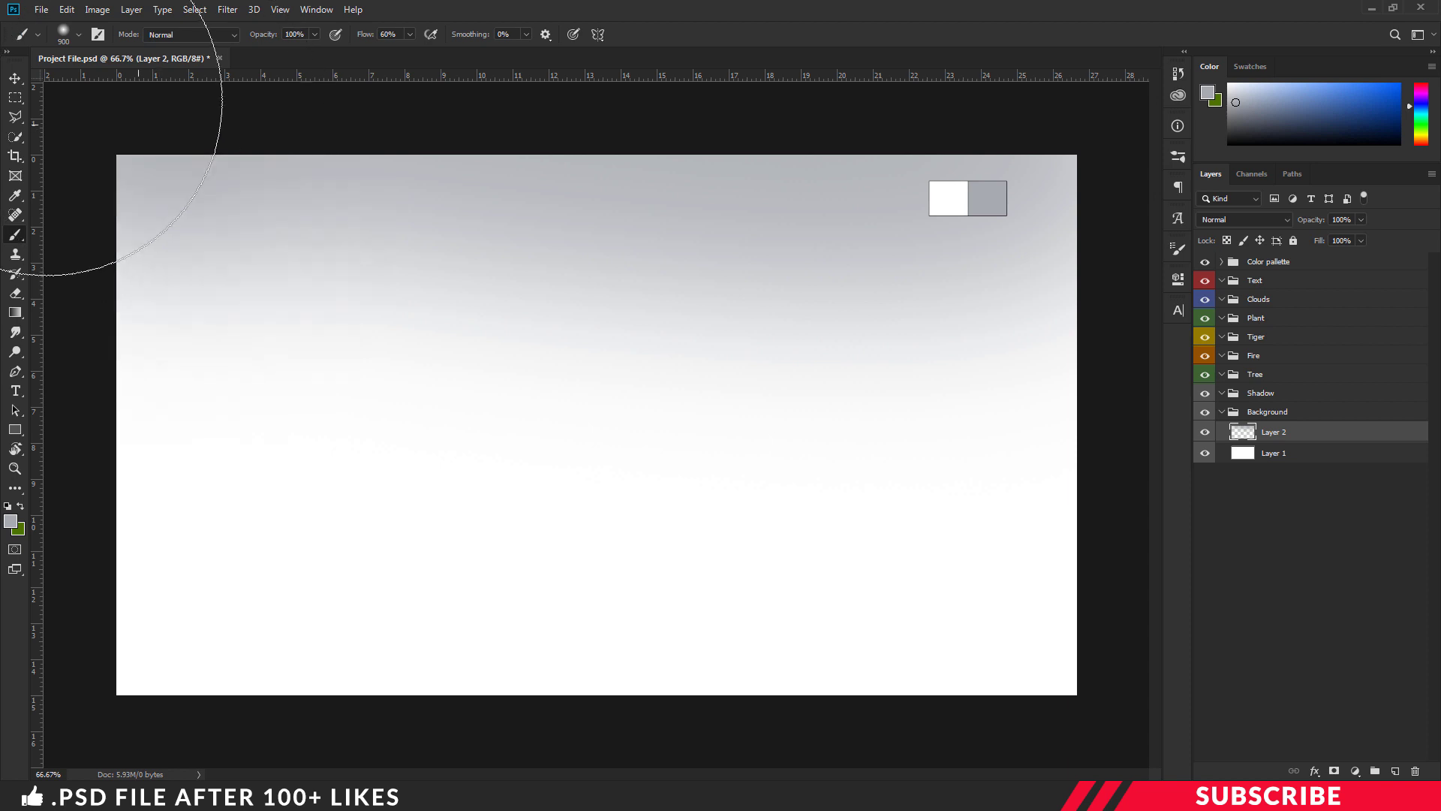
Set the haze layer's opacity to 70%
{"action": "left_click", "coordinate": [1350, 220]}
{"action": "type", "text": "70"}
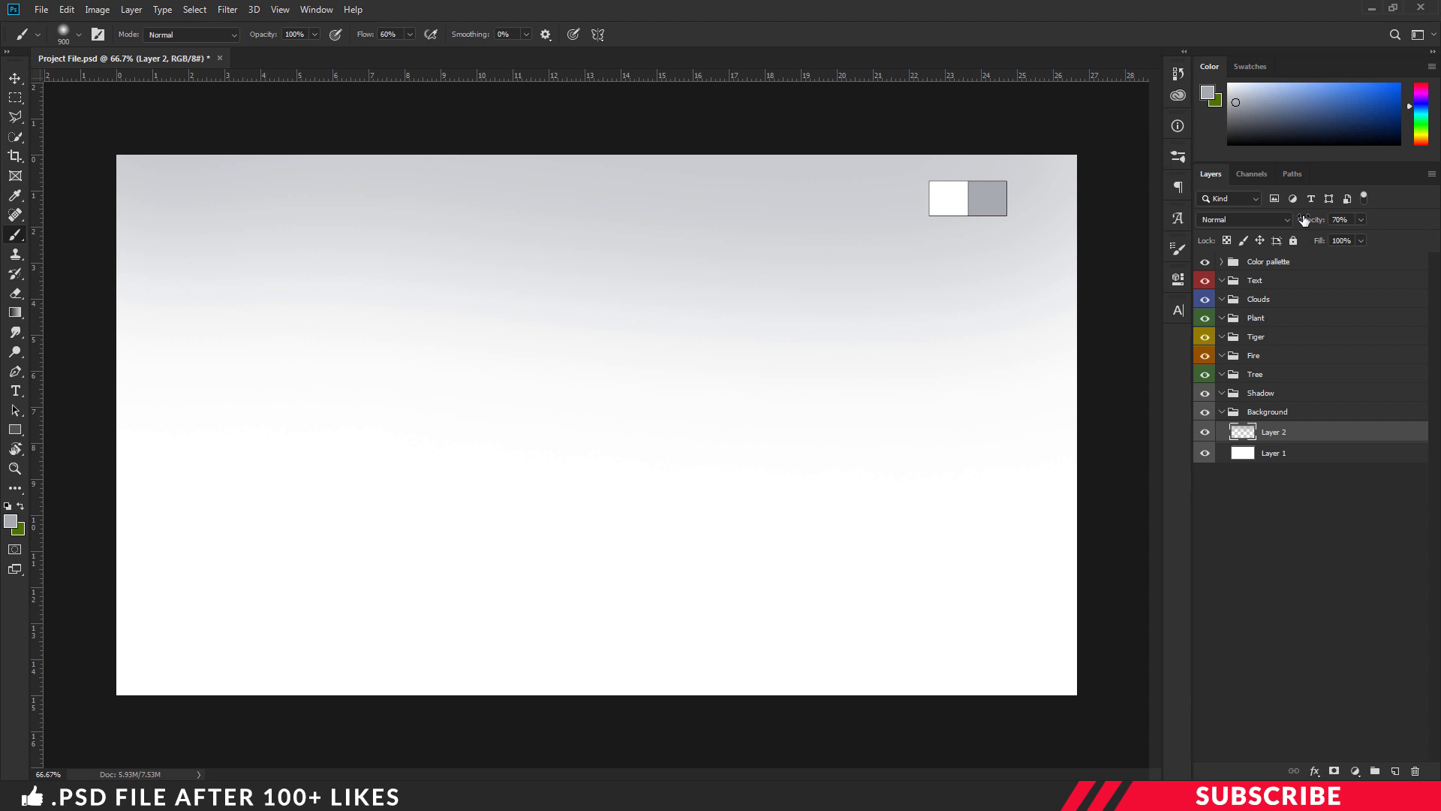
{"action": "left_click", "coordinate": [13, 75]}
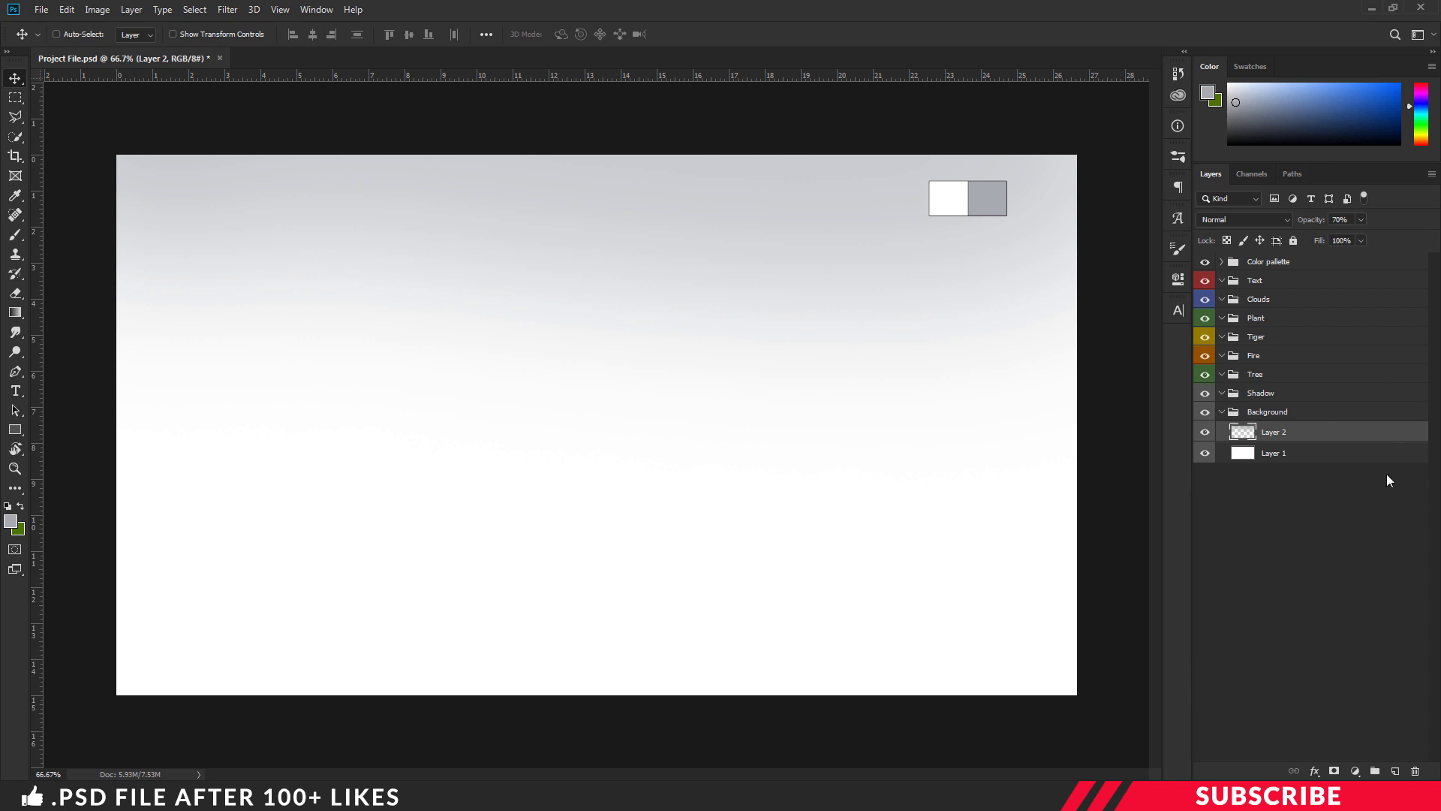
Collapse the Background group and add an empty layer inside the Tree group
{"action": "left_click", "coordinate": [1222, 412]}
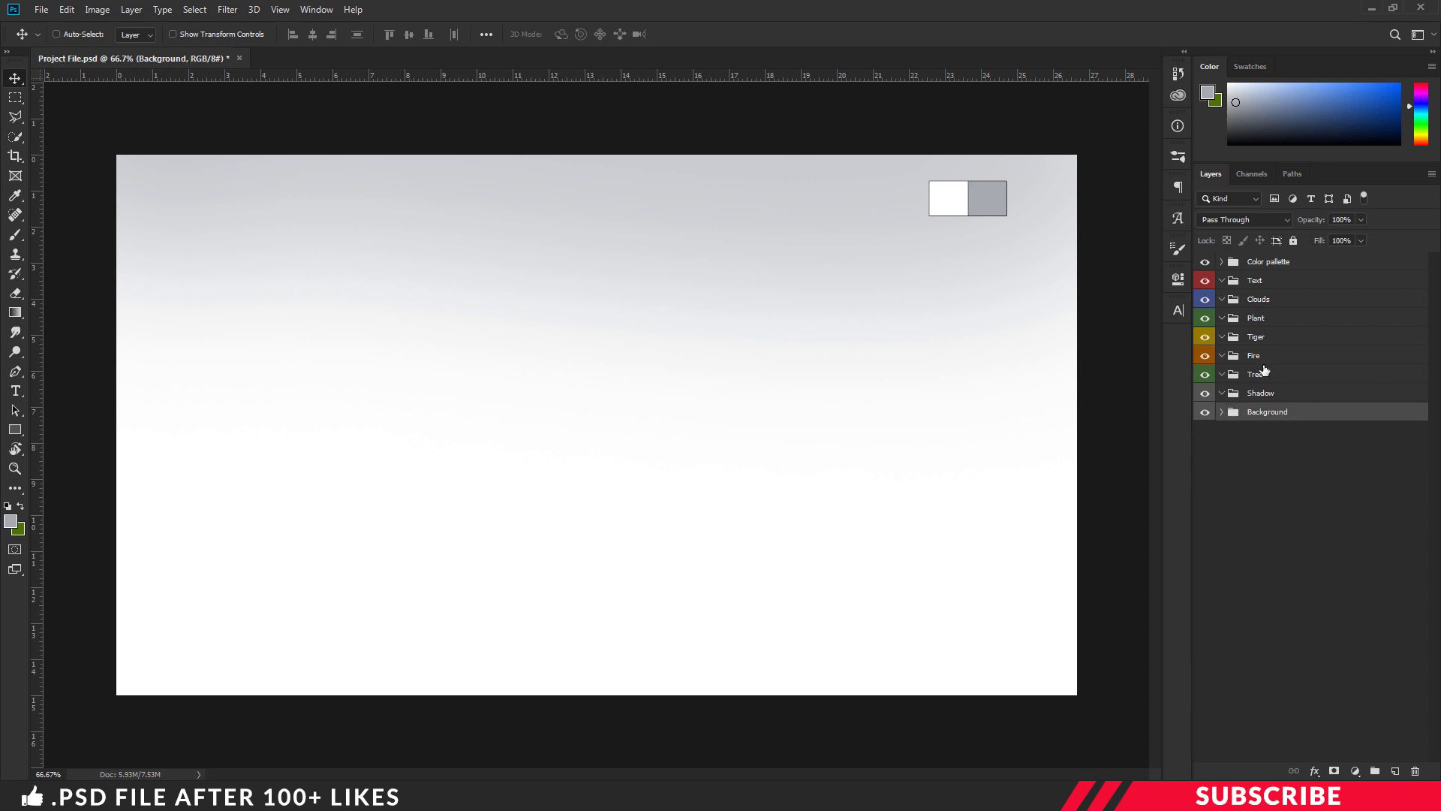
{"action": "left_click", "coordinate": [1268, 376]}
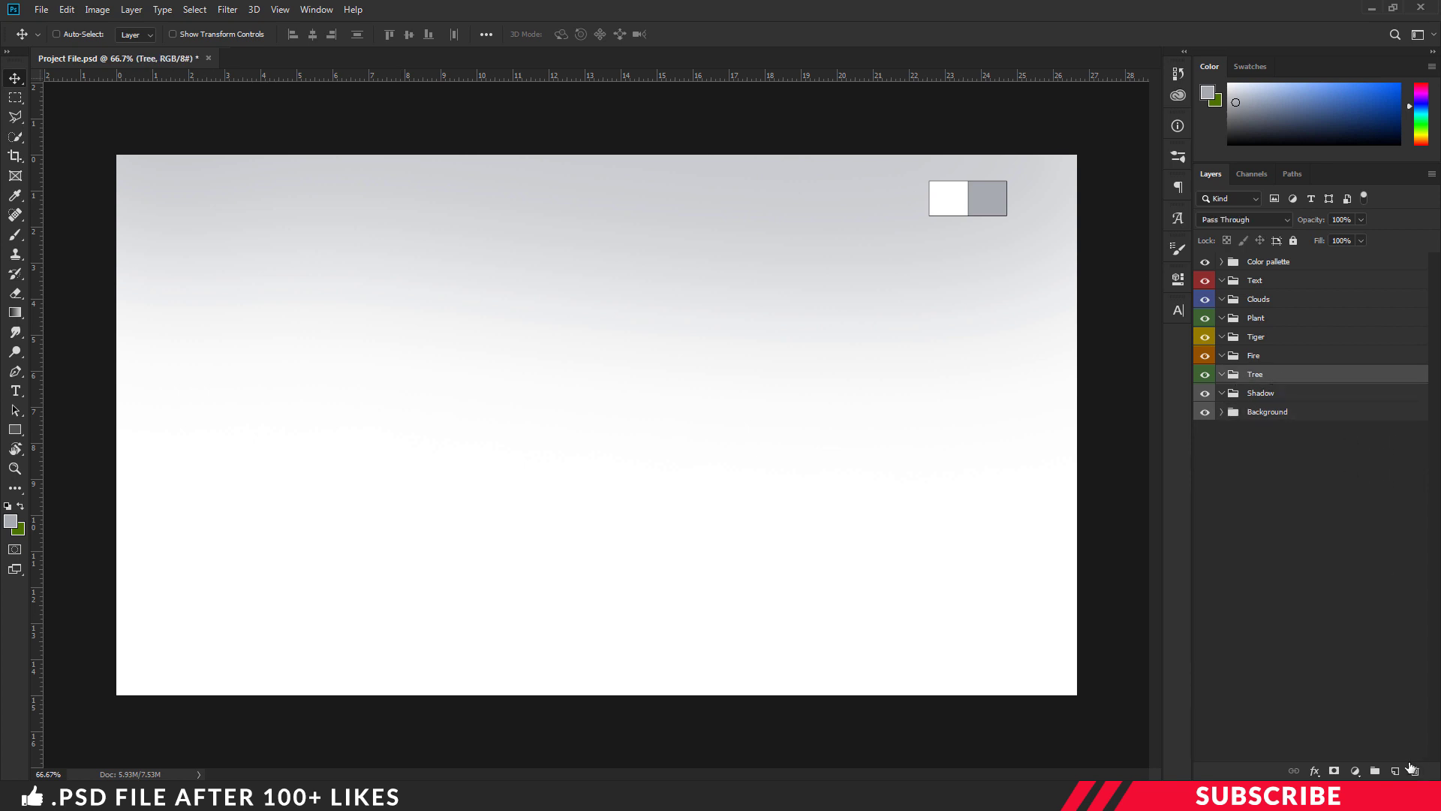
{"action": "left_click", "coordinate": [1395, 771]}
Set the Type tool to black #000000 Lemon/Milk at 995 pt
{"action": "key", "text": "t"}
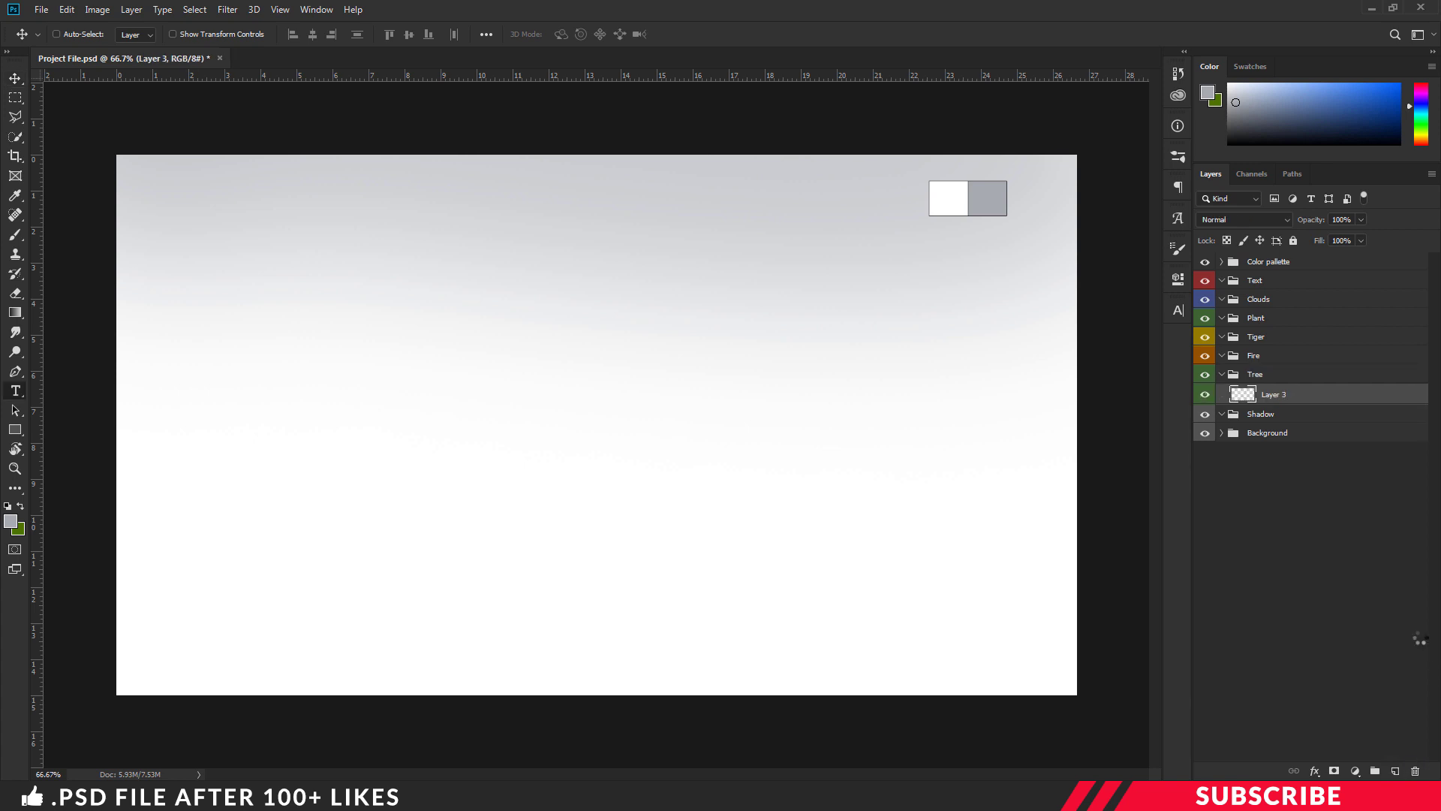
{"action": "key", "text": "i"}
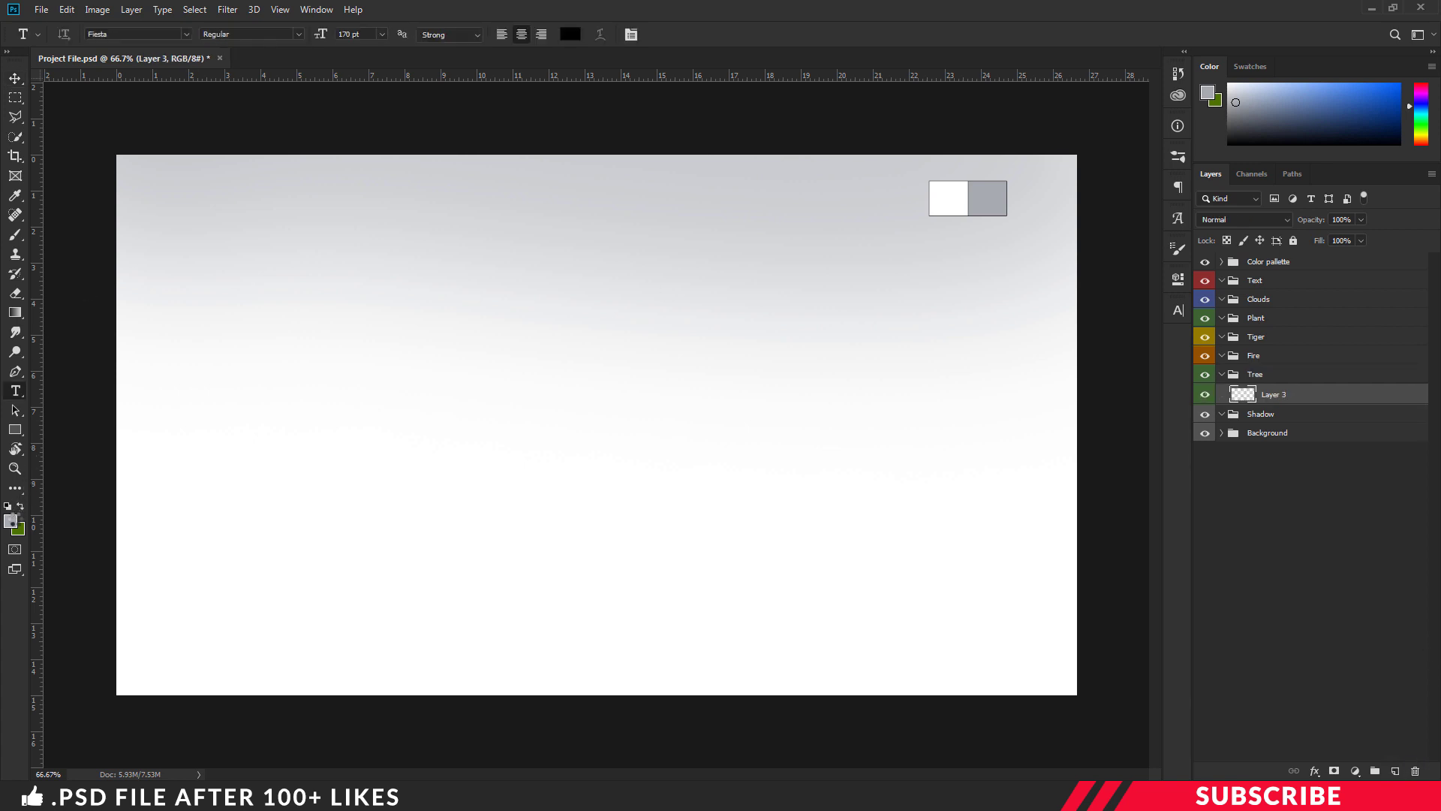
{"action": "left_click", "coordinate": [10, 520]}
{"action": "type", "text": "000000"}
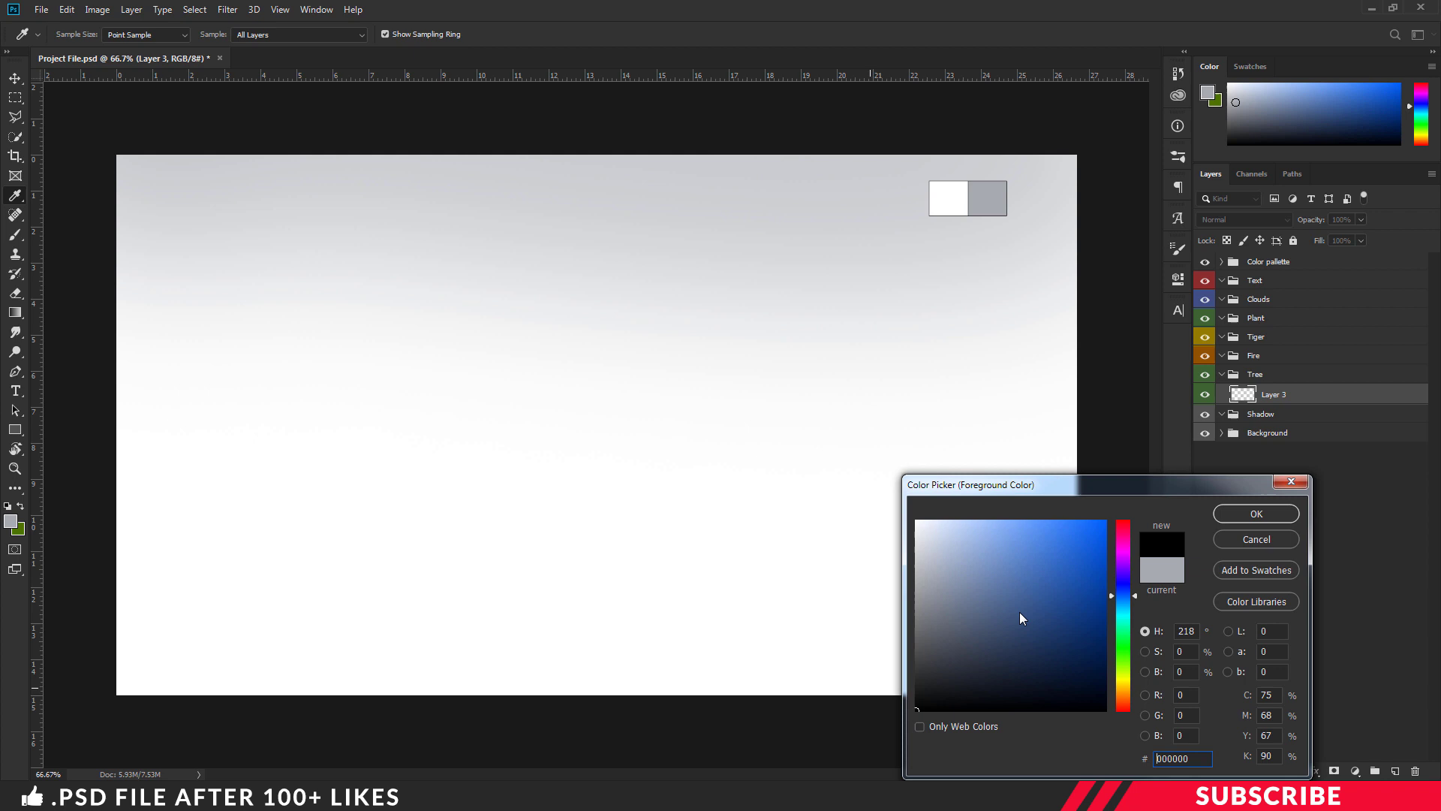
{"action": "left_click", "coordinate": [1241, 511]}
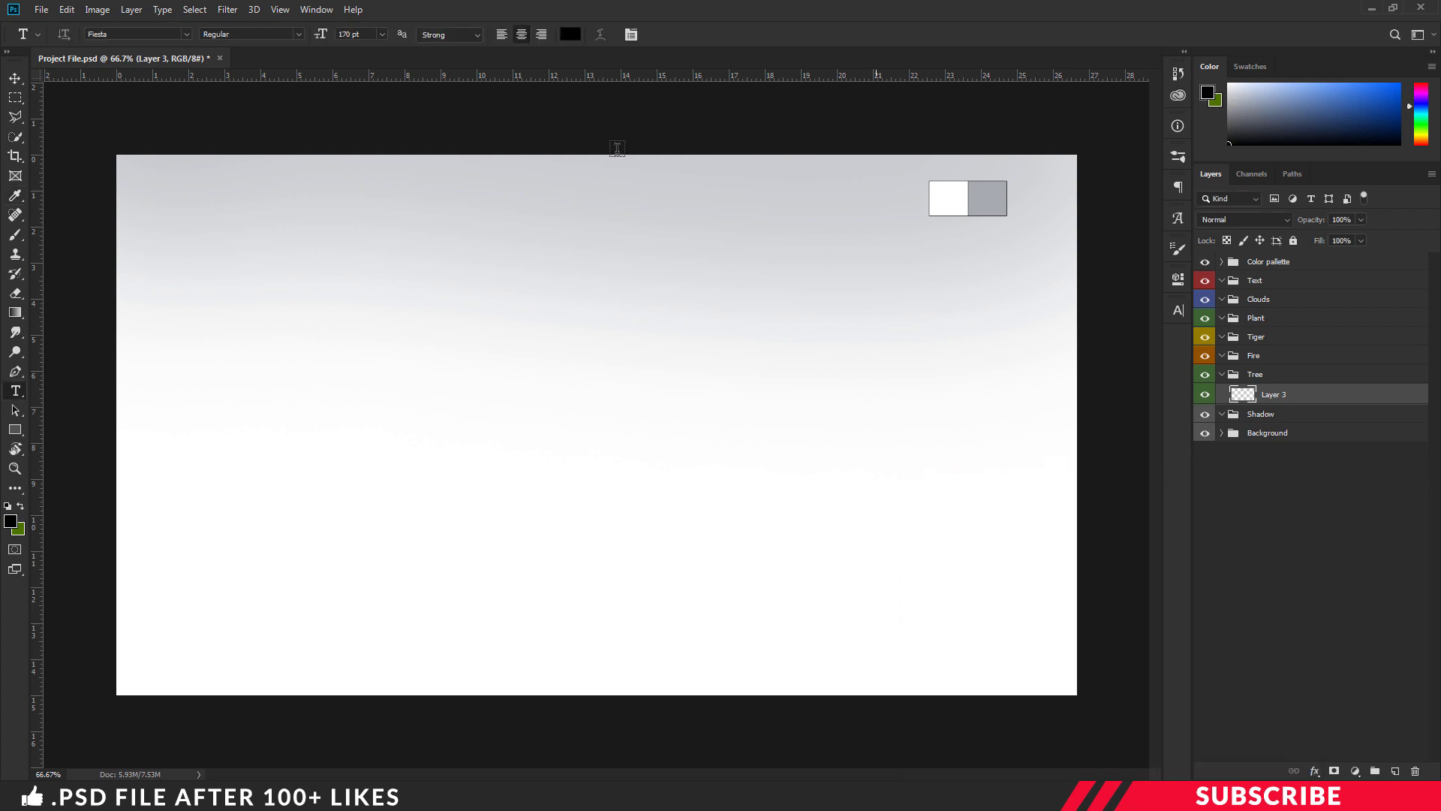
{"action": "left_click", "coordinate": [187, 35]}
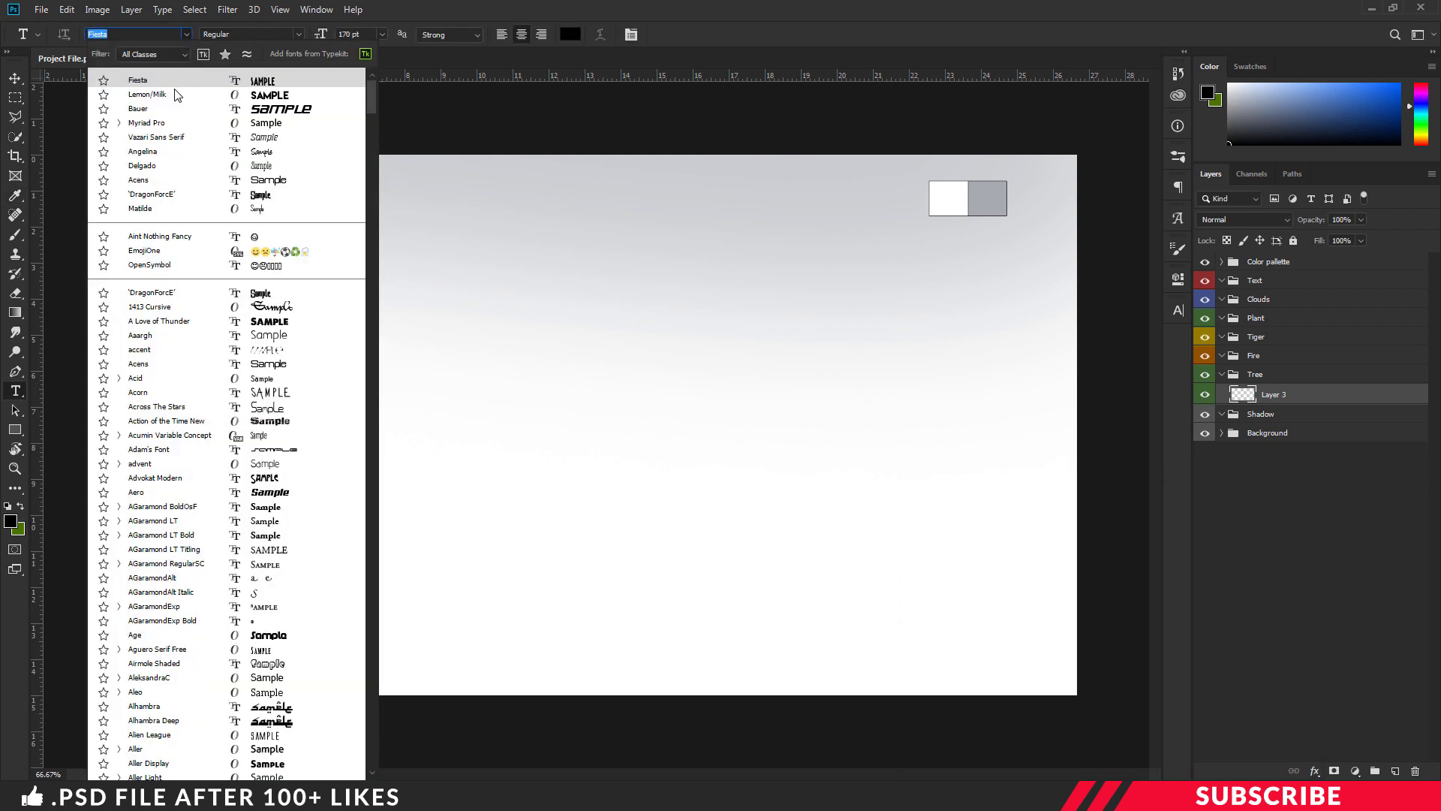
{"action": "left_click", "coordinate": [178, 94]}
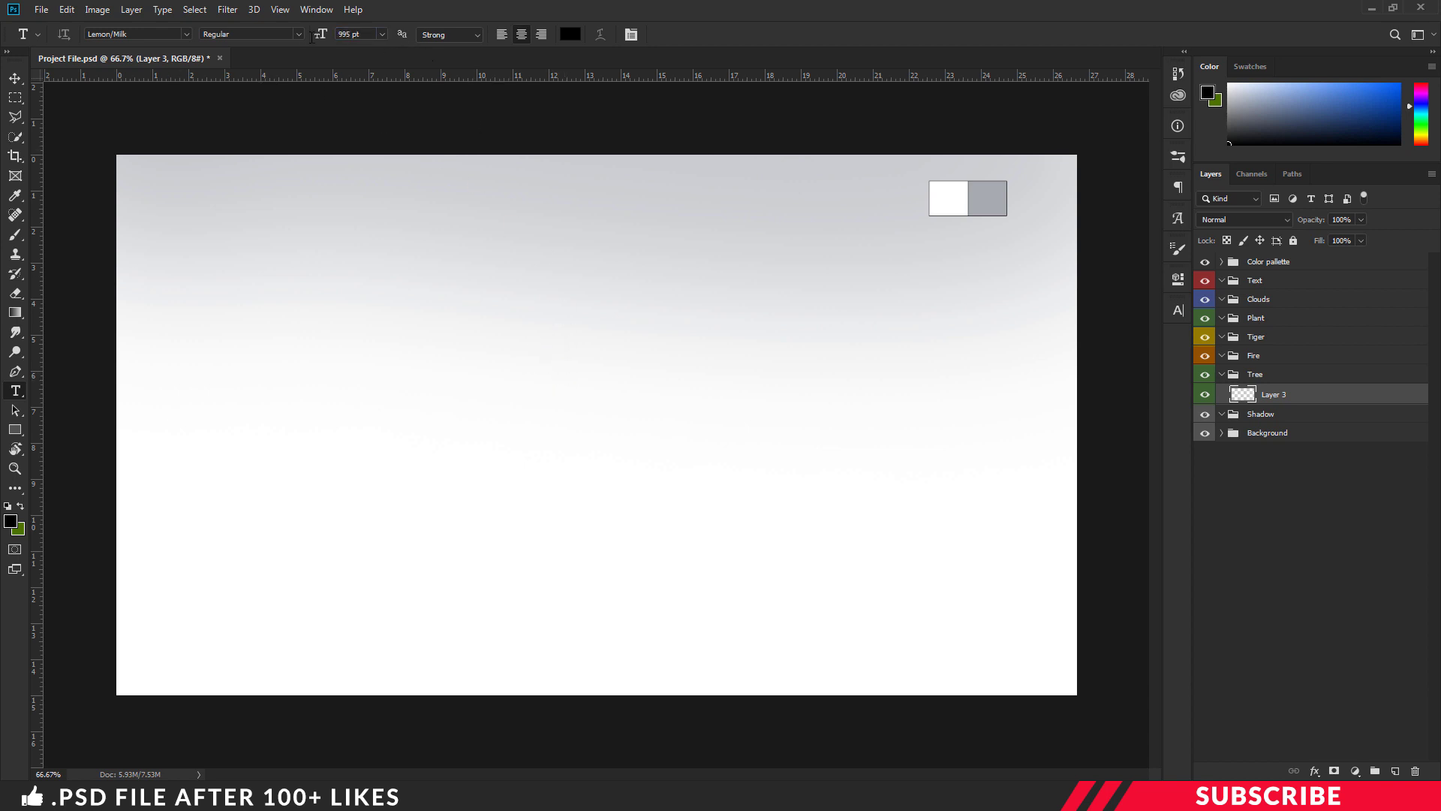
Type the giant numeral 1 and move it toward the canvas centre
{"action": "left_click", "coordinate": [515, 370]}
{"action": "type", "text": "T"}
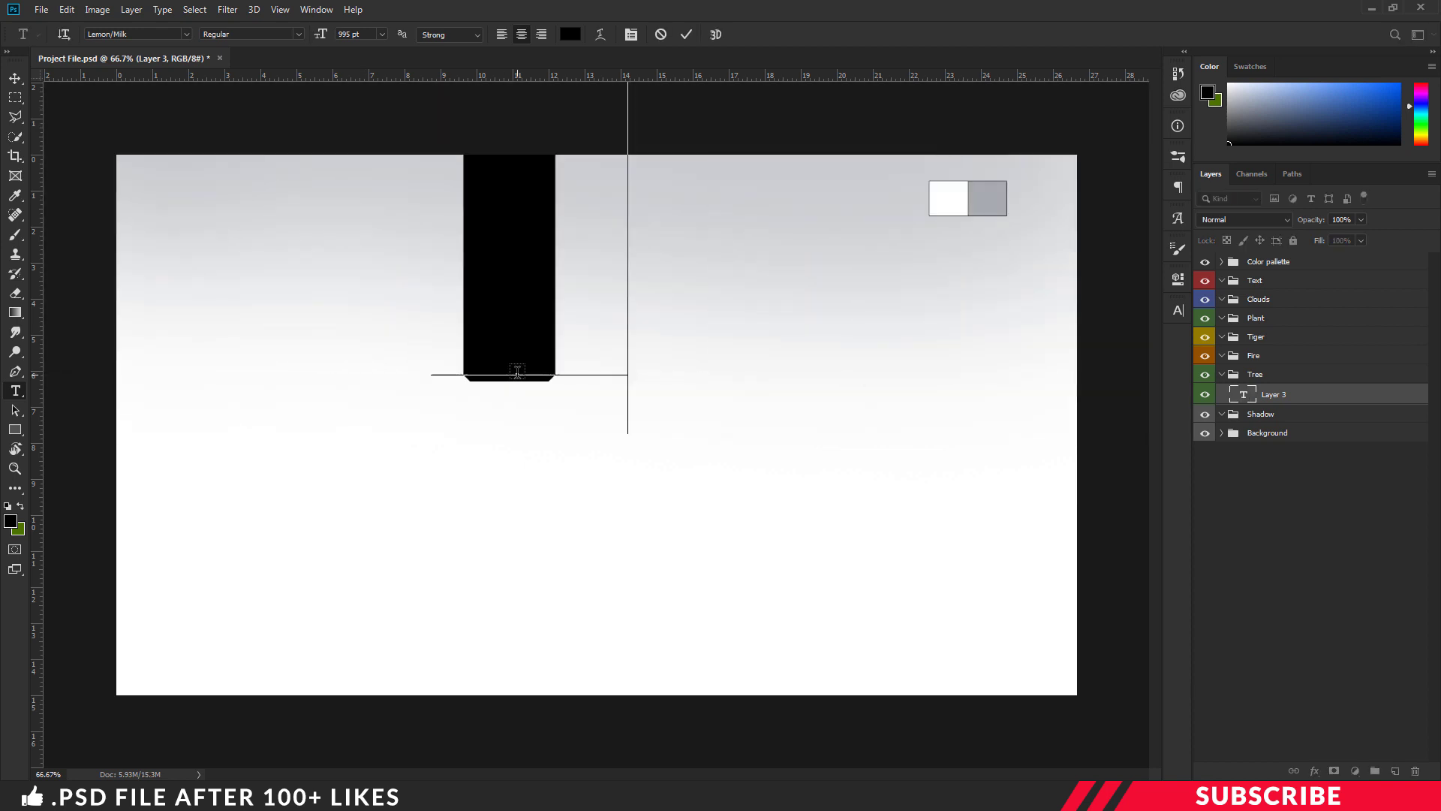
{"action": "key", "text": "ctrl+Return"}
{"action": "key", "text": "v"}
{"action": "left_click_drag", "start_coordinate": [538, 313], "coordinate": [631, 546]}
Check the 1's faux bold setting and shift the numeral slightly up and right
{"action": "double_click", "coordinate": [618, 473]}
{"action": "key", "text": "ctrl+a"}
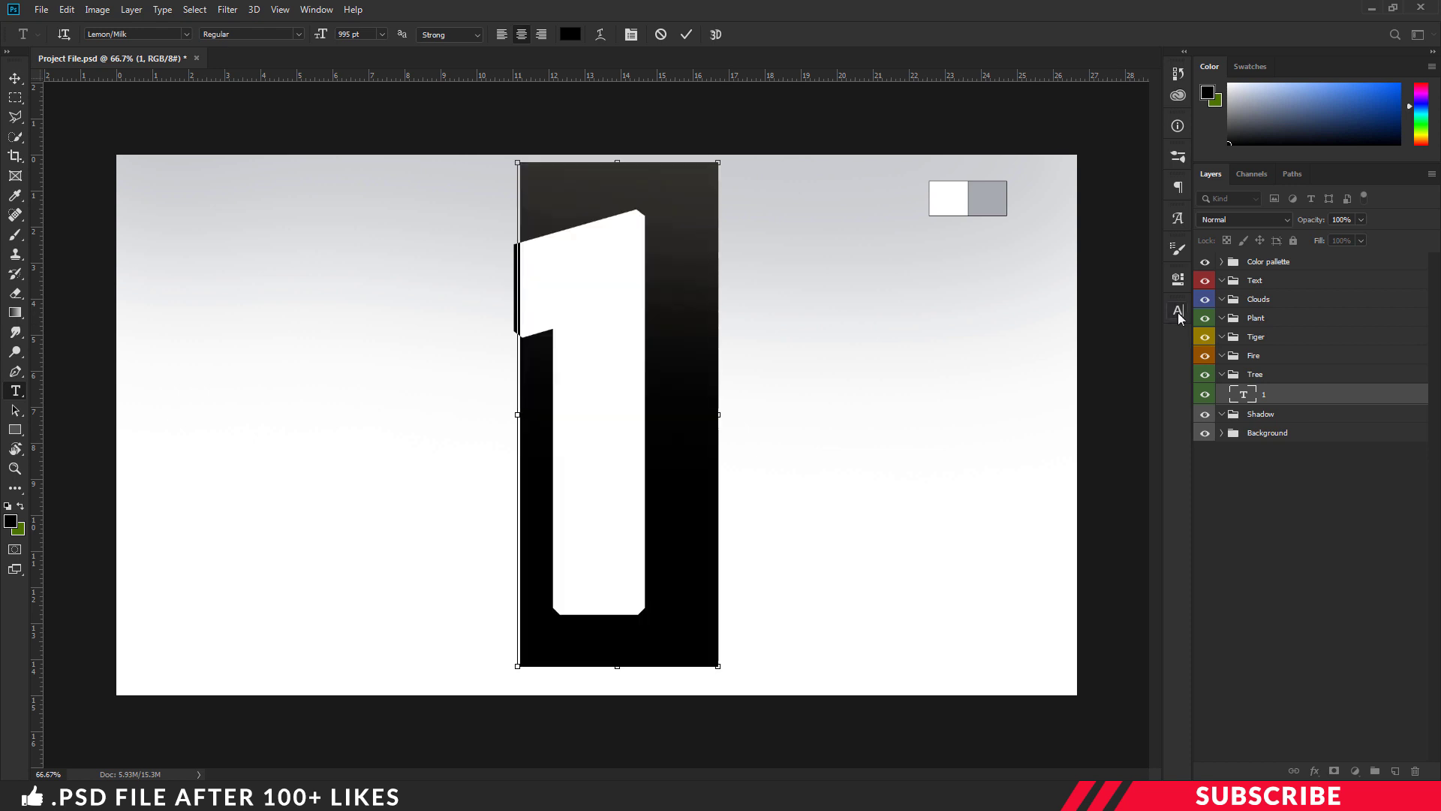
{"action": "left_click", "coordinate": [1178, 311]}
{"action": "left_click", "coordinate": [1016, 414]}
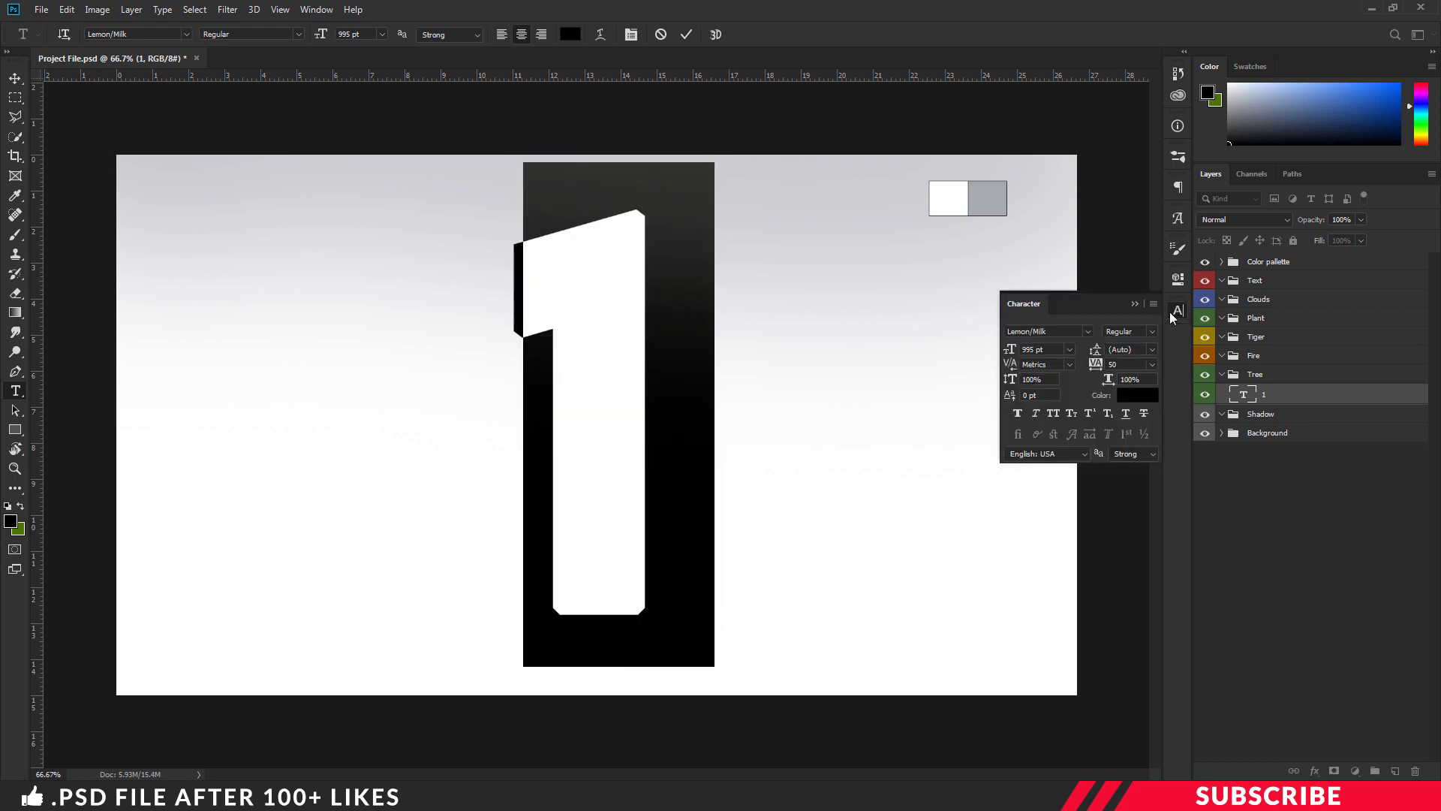
{"action": "left_click", "coordinate": [1017, 414]}
{"action": "key", "text": "ctrl+Return"}
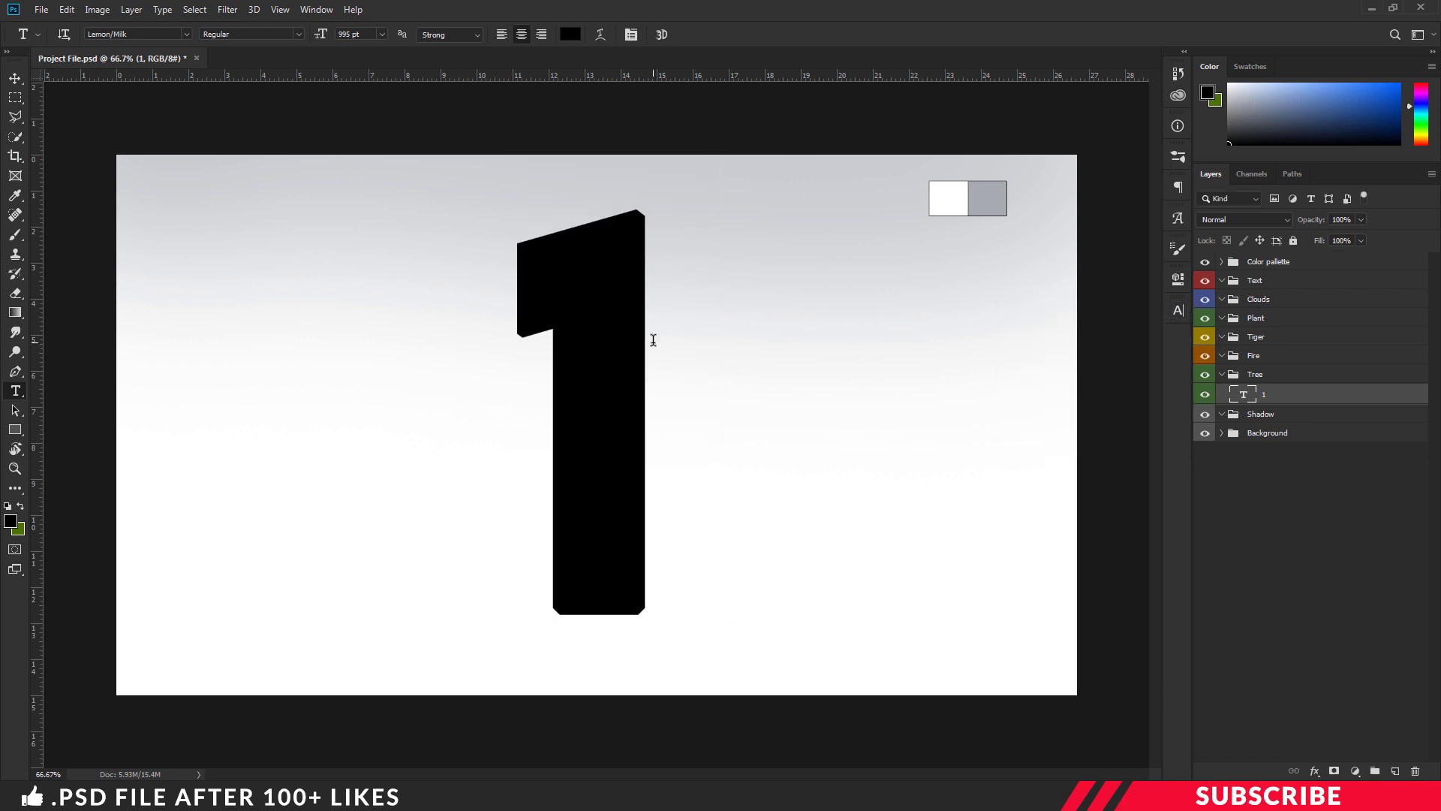
{"action": "key", "text": "v"}
{"action": "left_click_drag", "start_coordinate": [639, 350], "coordinate": [642, 331]}
Stretch the numeral 1 wider with Free Transform and nudge it slightly left
{"action": "key", "text": "ctrl+t"}
{"action": "key", "text": "Escape"}
{"action": "key", "text": "t"}
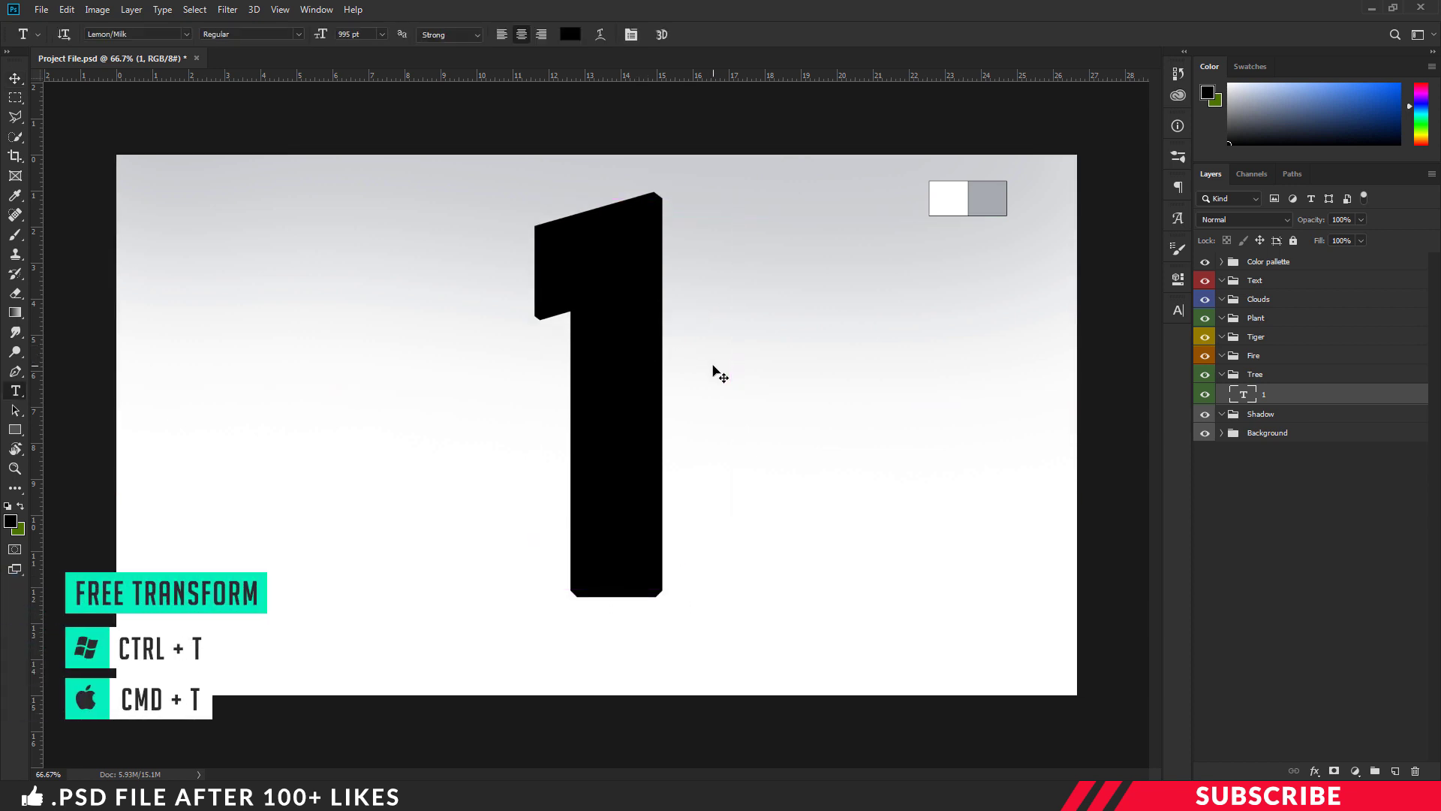
{"action": "key", "text": "ctrl+t"}
{"action": "left_click_drag", "start_coordinate": [734, 397], "coordinate": [765, 395]}
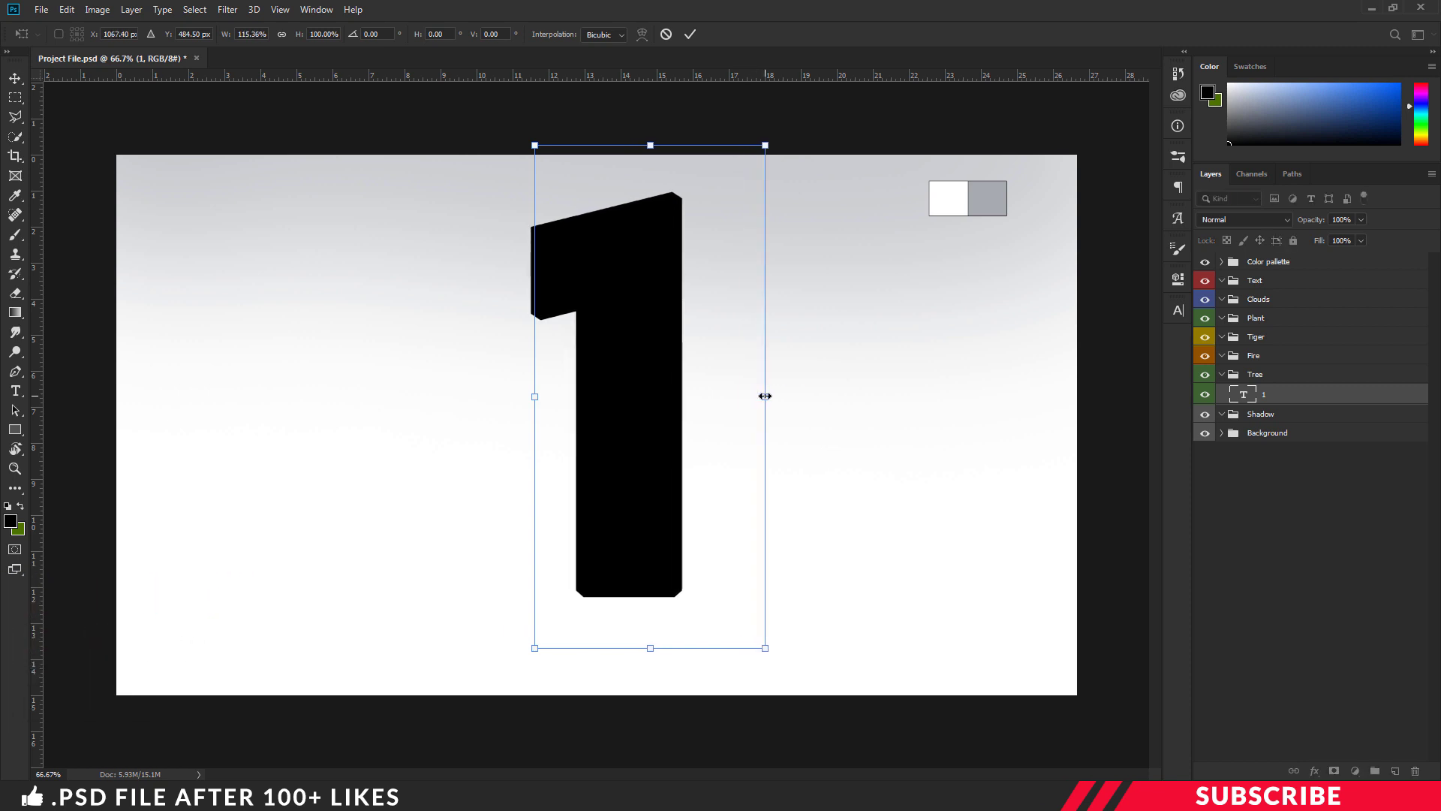
{"action": "key", "text": "Return"}
{"action": "left_click_drag", "start_coordinate": [674, 396], "coordinate": [656, 395]}
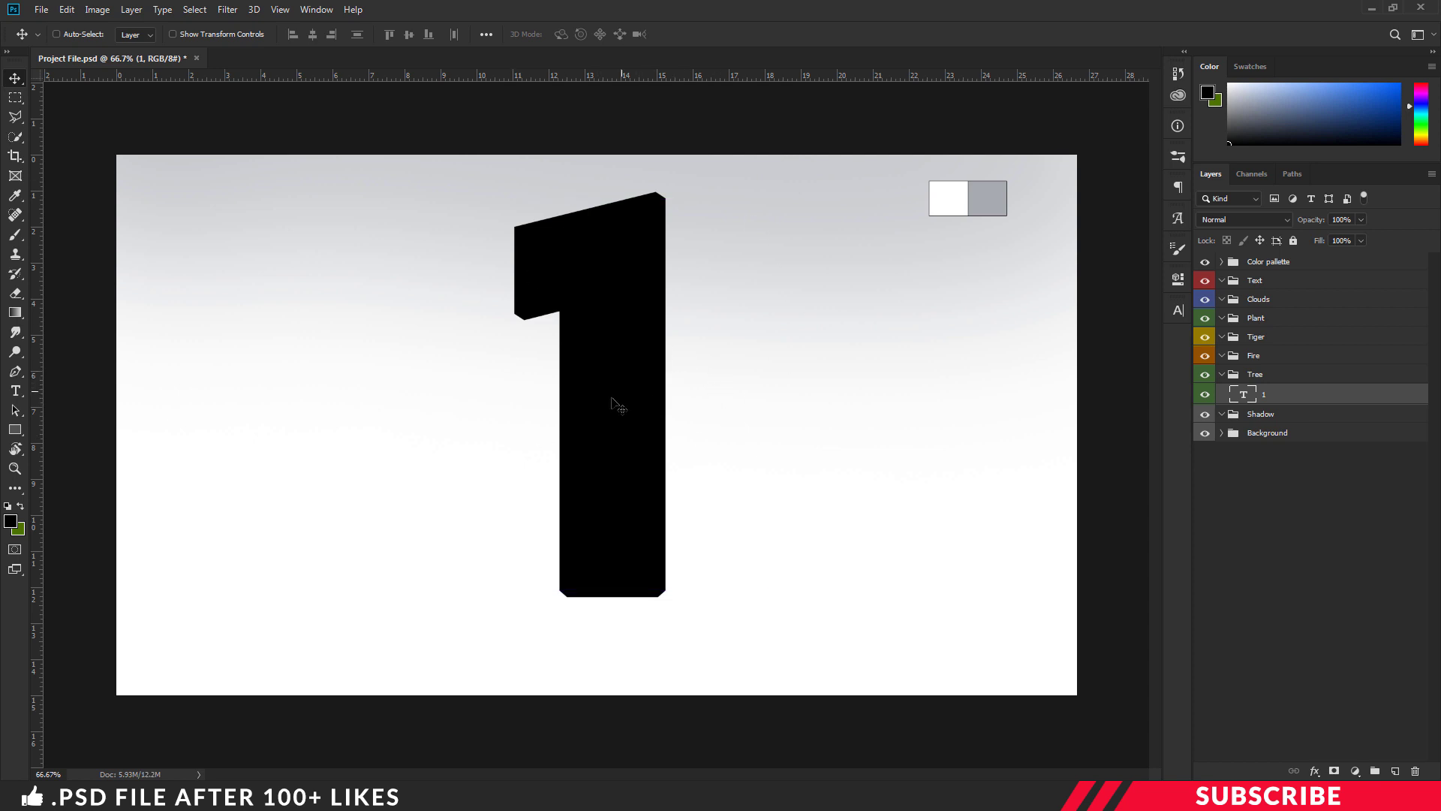
Open the forest photo Image 1 in Photoshop and copy it into Project File.psd
{"action": "left_click", "coordinate": [484, 799]}
{"action": "left_click", "coordinate": [598, 460]}
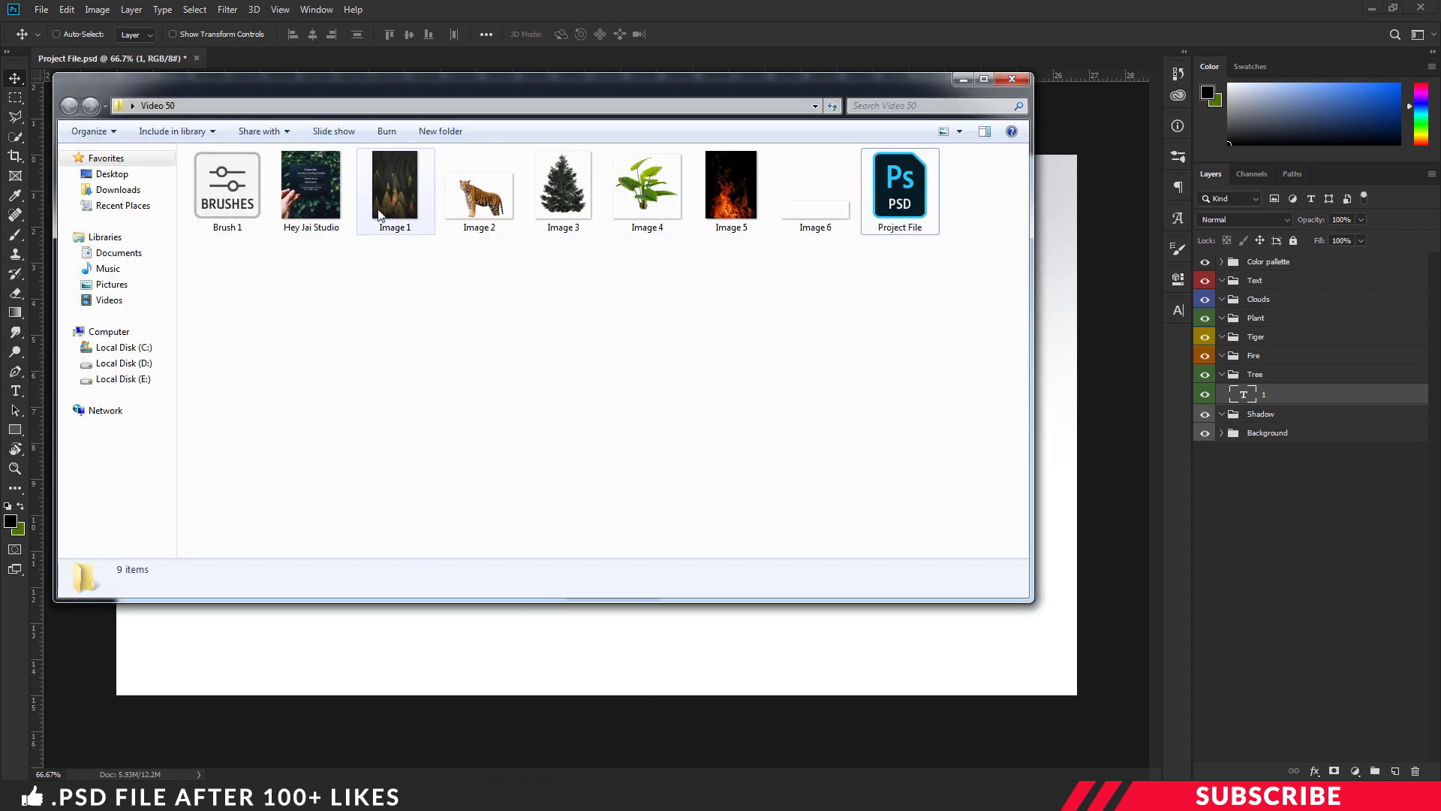
{"action": "right_click", "coordinate": [386, 185]}
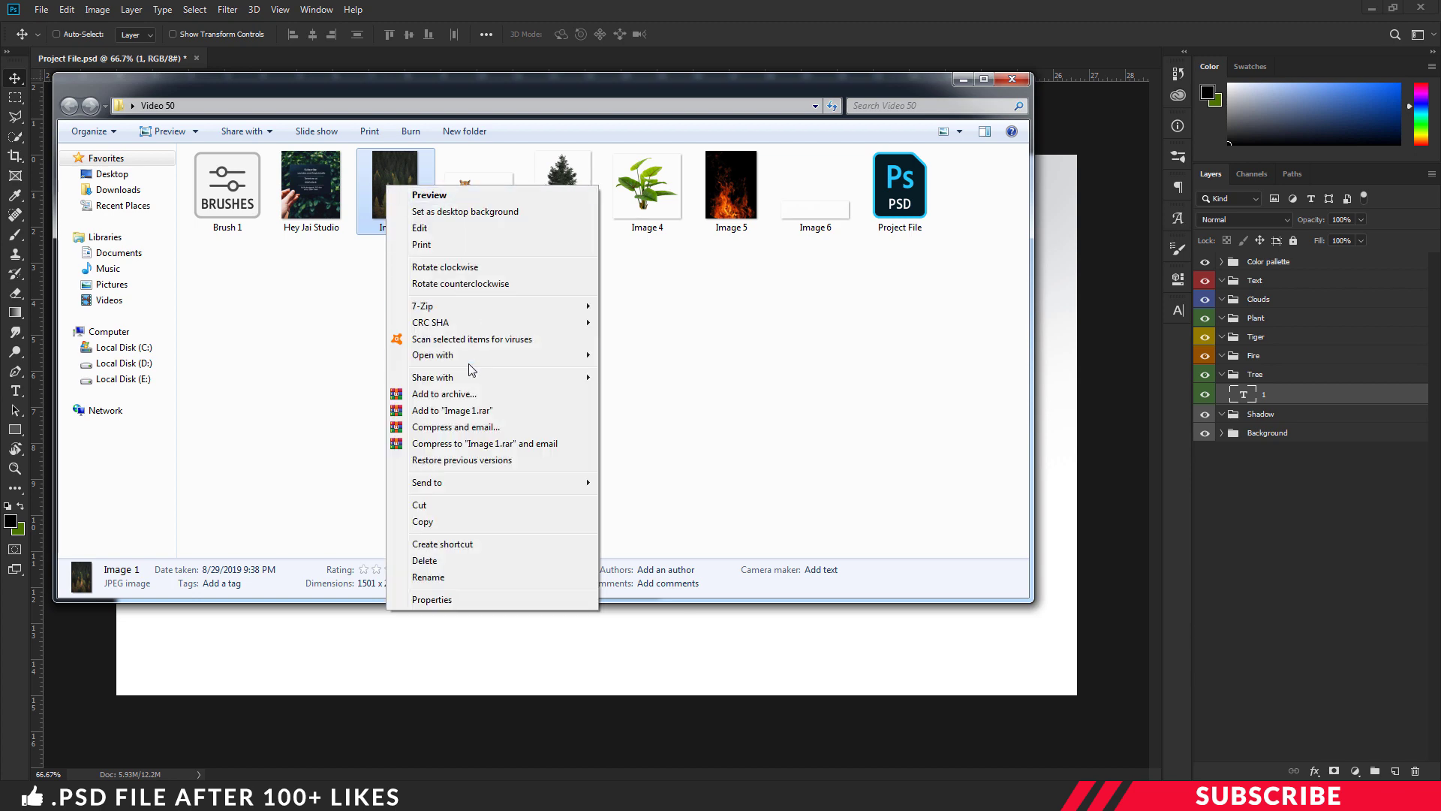
{"action": "mouse_move", "coordinate": [450, 355]}
{"action": "left_click", "coordinate": [659, 356]}
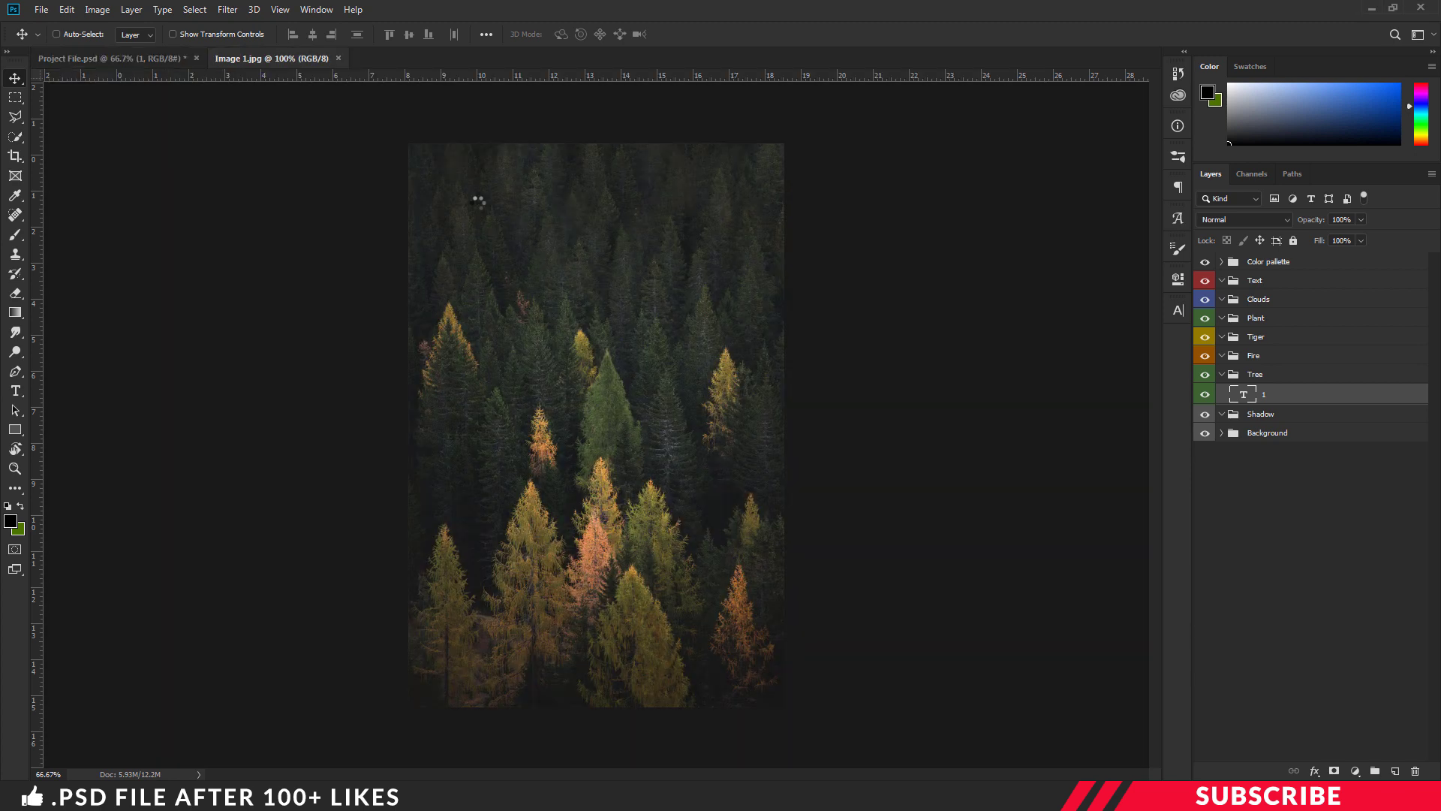
{"action": "left_click_drag", "start_coordinate": [308, 58], "coordinate": [312, 90]}
{"action": "left_click_drag", "start_coordinate": [492, 292], "coordinate": [710, 327]}
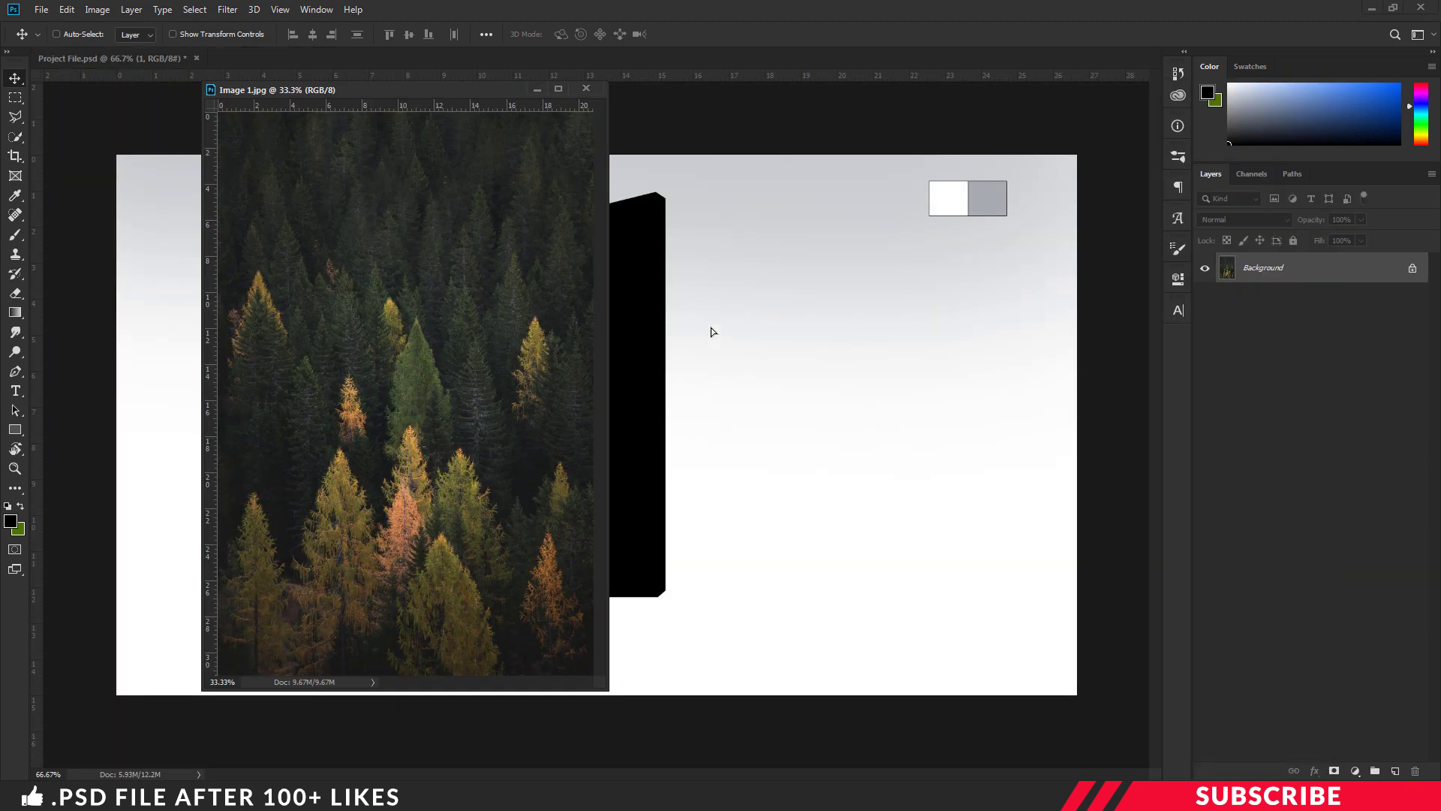
{"action": "left_click", "coordinate": [588, 88]}
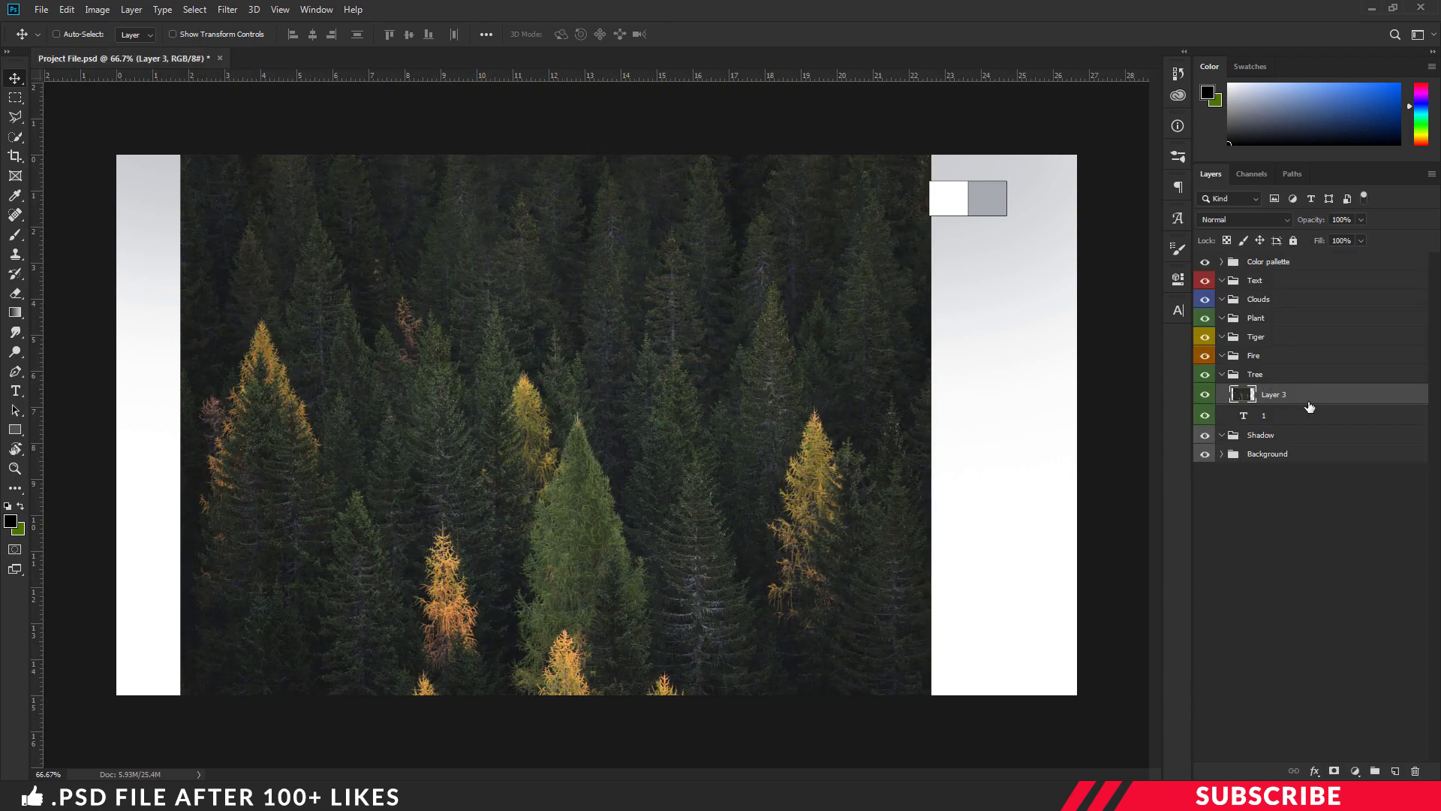
Clip the forest photo to the 1 and scale it to about 47% so autumn trees show
{"action": "right_click", "coordinate": [1310, 397]}
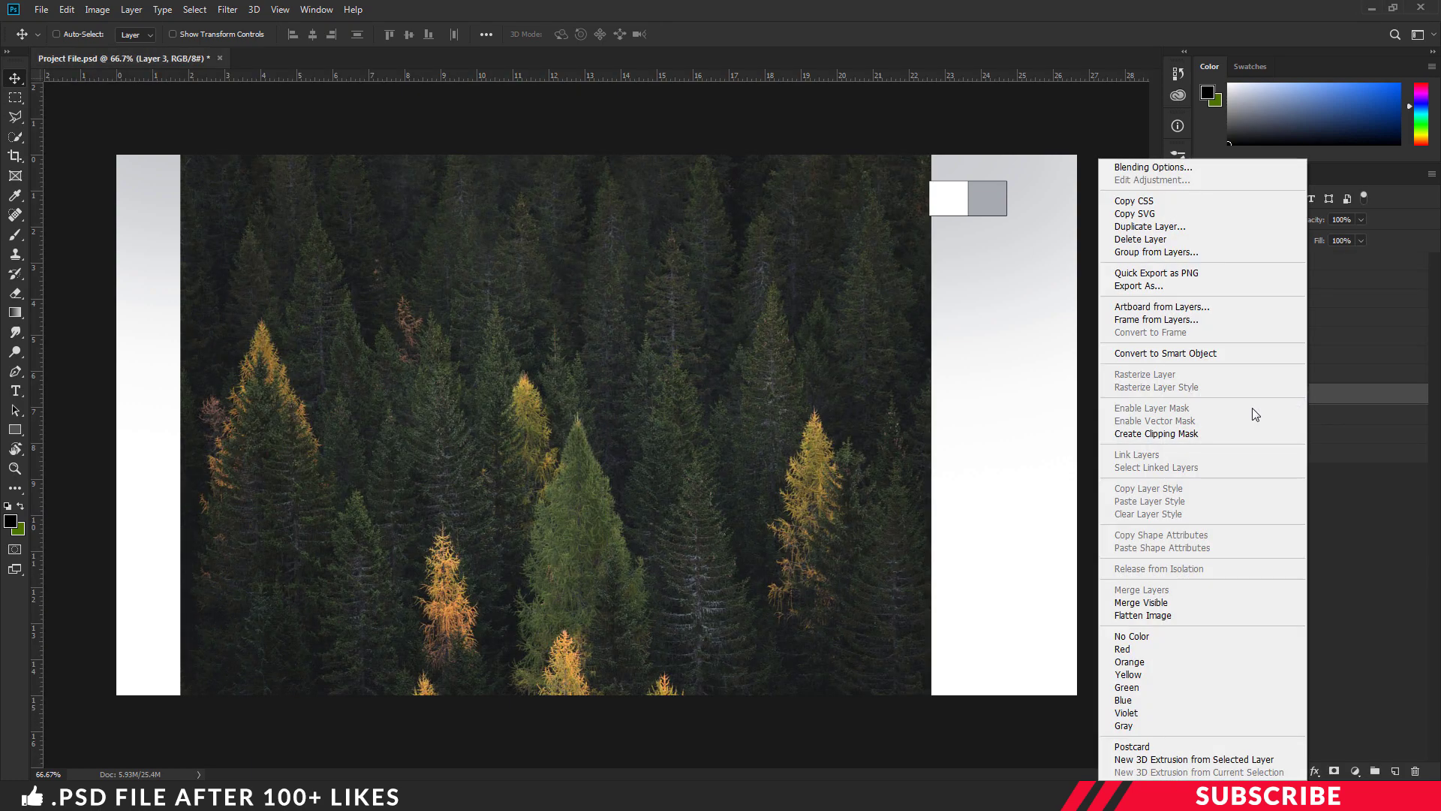
{"action": "left_click", "coordinate": [1148, 429]}
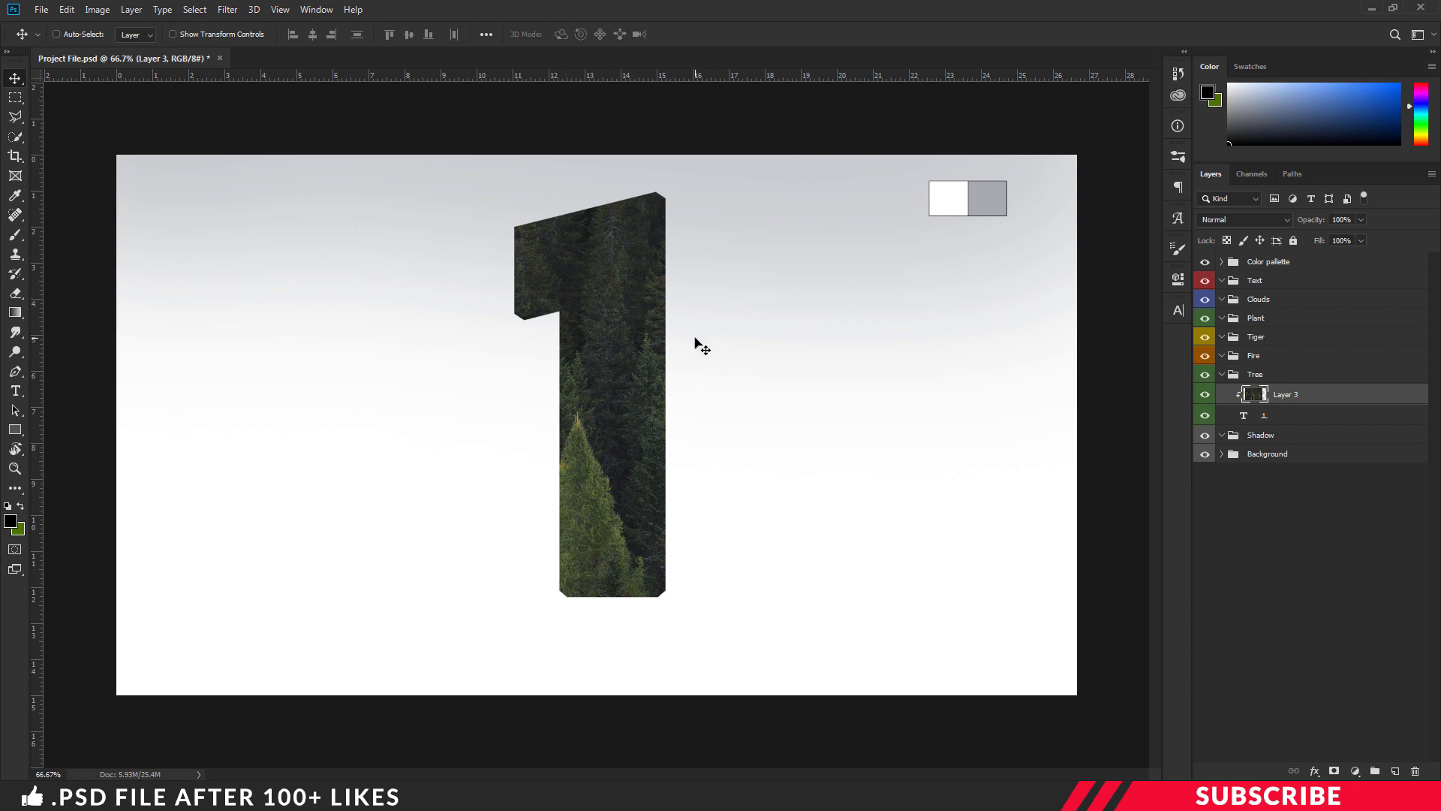
{"action": "key", "text": "ctrl+t"}
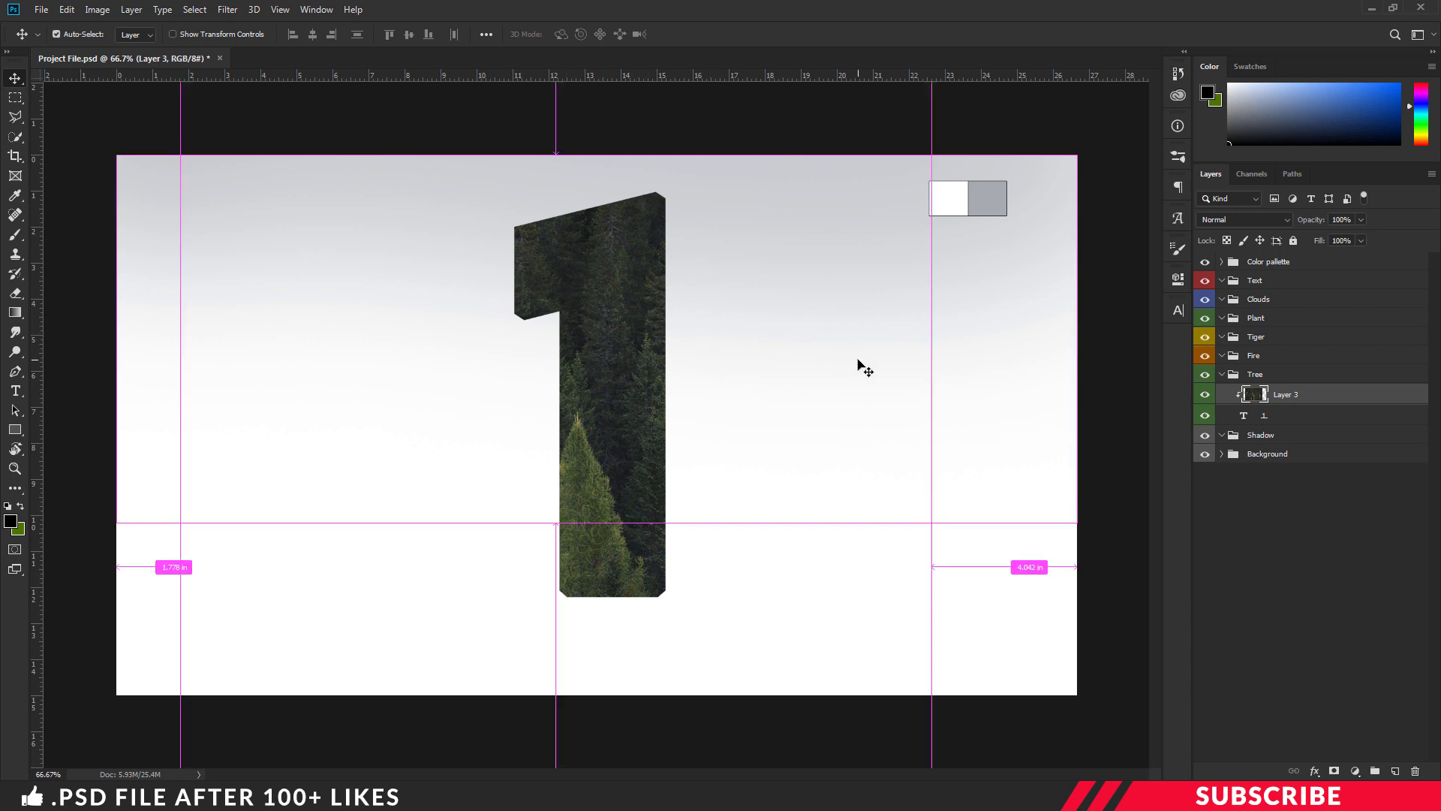
{"action": "key", "text": "ctrl+minus"}
{"action": "key", "text": "ctrl+minus"}
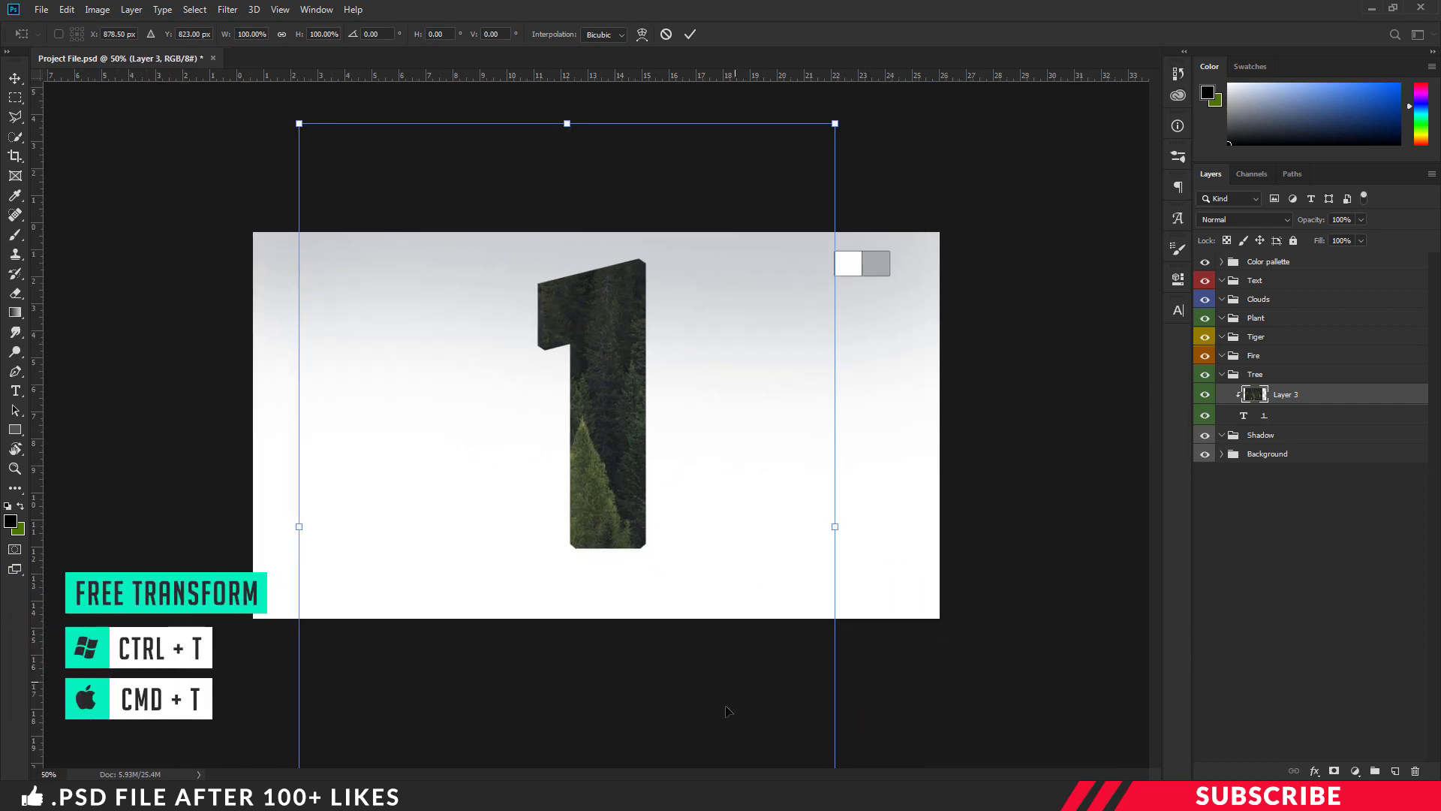
{"action": "key", "text": "ctrl+minus"}
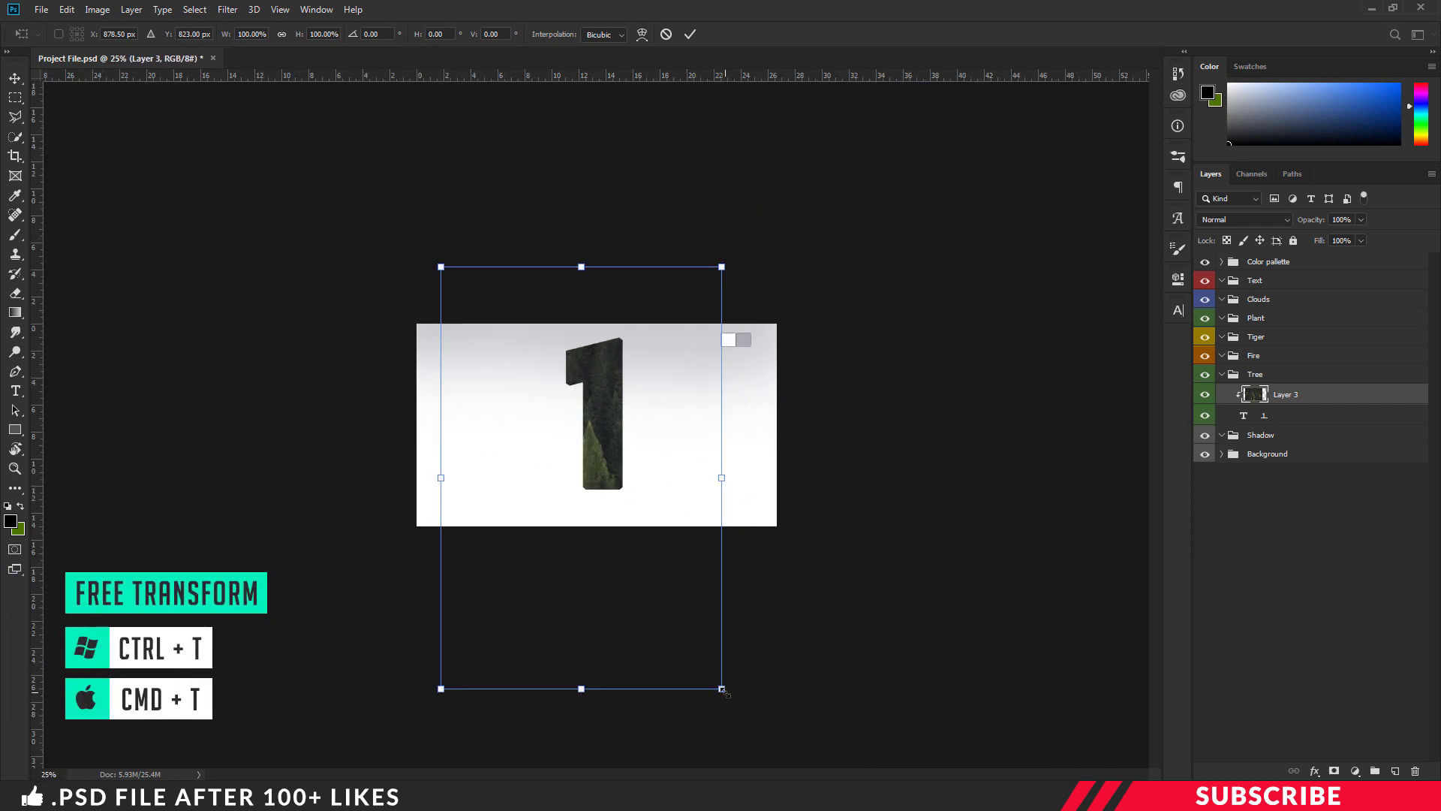
{"action": "left_click_drag", "start_coordinate": [721, 688], "coordinate": [574, 469]}
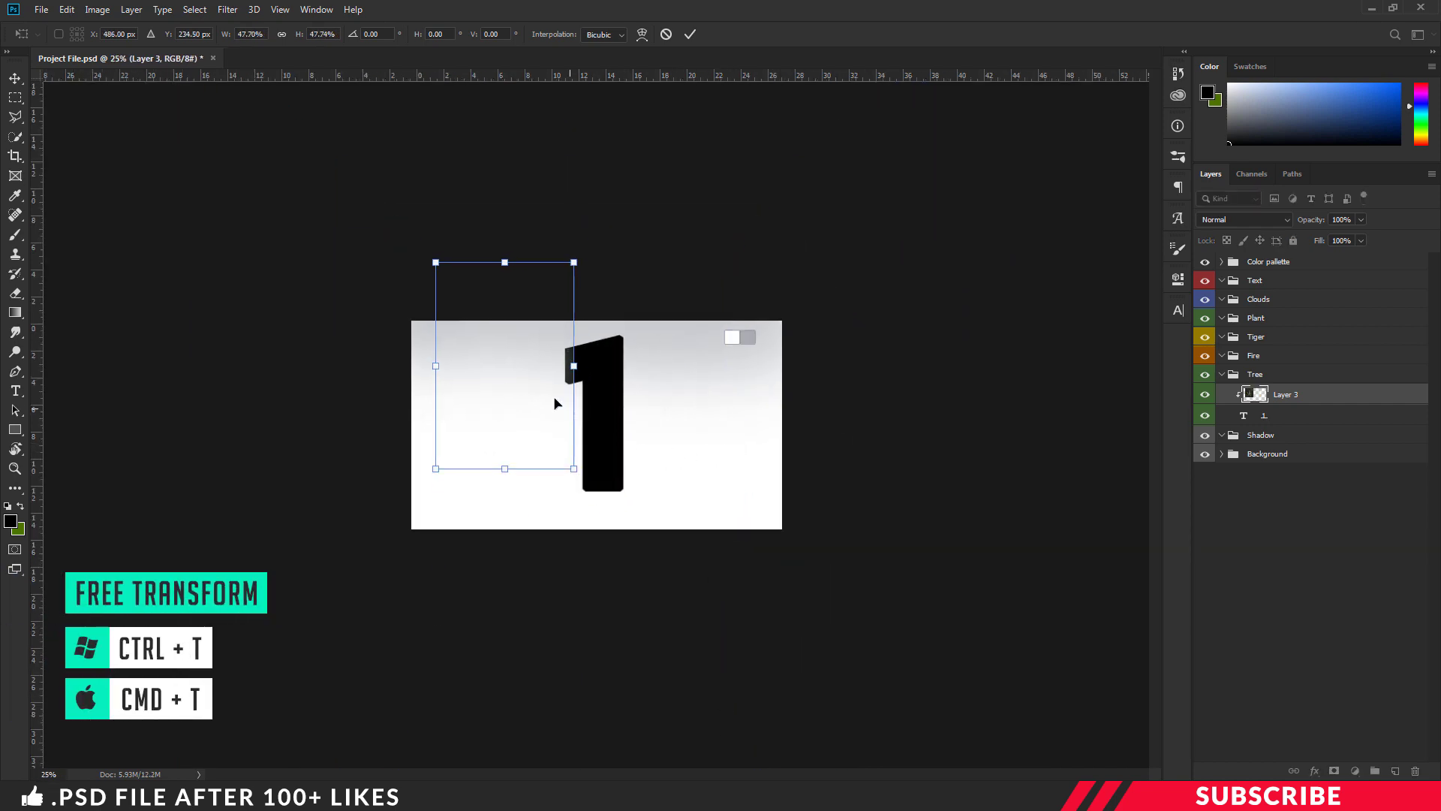
{"action": "key", "text": "ctrl+plus"}
{"action": "key", "text": "ctrl+plus"}
{"action": "key", "text": "ctrl+plus"}
{"action": "left_click_drag", "start_coordinate": [486, 325], "coordinate": [722, 418]}
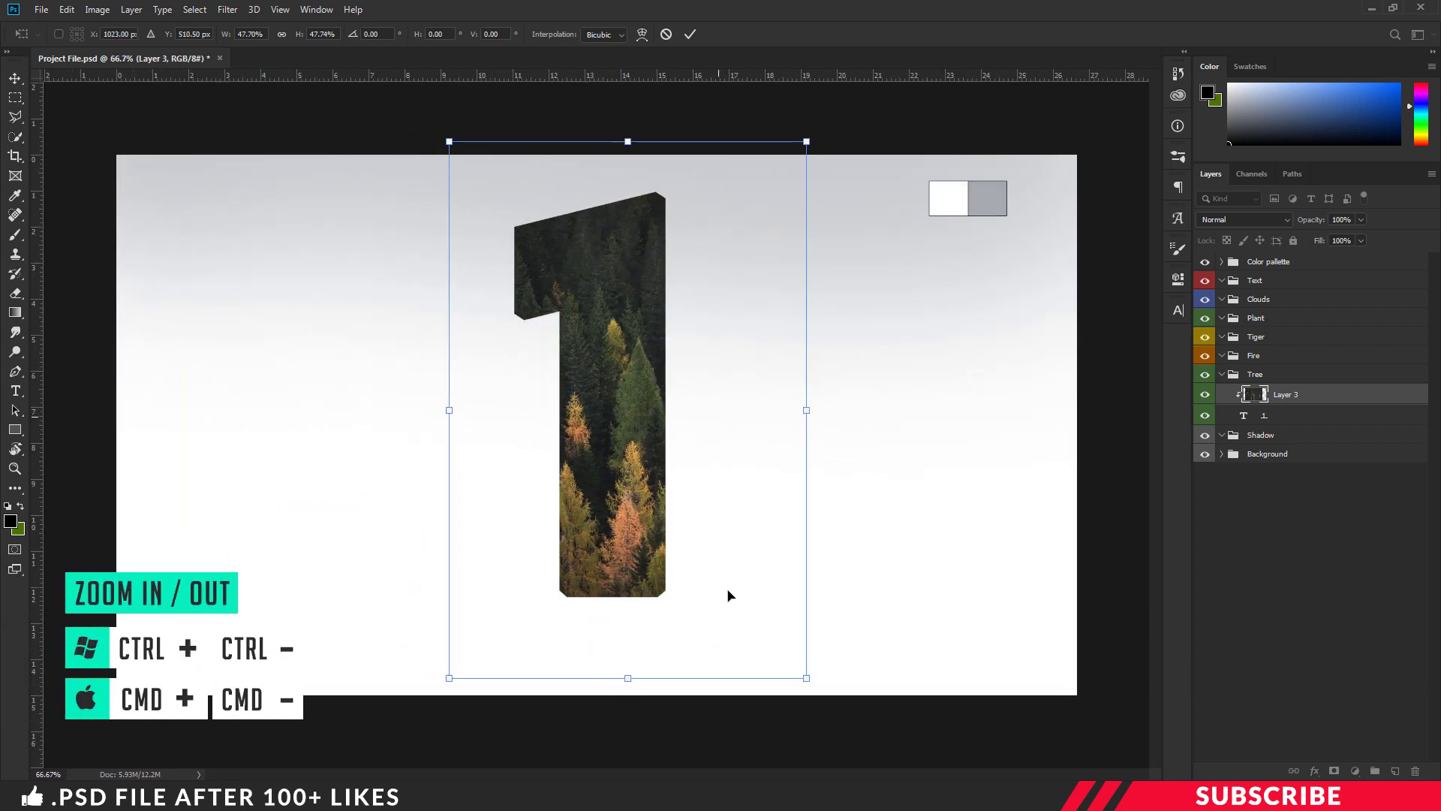
{"action": "left_click_drag", "start_coordinate": [798, 667], "coordinate": [796, 667]}
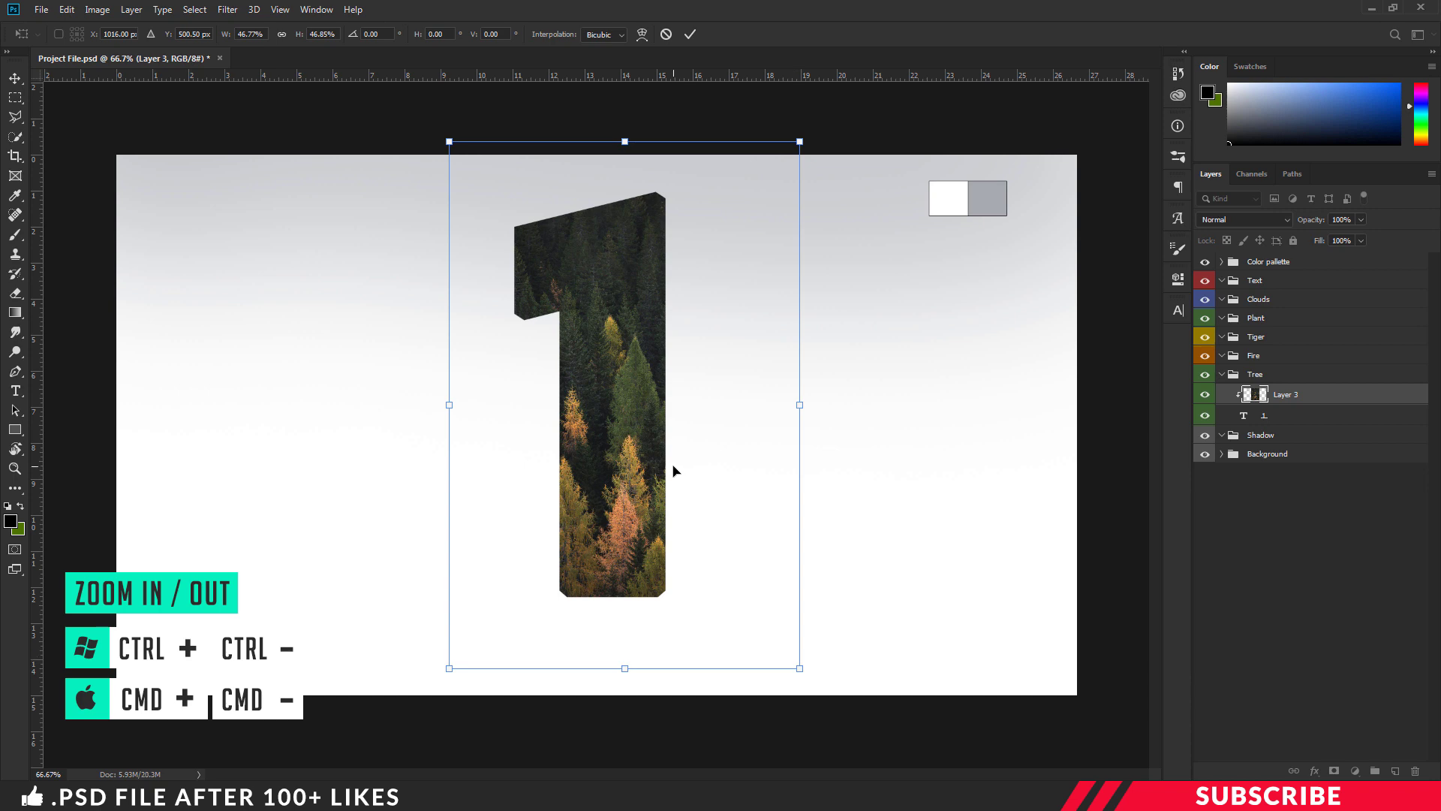
{"action": "left_click_drag", "start_coordinate": [673, 470], "coordinate": [670, 475]}
{"action": "key", "text": "Return"}
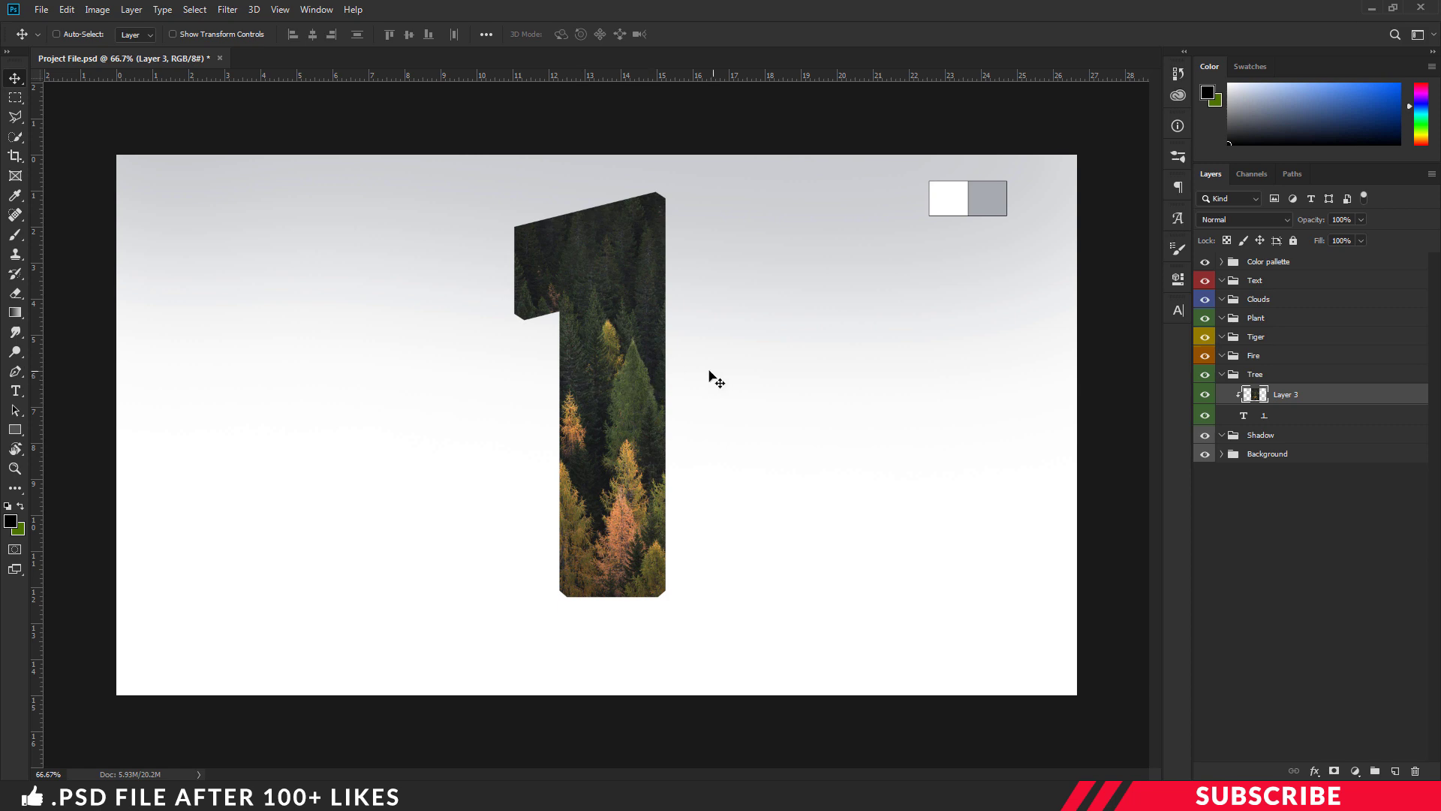
Open the tiger photo Image 2 in Photoshop and copy it into Project File.psd
{"action": "left_click", "coordinate": [375, 798]}
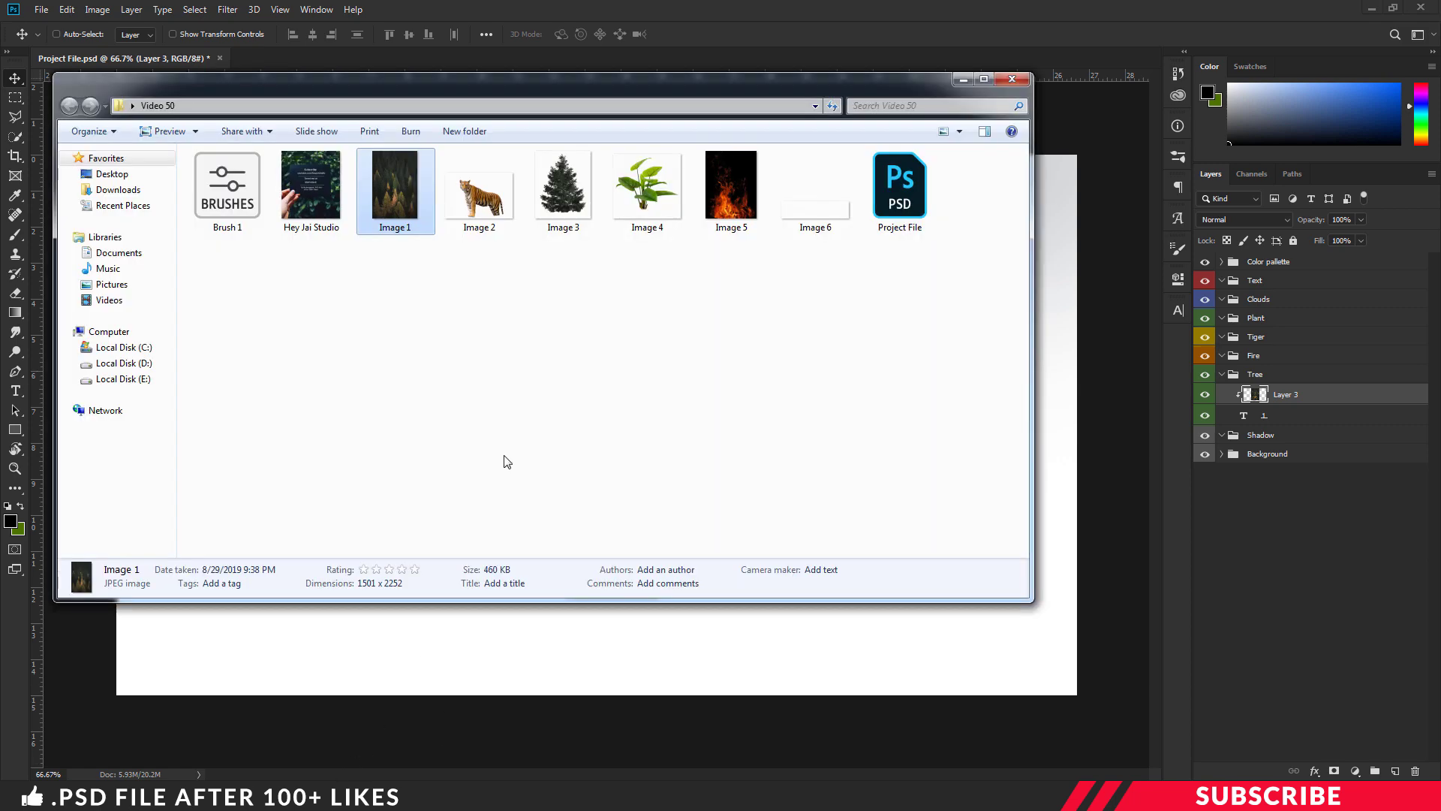
{"action": "left_click", "coordinate": [479, 194]}
{"action": "right_click", "coordinate": [481, 197]}
{"action": "mouse_move", "coordinate": [550, 391]}
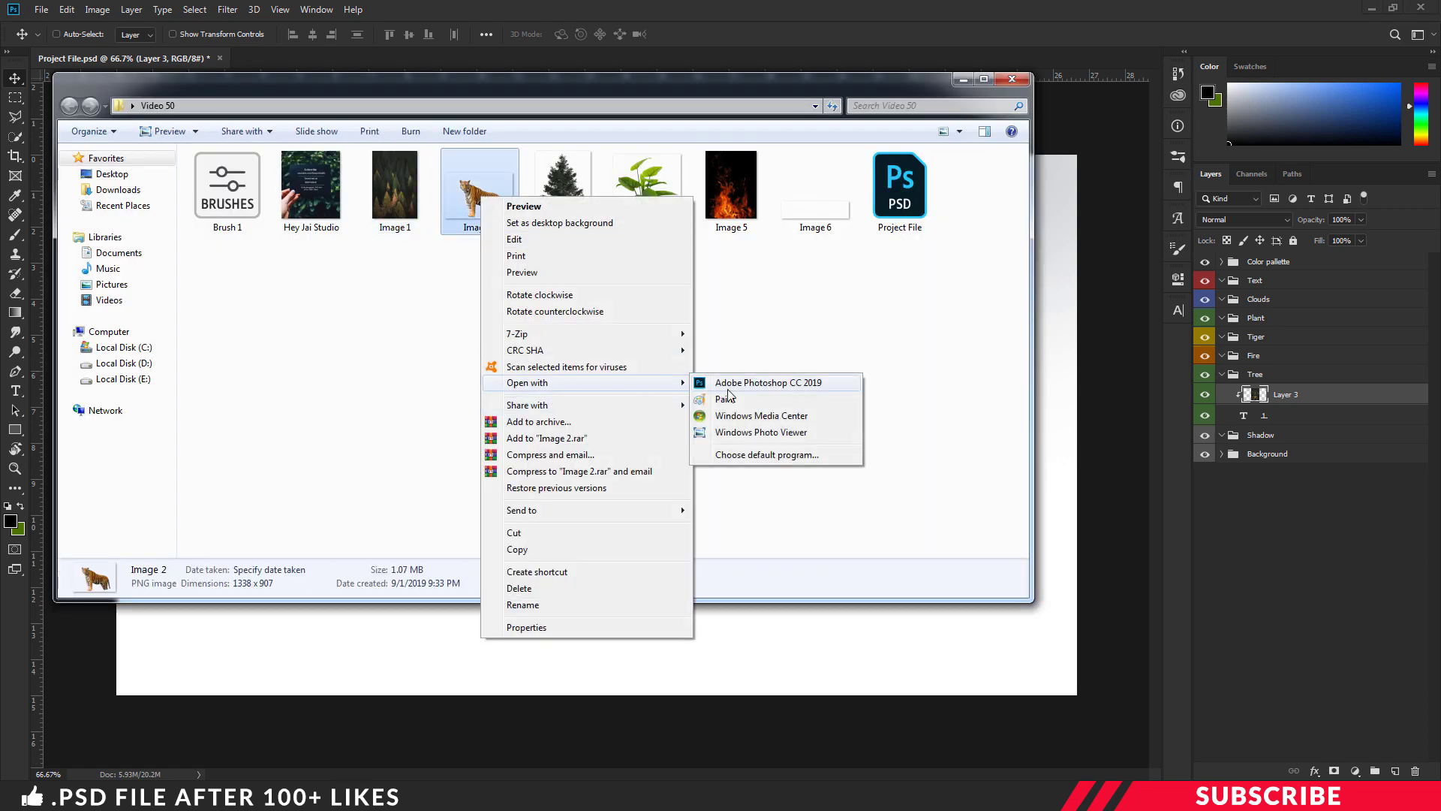
{"action": "left_click", "coordinate": [758, 380]}
{"action": "left_click_drag", "start_coordinate": [338, 90], "coordinate": [517, 232]}
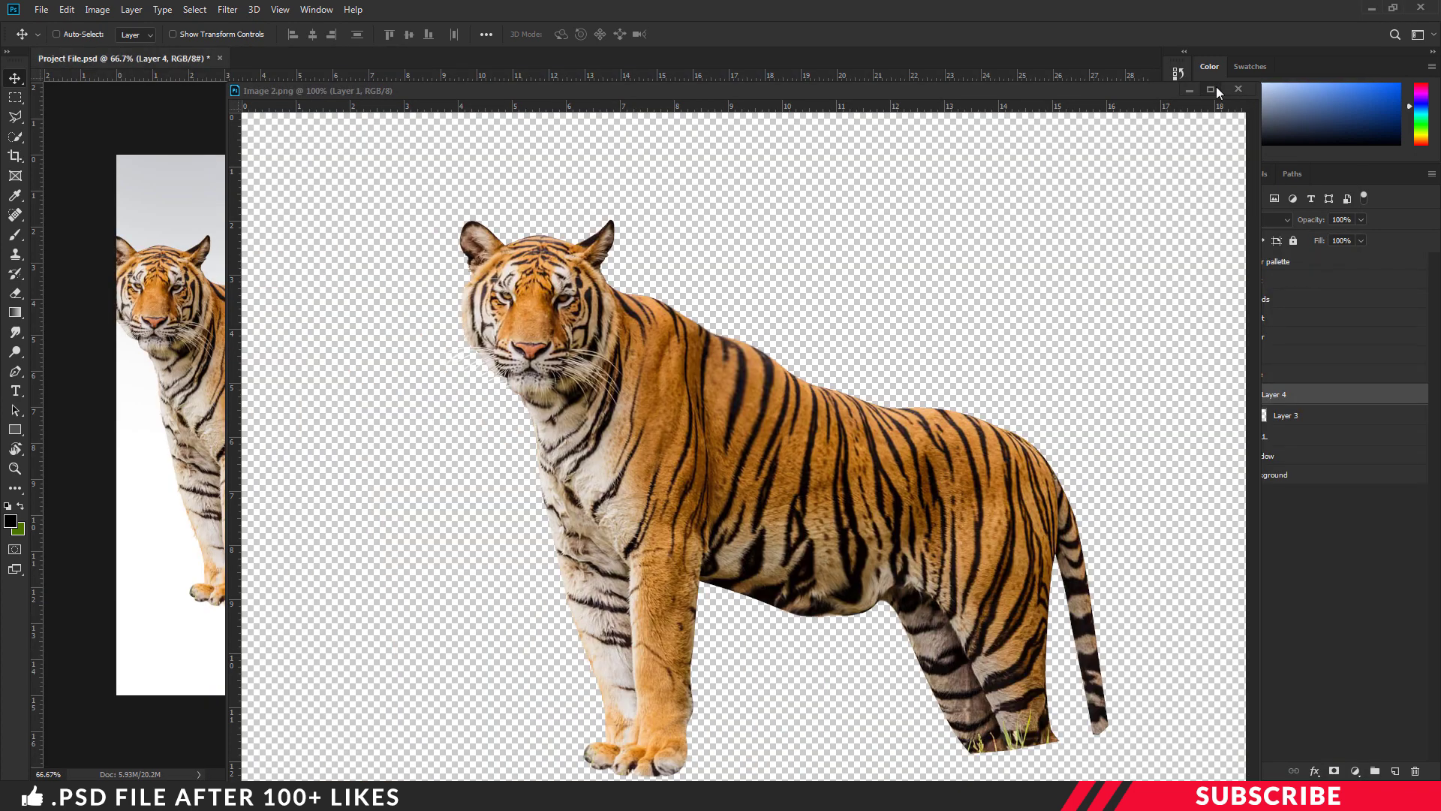
{"action": "left_click", "coordinate": [1187, 146]}
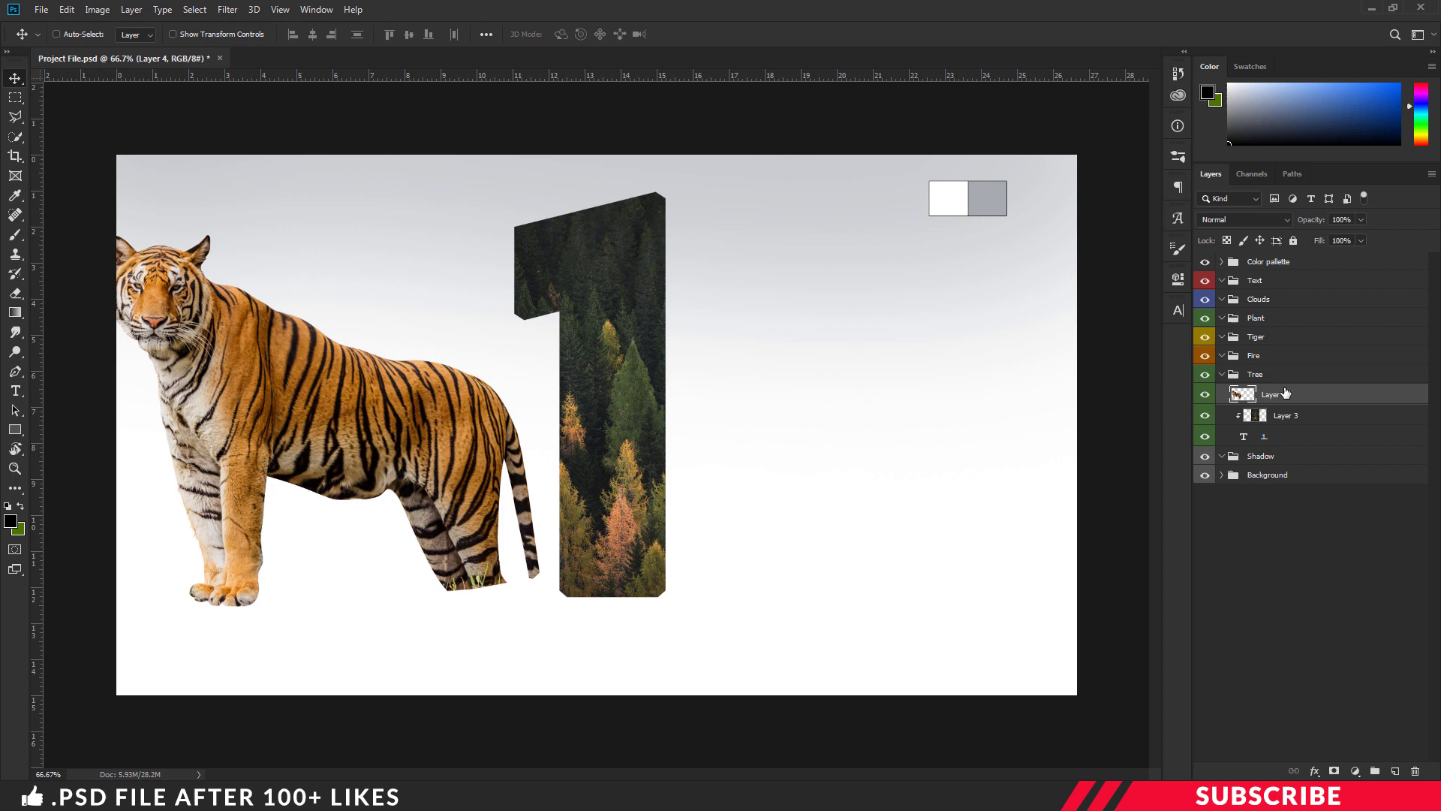
Move the tiger layer into the Tiger group, scale it to about 80%, and place it before the 1
{"action": "left_click_drag", "start_coordinate": [1285, 393], "coordinate": [1297, 341]}
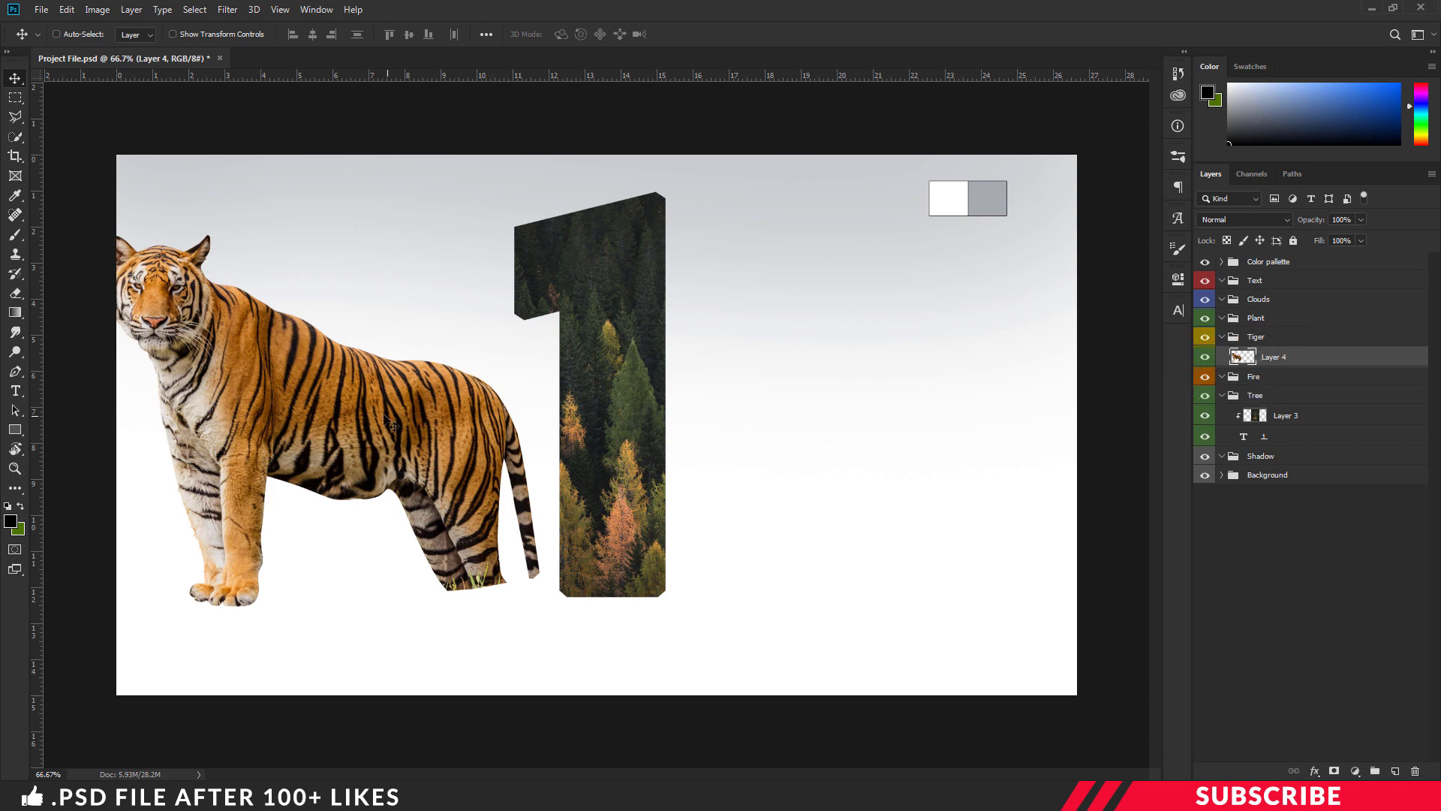
{"action": "left_click_drag", "start_coordinate": [387, 421], "coordinate": [664, 446]}
{"action": "key", "text": "ctrl+t"}
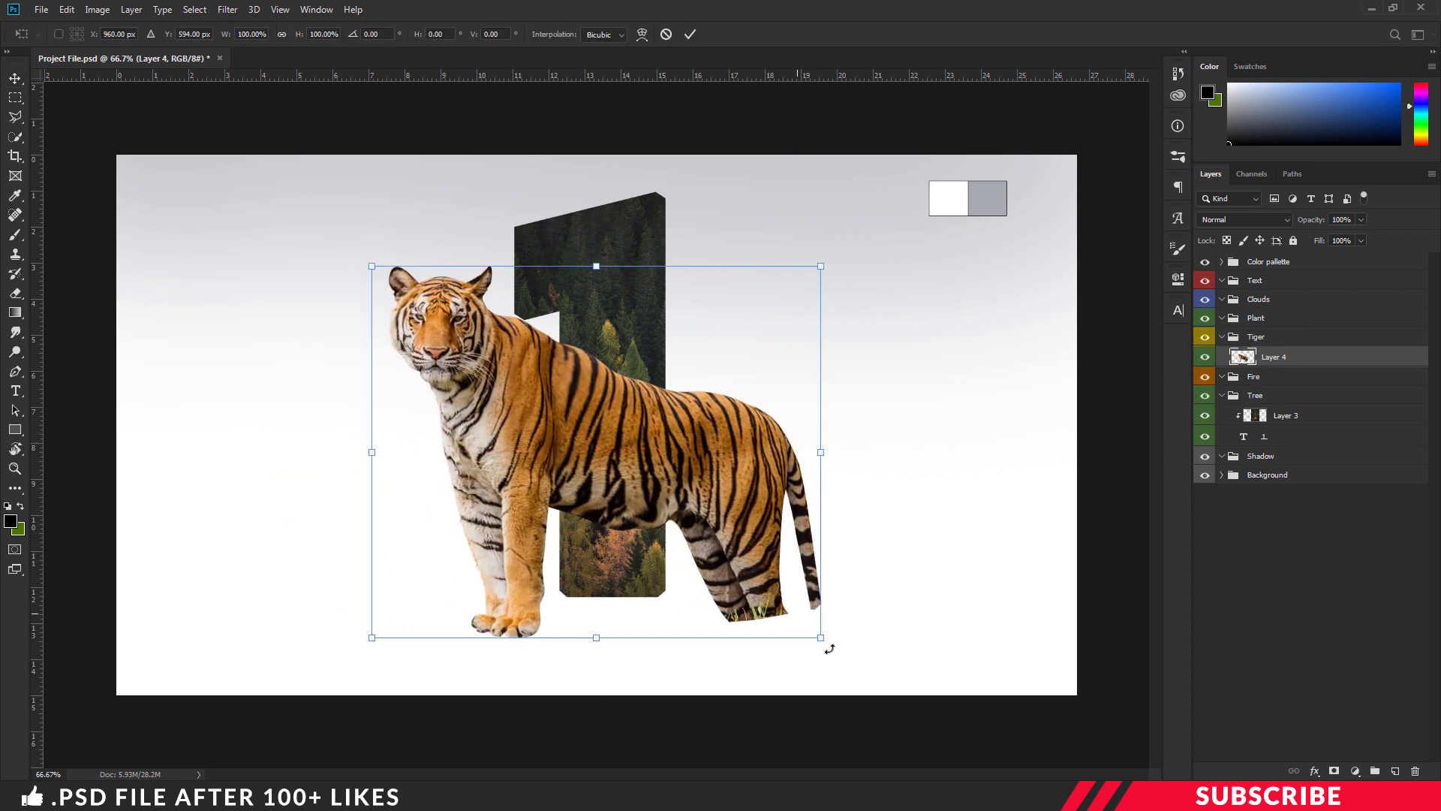
{"action": "left_click_drag", "start_coordinate": [822, 639], "coordinate": [776, 602]}
{"action": "left_click_drag", "start_coordinate": [659, 475], "coordinate": [734, 528]}
{"action": "left_click_drag", "start_coordinate": [852, 652], "coordinate": [766, 589]}
{"action": "key", "text": "Return"}
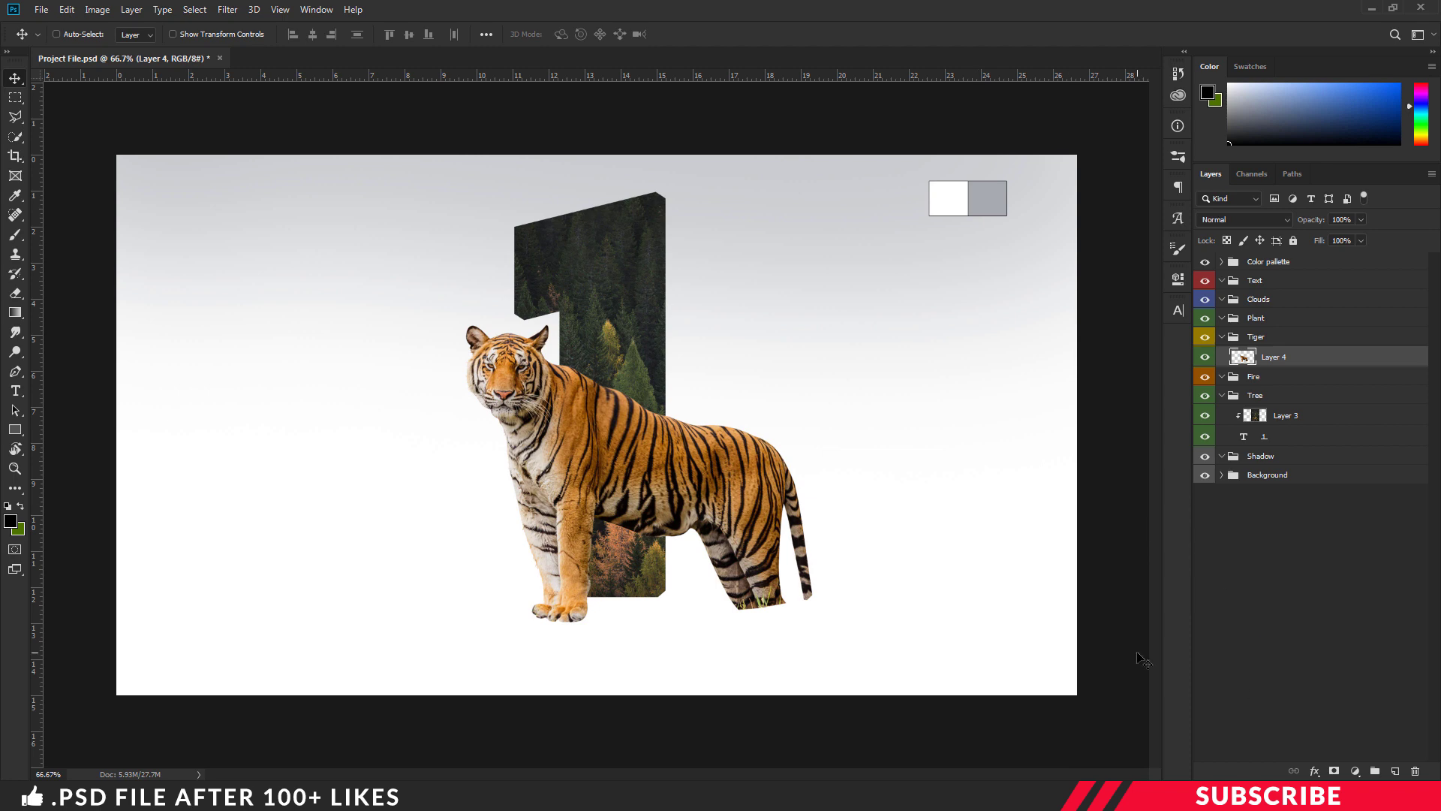
Add a mask to the tiger layer and select everything outside the numeral 1
{"action": "left_click", "coordinate": [1335, 770]}
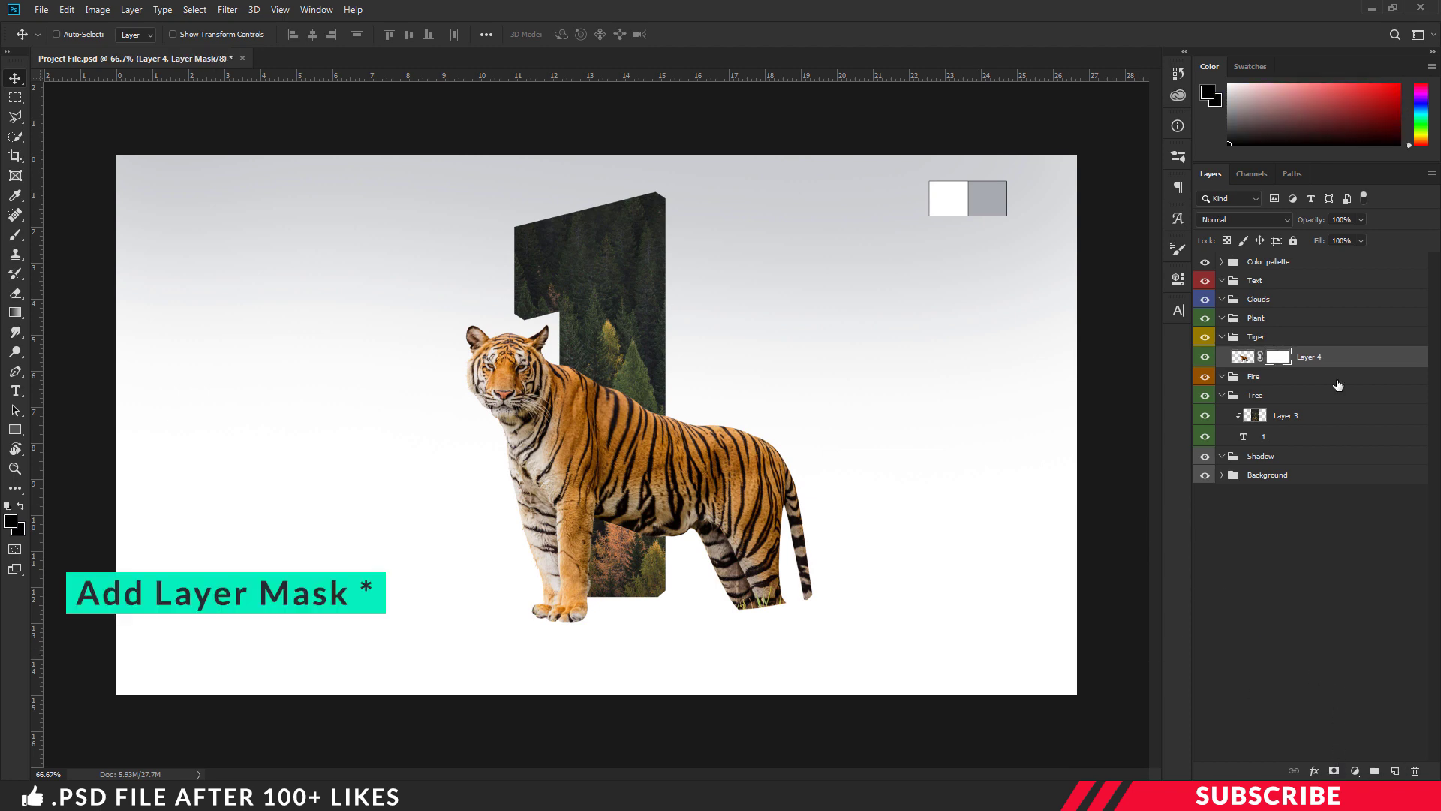
{"action": "left_click", "coordinate": [1268, 439]}
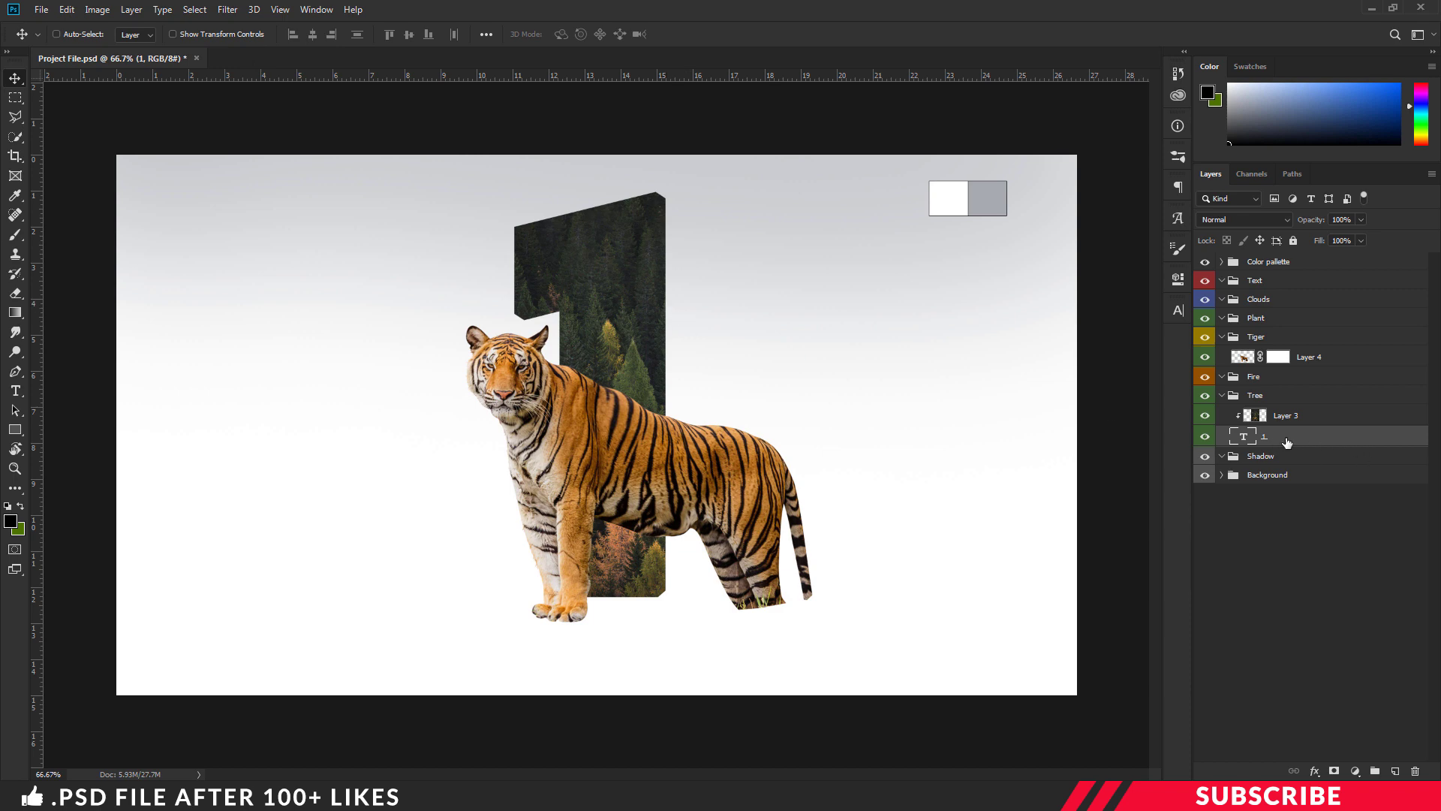
{"action": "left_click", "coordinate": [1245, 440], "text": "ctrl"}
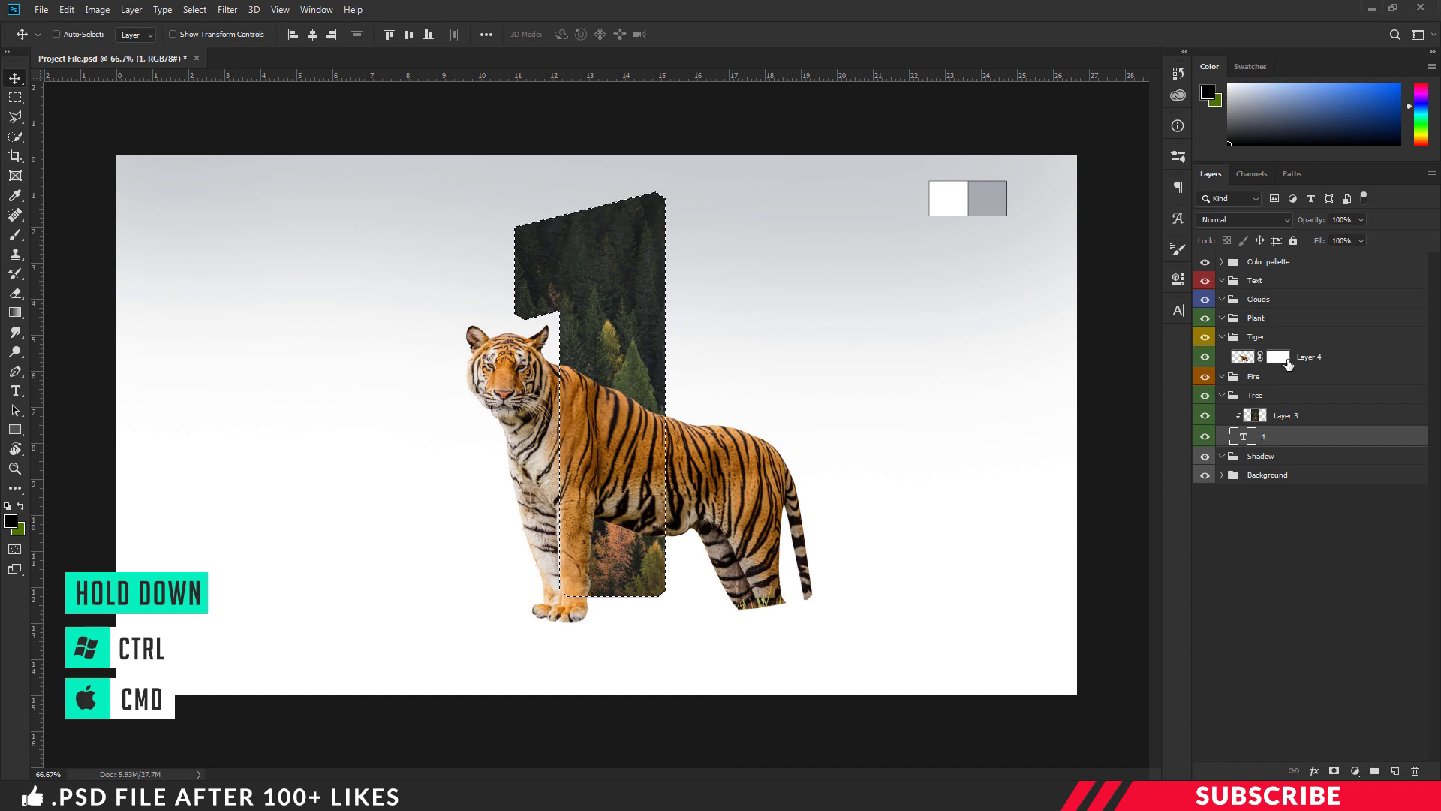
{"action": "left_click", "coordinate": [1310, 357]}
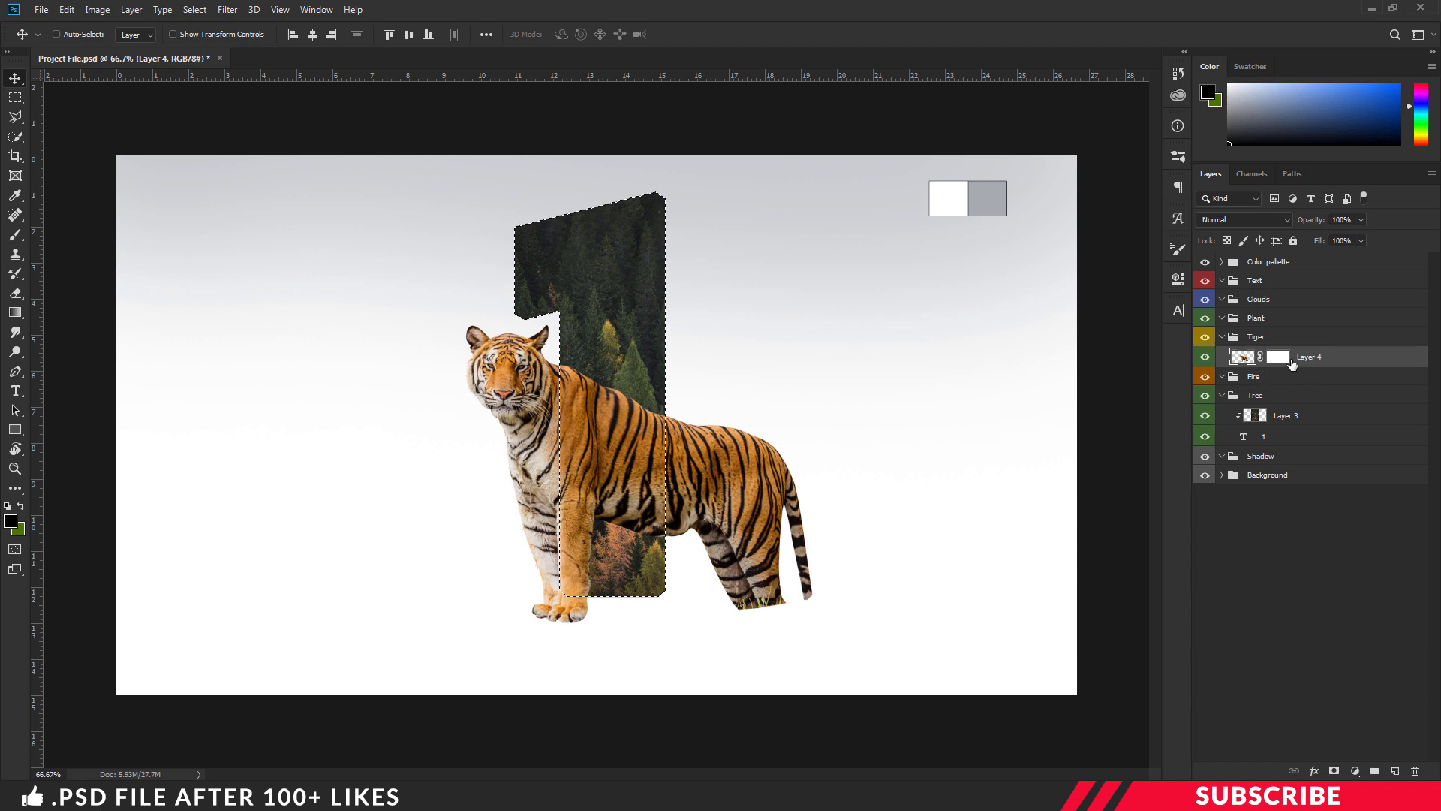
{"action": "left_click", "coordinate": [1281, 358]}
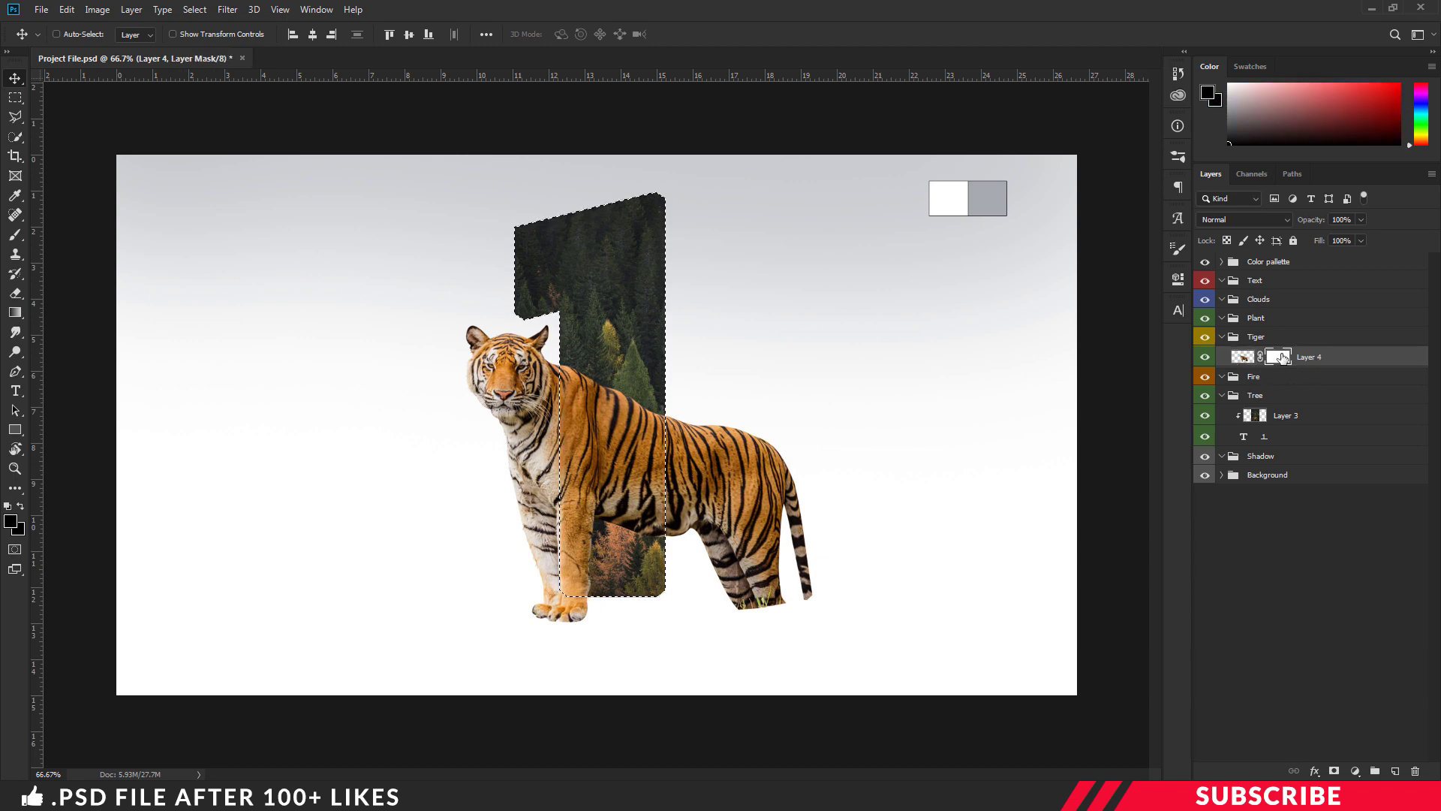
{"action": "left_click", "coordinate": [195, 11]}
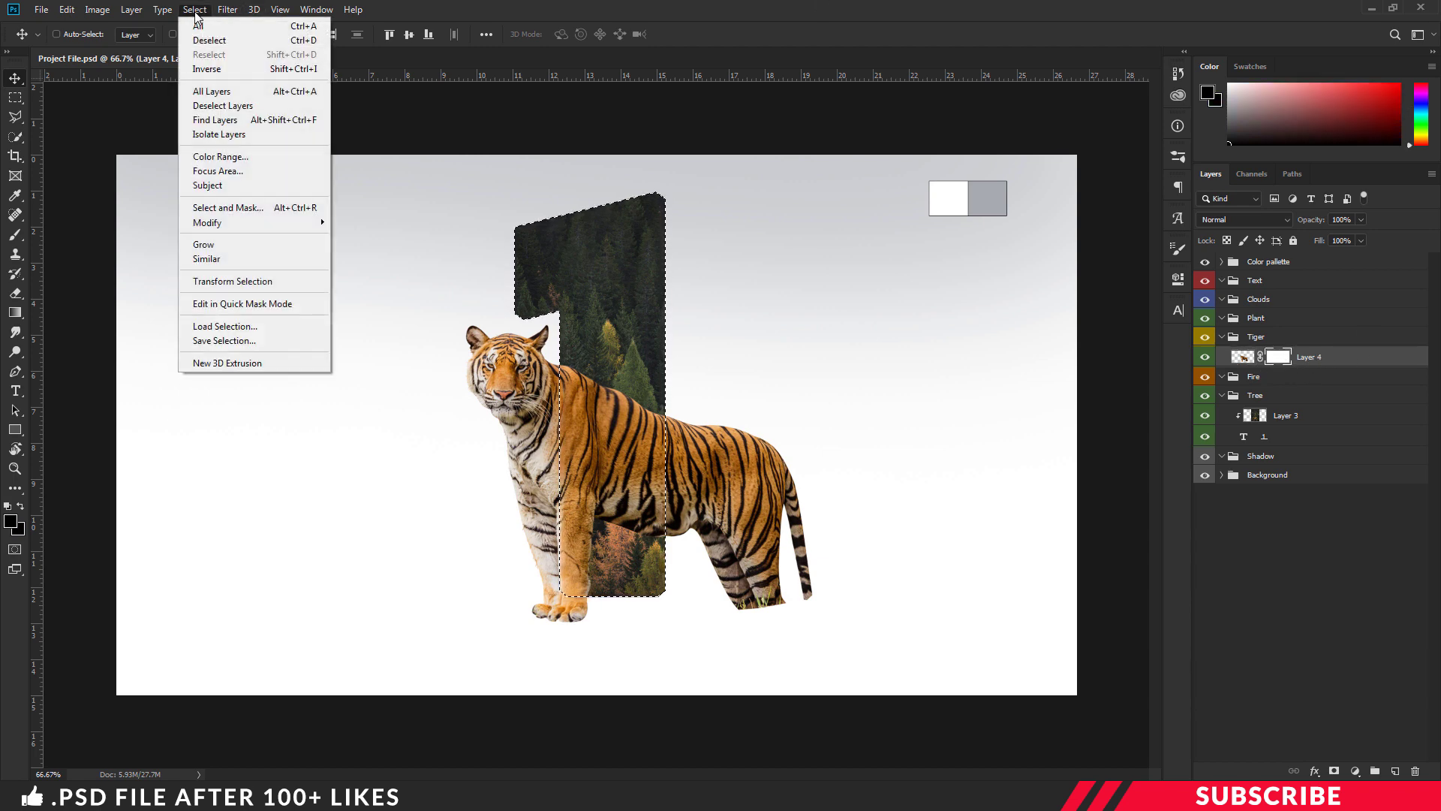
{"action": "left_click", "coordinate": [204, 69]}
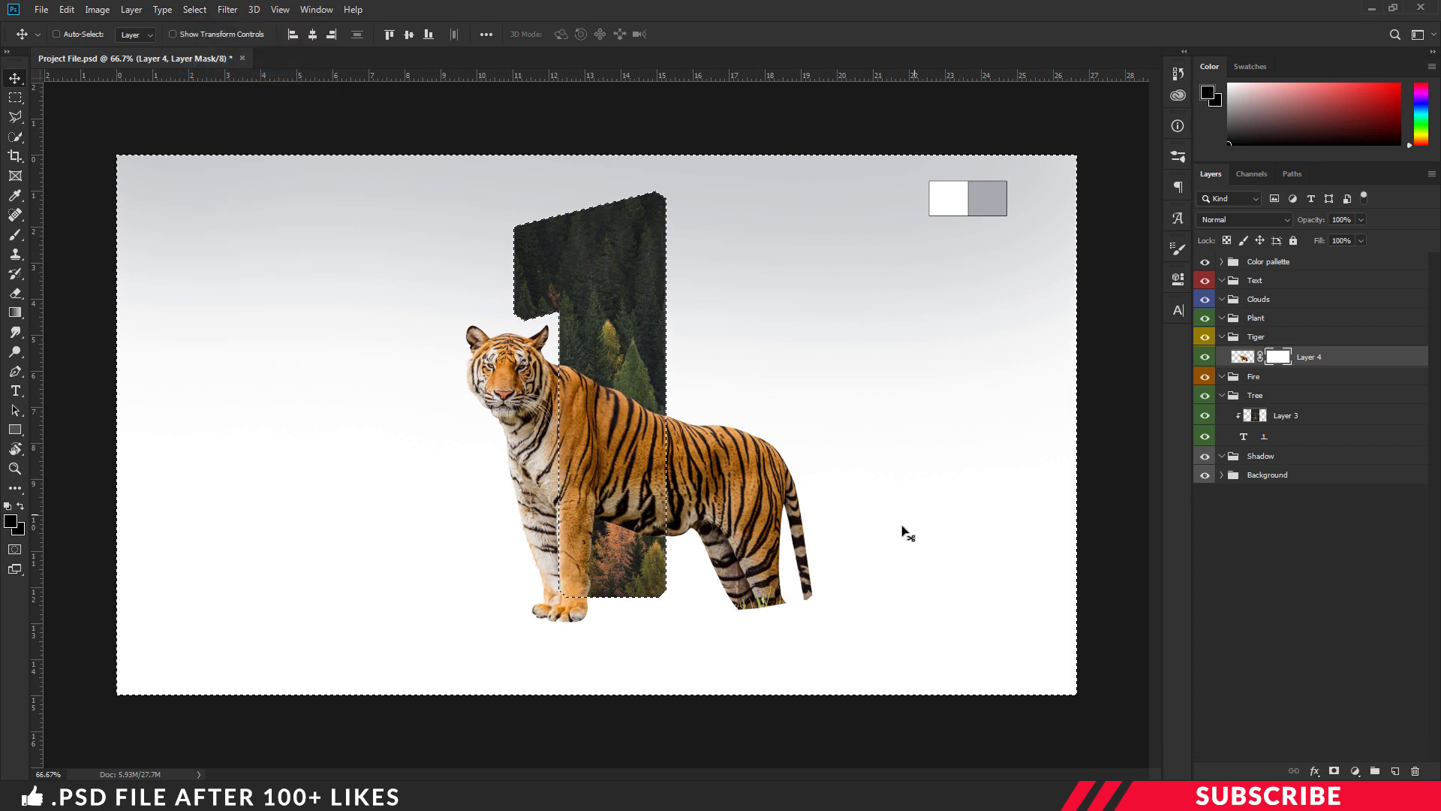
Paint black with a 175 px brush on the mask to hide the tiger's rear, then deselect
{"action": "key", "text": "i"}
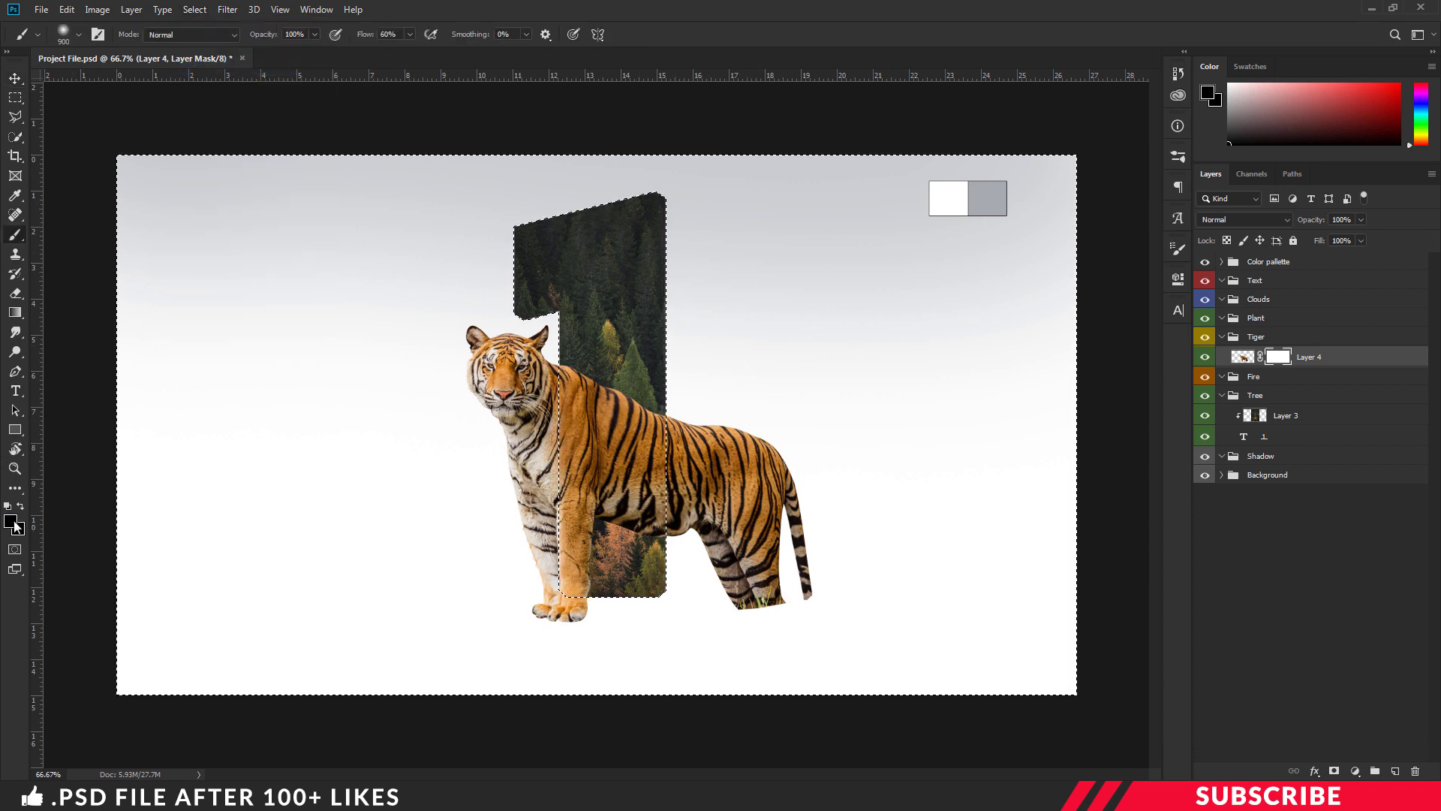
{"action": "left_click", "coordinate": [9, 521]}
{"action": "left_click", "coordinate": [1256, 513]}
{"action": "key", "text": "b"}
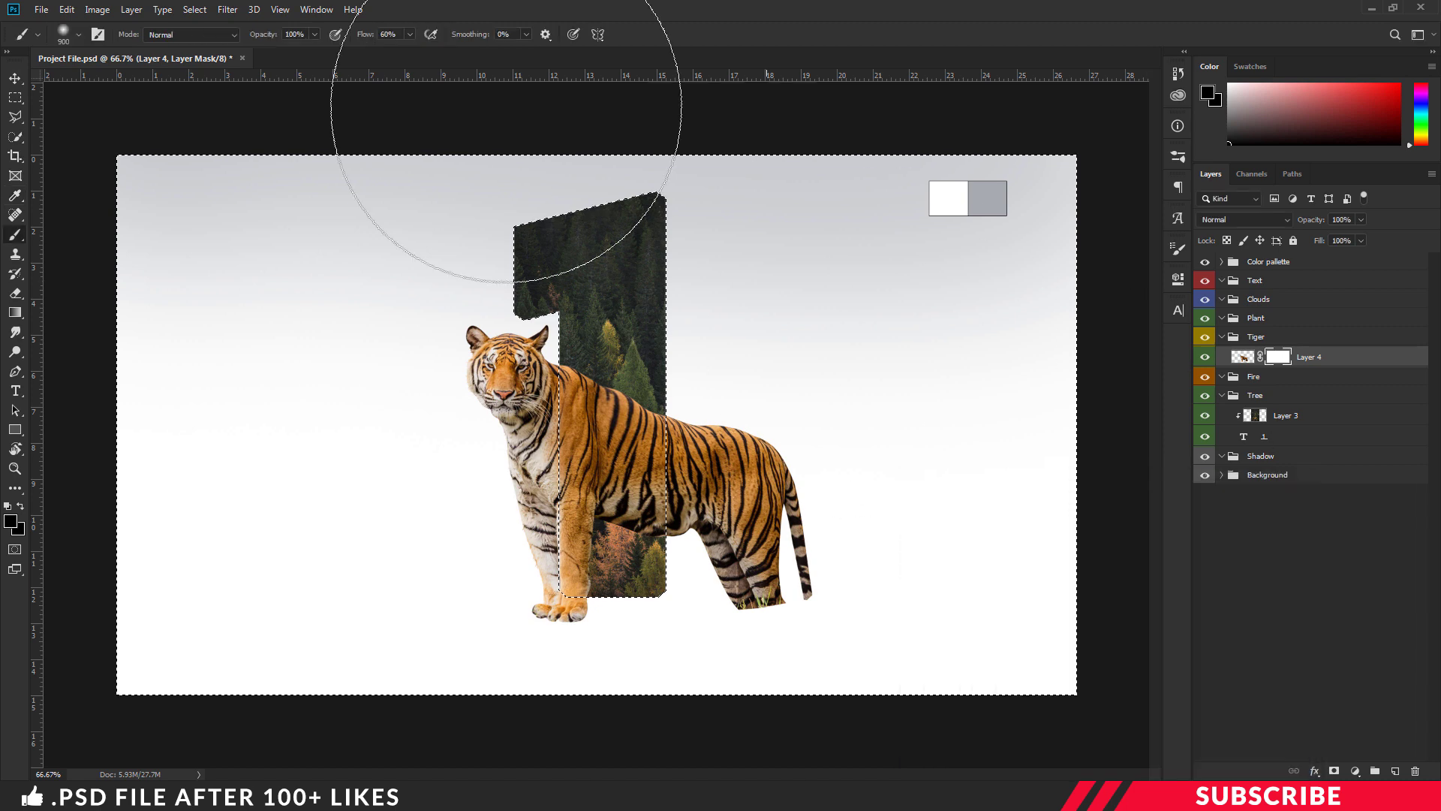
{"action": "key", "text": "bracketleft"}
{"action": "key", "text": "bracketleft"}
{"action": "key", "text": "bracketleft"}
{"action": "key", "text": "bracketleft"}
{"action": "key", "text": "bracketleft"}
{"action": "key", "text": "bracketleft"}
{"action": "key", "text": "bracketleft"}
{"action": "key", "text": "bracketleft"}
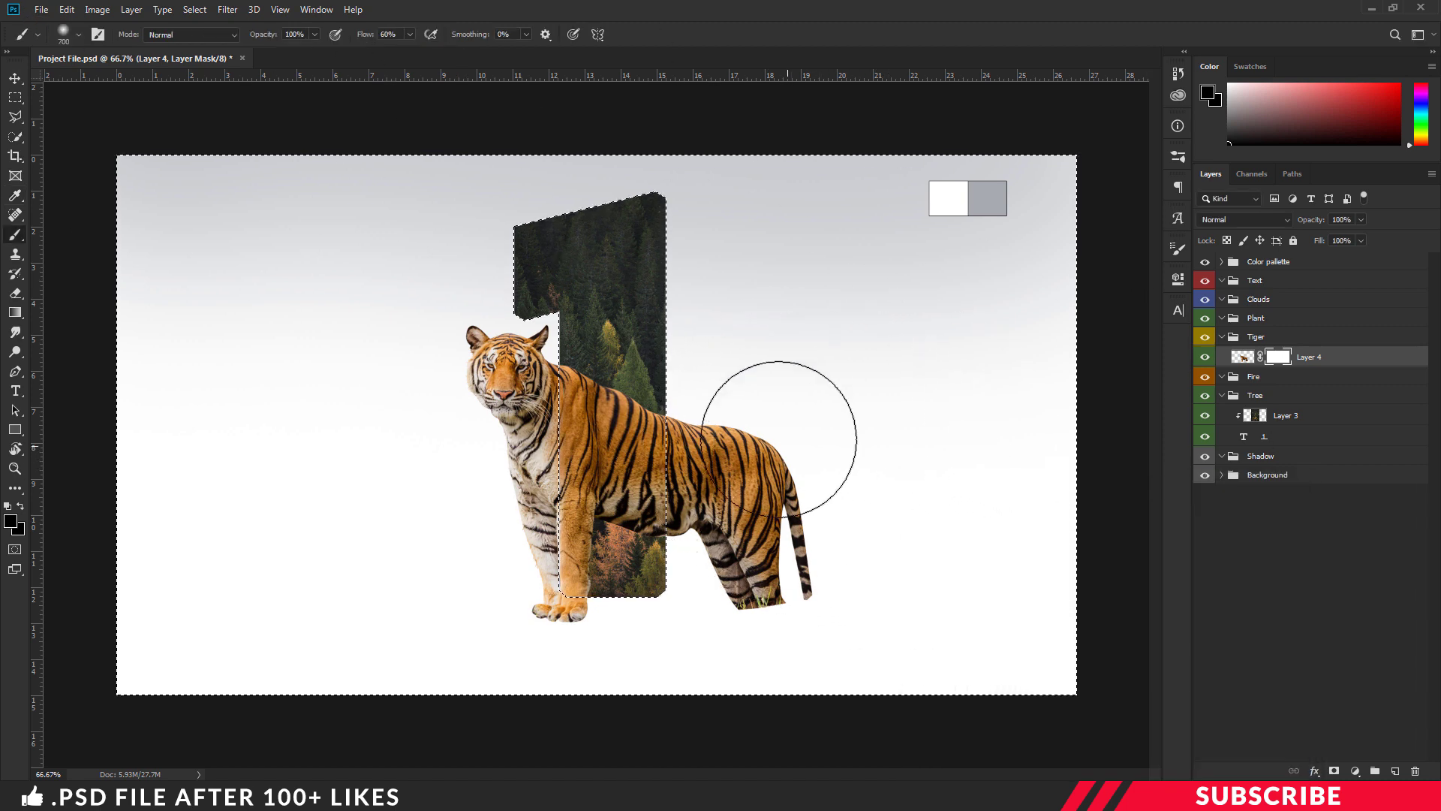
{"action": "mouse_move", "coordinate": [781, 435]}
{"action": "left_mouse_down"}
{"action": "mouse_move", "coordinate": [695, 547]}
{"action": "mouse_move", "coordinate": [698, 473]}
{"action": "mouse_move", "coordinate": [762, 368]}
{"action": "mouse_move", "coordinate": [772, 627]}
{"action": "mouse_move", "coordinate": [781, 468]}
{"action": "mouse_move", "coordinate": [752, 489]}
{"action": "mouse_move", "coordinate": [798, 573]}
{"action": "mouse_move", "coordinate": [686, 454]}
{"action": "mouse_move", "coordinate": [714, 581]}
{"action": "mouse_move", "coordinate": [673, 427]}
{"action": "mouse_move", "coordinate": [677, 417]}
{"action": "mouse_move", "coordinate": [772, 644]}
{"action": "mouse_move", "coordinate": [693, 558]}
{"action": "mouse_move", "coordinate": [842, 599]}
{"action": "mouse_move", "coordinate": [701, 391]}
{"action": "mouse_move", "coordinate": [710, 539]}
{"action": "mouse_move", "coordinate": [696, 420]}
{"action": "mouse_move", "coordinate": [732, 556]}
{"action": "mouse_move", "coordinate": [768, 392]}
{"action": "mouse_move", "coordinate": [830, 570]}
{"action": "left_mouse_up"}
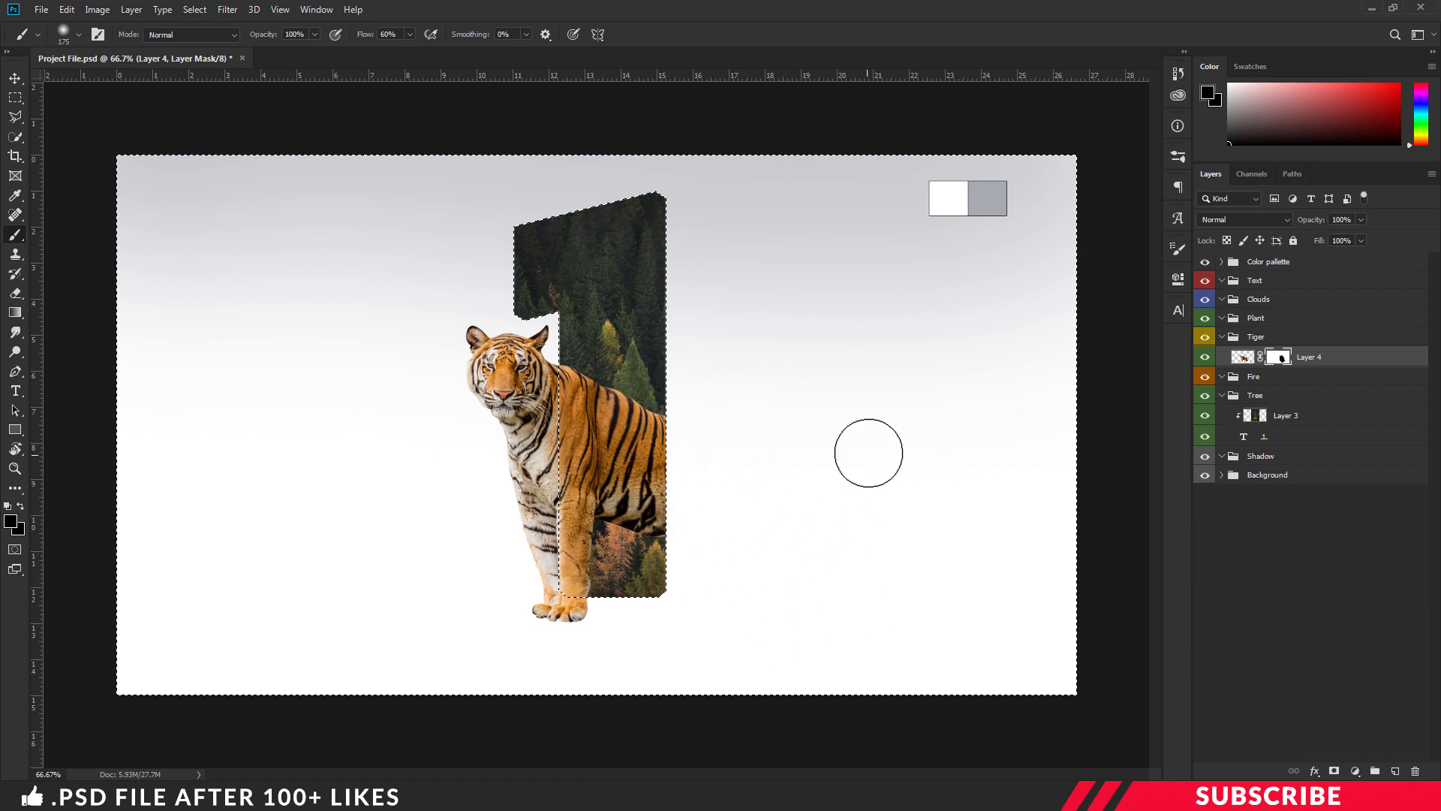
{"action": "key", "text": "ctrl+d"}
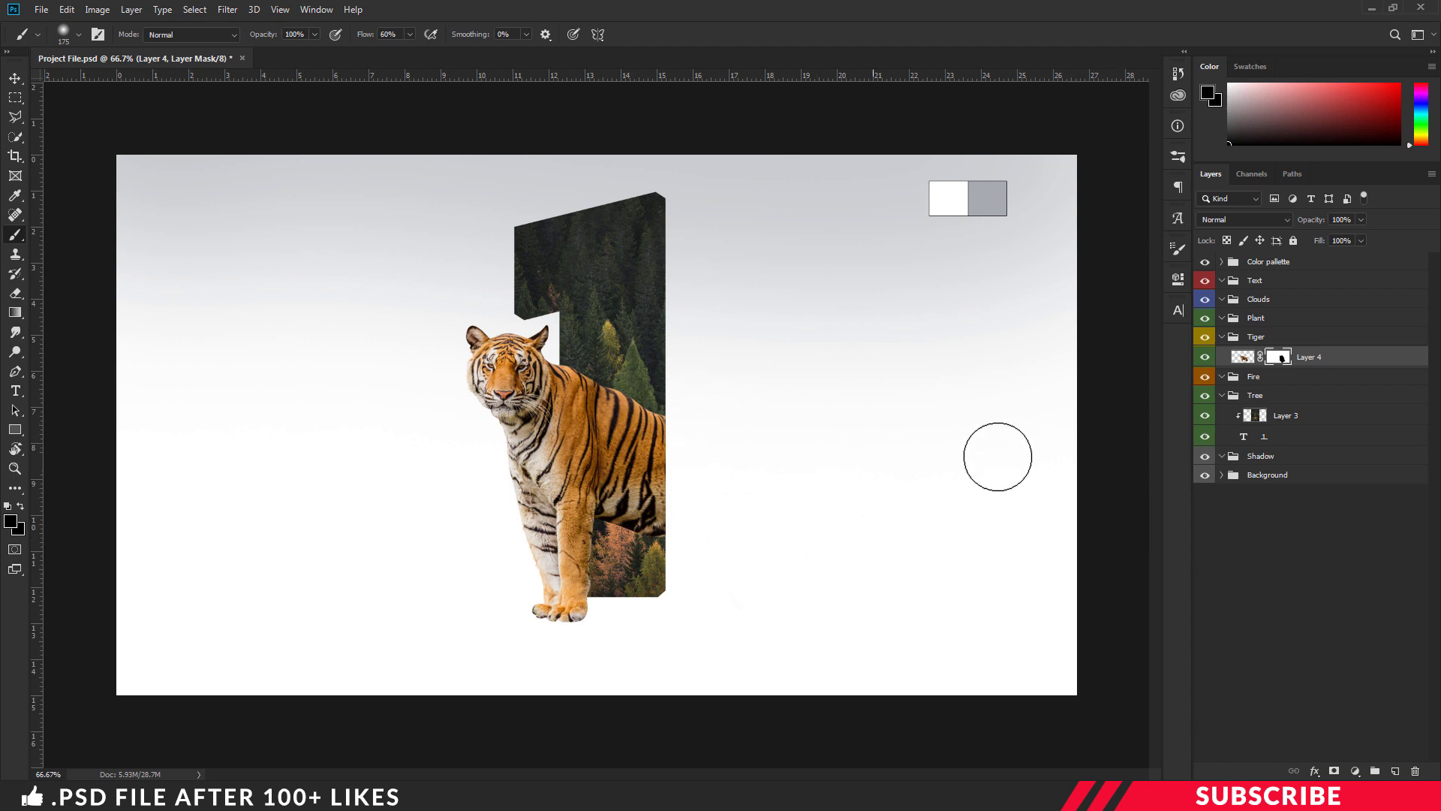
Add a new layer clipped to the tiger layer, with black as the foreground colour
{"action": "left_click", "coordinate": [1396, 771]}
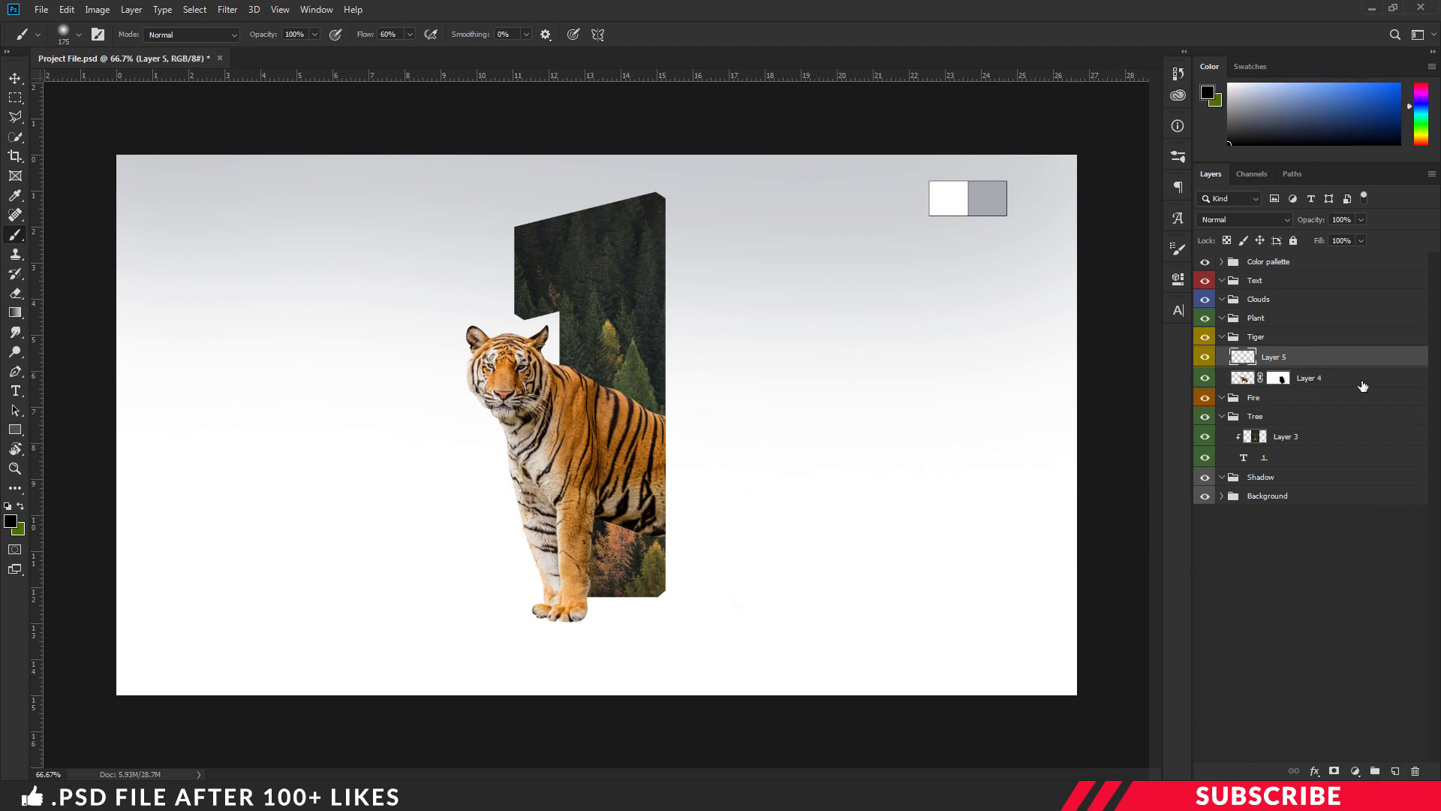
{"action": "left_click", "coordinate": [1367, 363], "text": "alt"}
{"action": "left_click", "coordinate": [12, 519]}
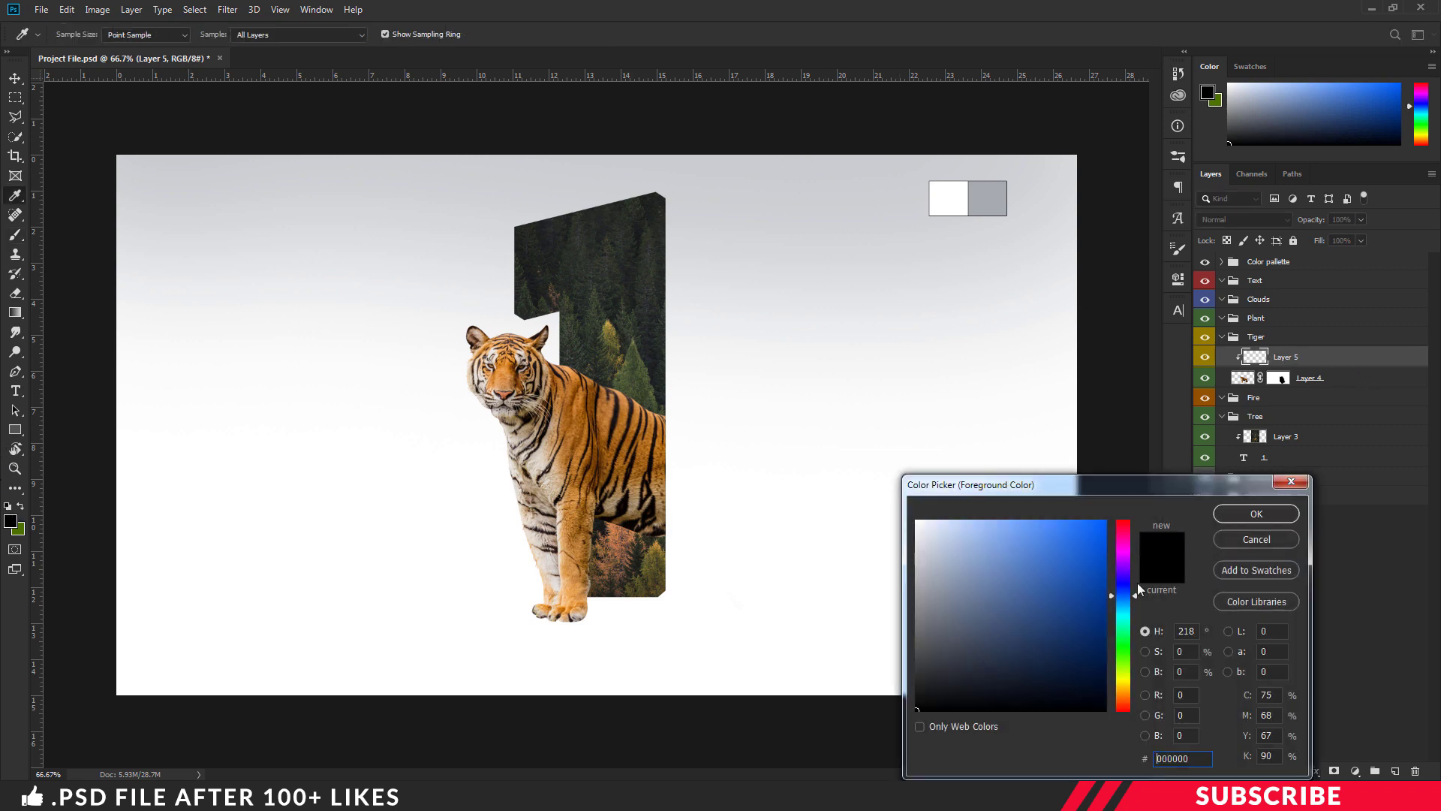
{"action": "left_click", "coordinate": [1255, 515]}
Paint a soft black shadow along the tiger's right edge with a 200 px brush at 100% flow
{"action": "key", "text": "b"}
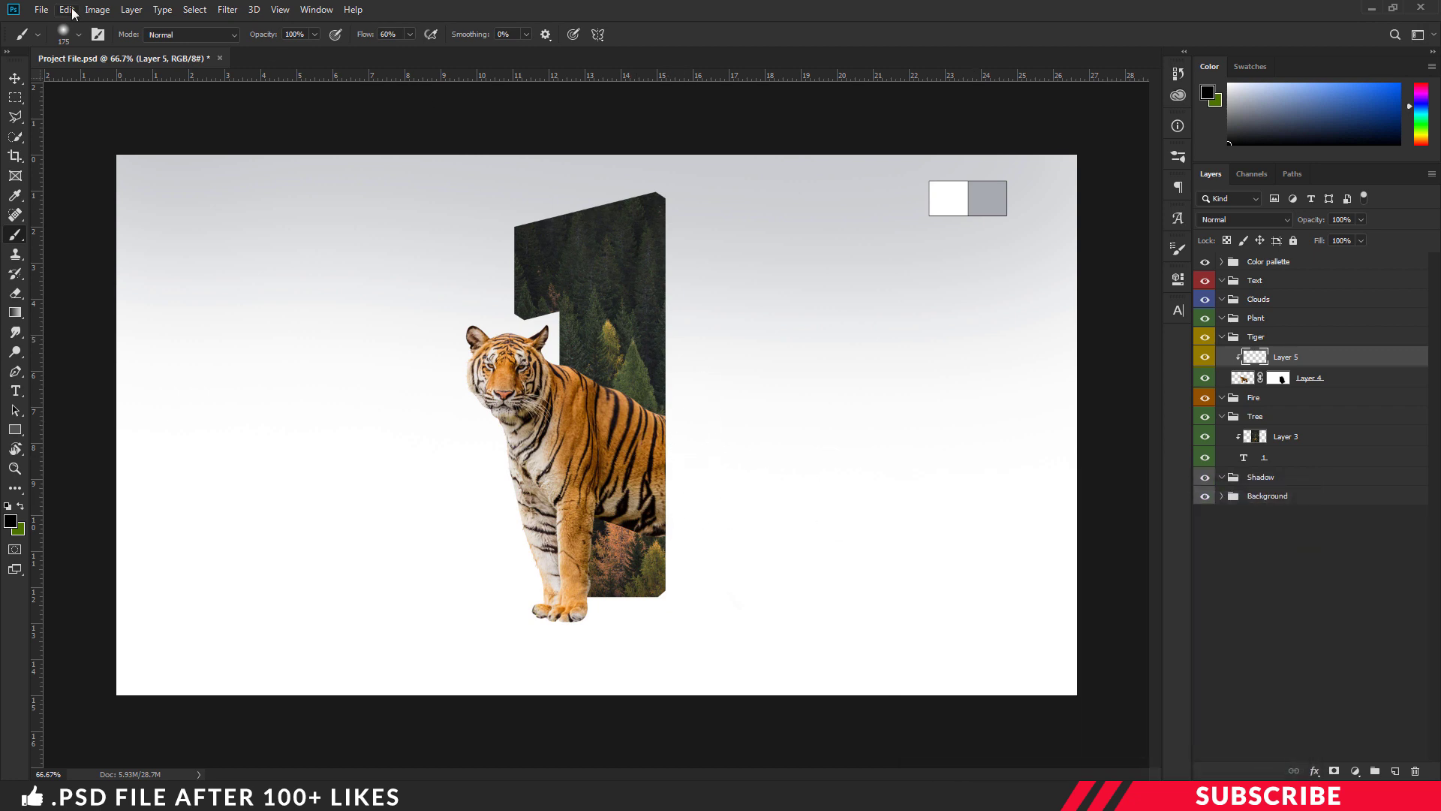
{"action": "left_click", "coordinate": [79, 34]}
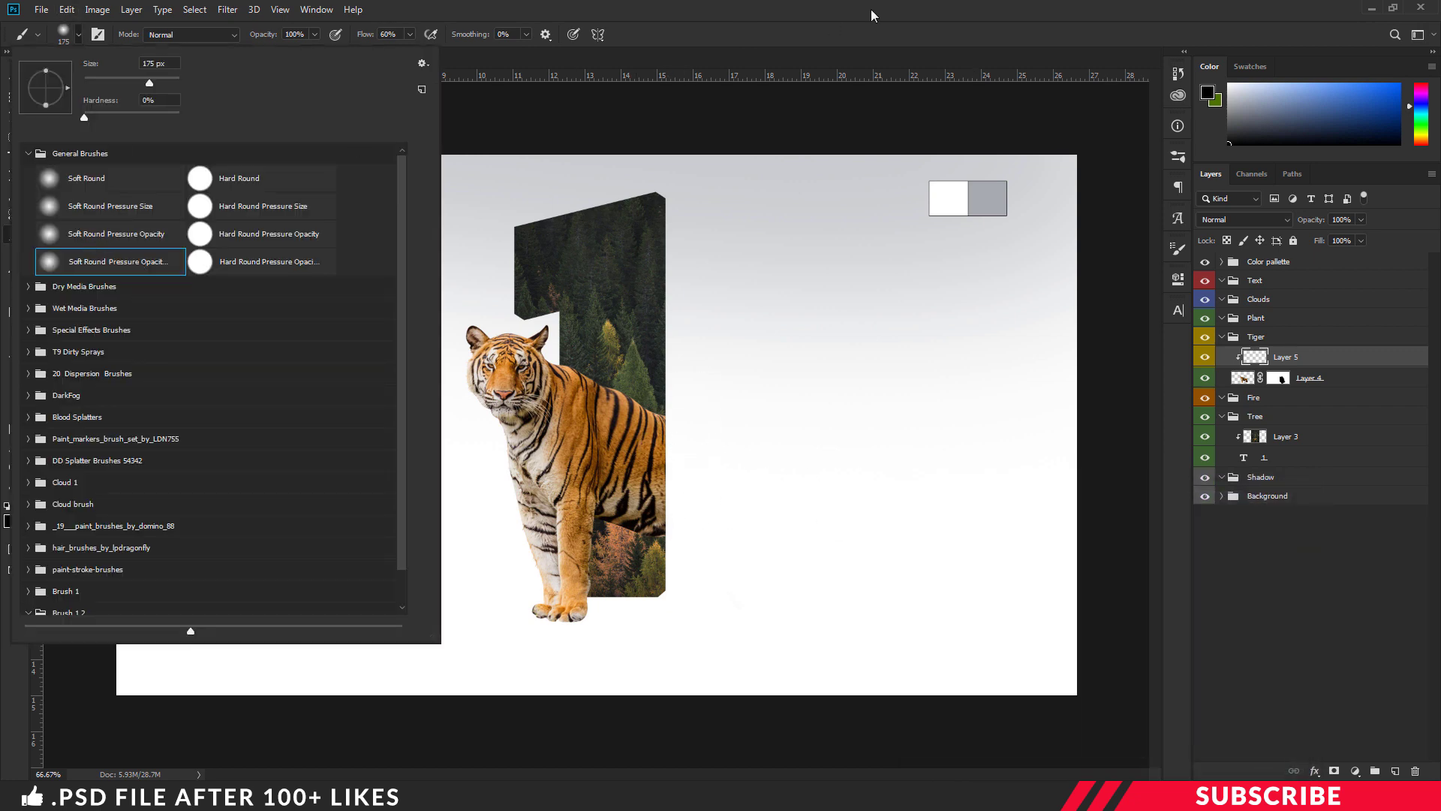
{"action": "left_click", "coordinate": [425, 17]}
{"action": "left_click_drag", "start_coordinate": [579, 58], "coordinate": [785, 135]}
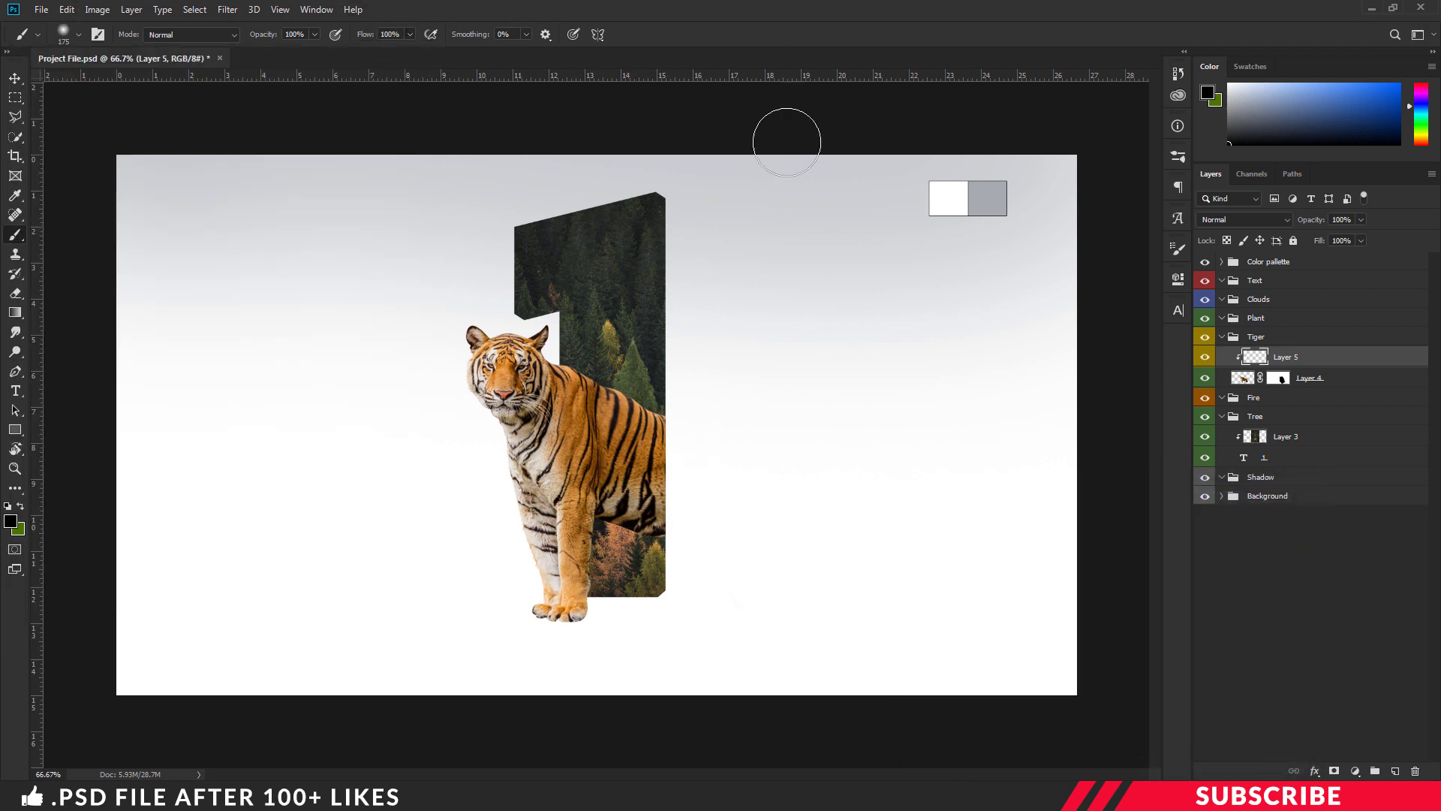
{"action": "key", "text": "ctrl+plus"}
{"action": "key", "text": "bracketright"}
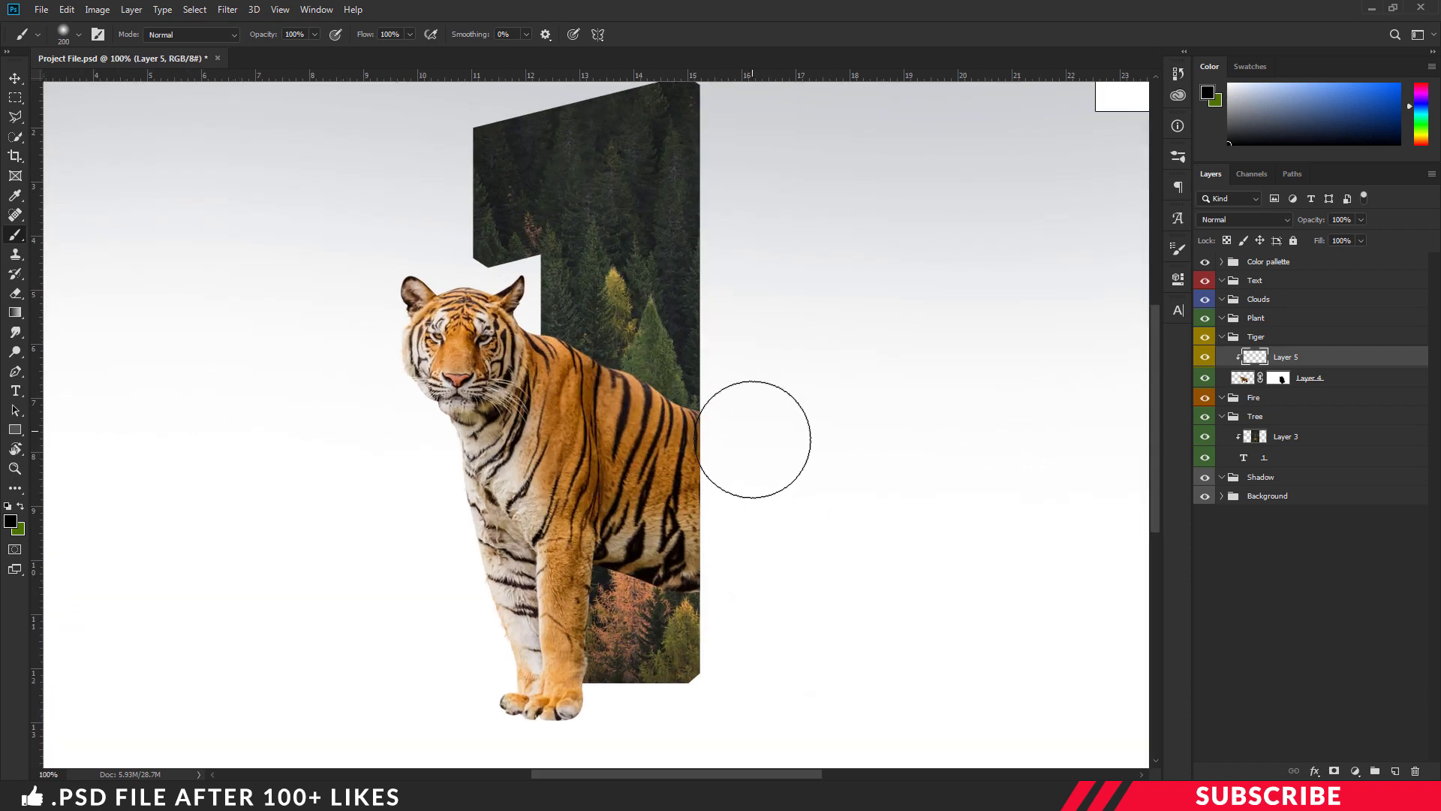
{"action": "left_click_drag", "start_coordinate": [755, 607], "coordinate": [755, 416]}
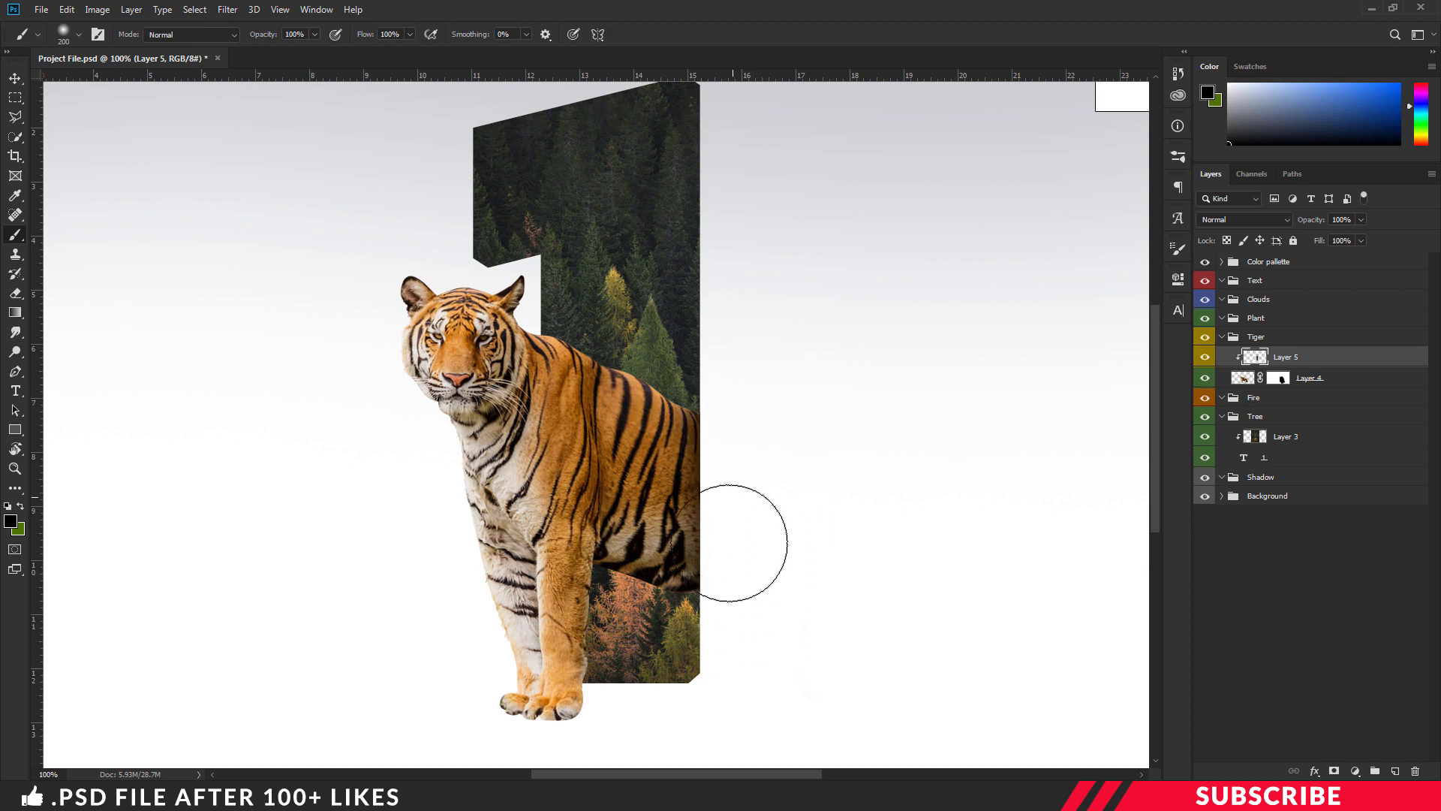
{"action": "key", "text": "ctrl+minus"}
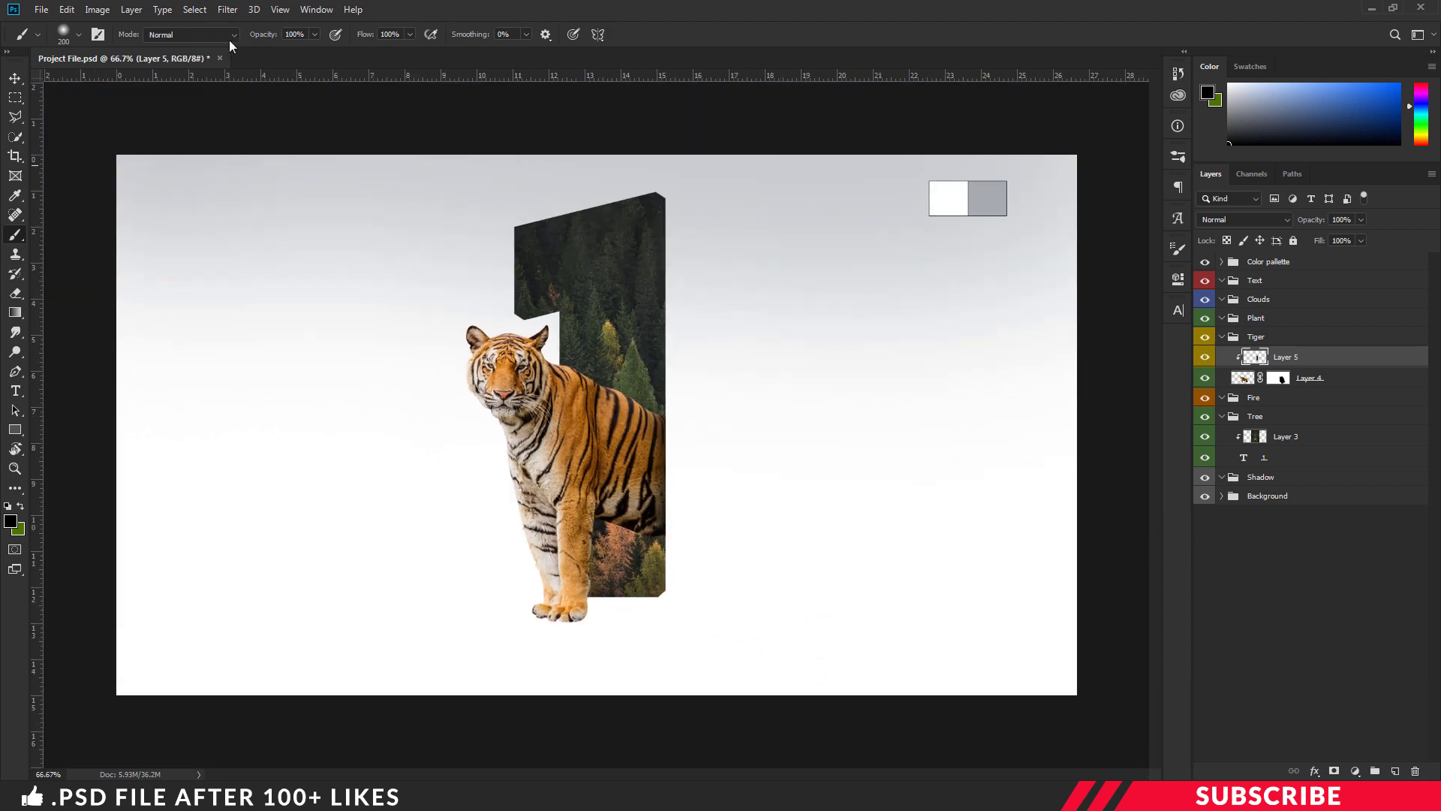
{"action": "left_click", "coordinate": [15, 79]}
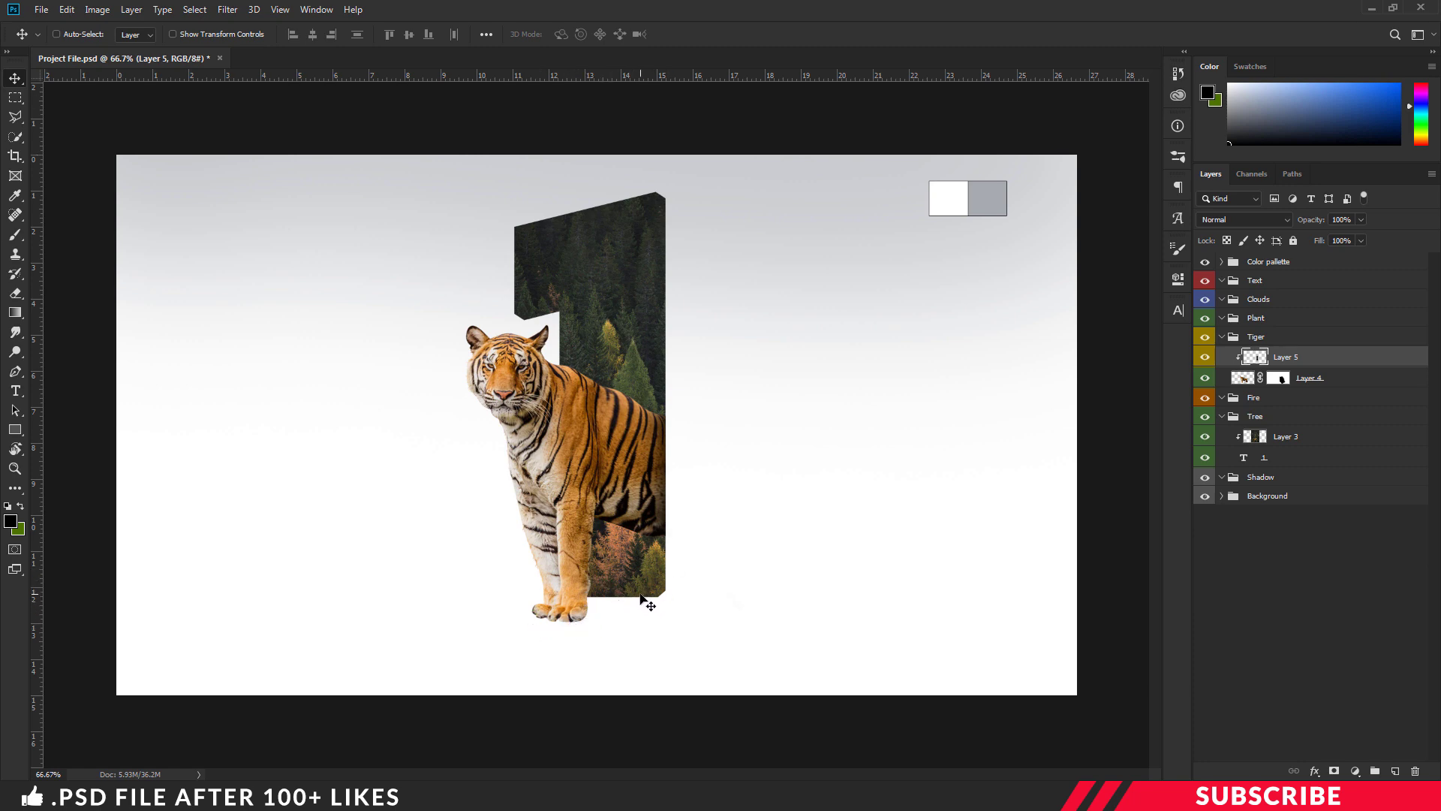
Add a layer in the Shadow group and paint a 400 px soft black dab under the tiger
{"action": "left_click", "coordinate": [1221, 337]}
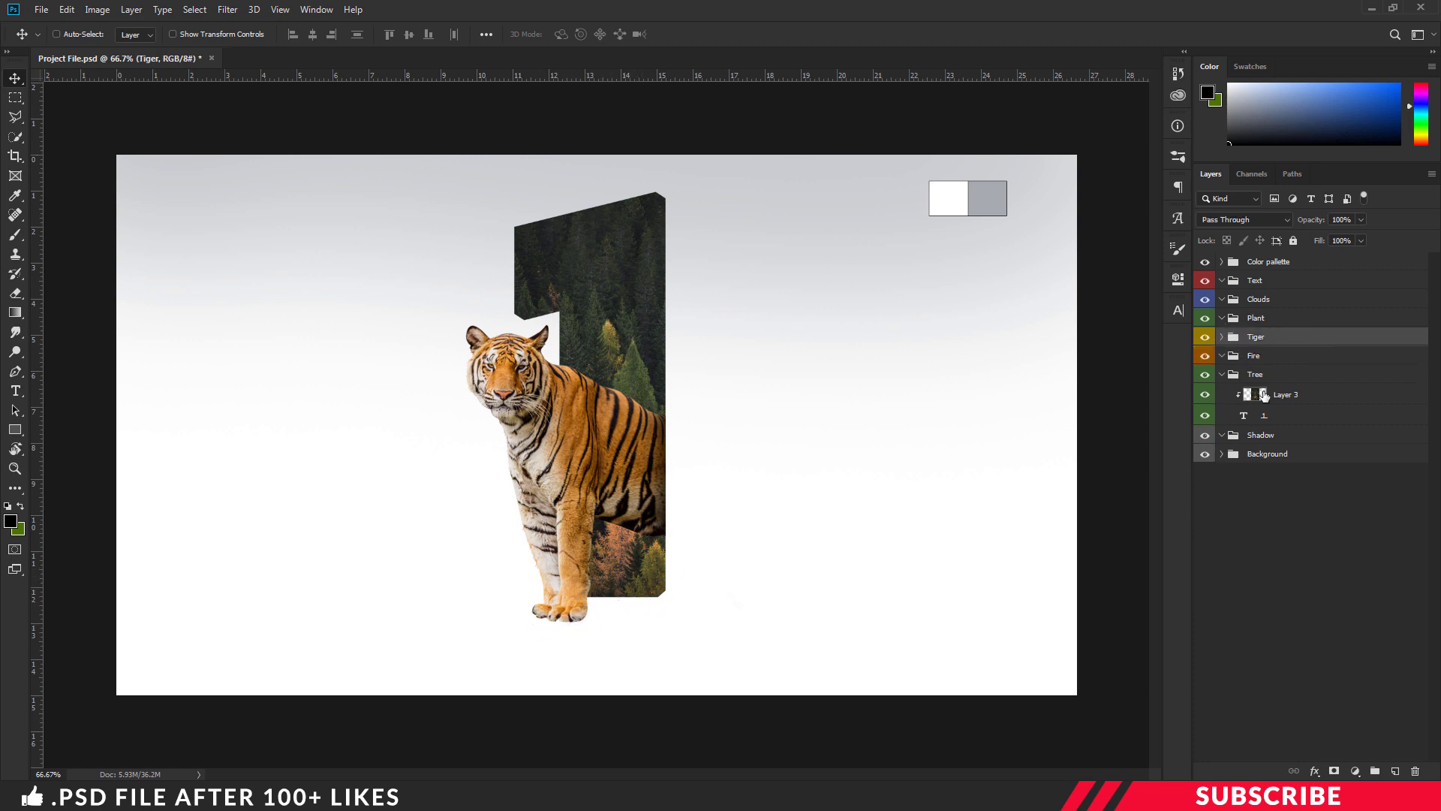
{"action": "left_click", "coordinate": [1261, 436]}
{"action": "left_click", "coordinate": [1222, 374]}
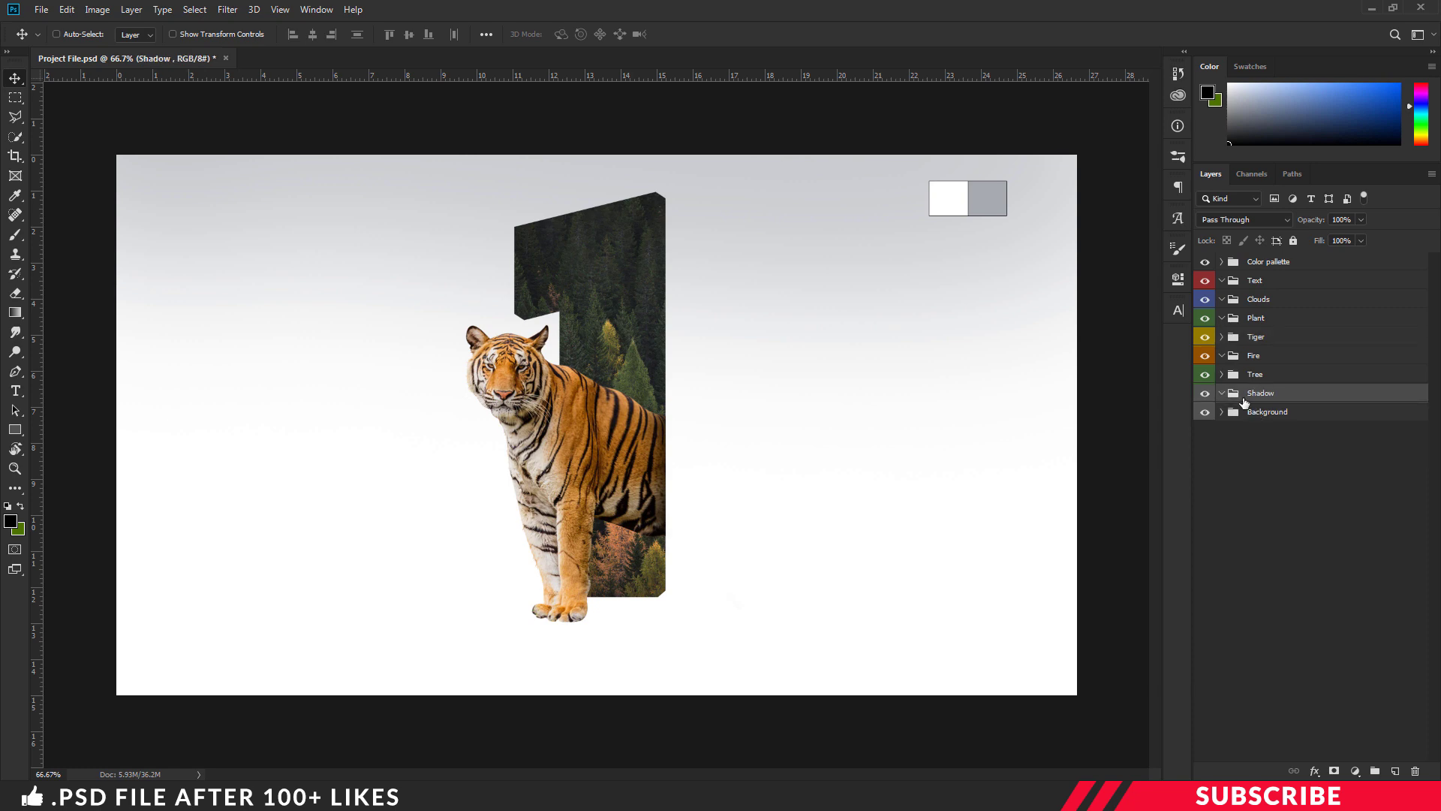
{"action": "left_click", "coordinate": [1395, 771]}
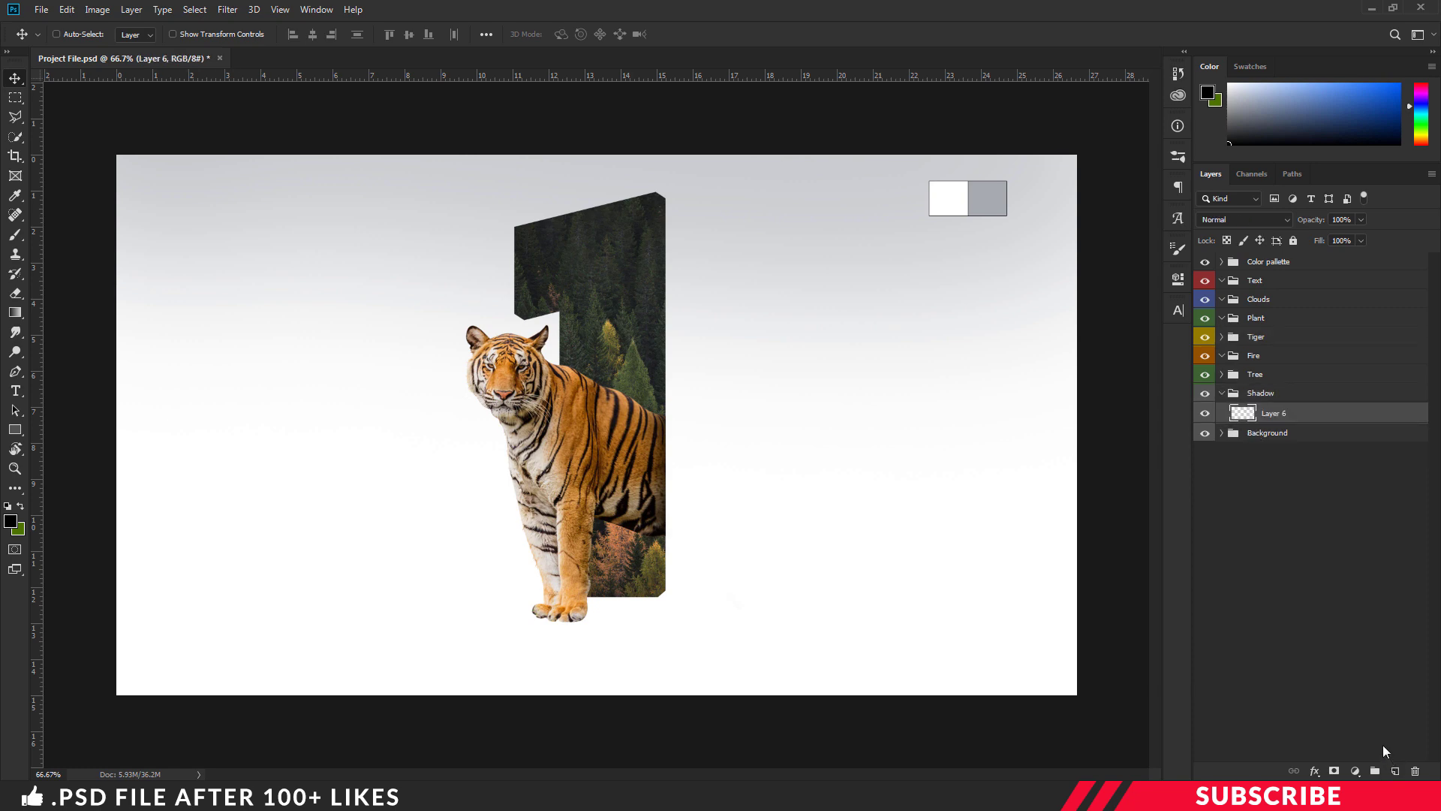
{"action": "key", "text": "b"}
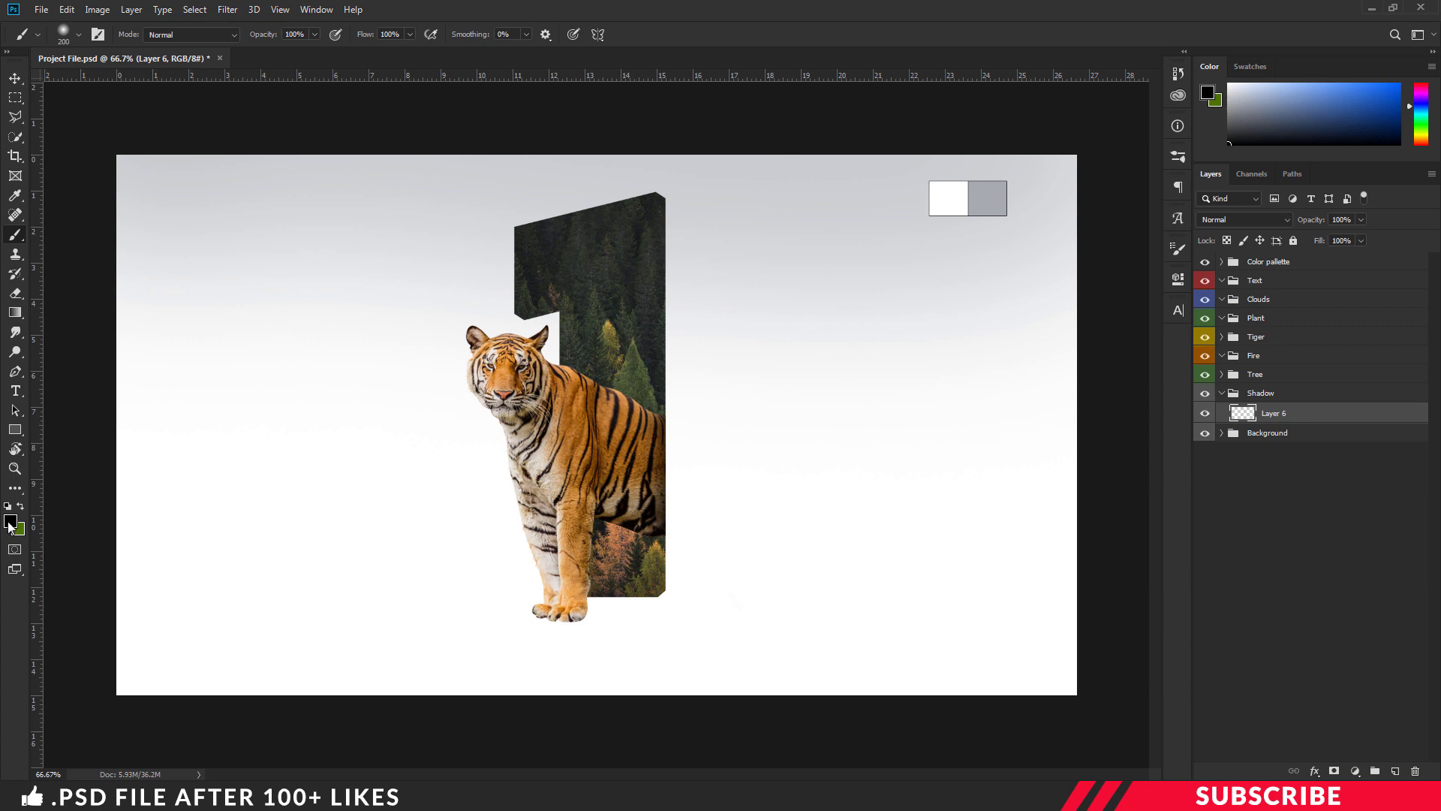
{"action": "left_click", "coordinate": [10, 522]}
{"action": "key", "text": "Home"}
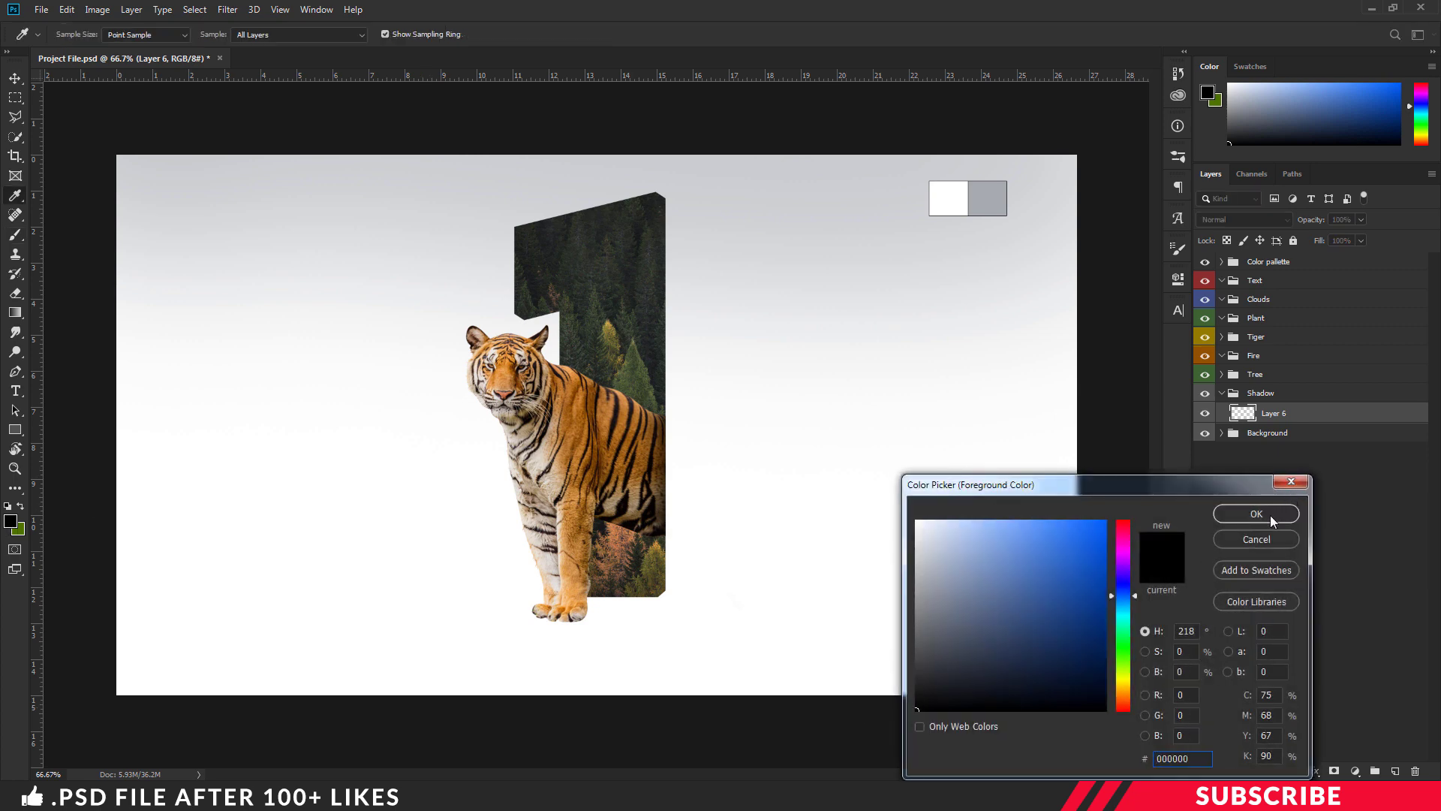
{"action": "left_click", "coordinate": [1270, 515]}
{"action": "key", "text": "bracketright"}
{"action": "key", "text": "bracketright"}
{"action": "key", "text": "bracketright"}
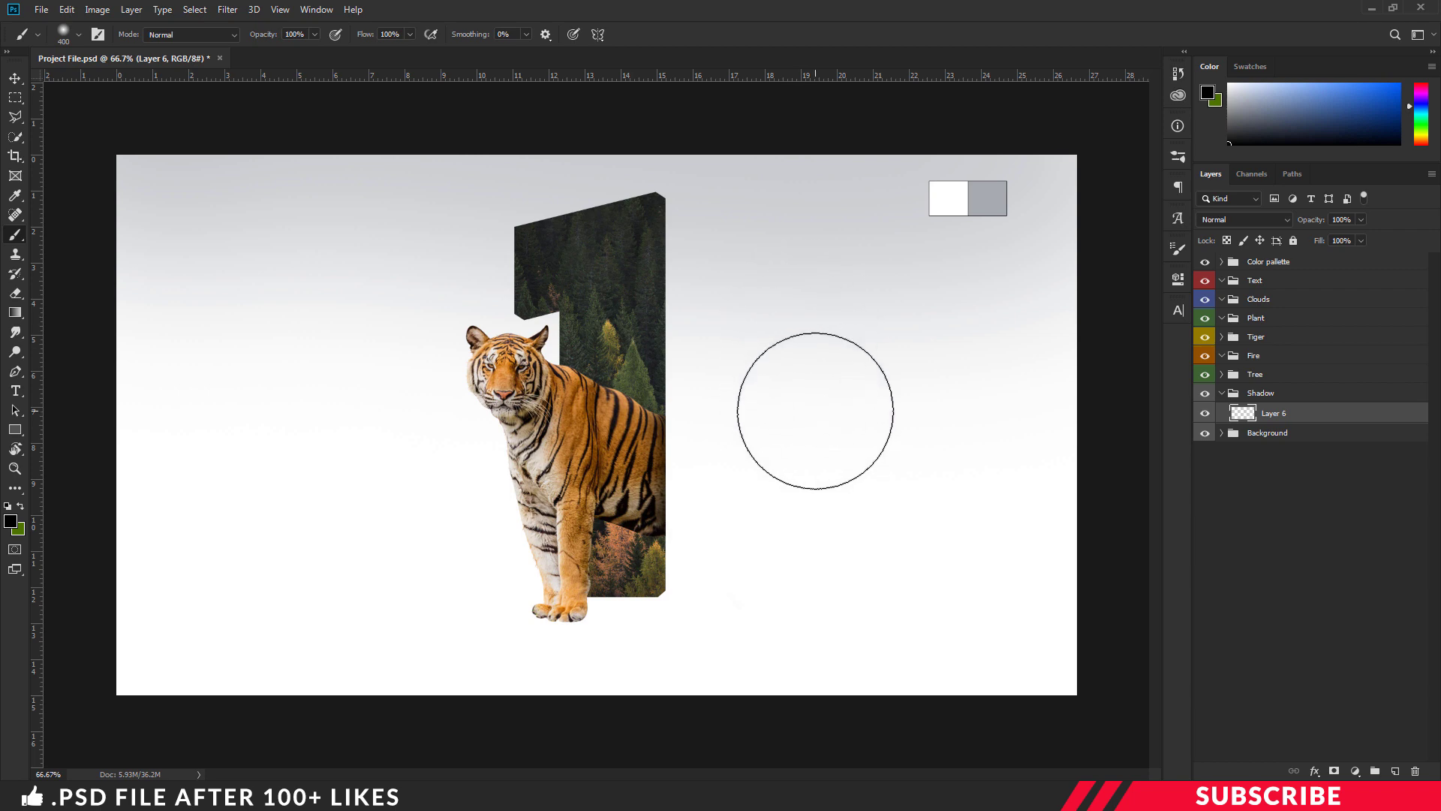
{"action": "left_click", "coordinate": [815, 410]}
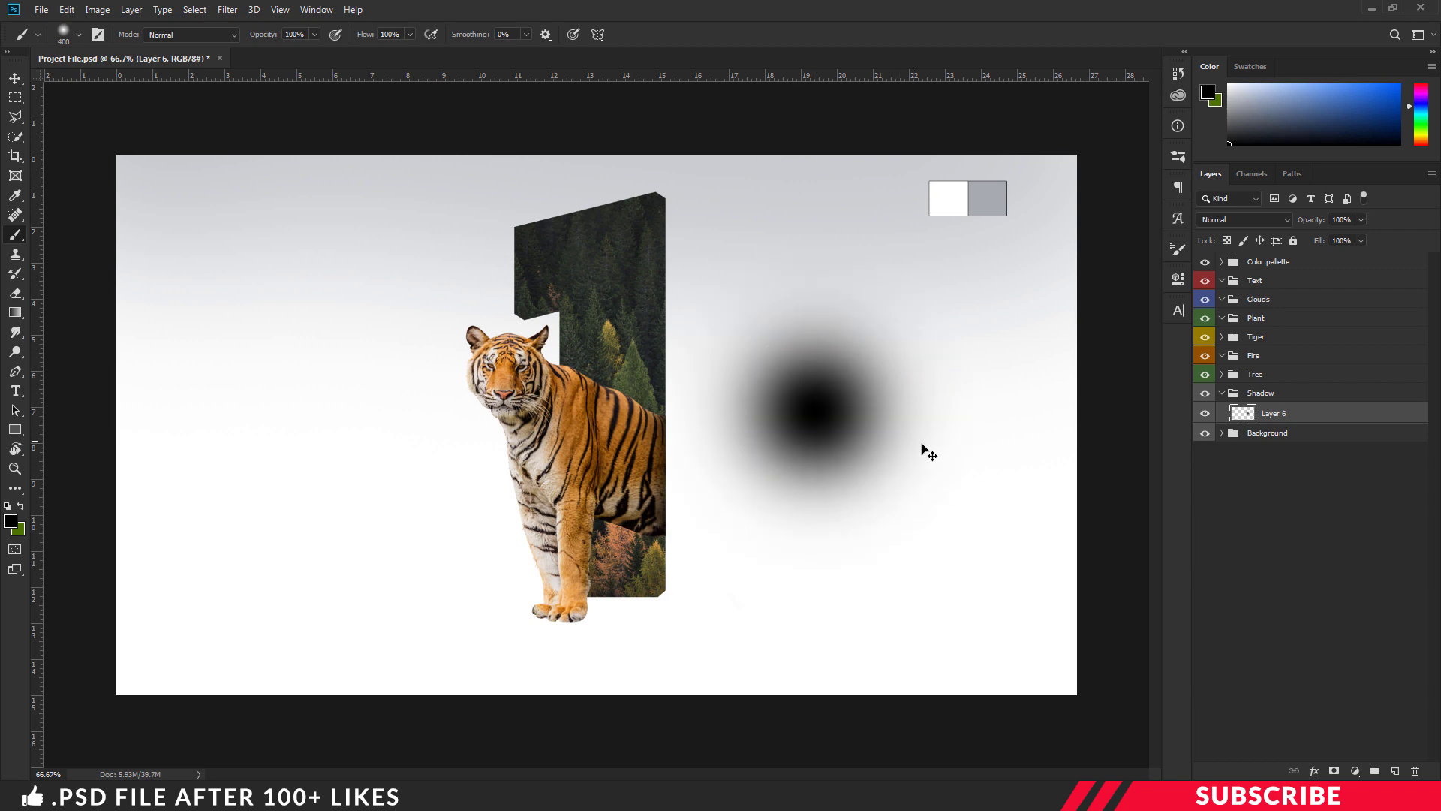
Squash the dab into a flat elliptical ground shadow and set it to 80% opacity
{"action": "key", "text": "ctrl+t"}
{"action": "mouse_move", "coordinate": [819, 242]}
{"action": "left_mouse_down"}
{"action": "mouse_move", "coordinate": [817, 535]}
{"action": "mouse_move", "coordinate": [680, 600]}
{"action": "mouse_move", "coordinate": [647, 597]}
{"action": "left_mouse_up"}
{"action": "key", "text": "Return"}
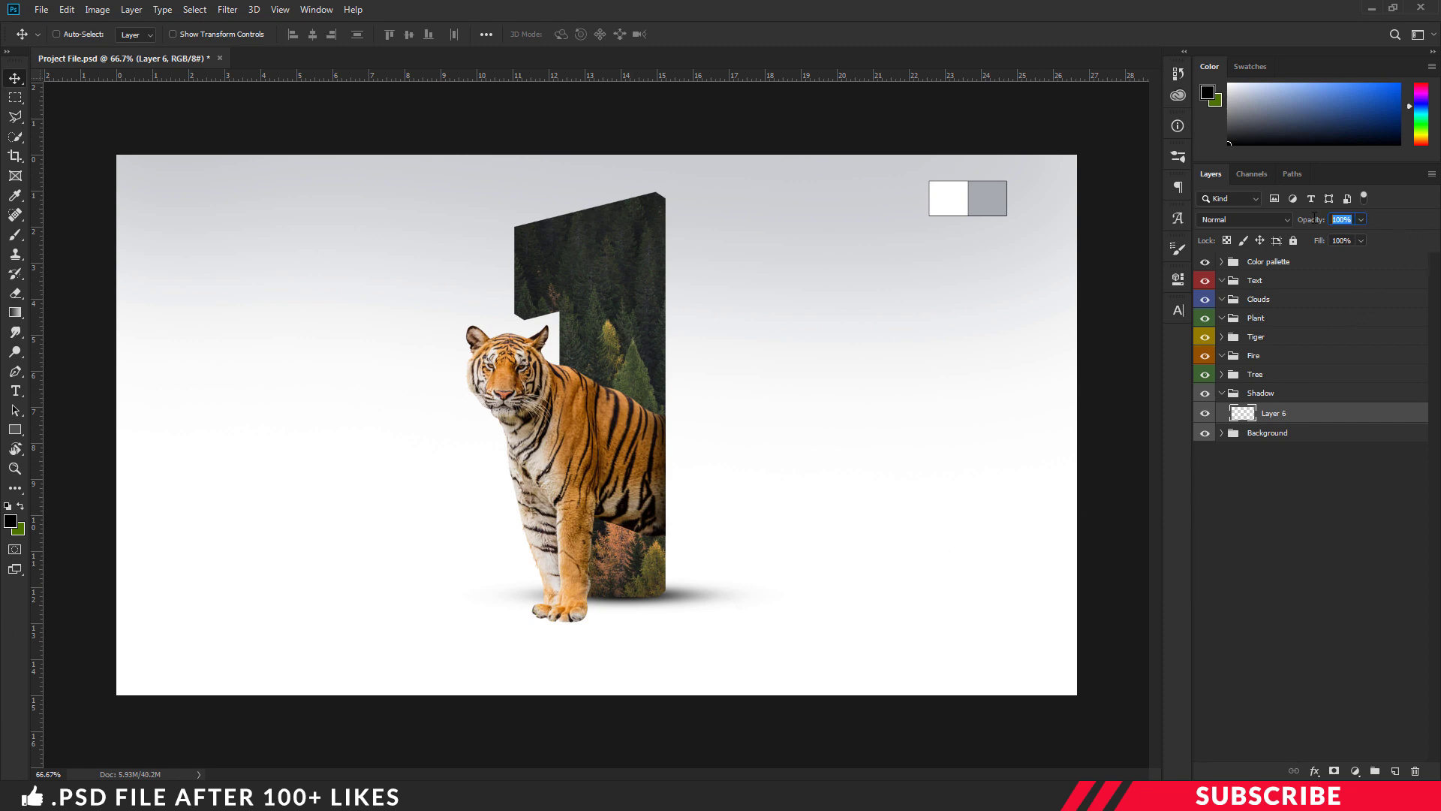
{"action": "type", "text": "8"}
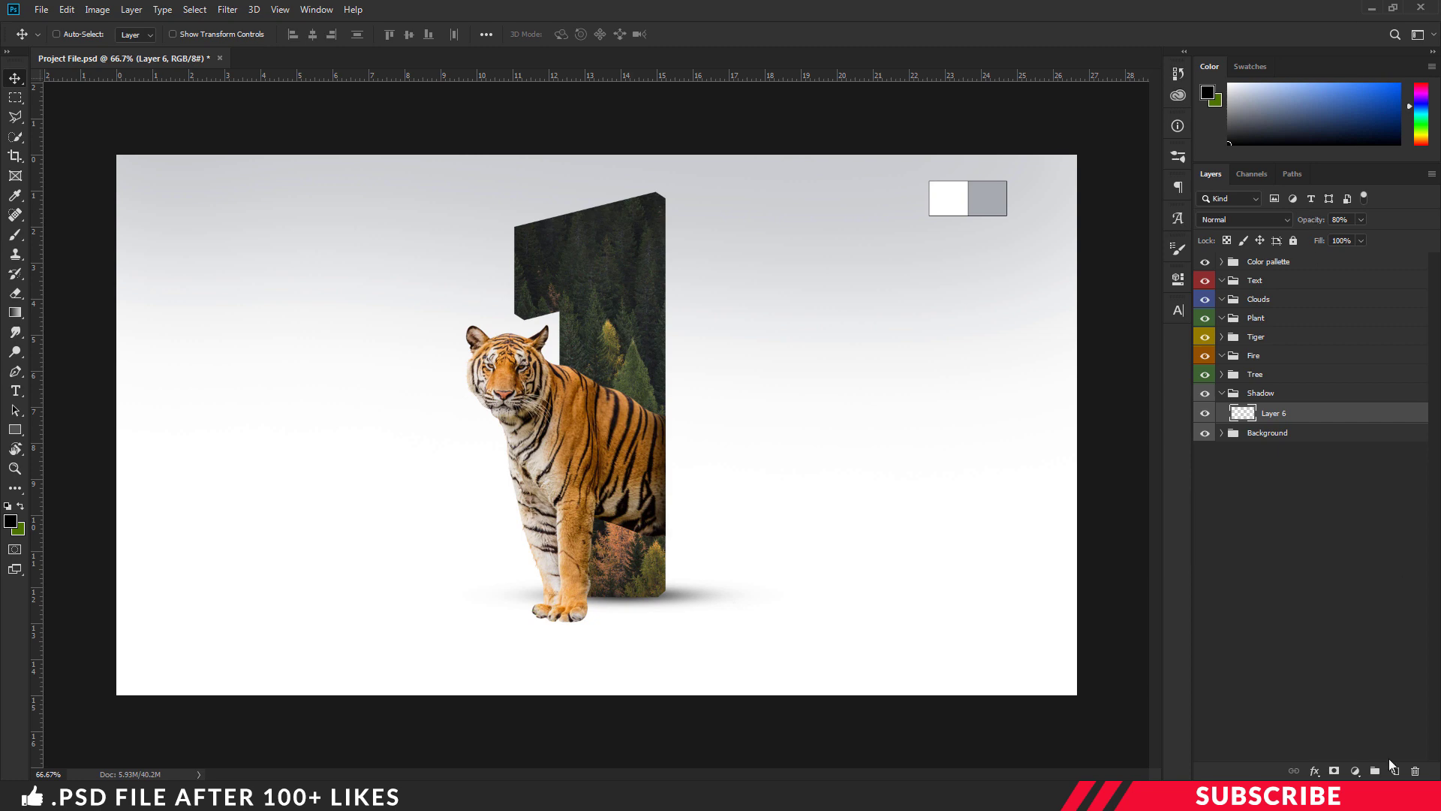
Add Layer 7 in the Shadow group and paint a 20 px black contact shadow under the tiger's paws
{"action": "left_click", "coordinate": [1394, 771]}
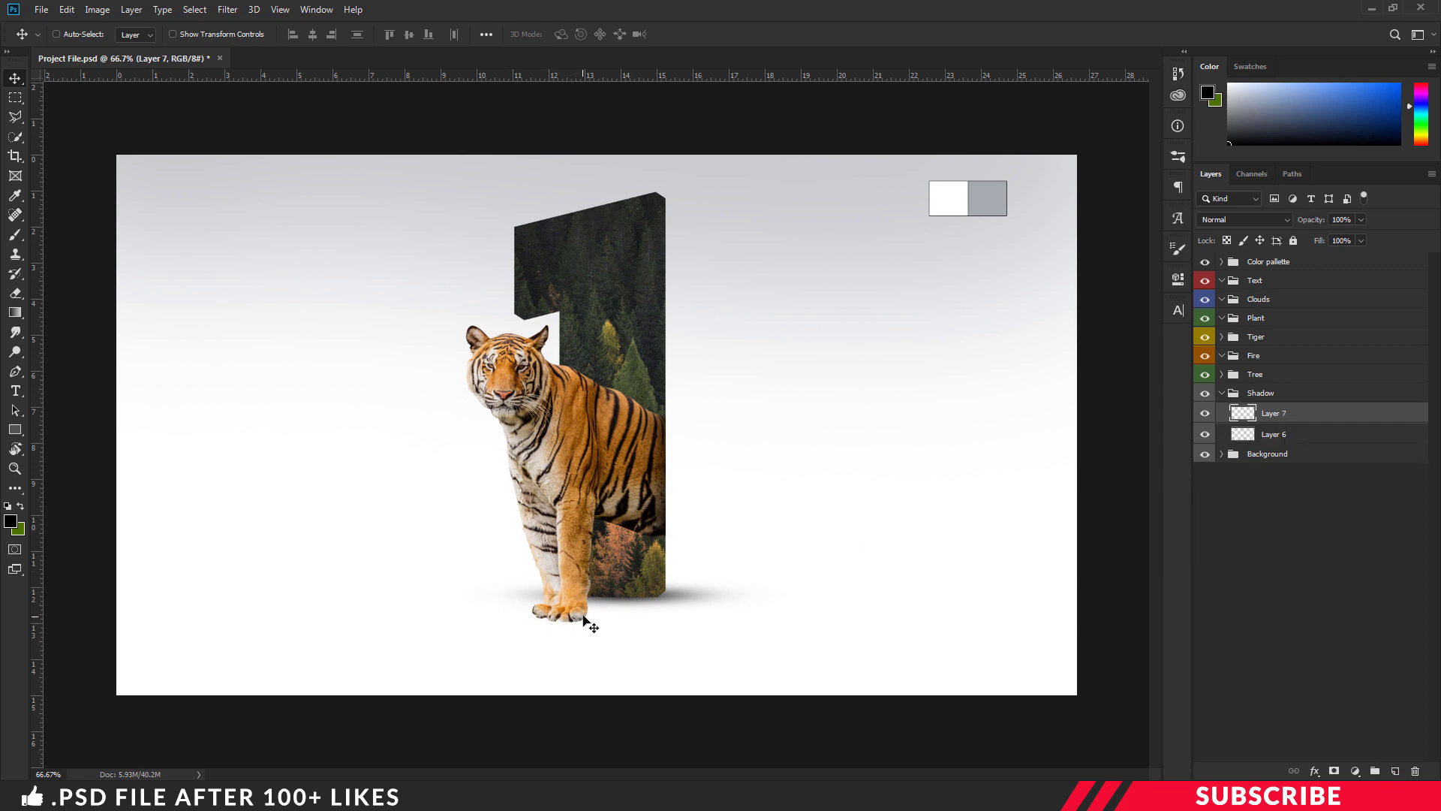
{"action": "key", "text": "ctrl+plus"}
{"action": "key", "text": "ctrl+plus"}
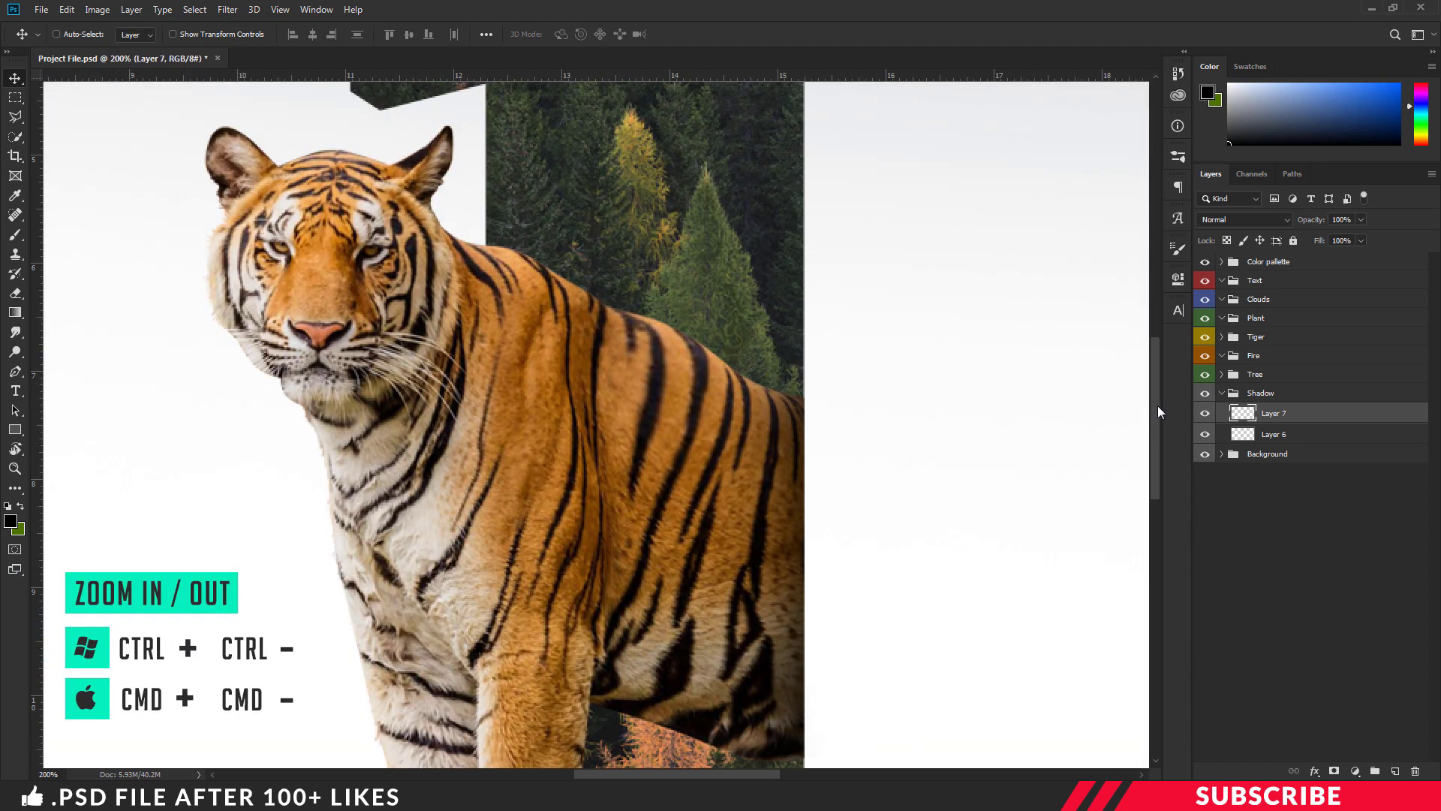
{"action": "left_click_drag", "start_coordinate": [1157, 411], "coordinate": [1160, 512]}
{"action": "scroll", "coordinate": [602, 525], "scroll_direction": "down", "scroll_amount": 2}
{"action": "key", "text": "ctrl+plus"}
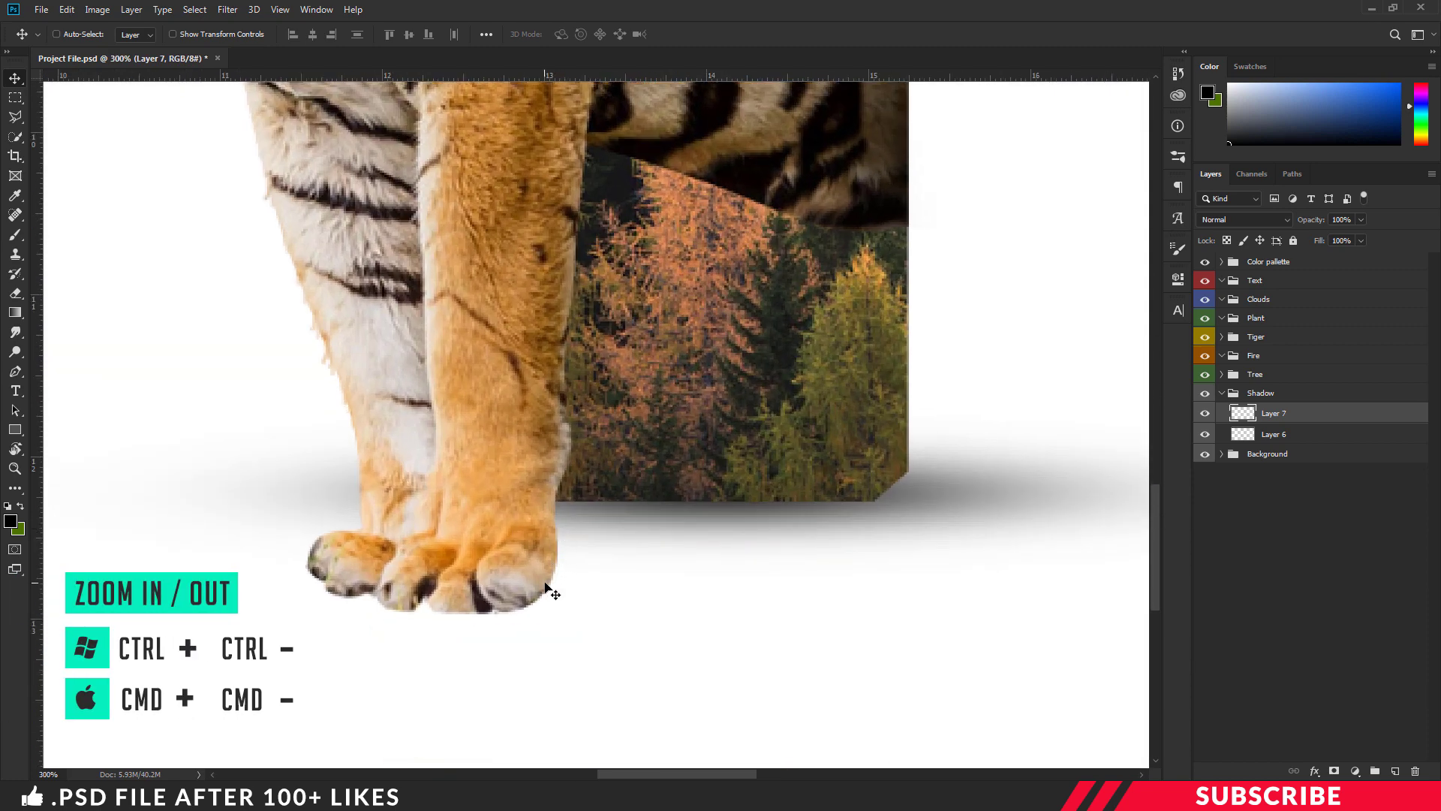
{"action": "key", "text": "b"}
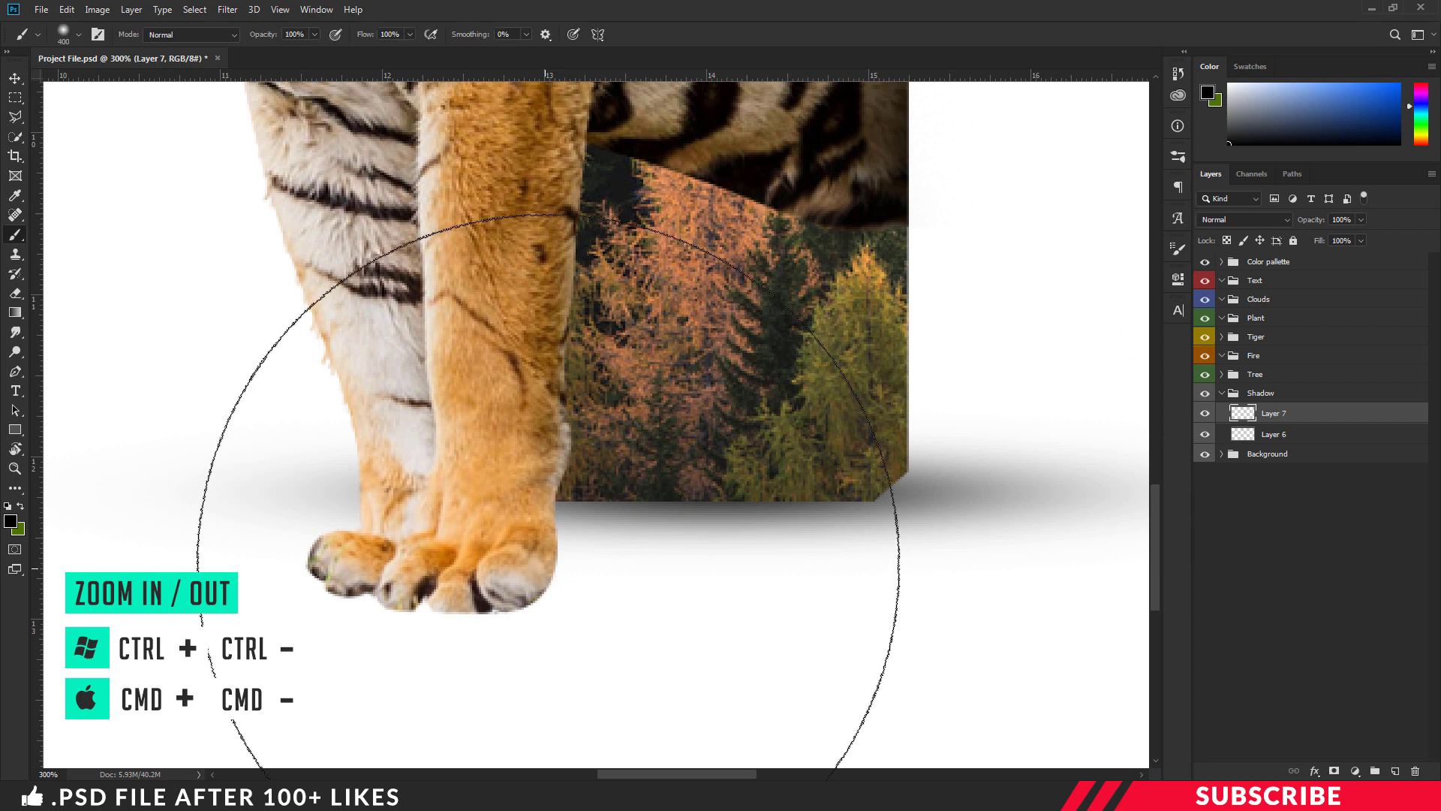
{"action": "key", "text": "bracketleft"}
{"action": "key", "text": "bracketleft"}
{"action": "key", "text": "bracketleft"}
{"action": "key", "text": "bracketleft"}
{"action": "key", "text": "bracketleft"}
{"action": "key", "text": "bracketleft"}
{"action": "key", "text": "bracketleft"}
{"action": "key", "text": "bracketleft"}
{"action": "key", "text": "bracketleft"}
{"action": "key", "text": "bracketleft"}
{"action": "key", "text": "bracketleft"}
{"action": "key", "text": "bracketleft"}
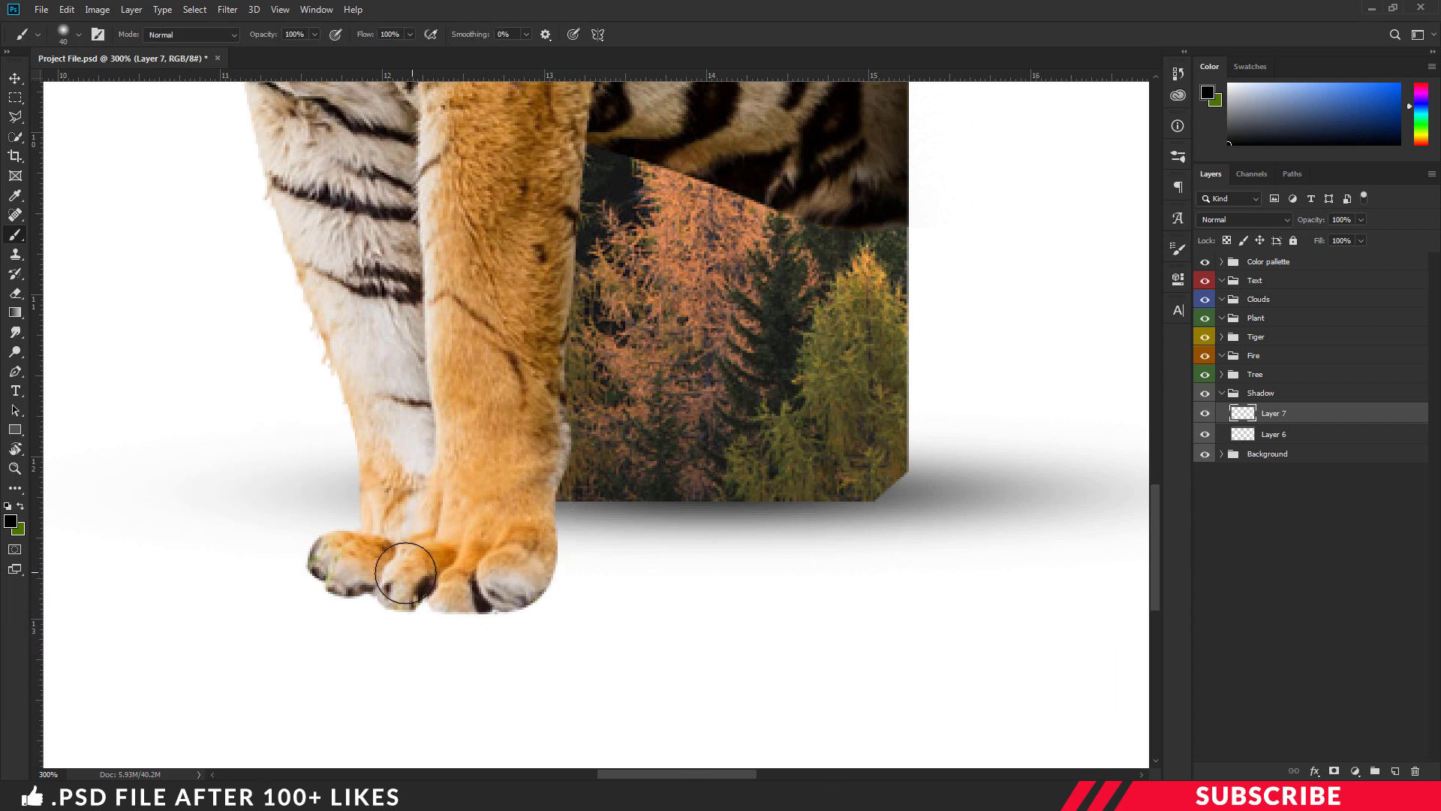
{"action": "key", "text": "bracketleft"}
{"action": "key", "text": "bracketleft"}
{"action": "mouse_move", "coordinate": [323, 570]}
{"action": "left_mouse_down"}
{"action": "mouse_move", "coordinate": [309, 574]}
{"action": "mouse_move", "coordinate": [375, 605]}
{"action": "mouse_move", "coordinate": [542, 593]}
{"action": "mouse_move", "coordinate": [552, 570]}
{"action": "left_mouse_up"}
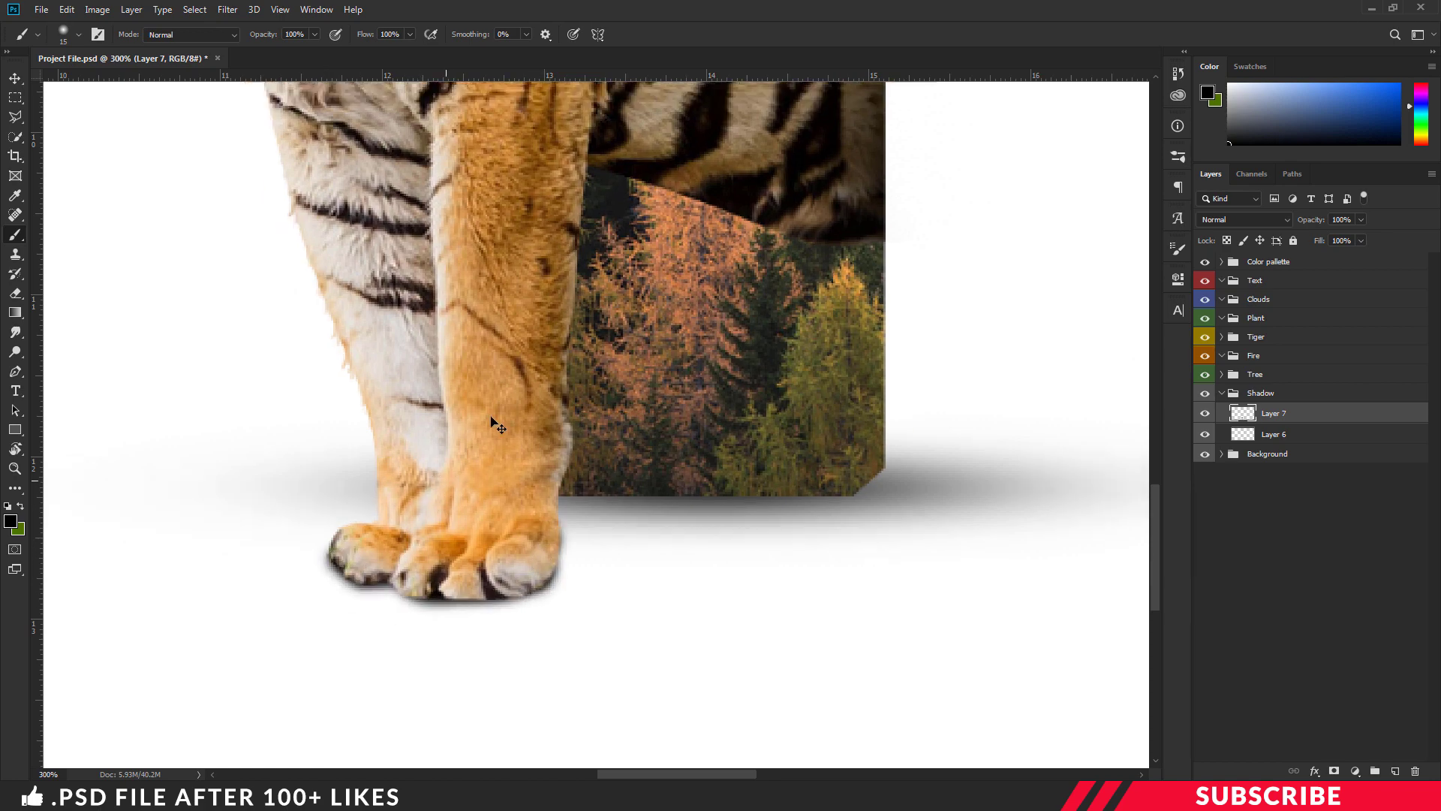
{"action": "key", "text": "ctrl+minus"}
{"action": "key", "text": "ctrl+minus"}
{"action": "key", "text": "ctrl+minus"}
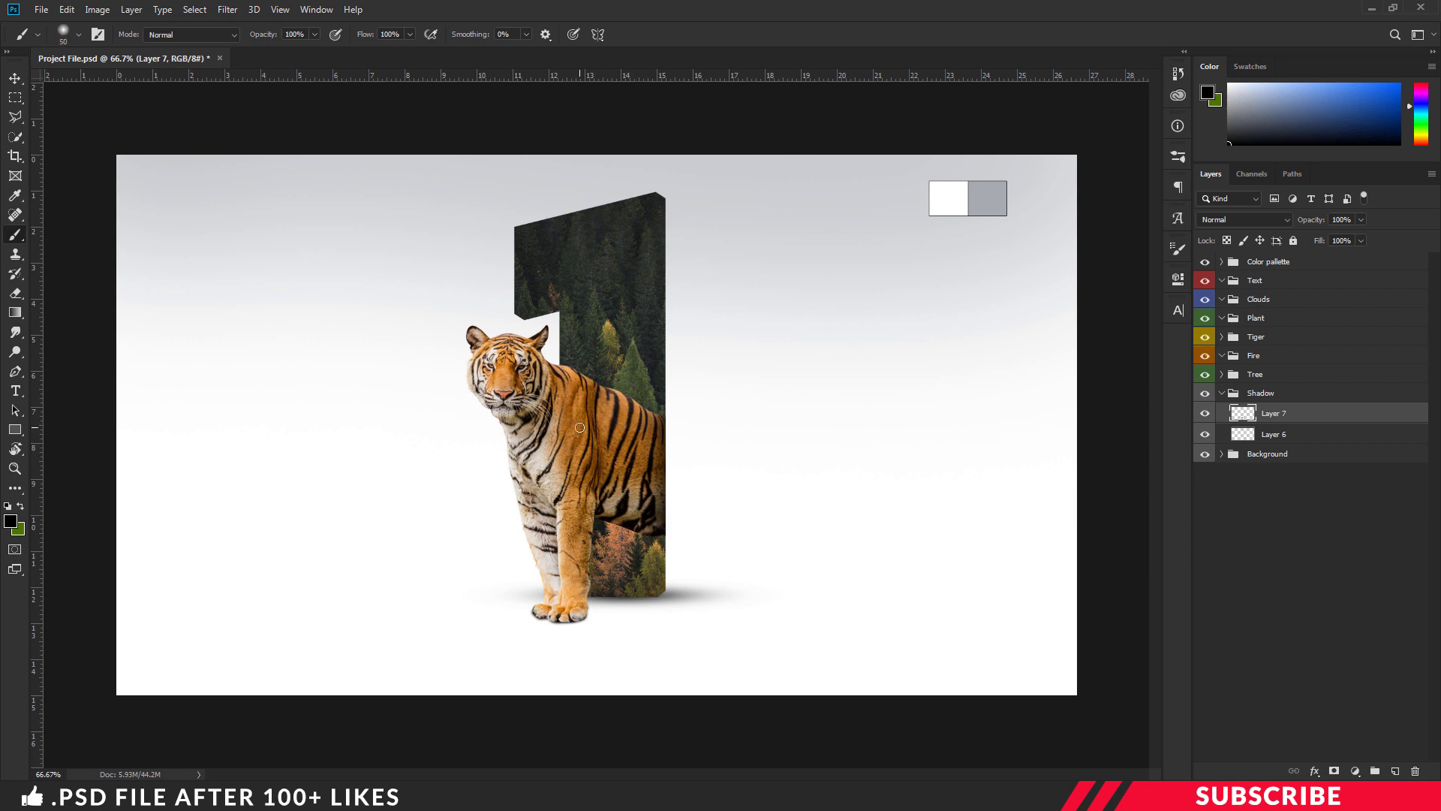
{"action": "key", "text": "bracketright"}
On a new layer in the Shadow group, paint a soft black dab with a 300 px brush
{"action": "left_click", "coordinate": [1395, 771]}
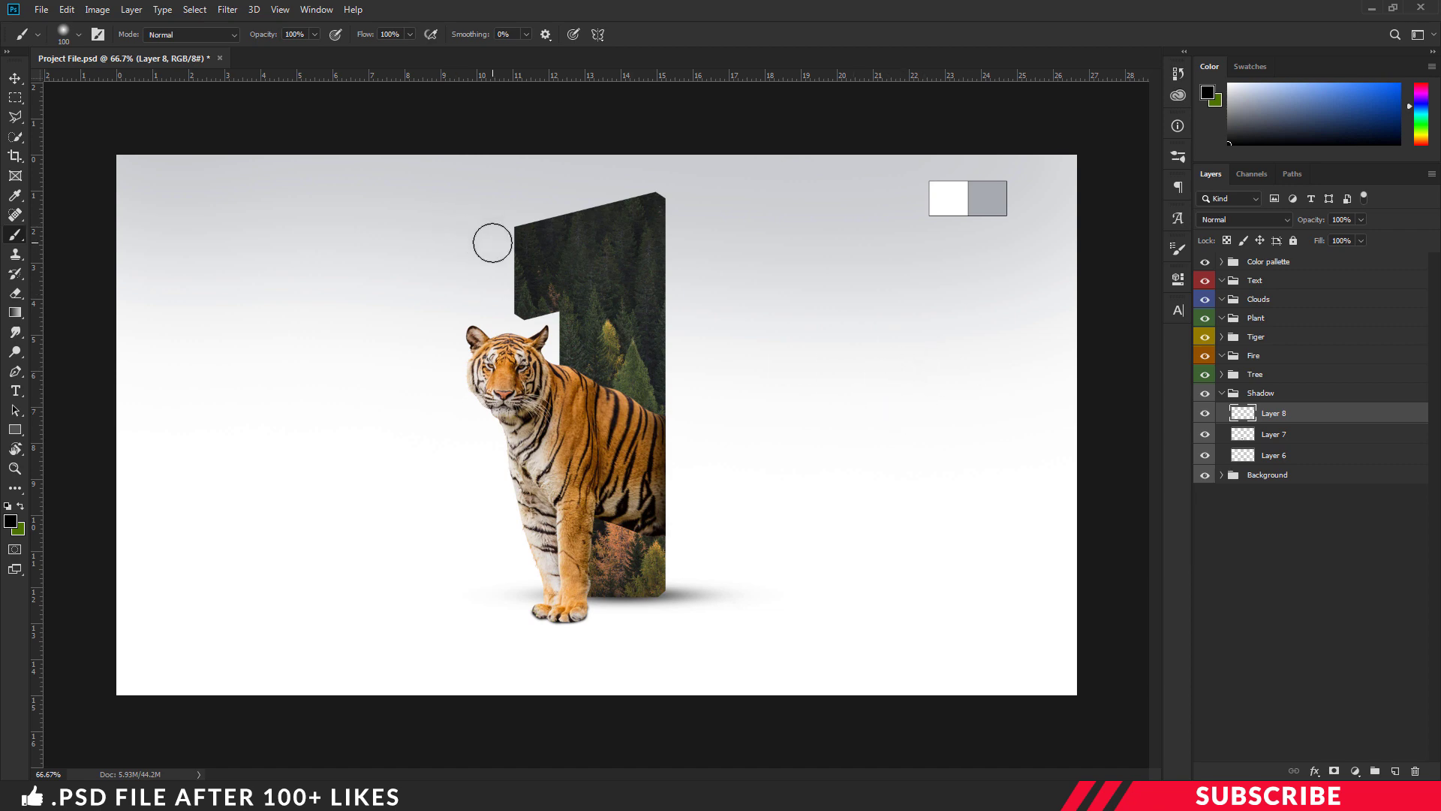
{"action": "key", "text": "bracketright"}
{"action": "left_click", "coordinate": [78, 35]}
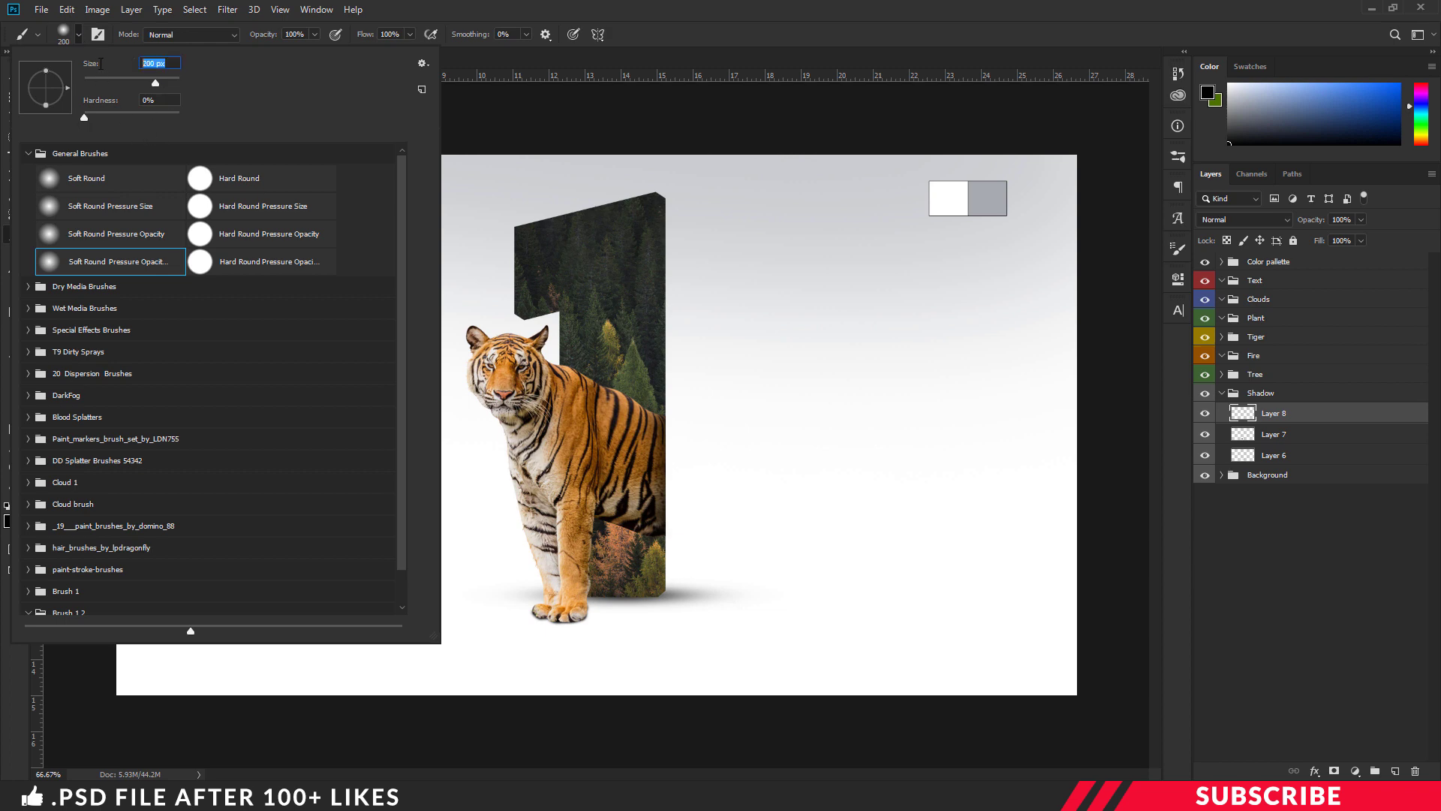
{"action": "type", "text": "300"}
{"action": "key", "text": "Return"}
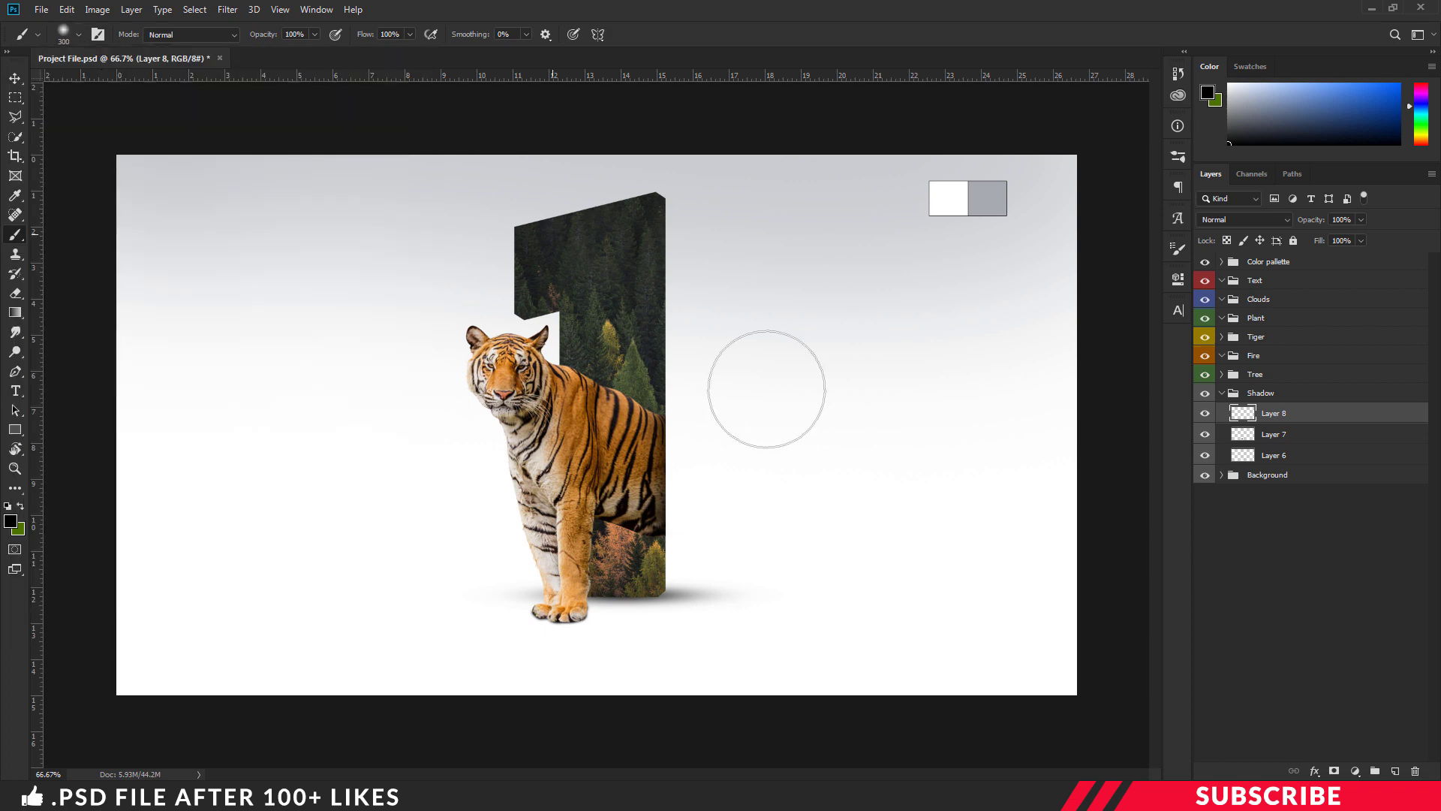
{"action": "left_click", "coordinate": [836, 411]}
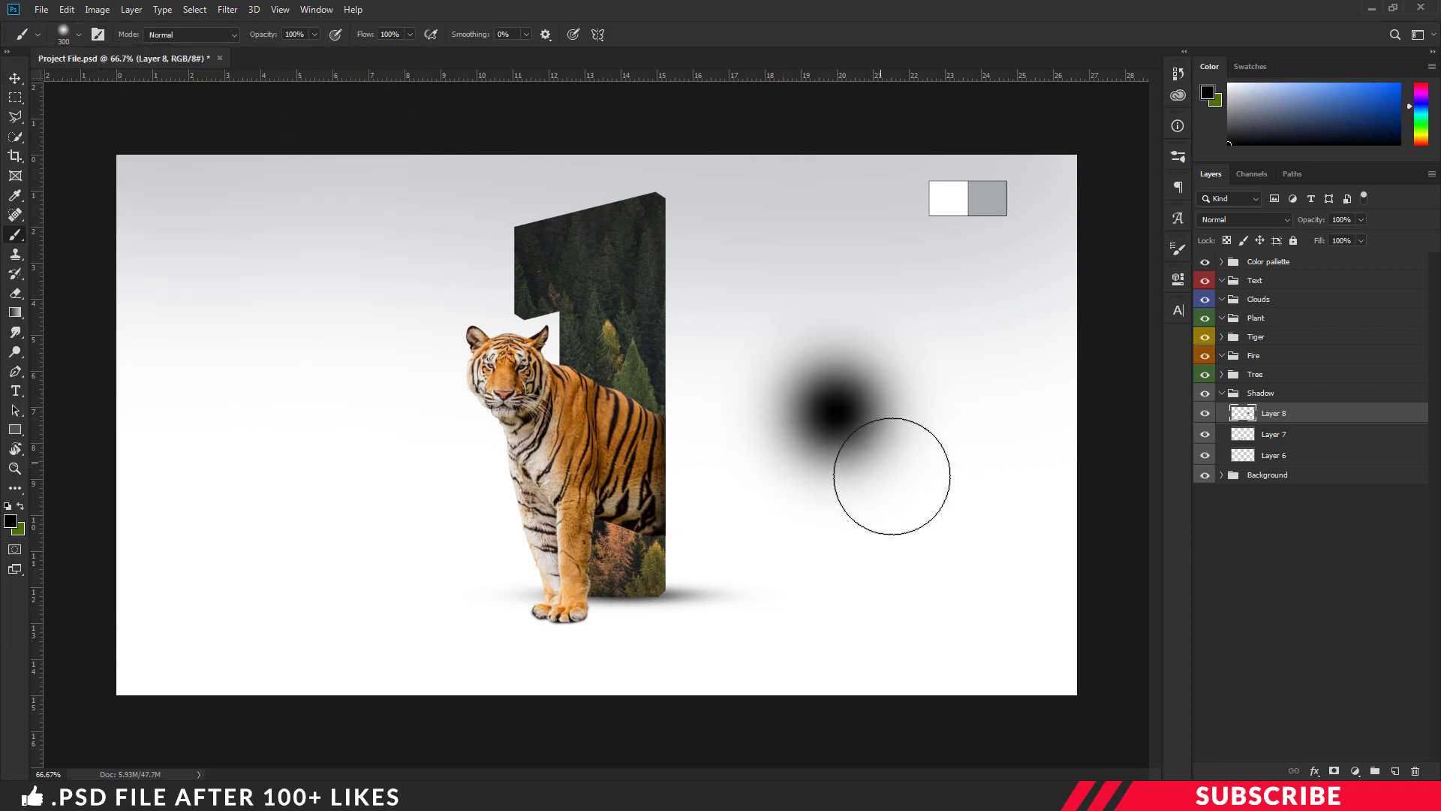
Distort the dab into a flat shadow under the tiger's feet and set its opacity to 65%
{"action": "key", "text": "ctrl+t"}
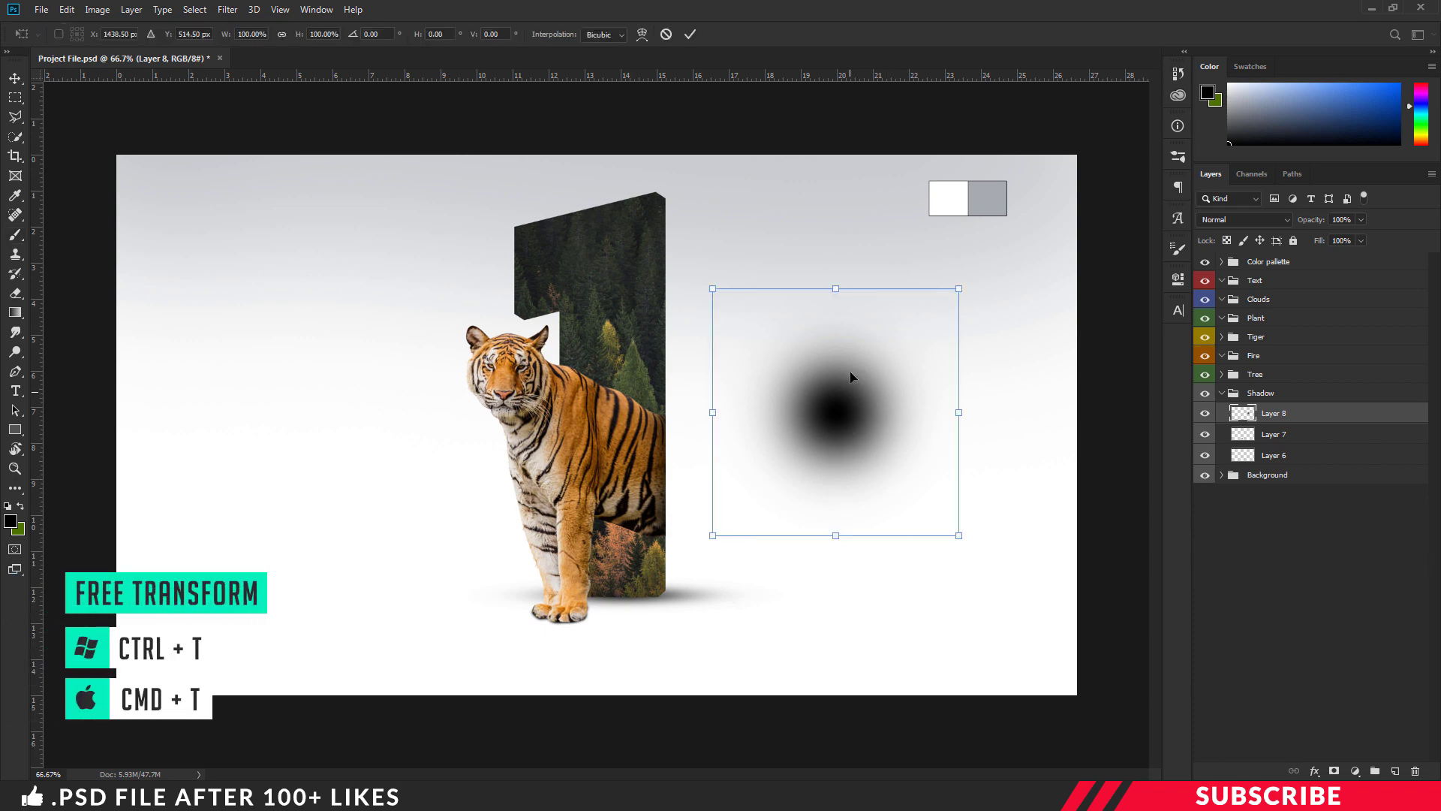
{"action": "right_click", "coordinate": [846, 361]}
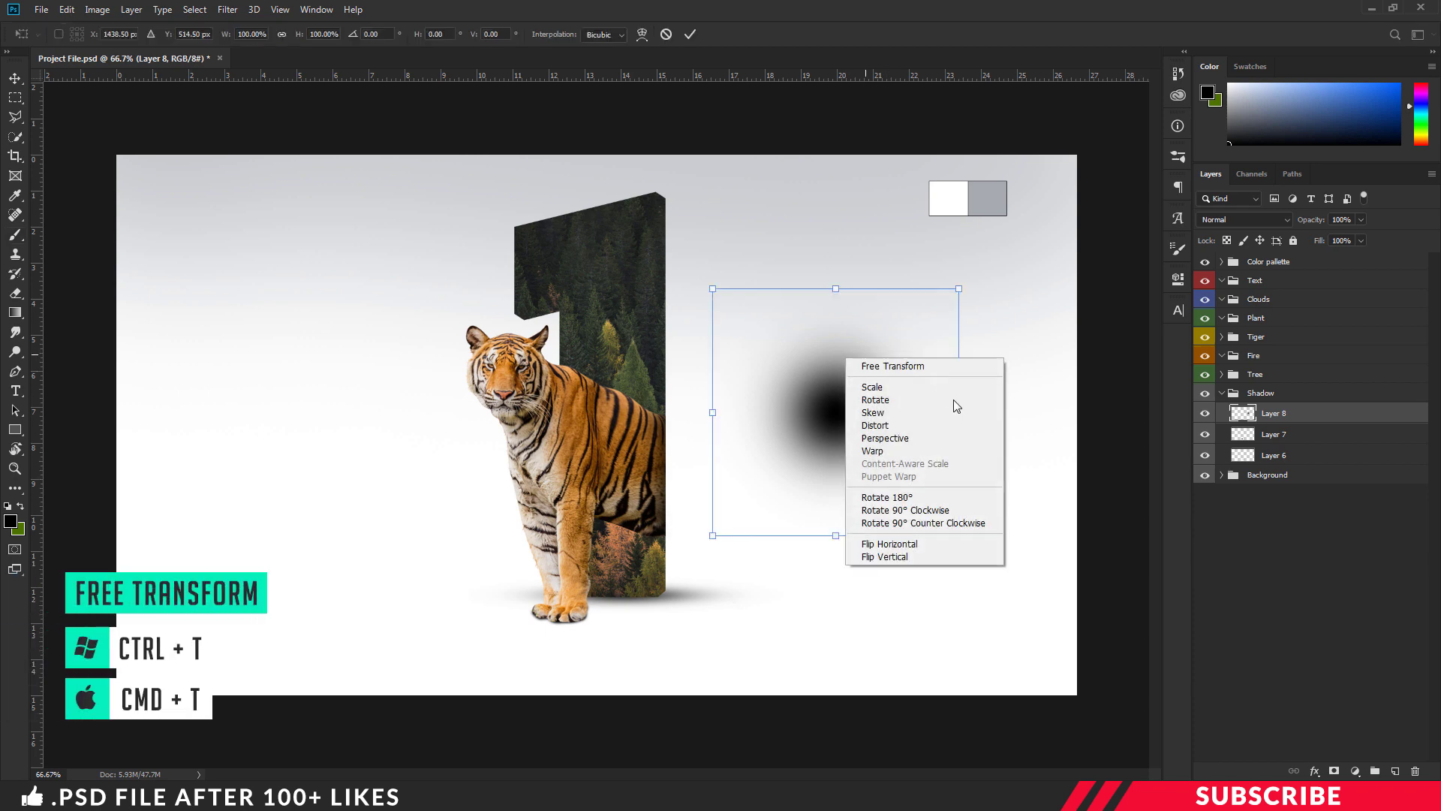
{"action": "left_click", "coordinate": [893, 426]}
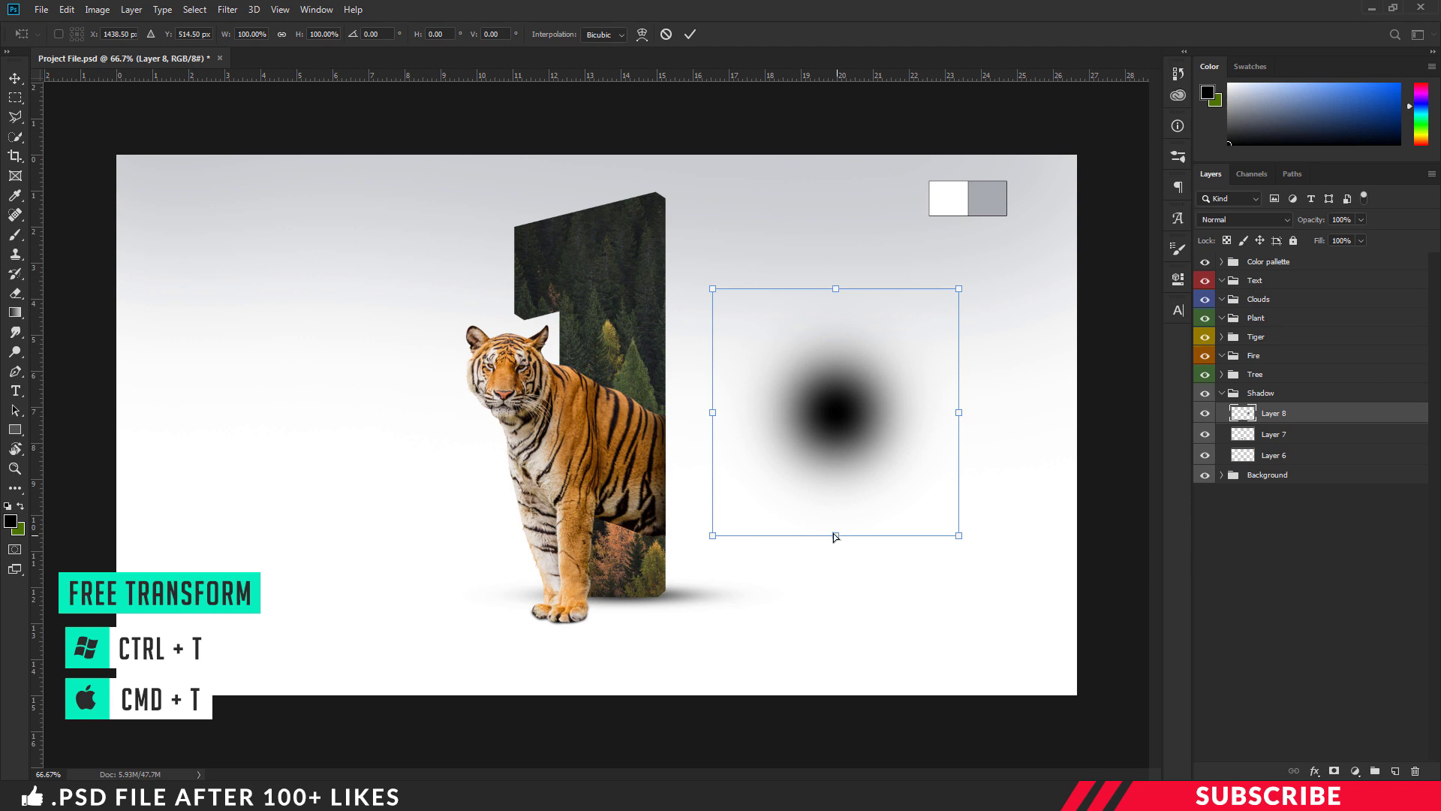
{"action": "mouse_move", "coordinate": [835, 534]}
{"action": "left_mouse_down"}
{"action": "mouse_move", "coordinate": [756, 467]}
{"action": "mouse_move", "coordinate": [773, 409]}
{"action": "mouse_move", "coordinate": [749, 397]}
{"action": "mouse_move", "coordinate": [716, 408]}
{"action": "mouse_move", "coordinate": [616, 599]}
{"action": "left_mouse_up"}
{"action": "key", "text": "Return"}
{"action": "key", "text": "v"}
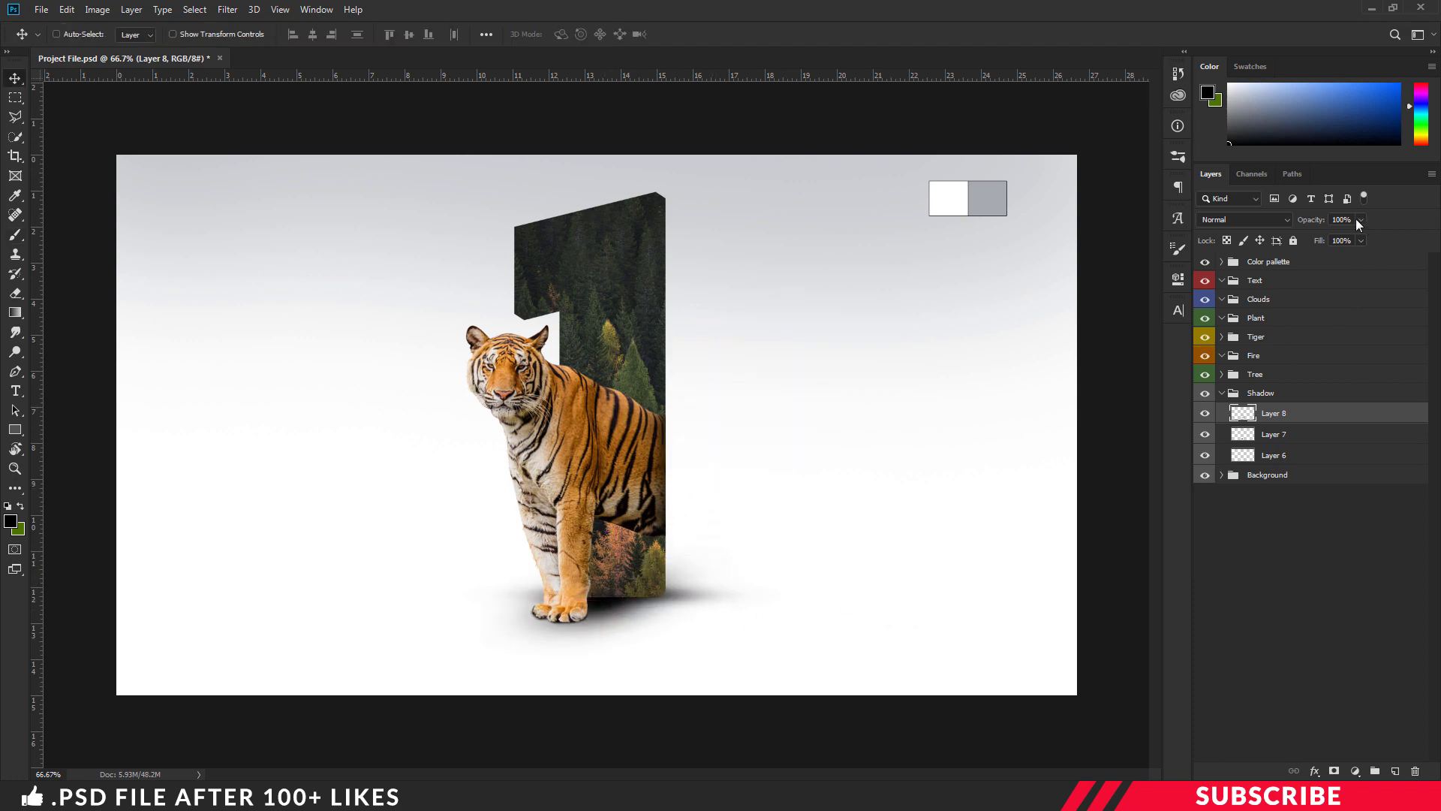
{"action": "left_click", "coordinate": [1318, 223]}
{"action": "type", "text": "65"}
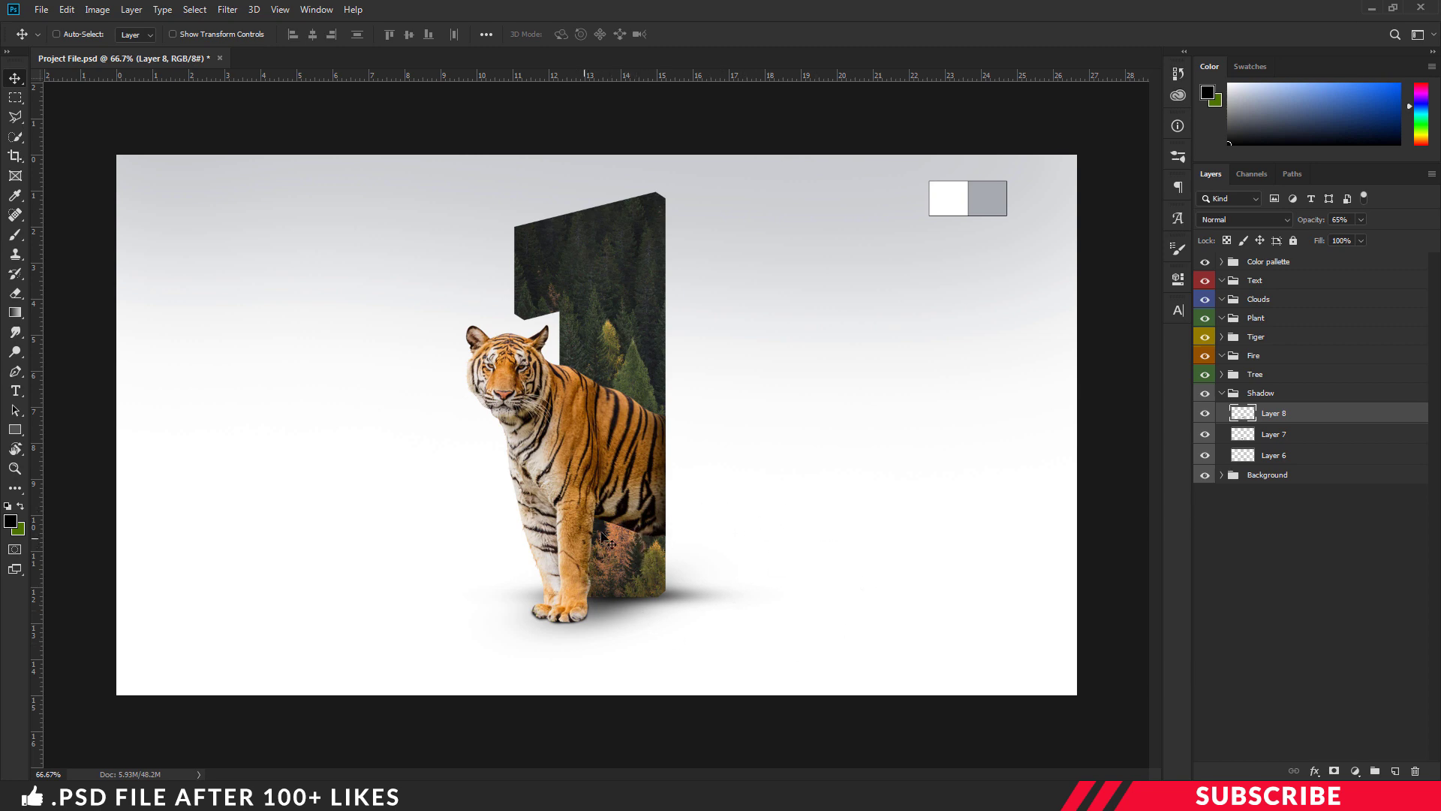
Add Layer 9 above the forest image Layer 3 in the Tree group, clipped to it
{"action": "left_click", "coordinate": [1222, 374]}
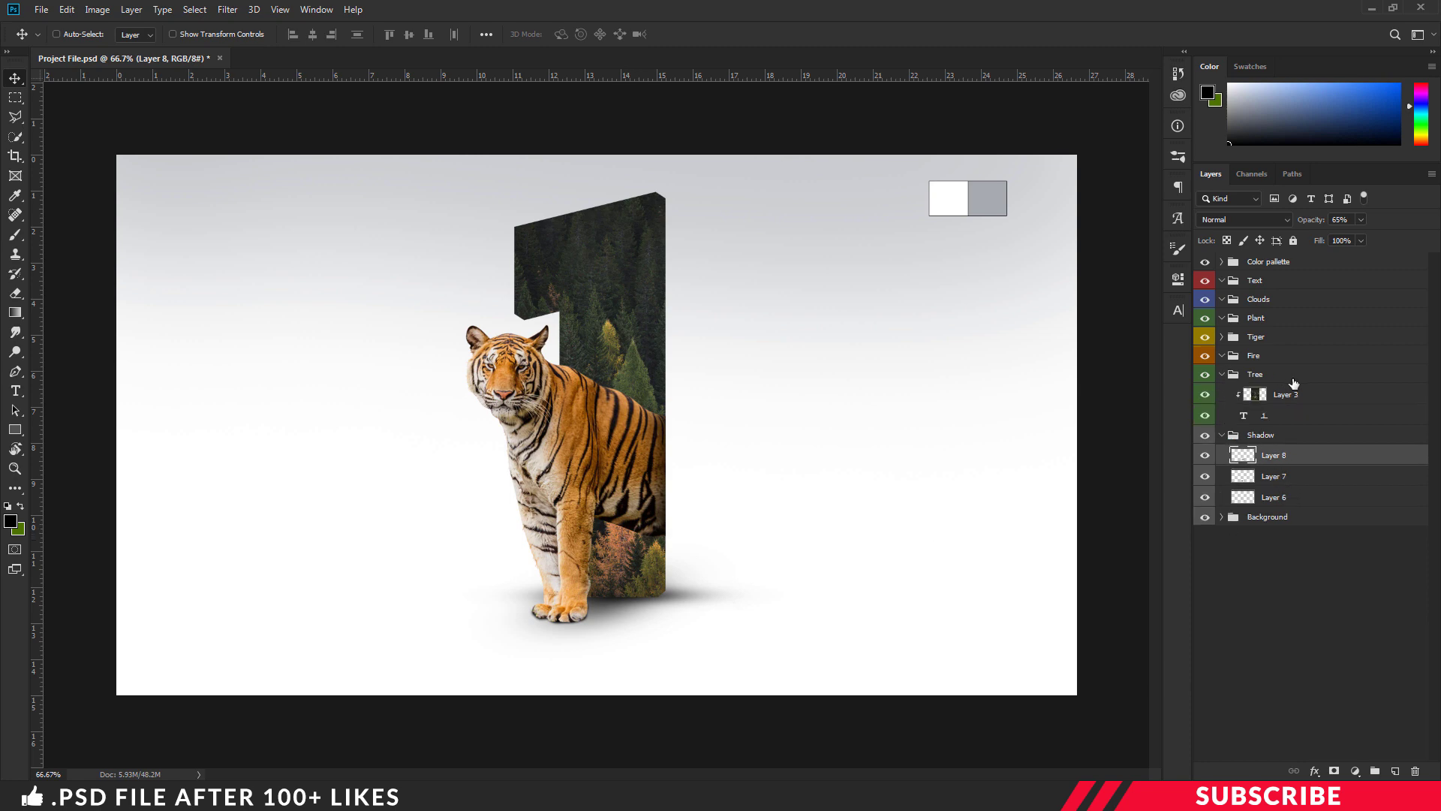
{"action": "left_click", "coordinate": [1299, 395]}
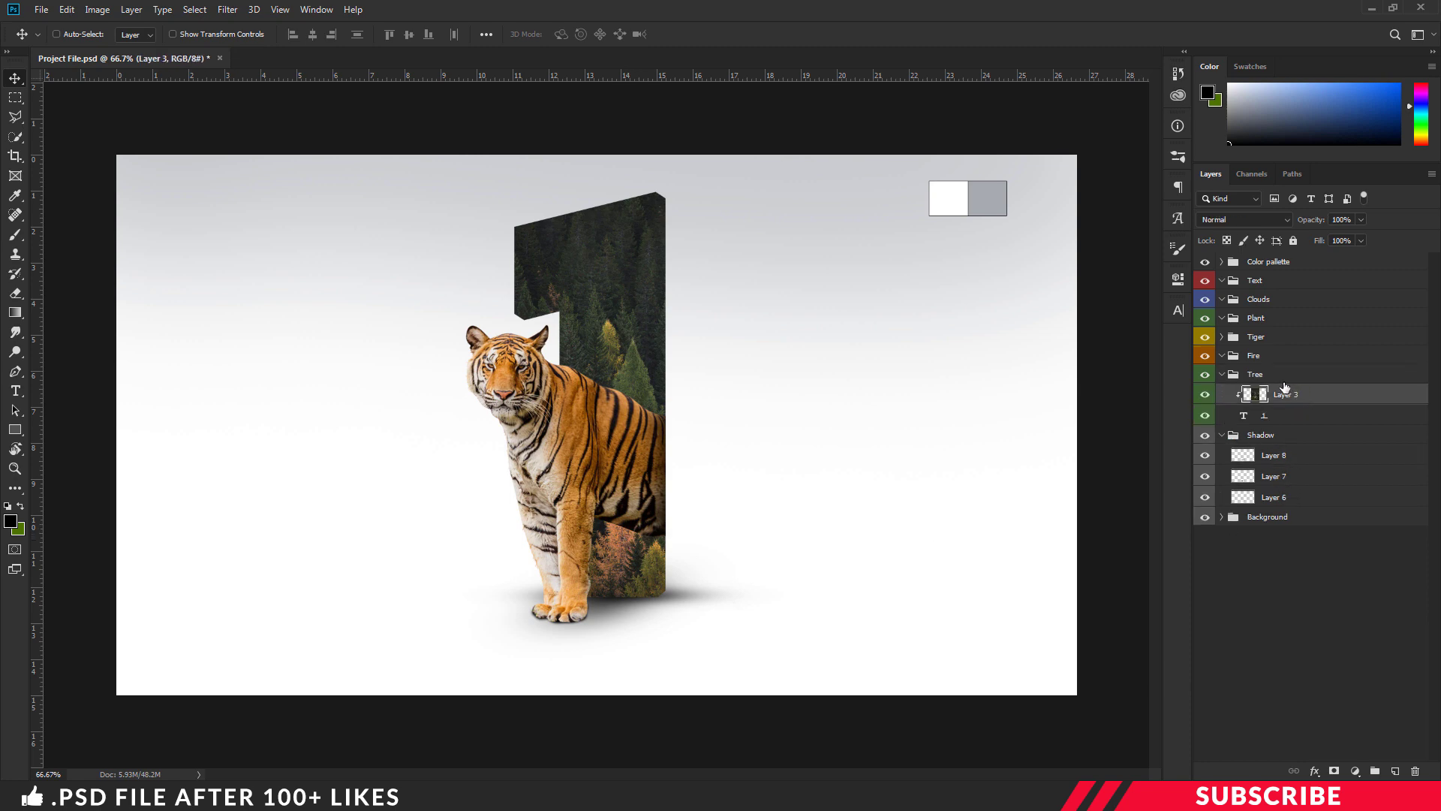
{"action": "left_click", "coordinate": [1395, 769]}
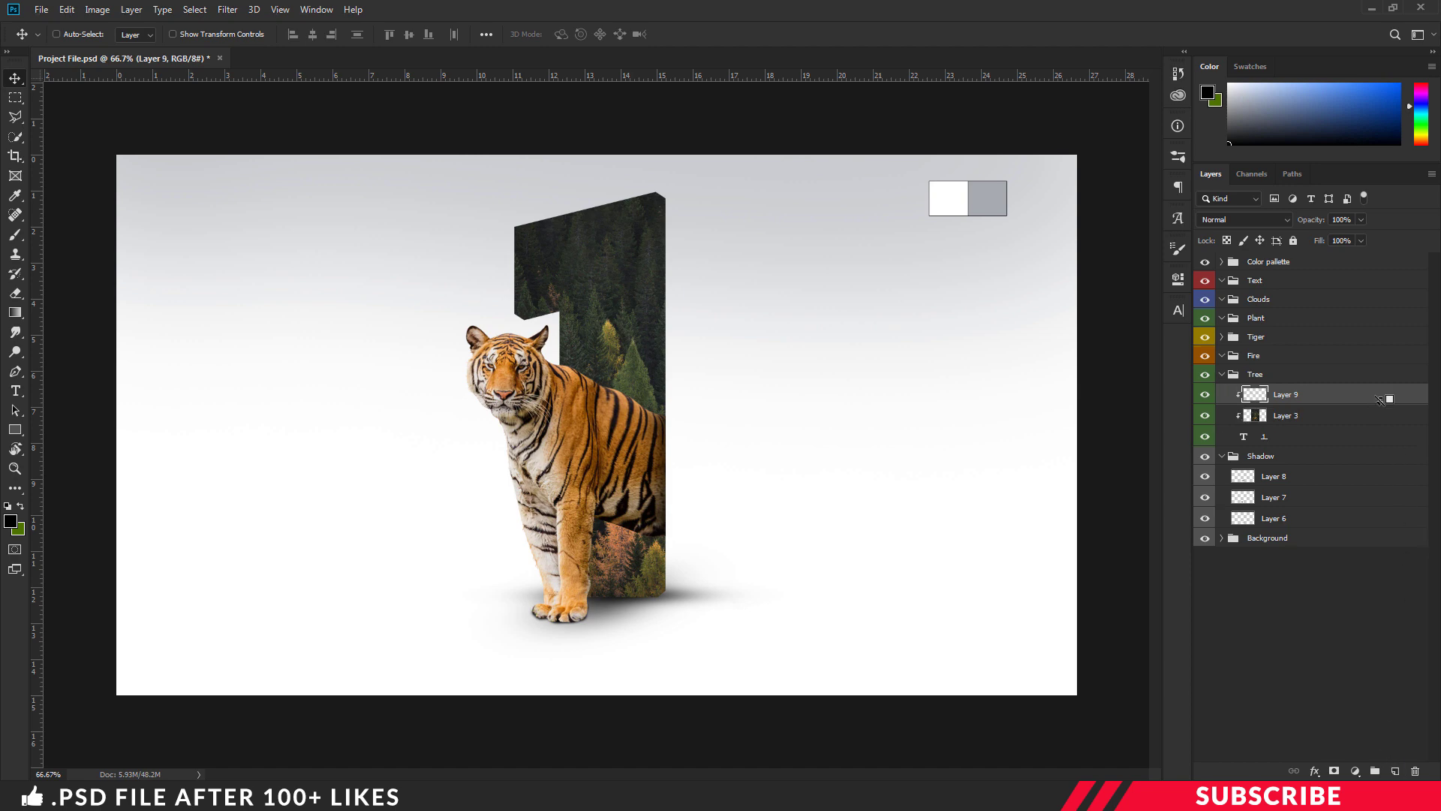
{"action": "right_click", "coordinate": [1330, 396]}
{"action": "left_click", "coordinate": [1162, 433]}
Paint soft black with a 400 px brush at the pillar base behind the tiger's legs
{"action": "key", "text": "b"}
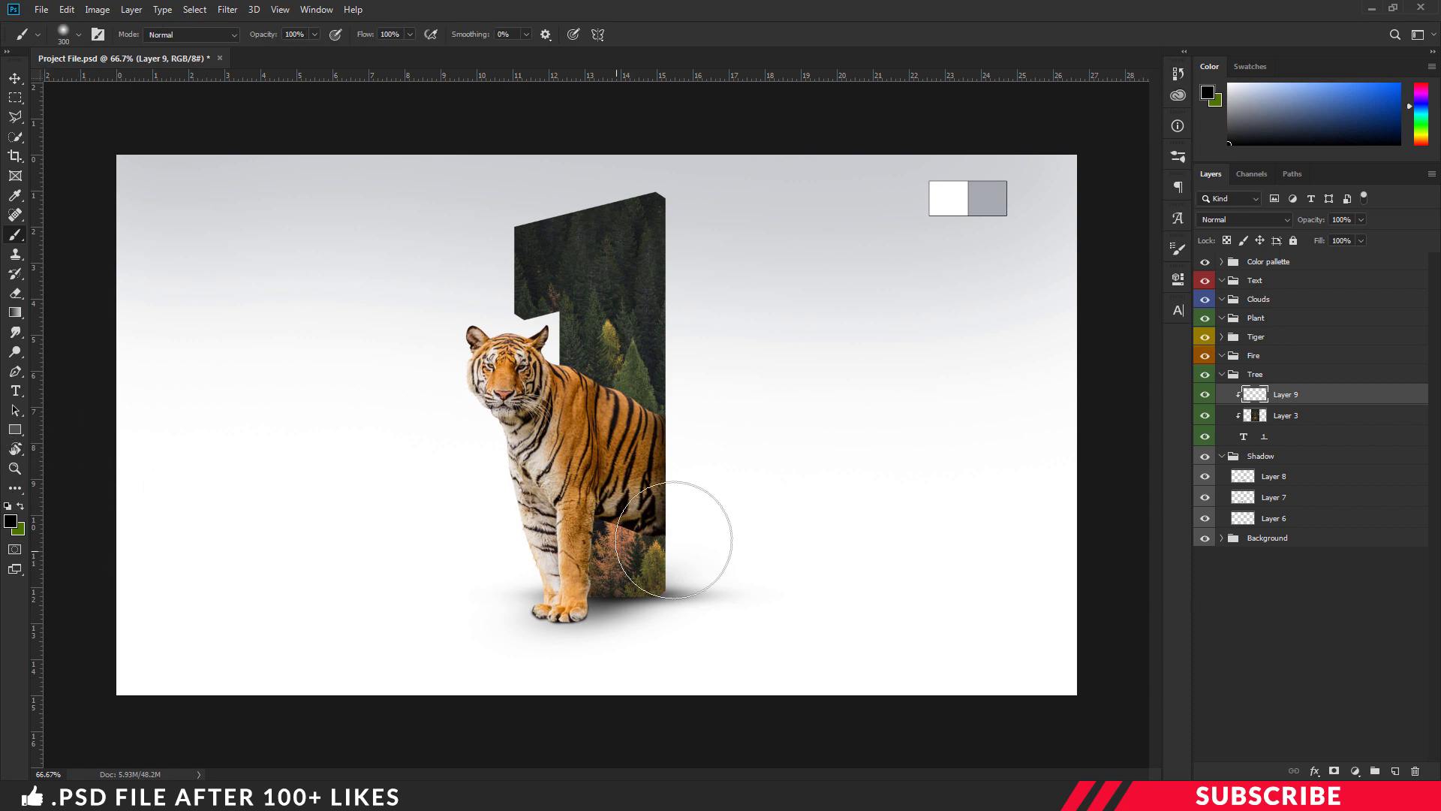
{"action": "left_click", "coordinate": [638, 556]}
{"action": "key", "text": "bracketright"}
{"action": "left_click", "coordinate": [635, 567]}
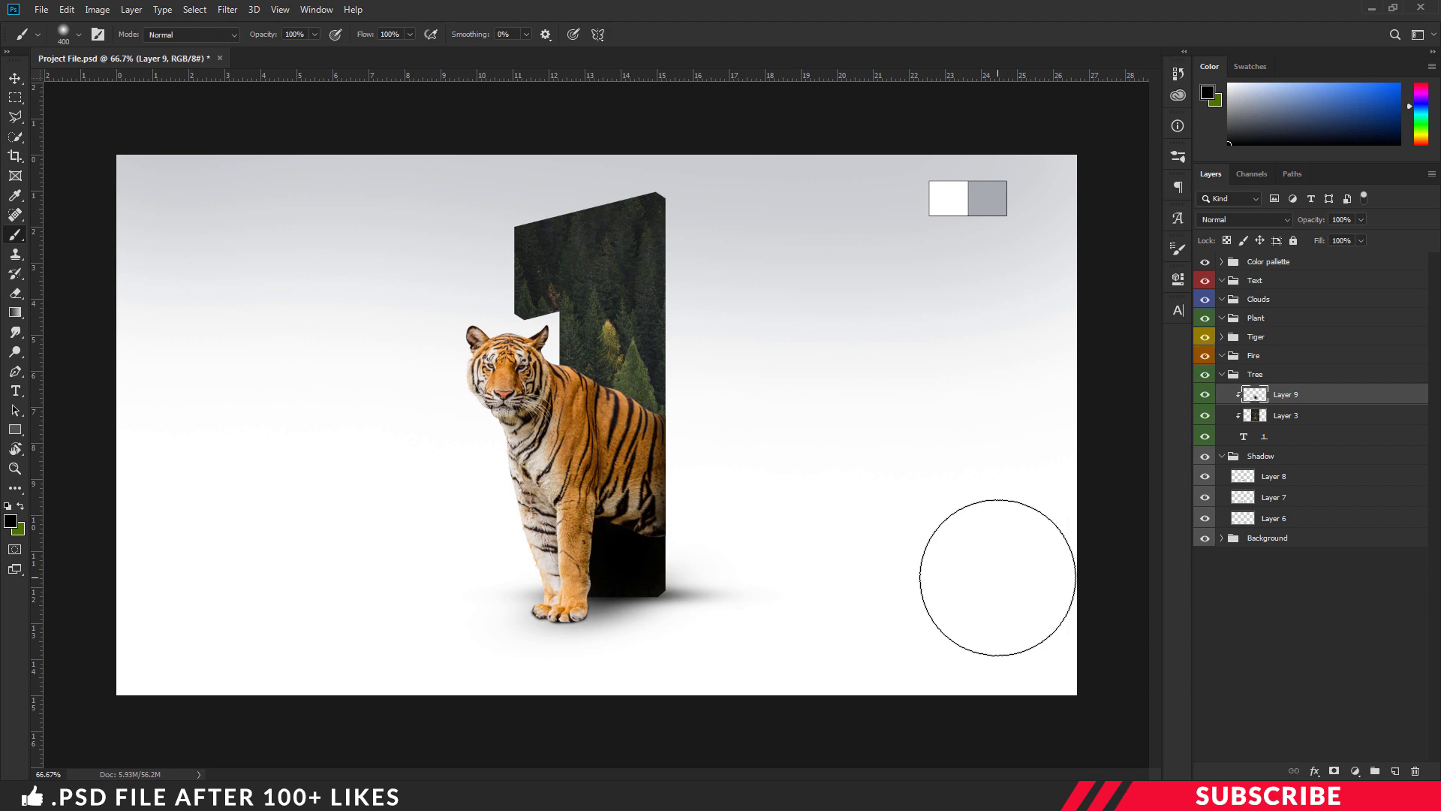
{"action": "key", "text": "v"}
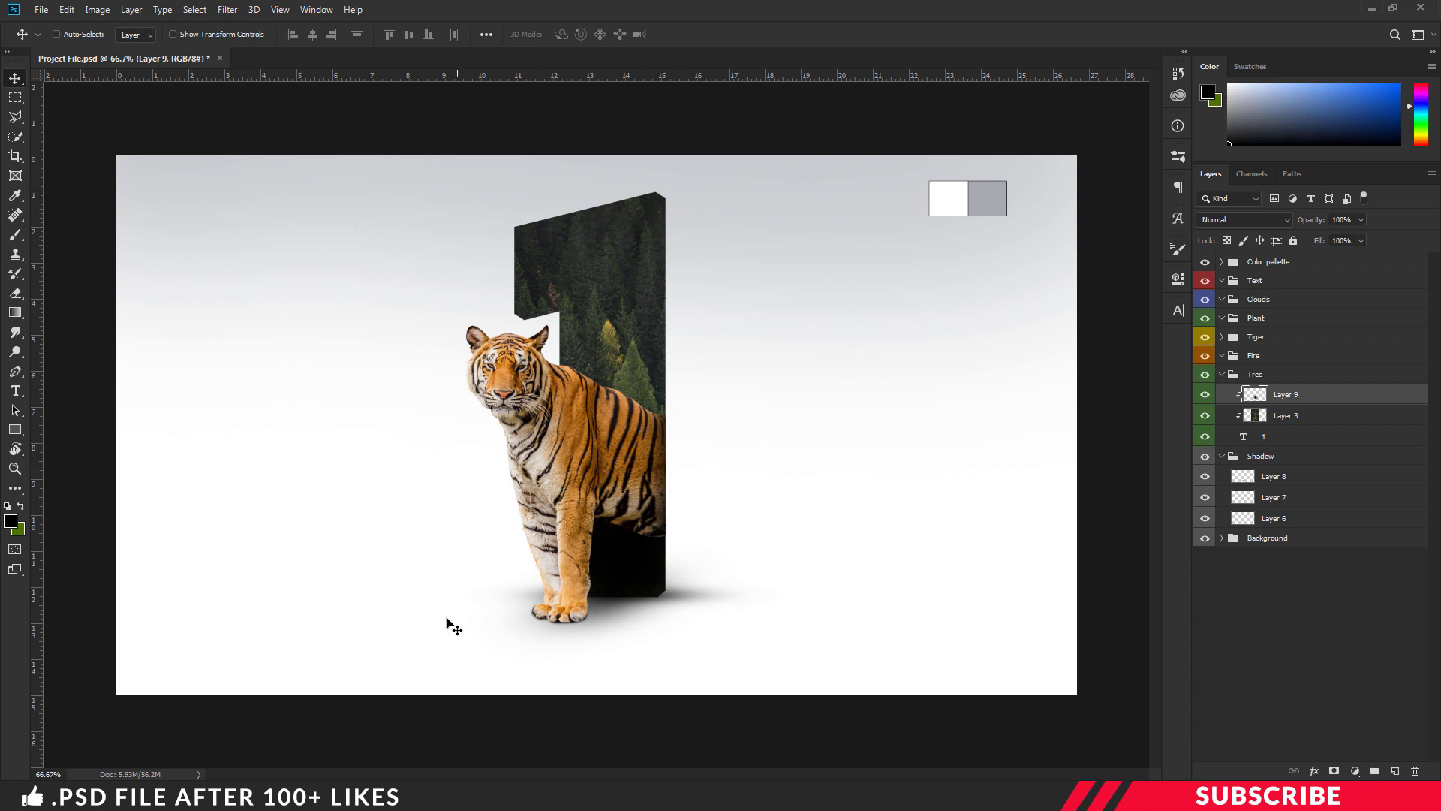
Open Image 3 in Photoshop and drag the pine tree layer into the project file
{"action": "key", "text": "alt+Tab"}
{"action": "left_click", "coordinate": [566, 187]}
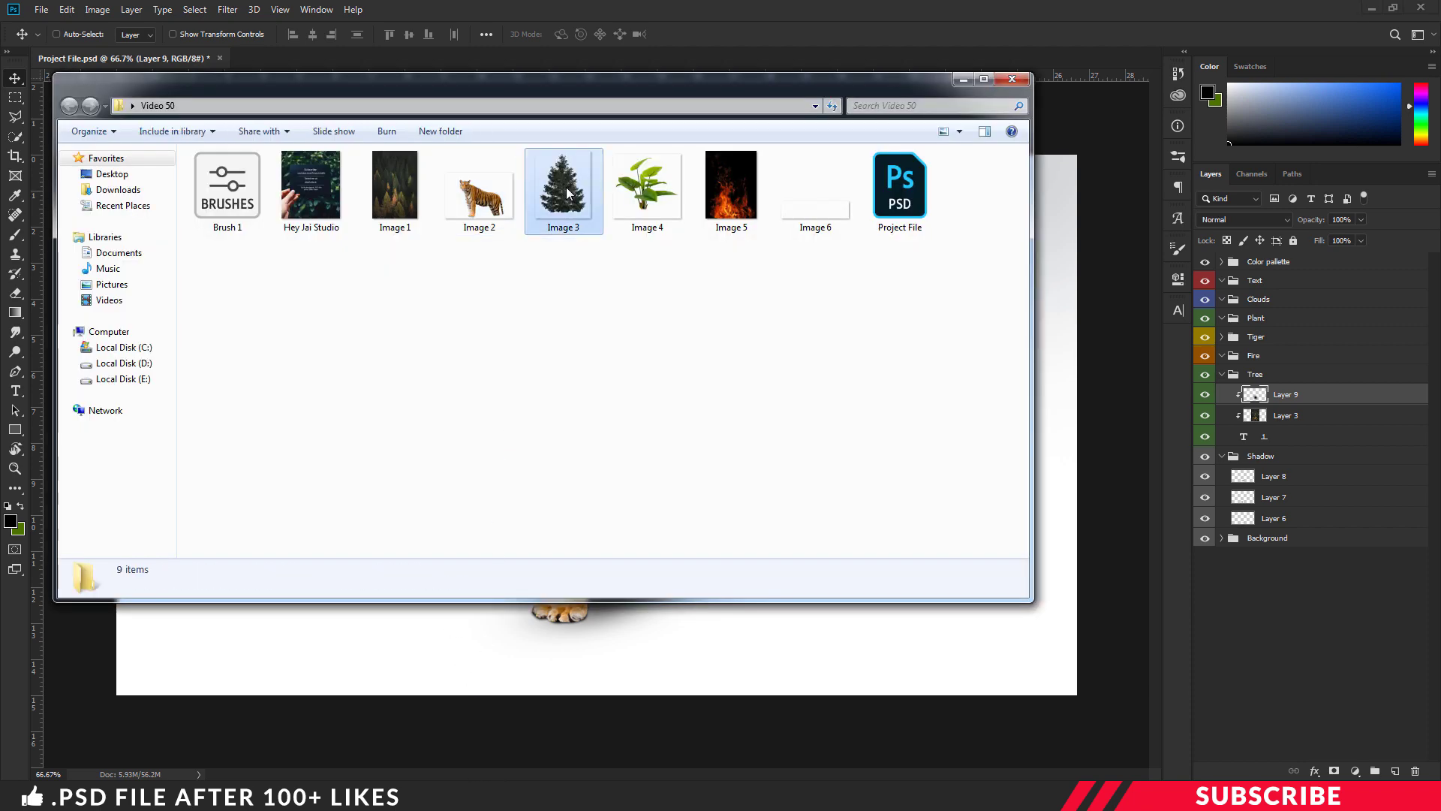
{"action": "right_click", "coordinate": [566, 187]}
{"action": "mouse_move", "coordinate": [613, 375]}
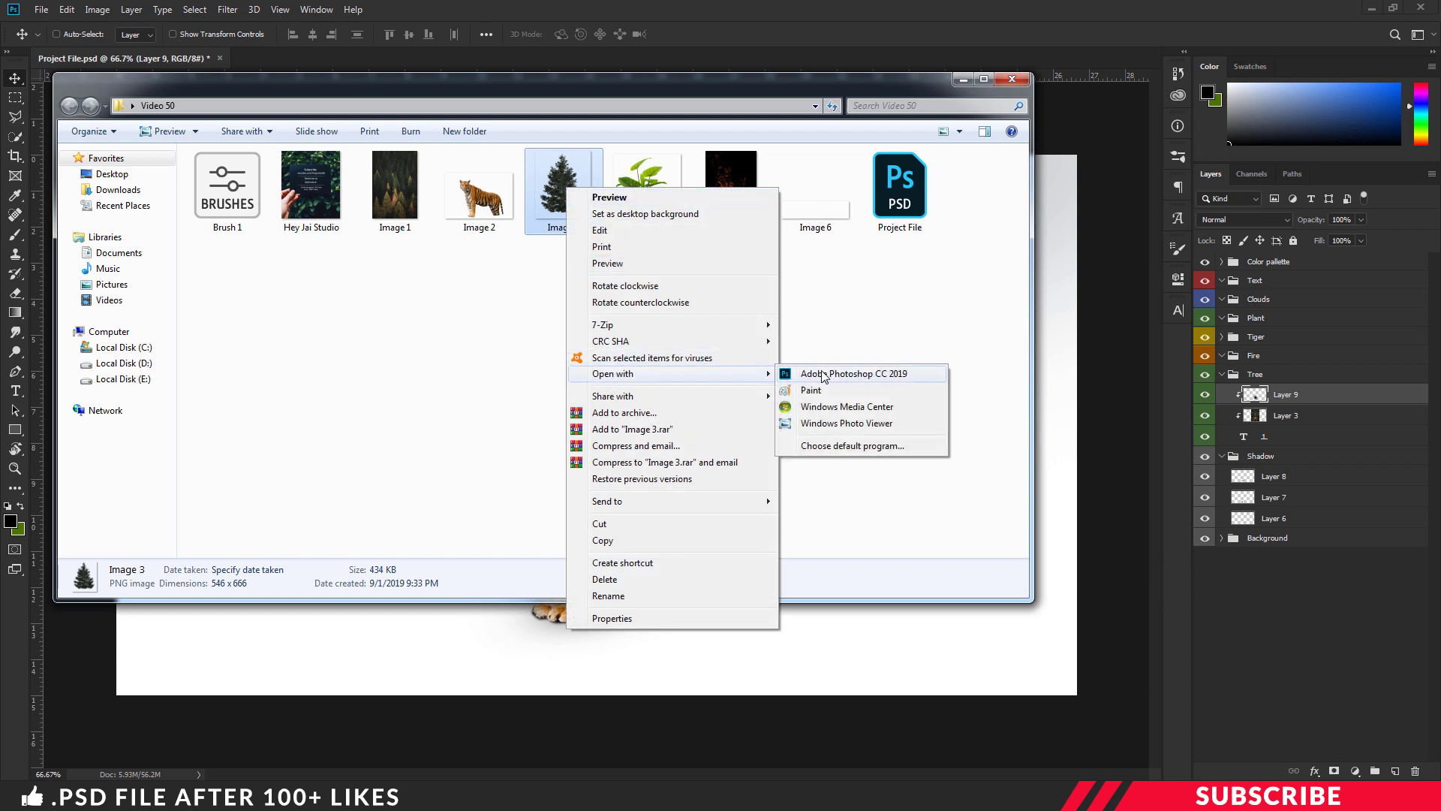
{"action": "left_click", "coordinate": [826, 373]}
{"action": "left_click_drag", "start_coordinate": [301, 58], "coordinate": [325, 114]}
{"action": "left_click_drag", "start_coordinate": [471, 316], "coordinate": [699, 317]}
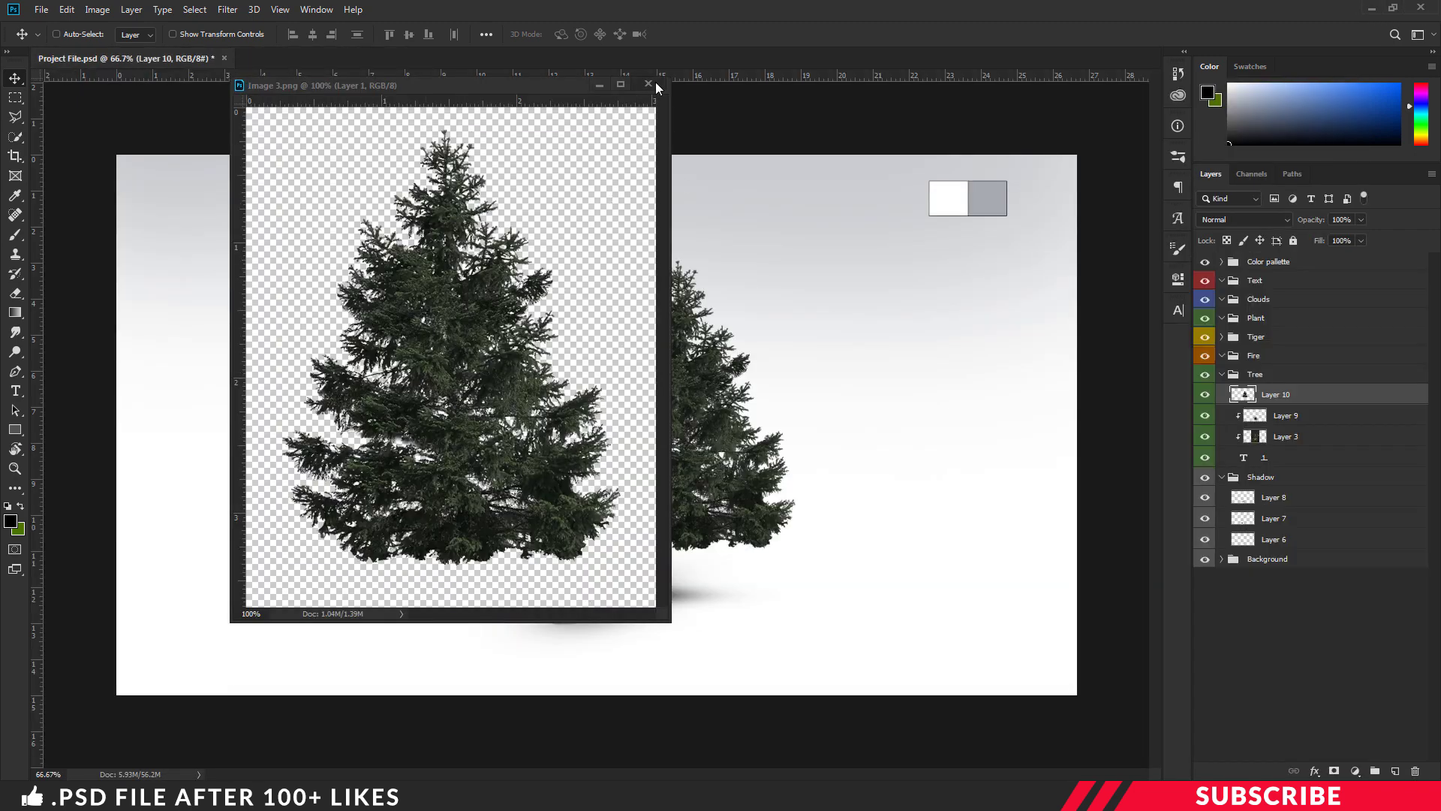
{"action": "left_click", "coordinate": [655, 83]}
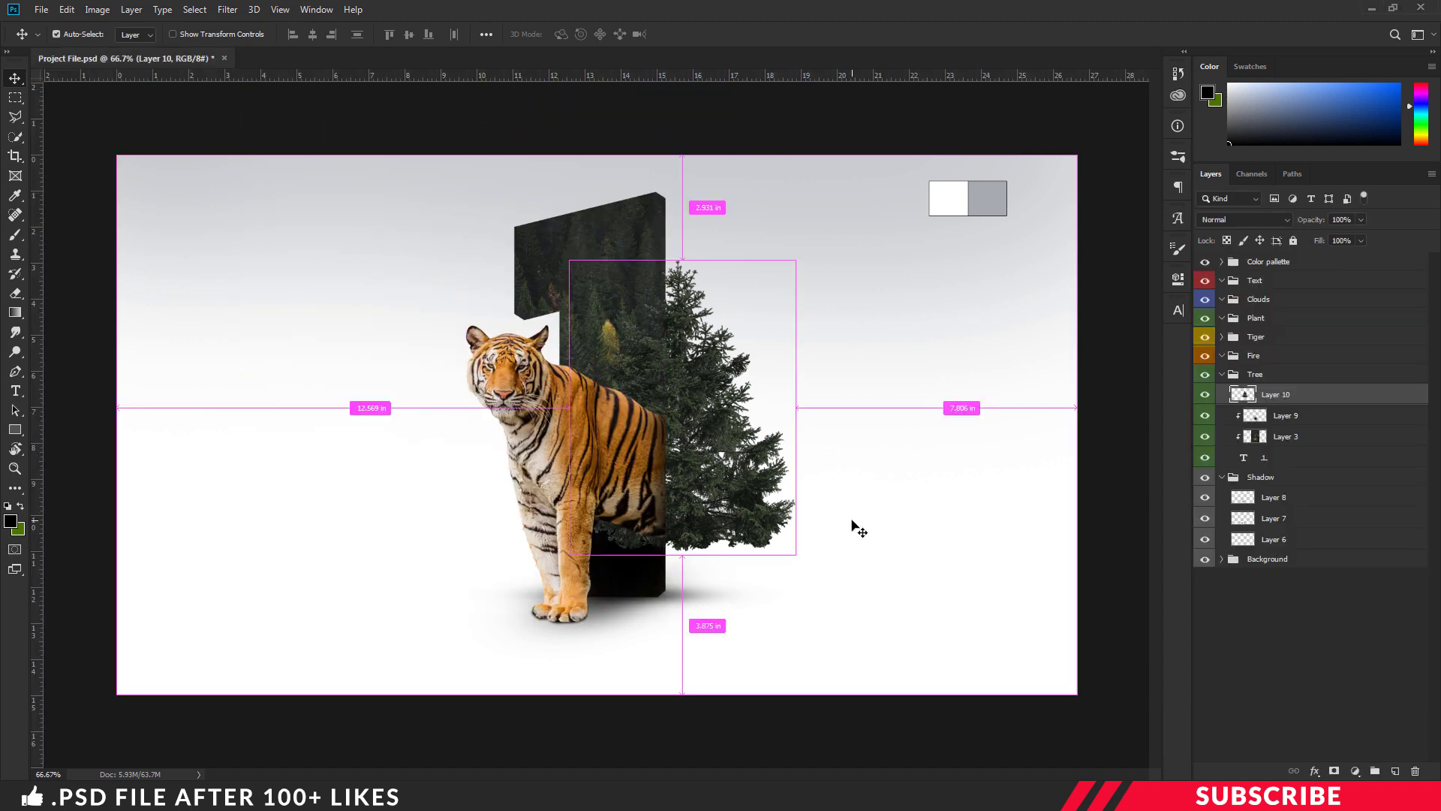
Shrink the tree to about 35% atop the numeral 1 and duplicate it as Layer 10 copy
{"action": "key", "text": "ctrl+t"}
{"action": "left_click_drag", "start_coordinate": [736, 485], "coordinate": [627, 263]}
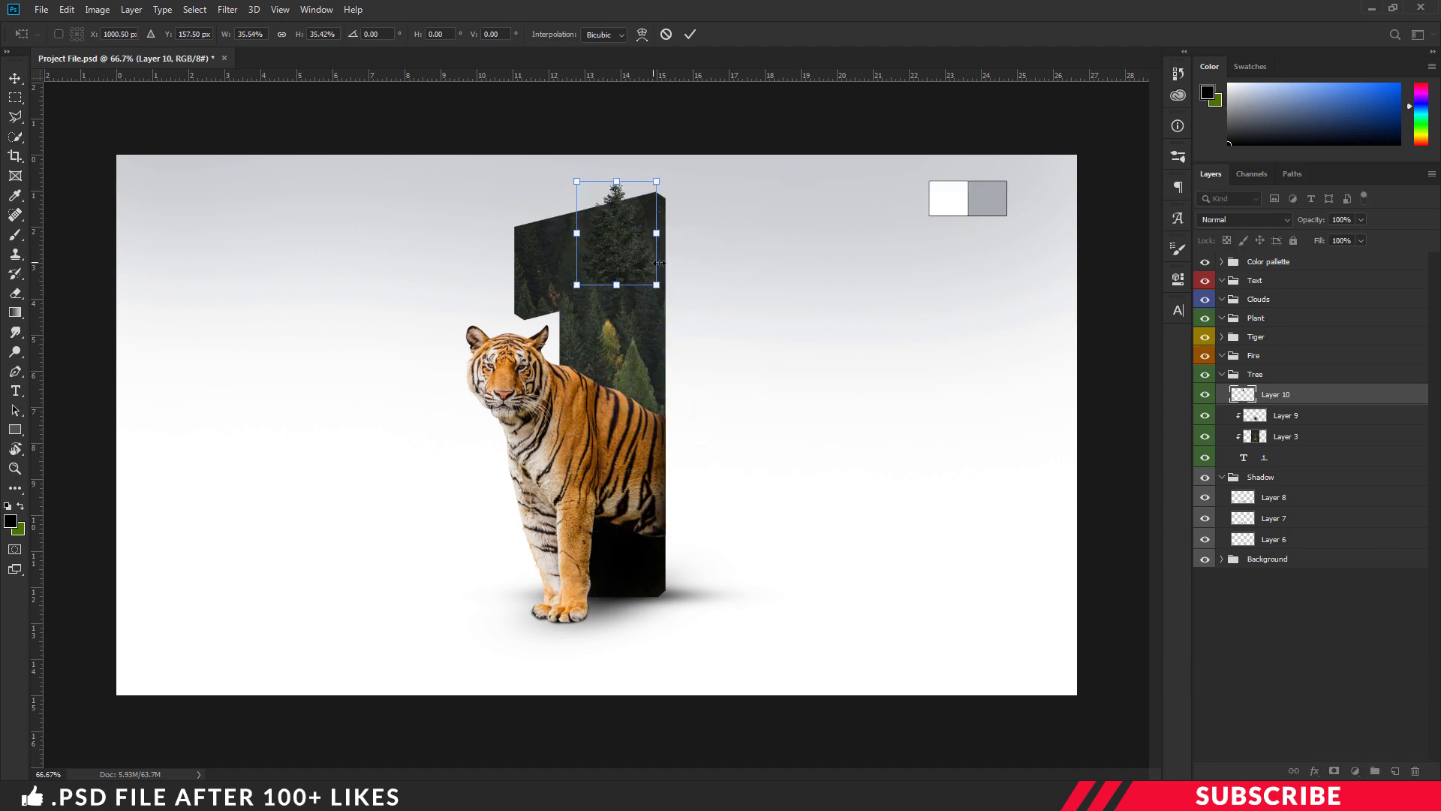
{"action": "key", "text": "Return"}
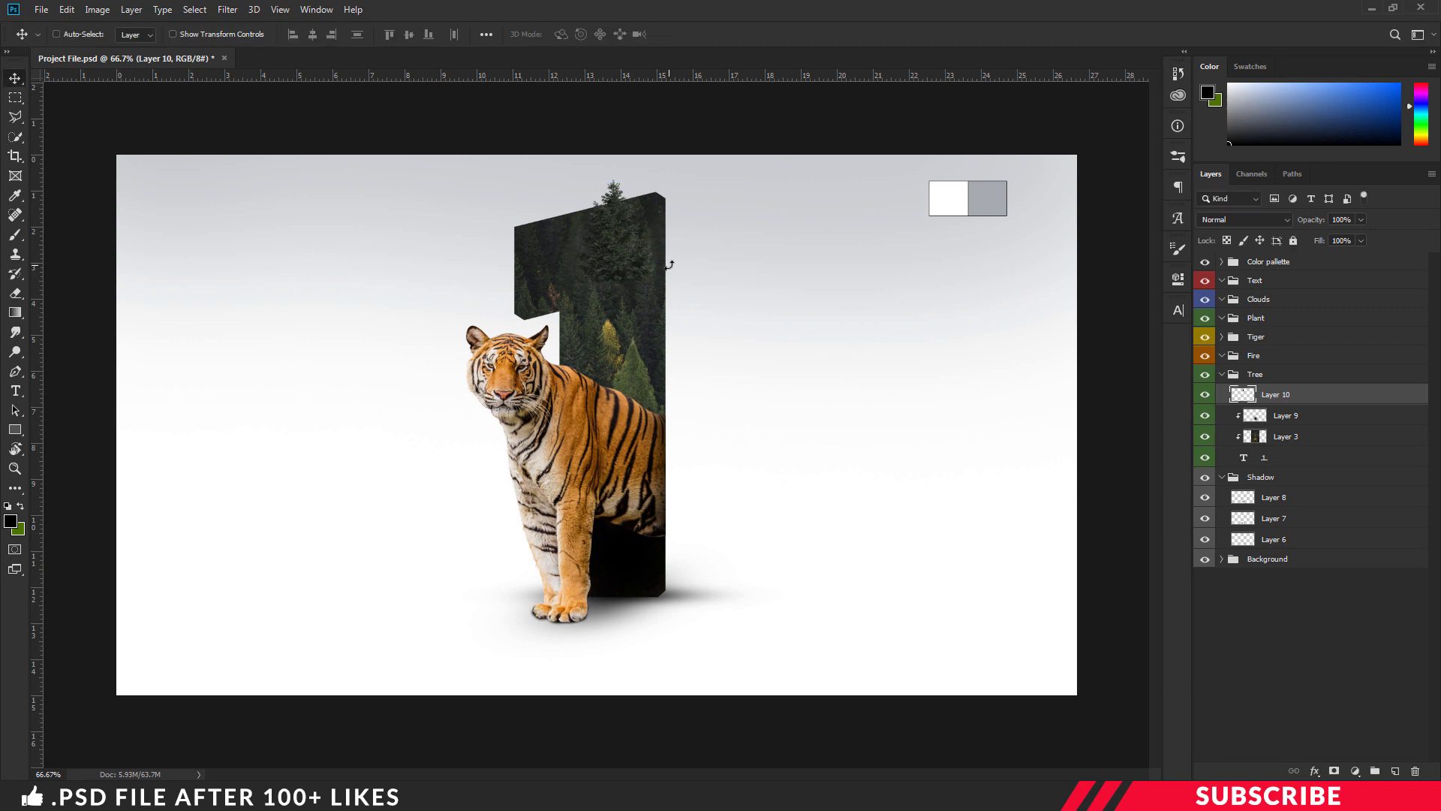
{"action": "key", "text": "e"}
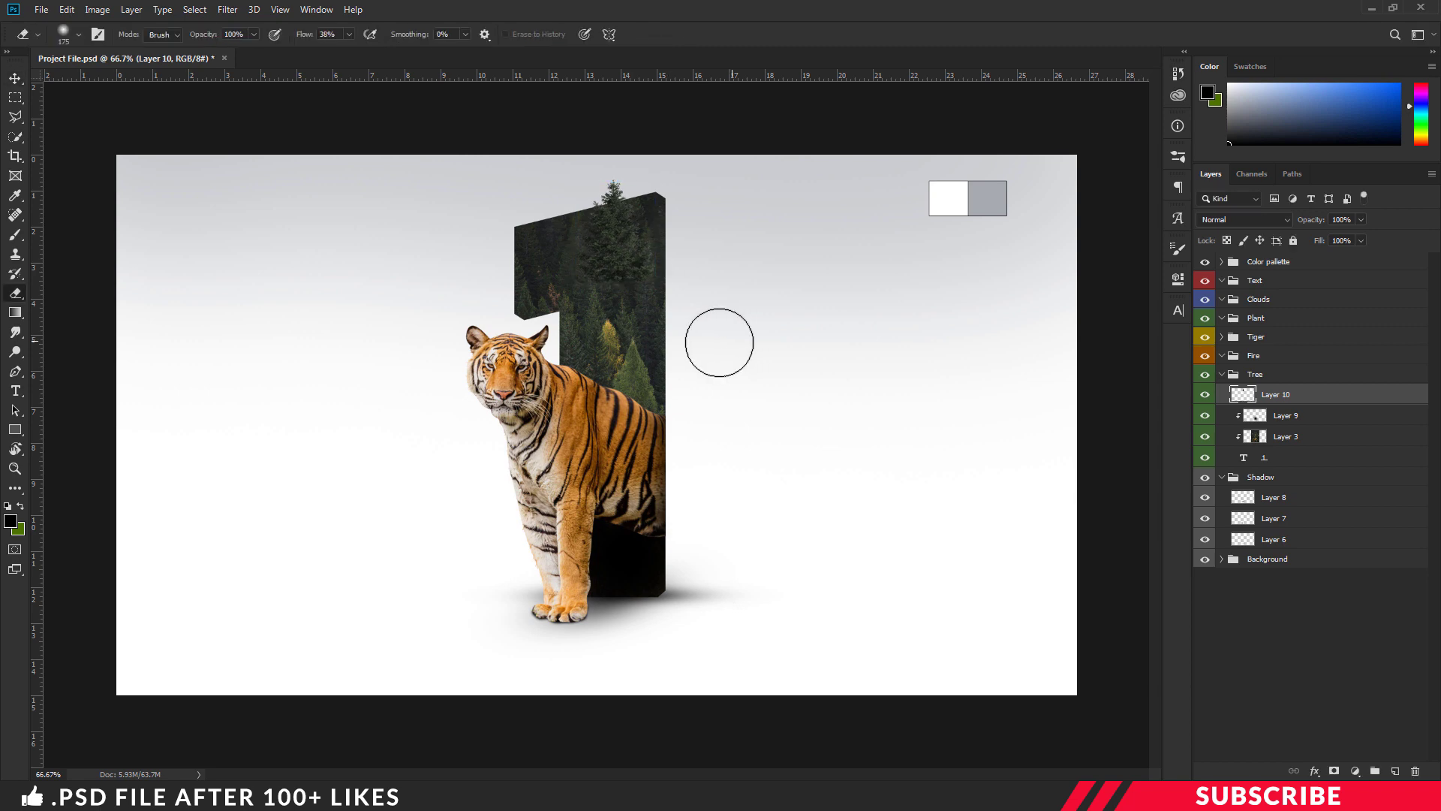
{"action": "key", "text": "bracketright"}
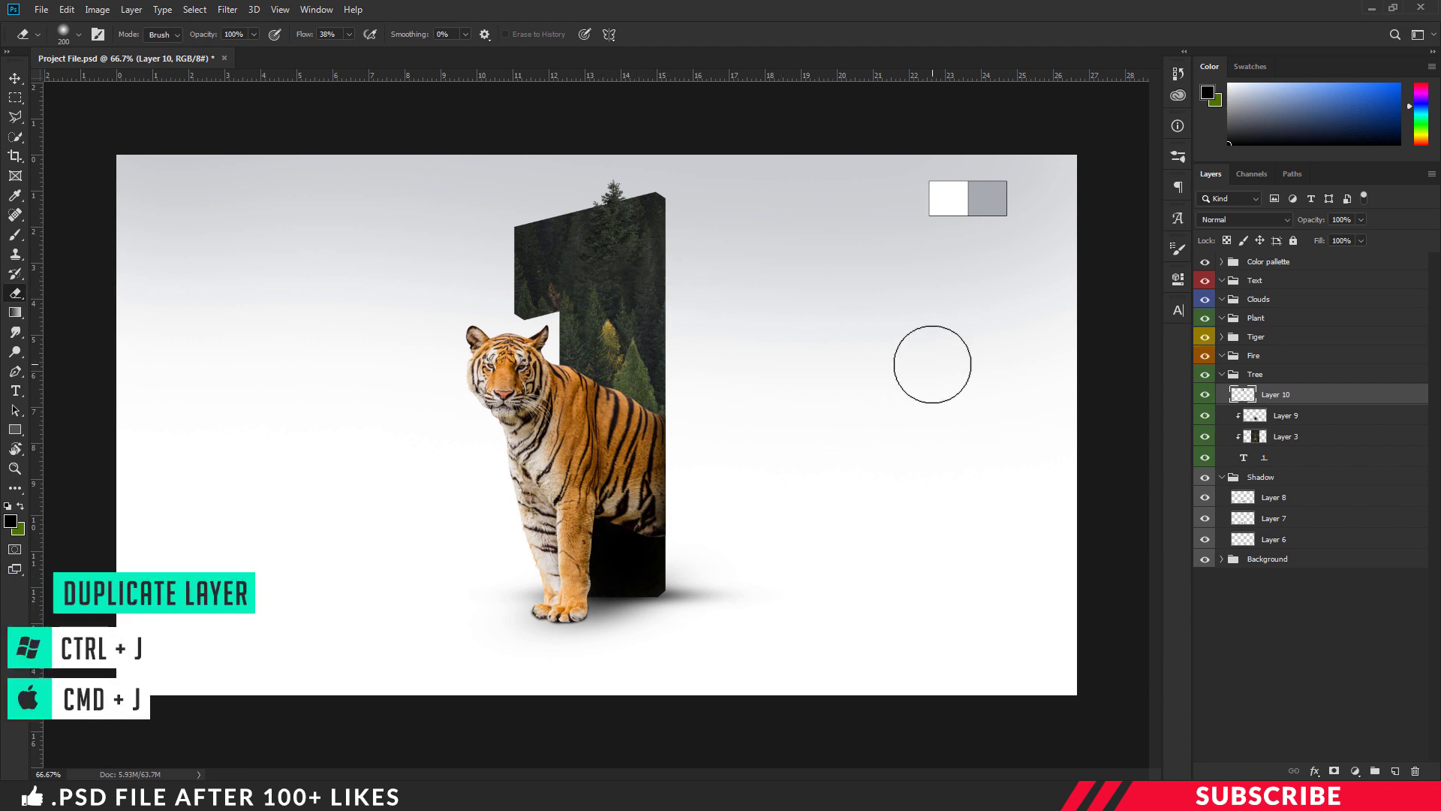
{"action": "key", "text": "ctrl+j"}
Move the copied tree to the numeral's top-left, flip it horizontally and narrow it to fit
{"action": "key", "text": "v"}
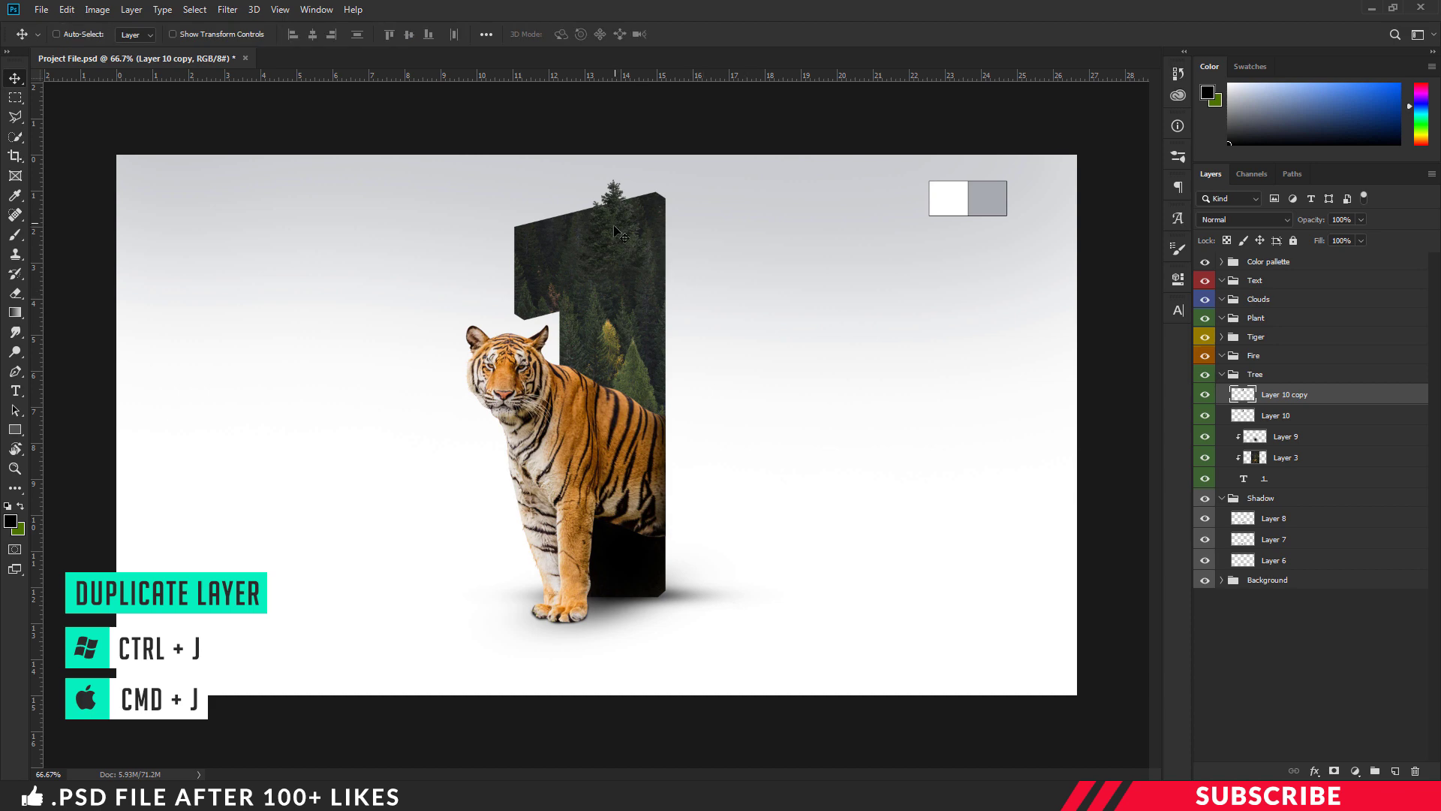
{"action": "left_click_drag", "start_coordinate": [615, 237], "coordinate": [564, 252]}
{"action": "key", "text": "ctrl+t"}
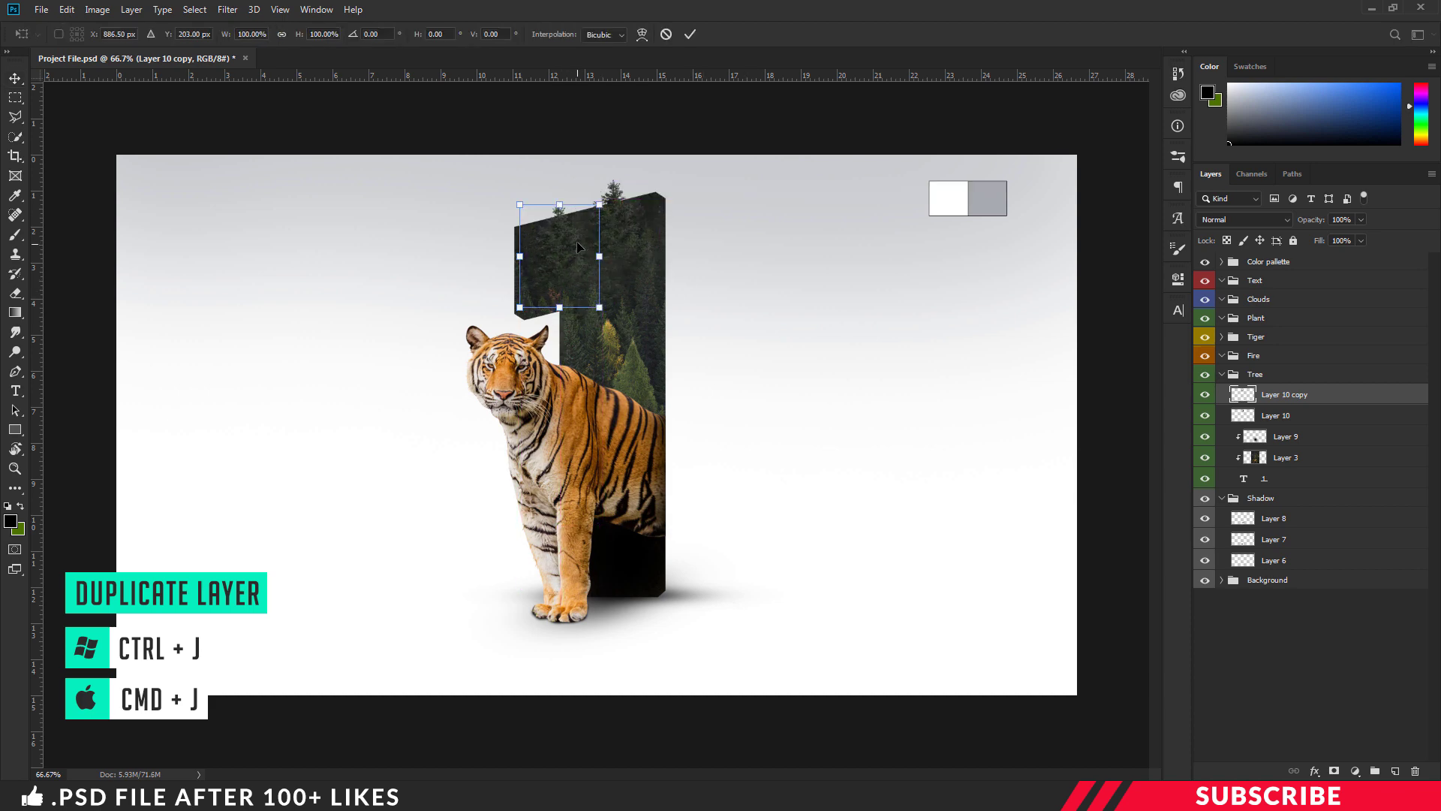
{"action": "right_click", "coordinate": [572, 236]}
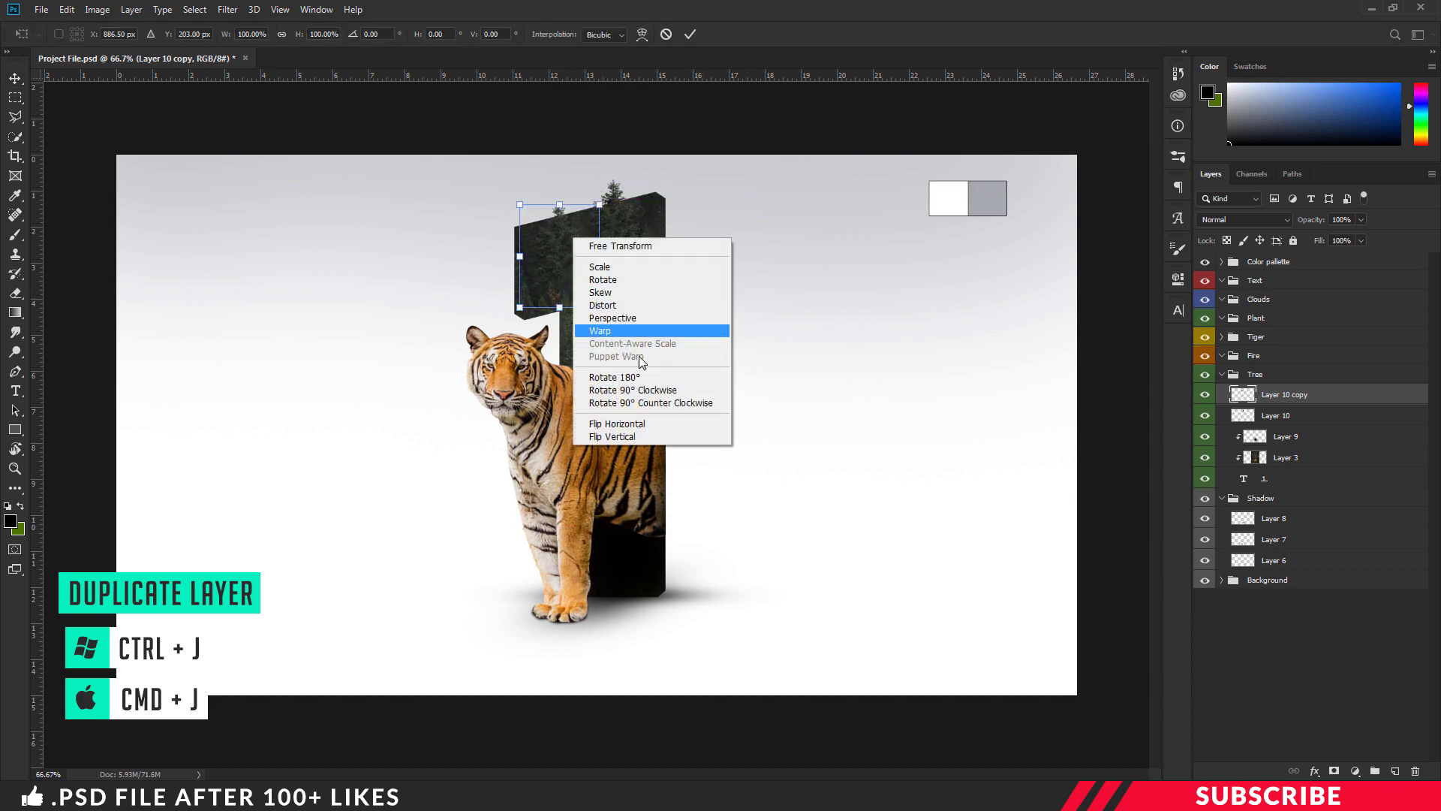
{"action": "left_click", "coordinate": [624, 424]}
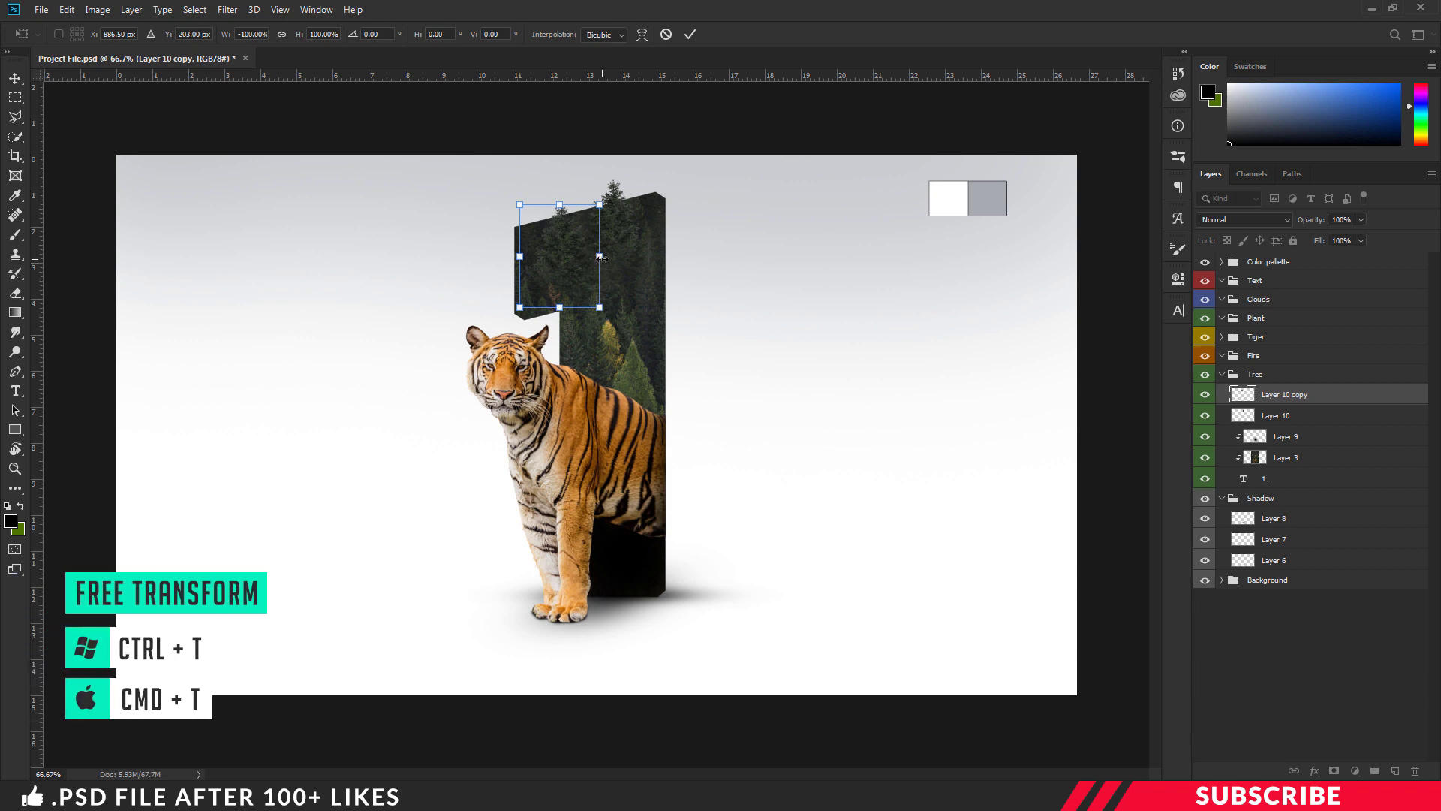
{"action": "left_click_drag", "start_coordinate": [599, 256], "coordinate": [580, 258]}
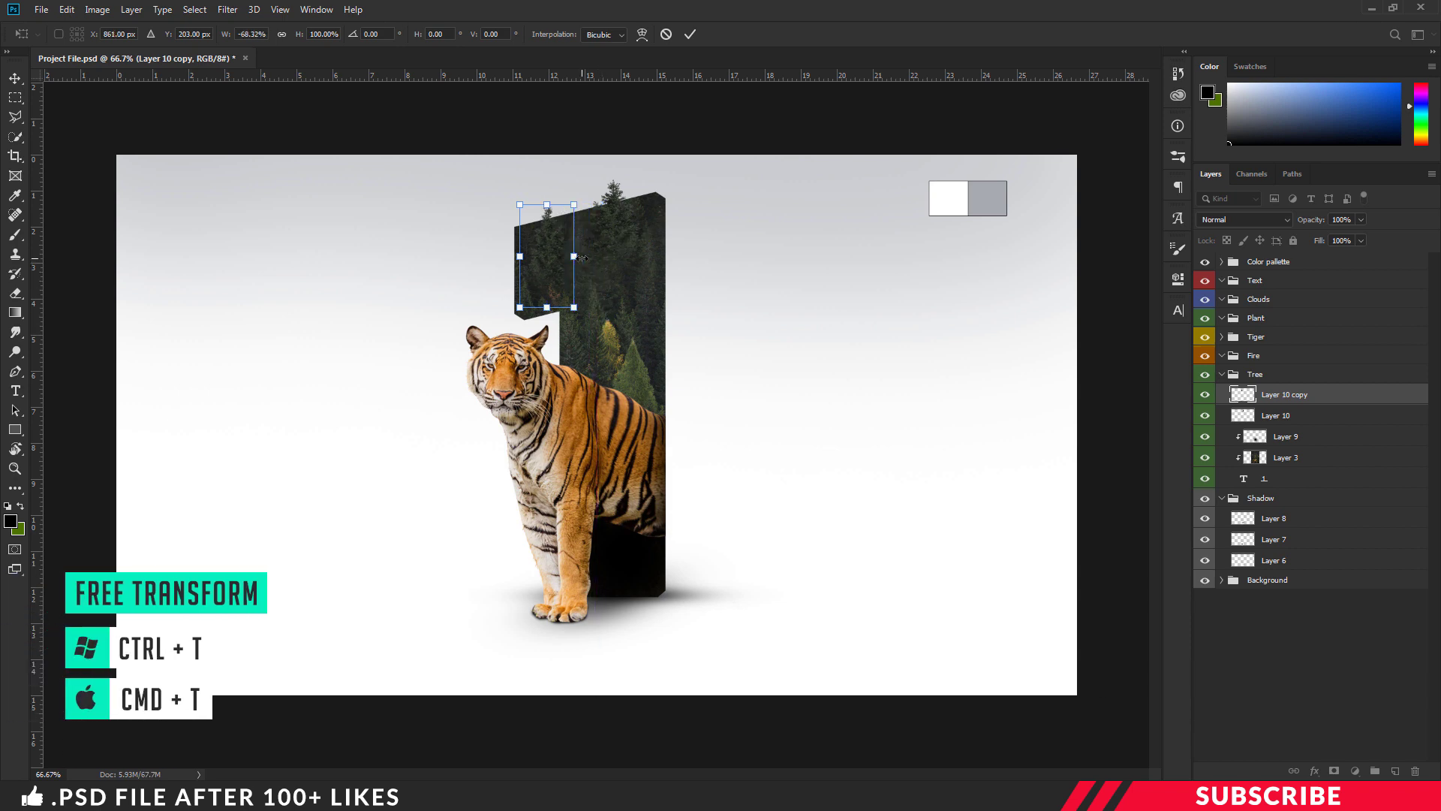
{"action": "key", "text": "Return"}
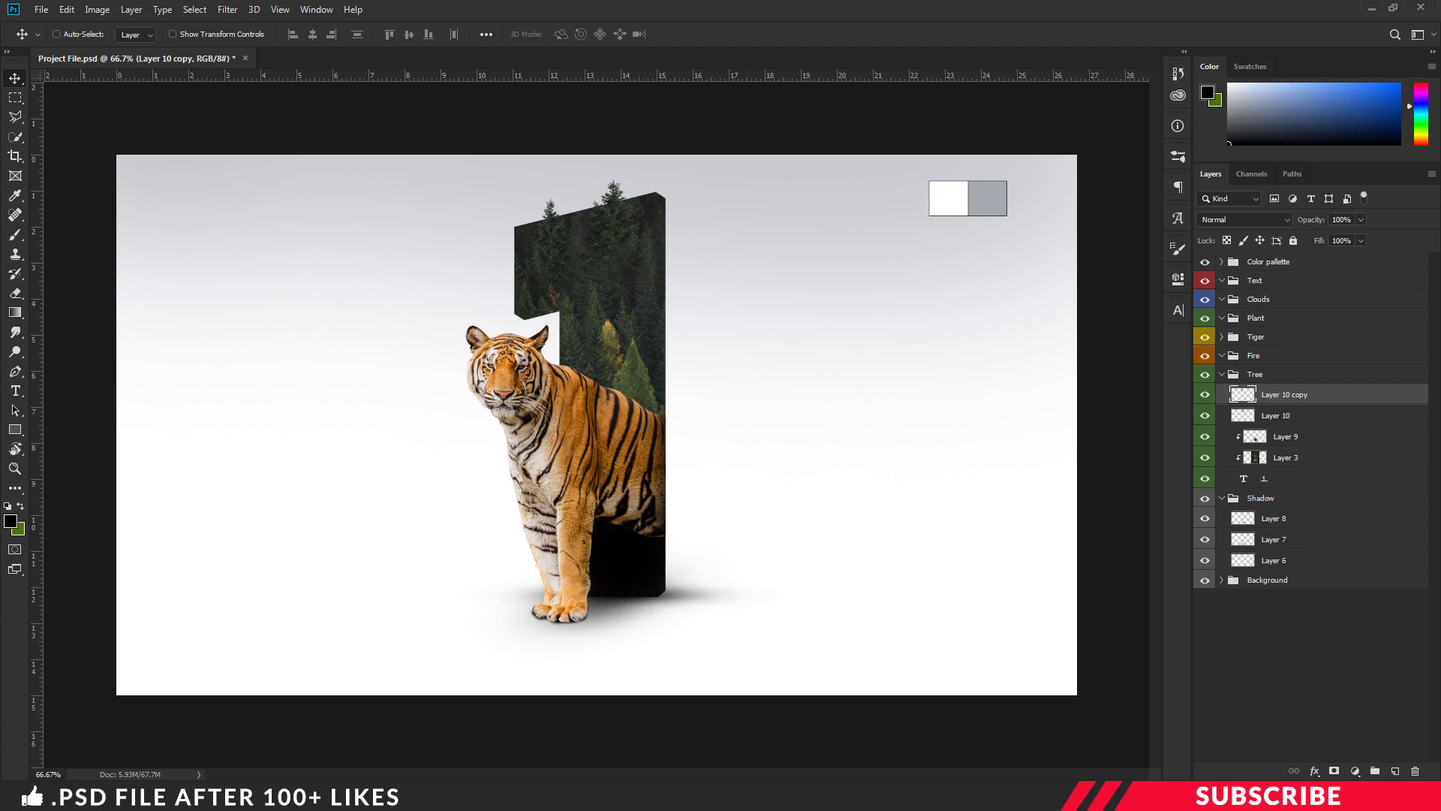
{"action": "key", "text": "alt+Tab"}
Open Image 4 in Photoshop, drag the plant into the project, and move Layer 11 into the Plant group
{"action": "left_click", "coordinate": [647, 212]}
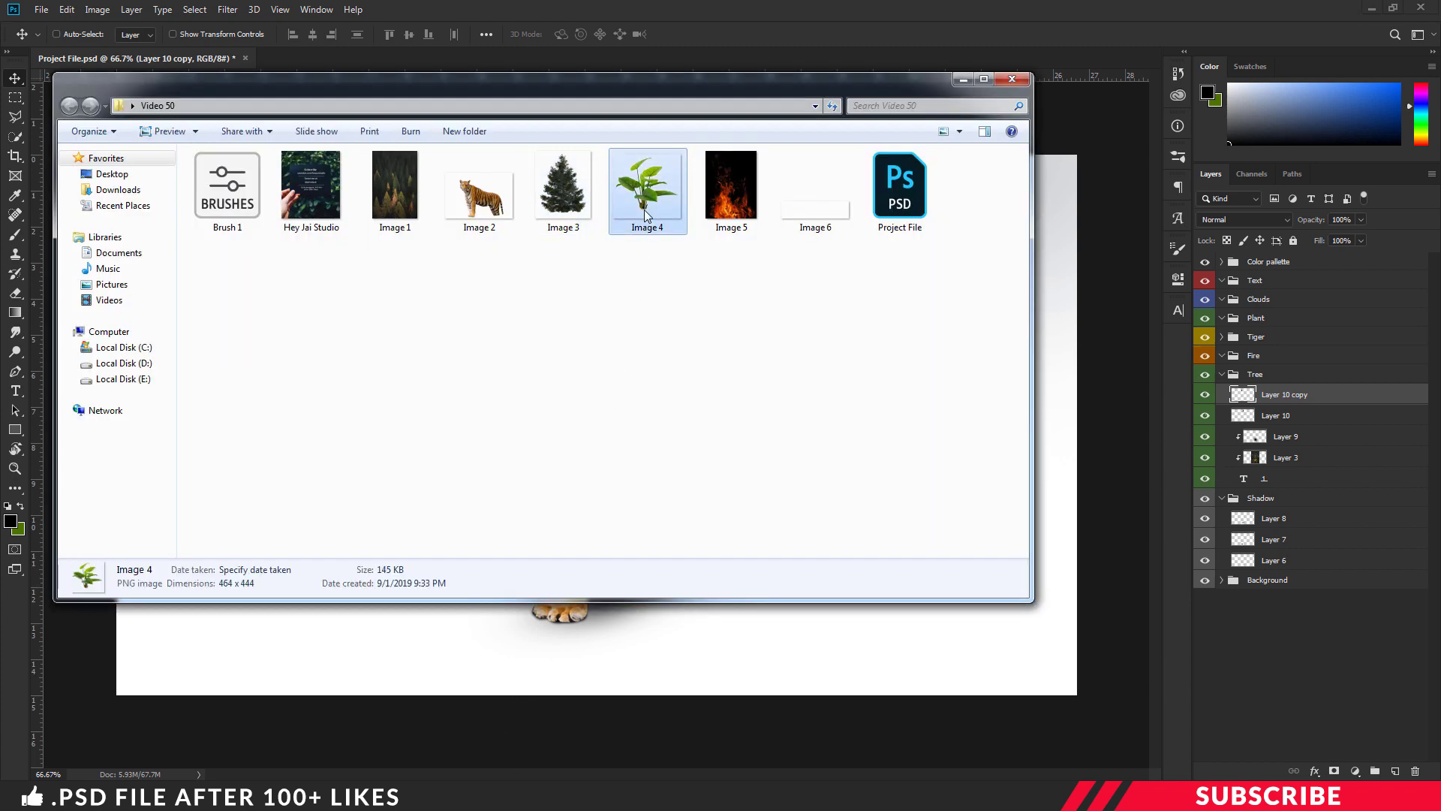
{"action": "right_click", "coordinate": [646, 211]}
{"action": "mouse_move", "coordinate": [710, 399]}
{"action": "left_click", "coordinate": [897, 395]}
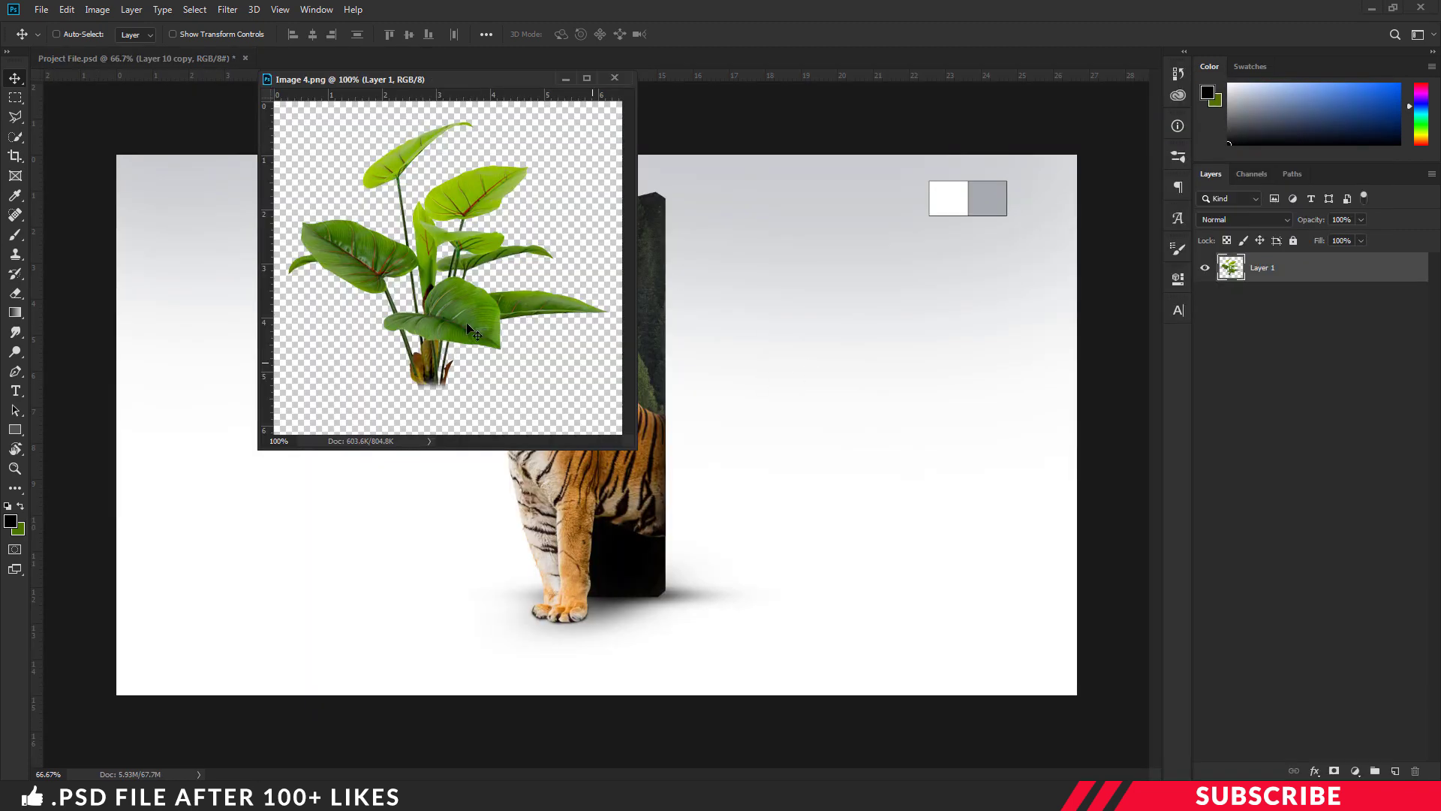
{"action": "left_click_drag", "start_coordinate": [420, 294], "coordinate": [686, 415]}
{"action": "left_click", "coordinate": [614, 78]}
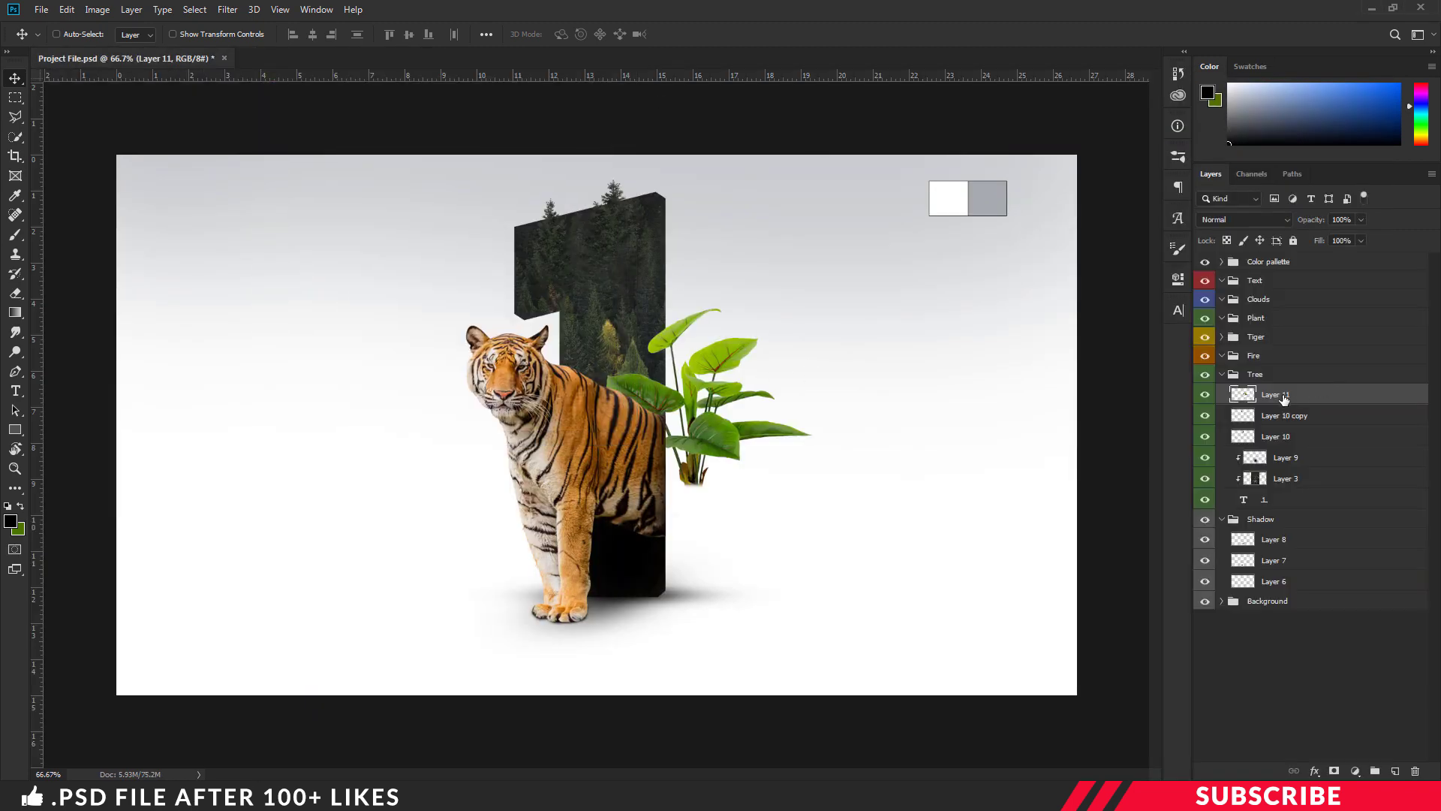
{"action": "left_click_drag", "start_coordinate": [1291, 396], "coordinate": [1291, 321]}
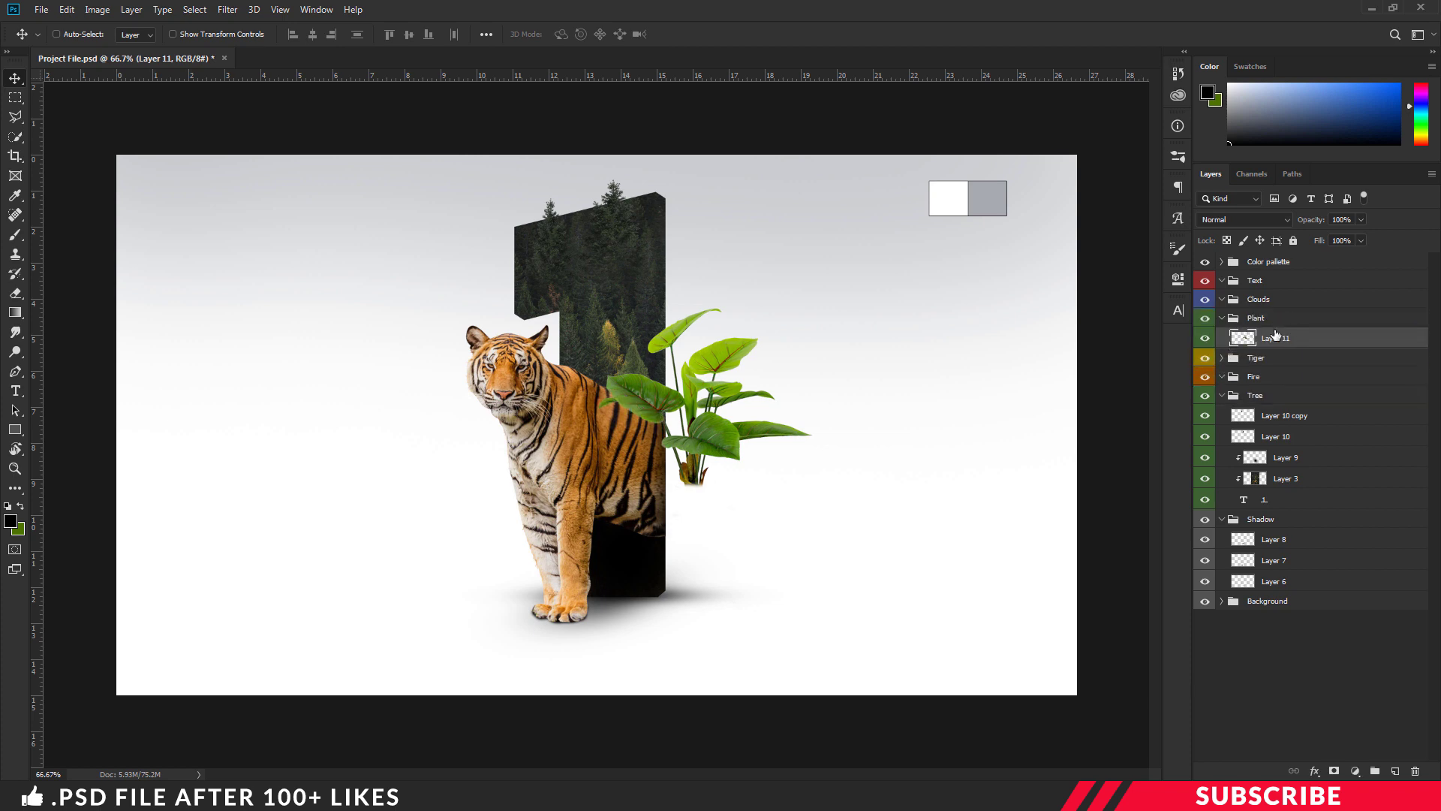
Scale the plant to about 56% and position it at the numeral's base beside the tiger
{"action": "left_click_drag", "start_coordinate": [700, 452], "coordinate": [684, 568]}
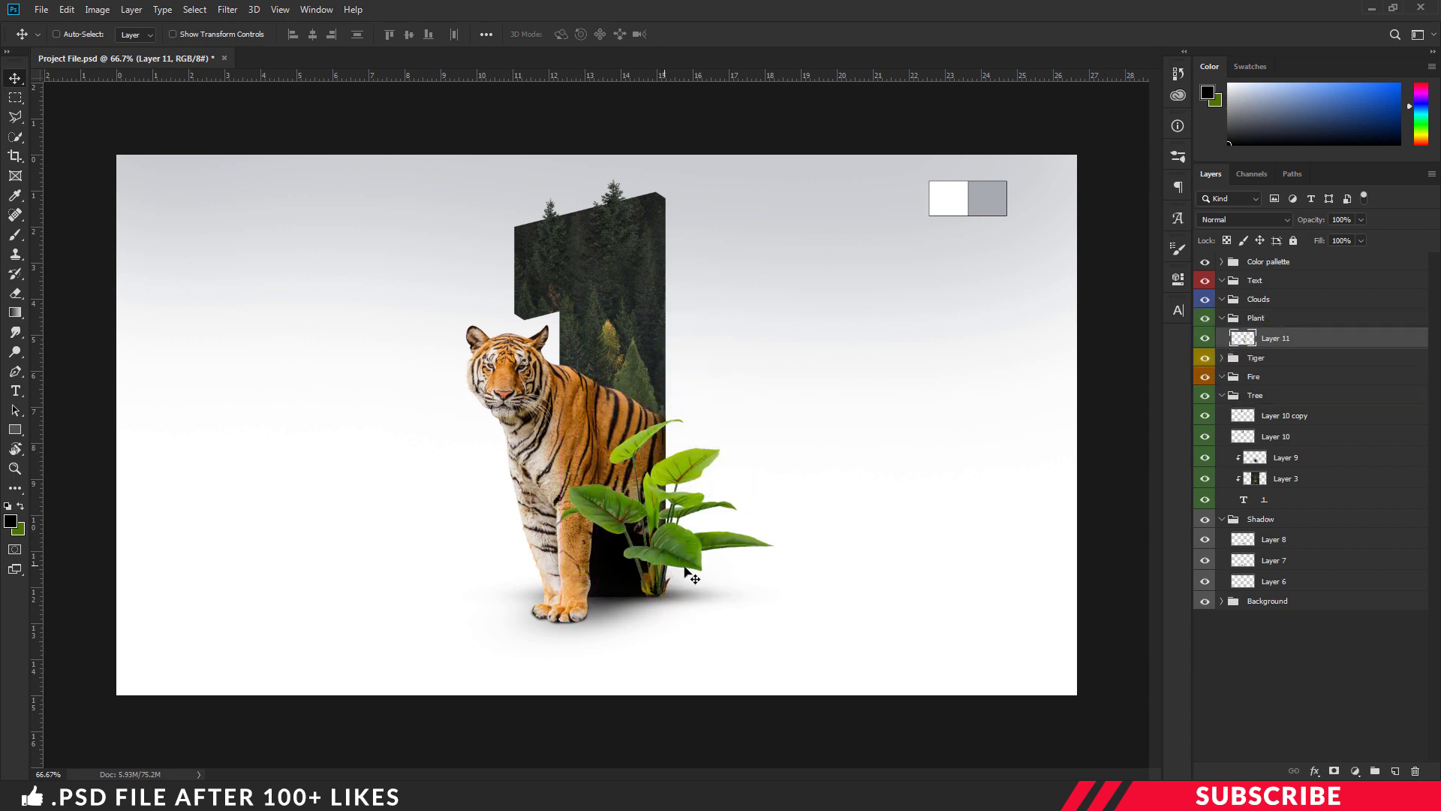
{"action": "key", "text": "ctrl+t"}
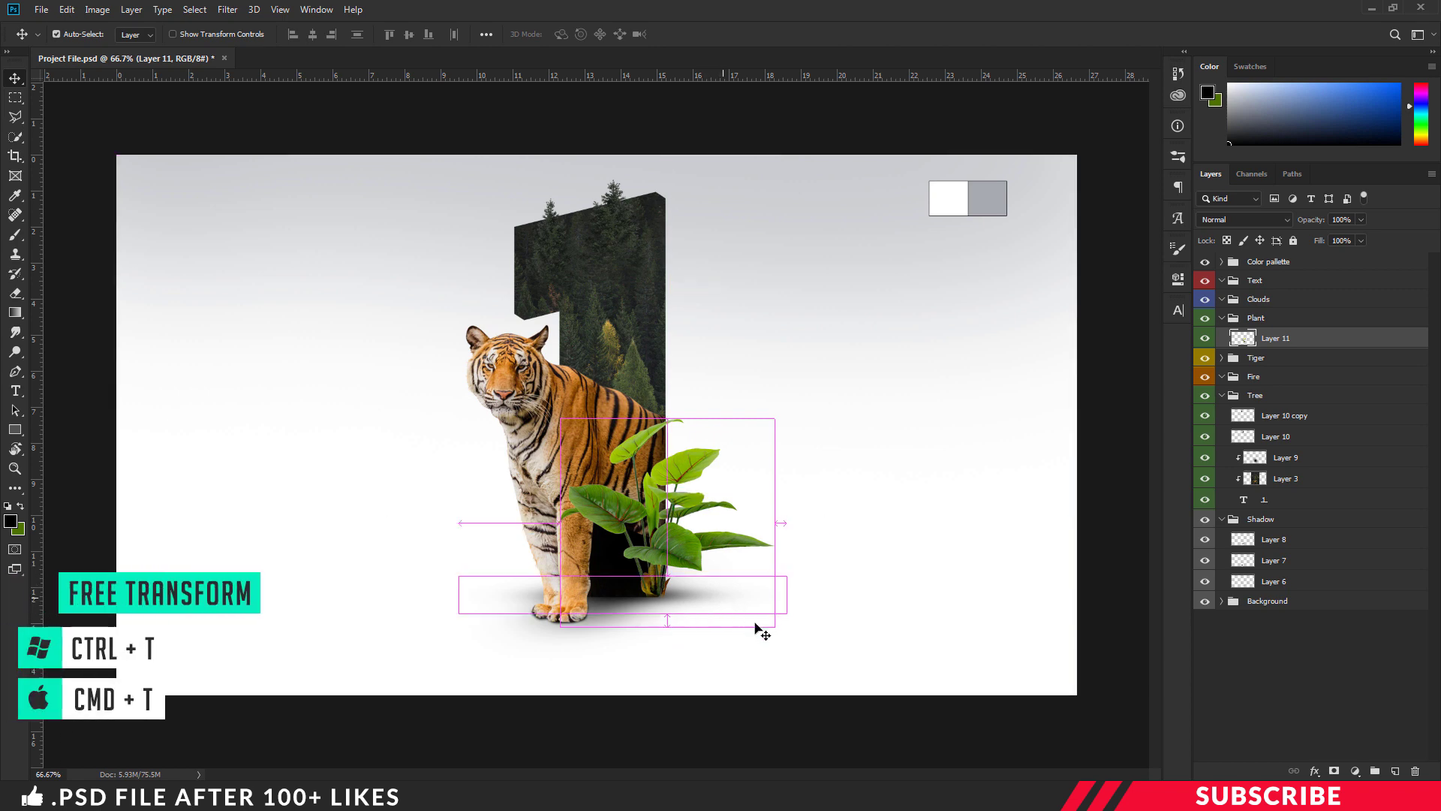
{"action": "left_click_drag", "start_coordinate": [775, 628], "coordinate": [687, 591]}
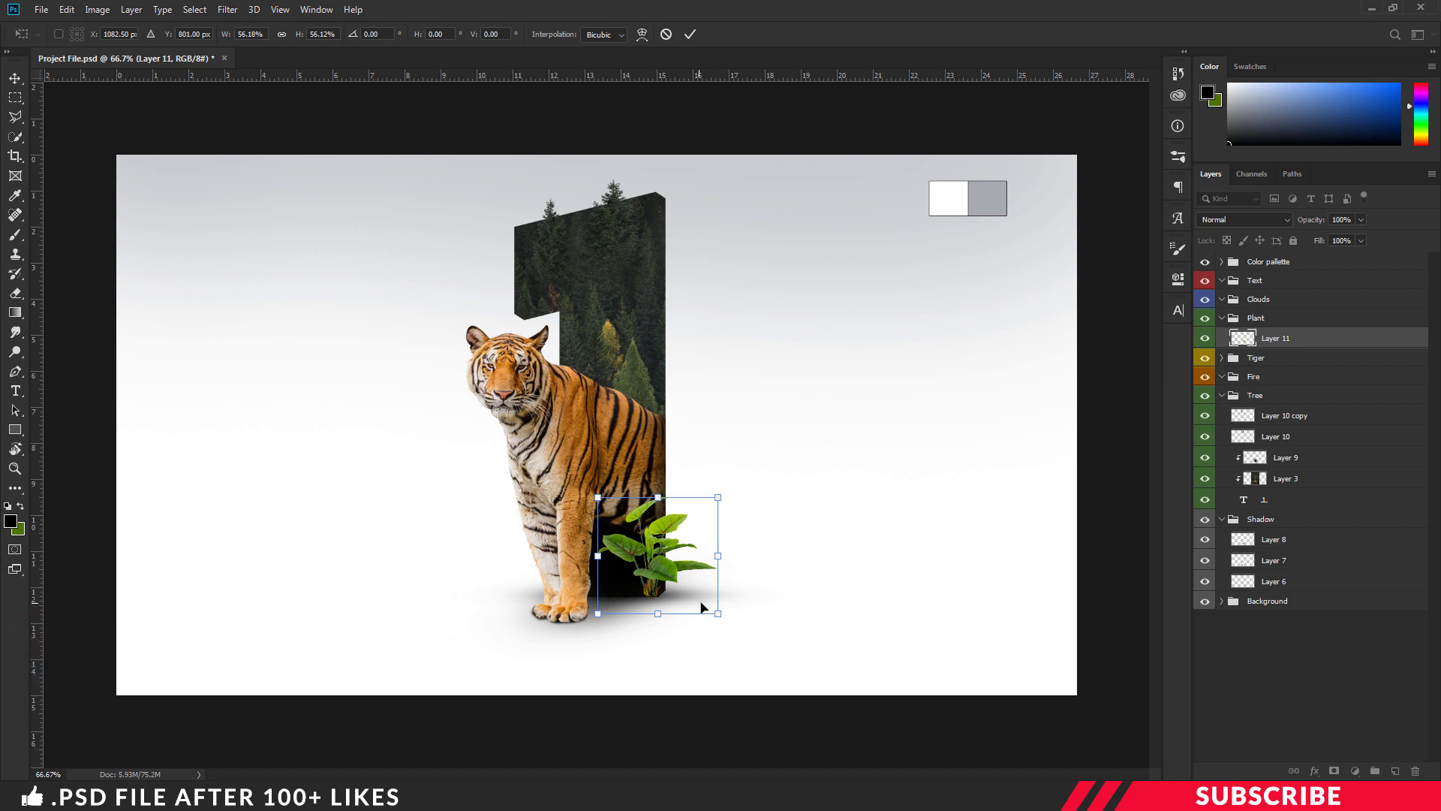
{"action": "key", "text": "Right"}
{"action": "key", "text": "Right"}
{"action": "key", "text": "Right"}
{"action": "key", "text": "Right"}
{"action": "key", "text": "Right"}
{"action": "key", "text": "Up"}
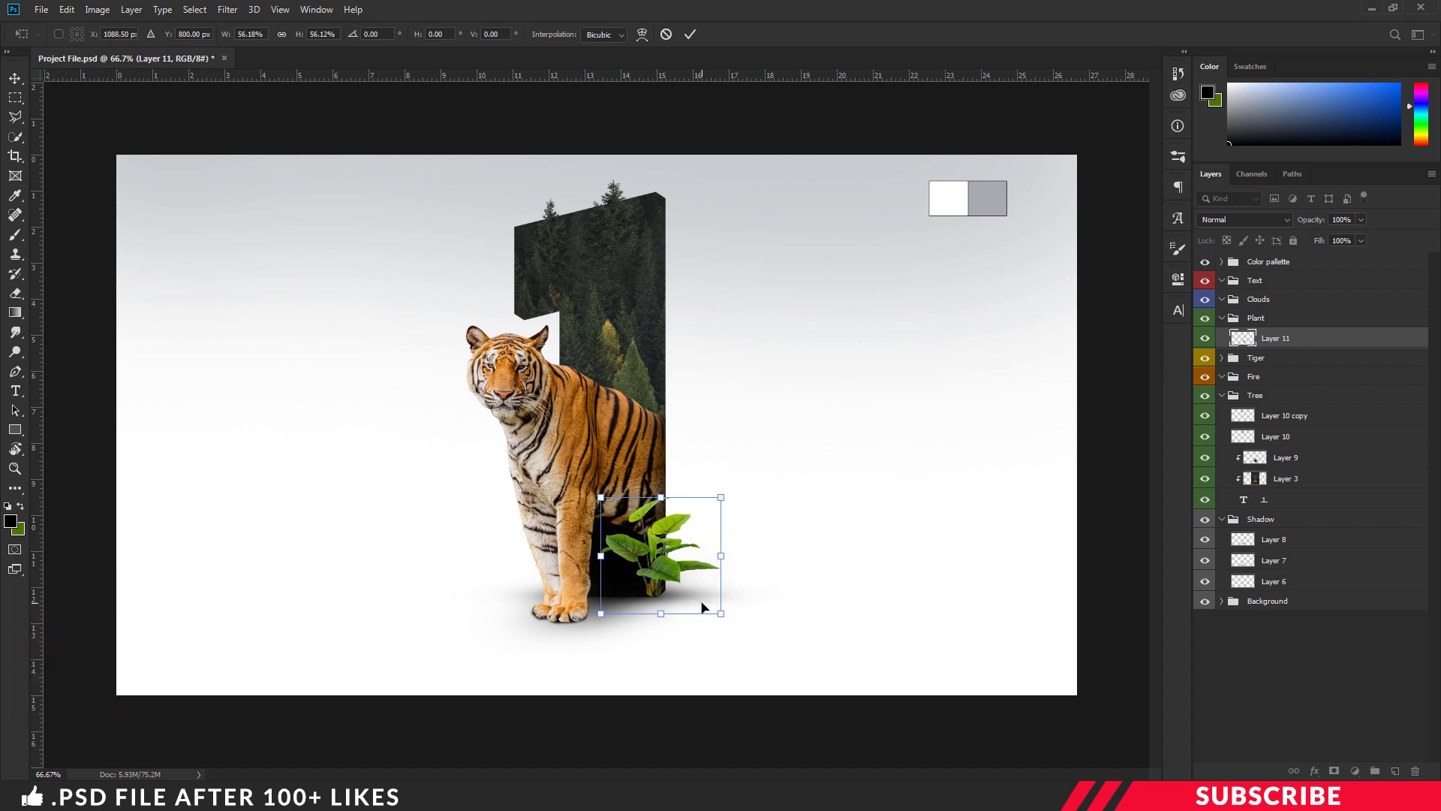
{"action": "key", "text": "ctrl+plus"}
{"action": "key", "text": "ctrl+plus"}
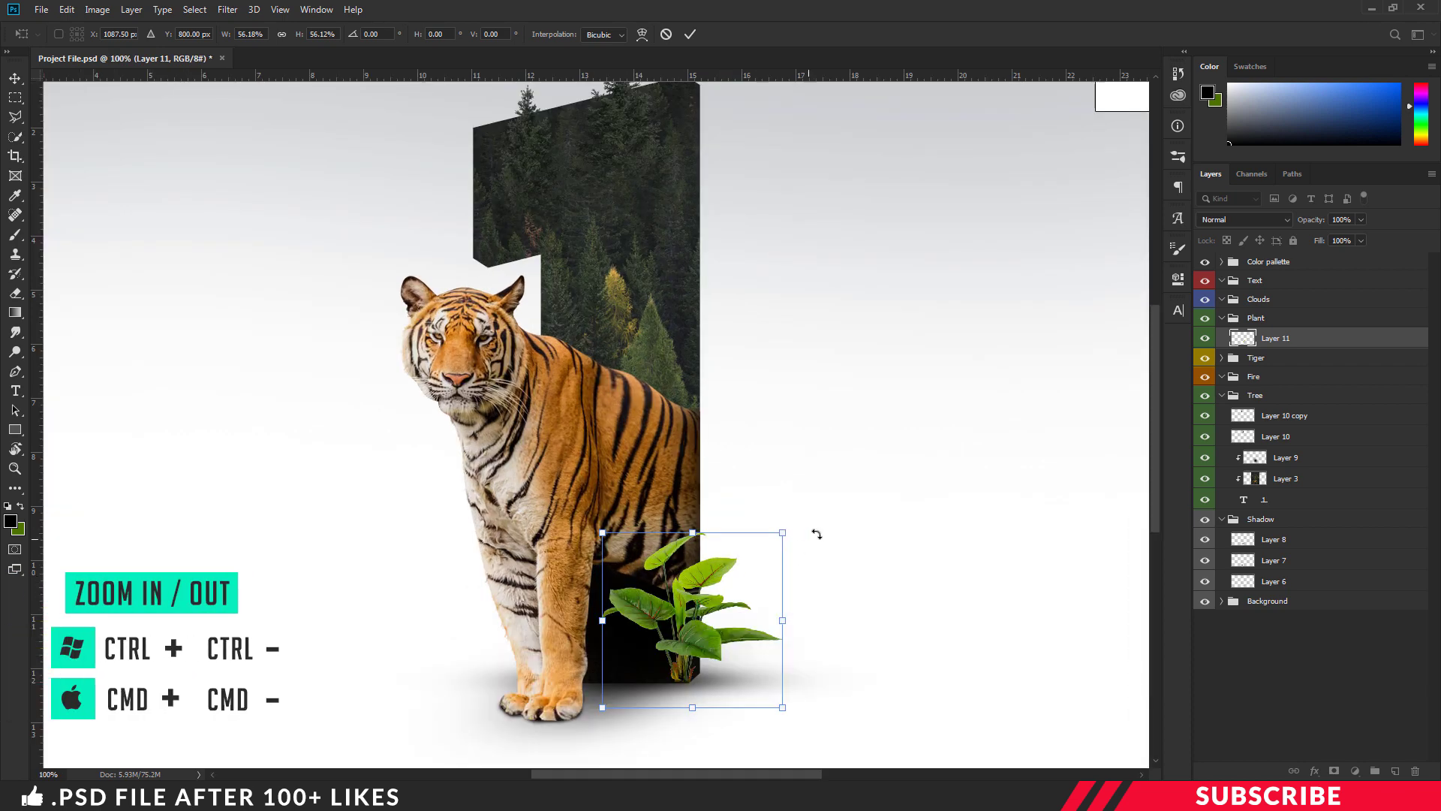
{"action": "scroll", "coordinate": [821, 541], "scroll_direction": "down", "scroll_amount": 4}
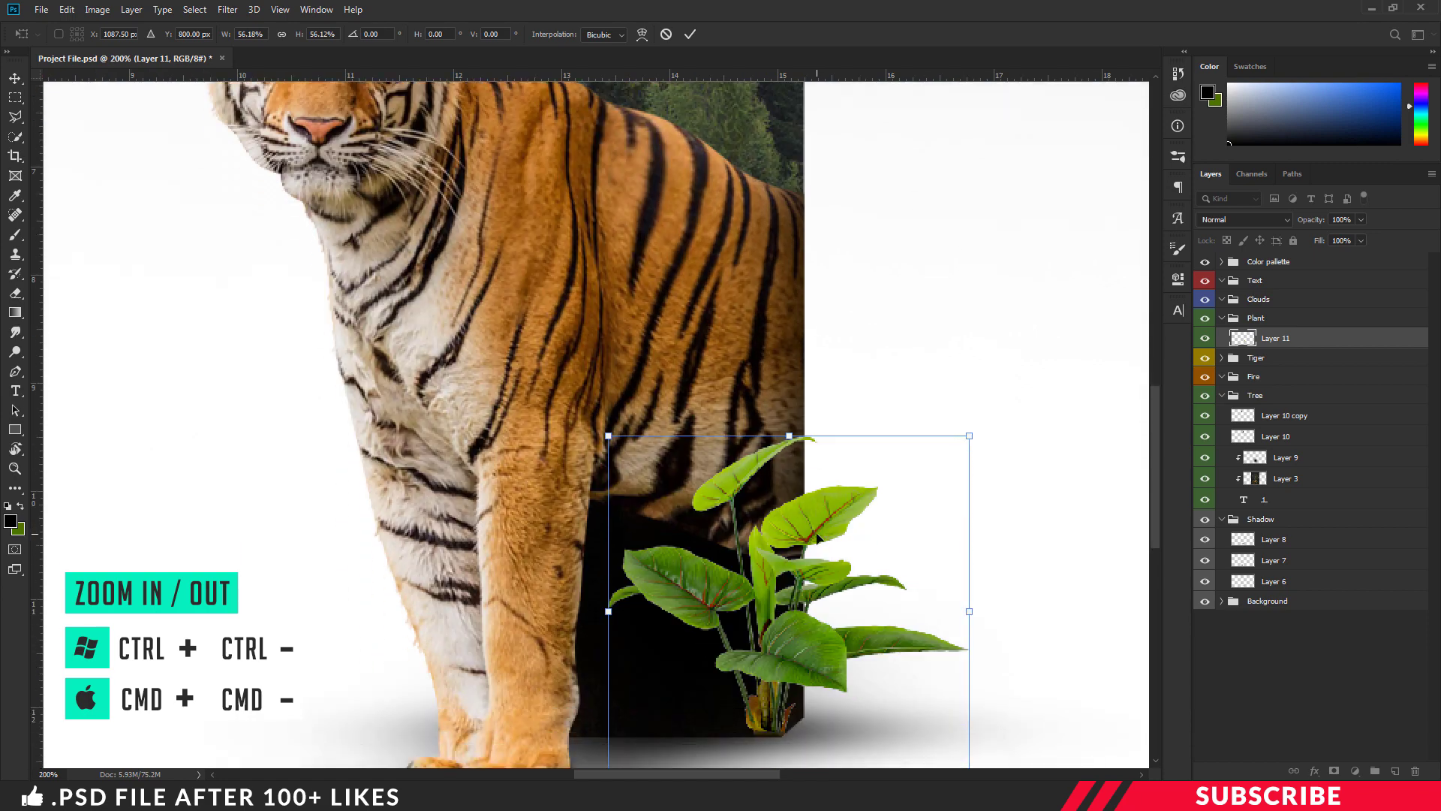
{"action": "key", "text": "Return"}
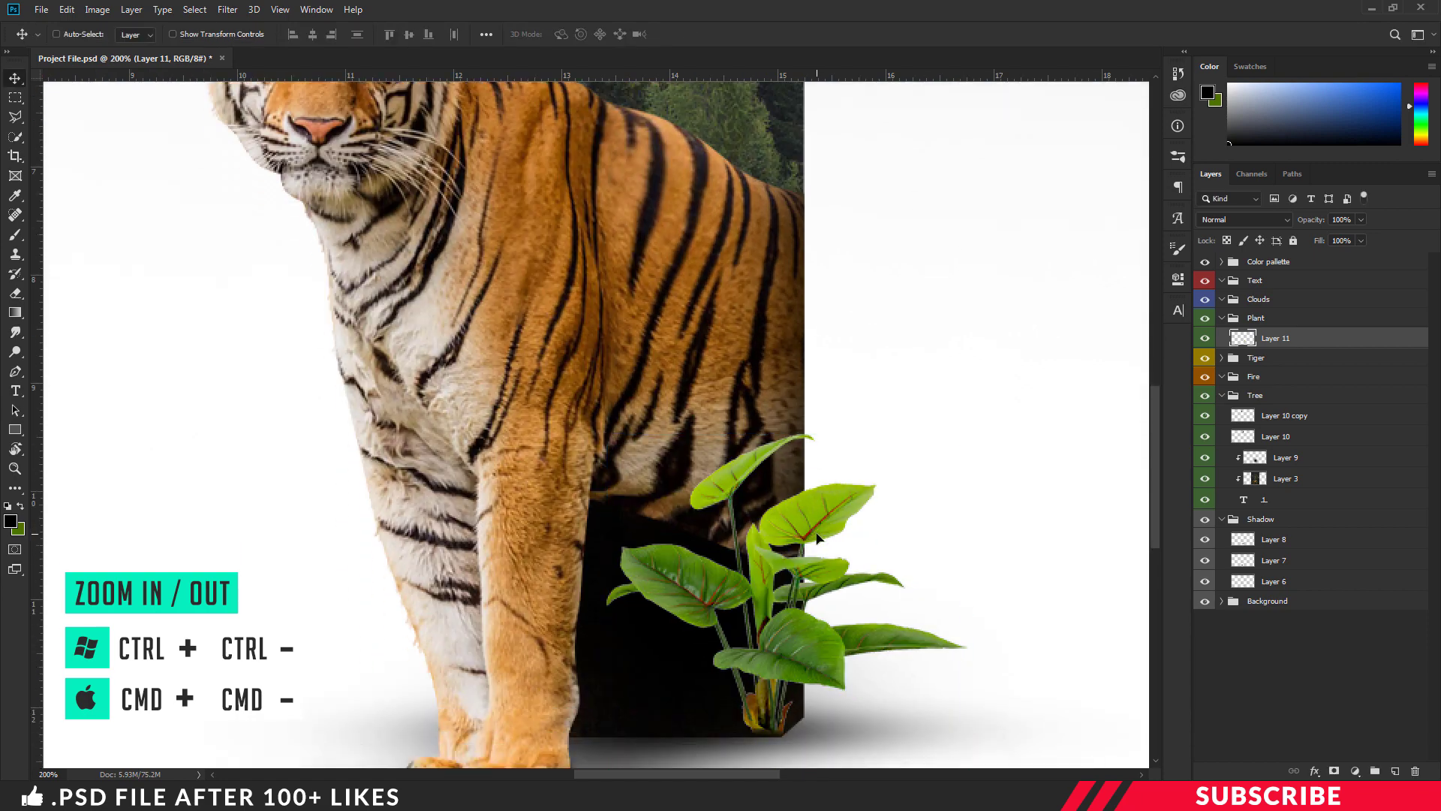
{"action": "scroll", "coordinate": [820, 540], "scroll_direction": "down", "scroll_amount": 1}
{"action": "scroll", "coordinate": [820, 540], "scroll_direction": "down", "scroll_amount": 1}
{"action": "key", "text": "ctrl+minus"}
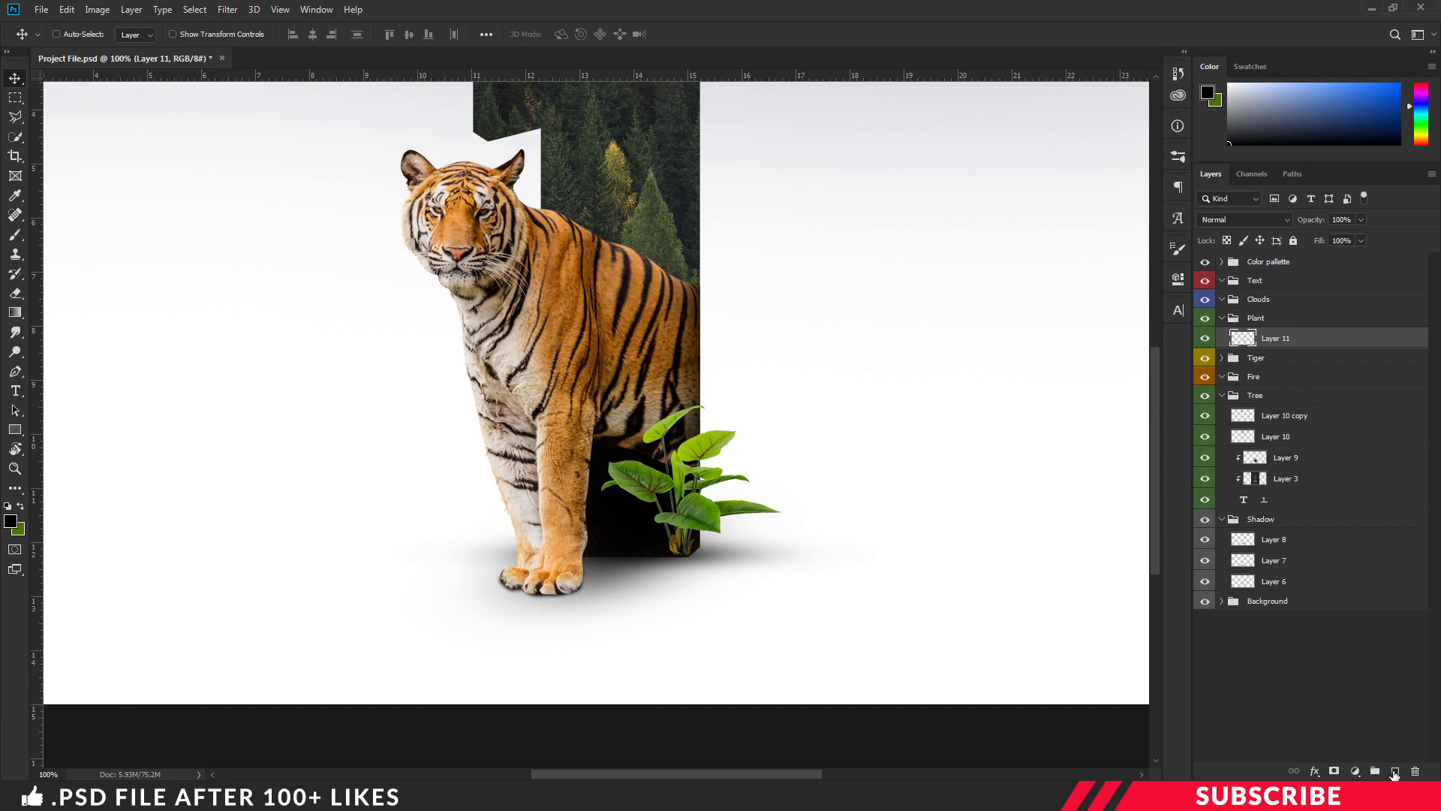
Add Layer 12 clipped to the plant layer, with black as the foreground colour
{"action": "left_click", "coordinate": [1395, 771]}
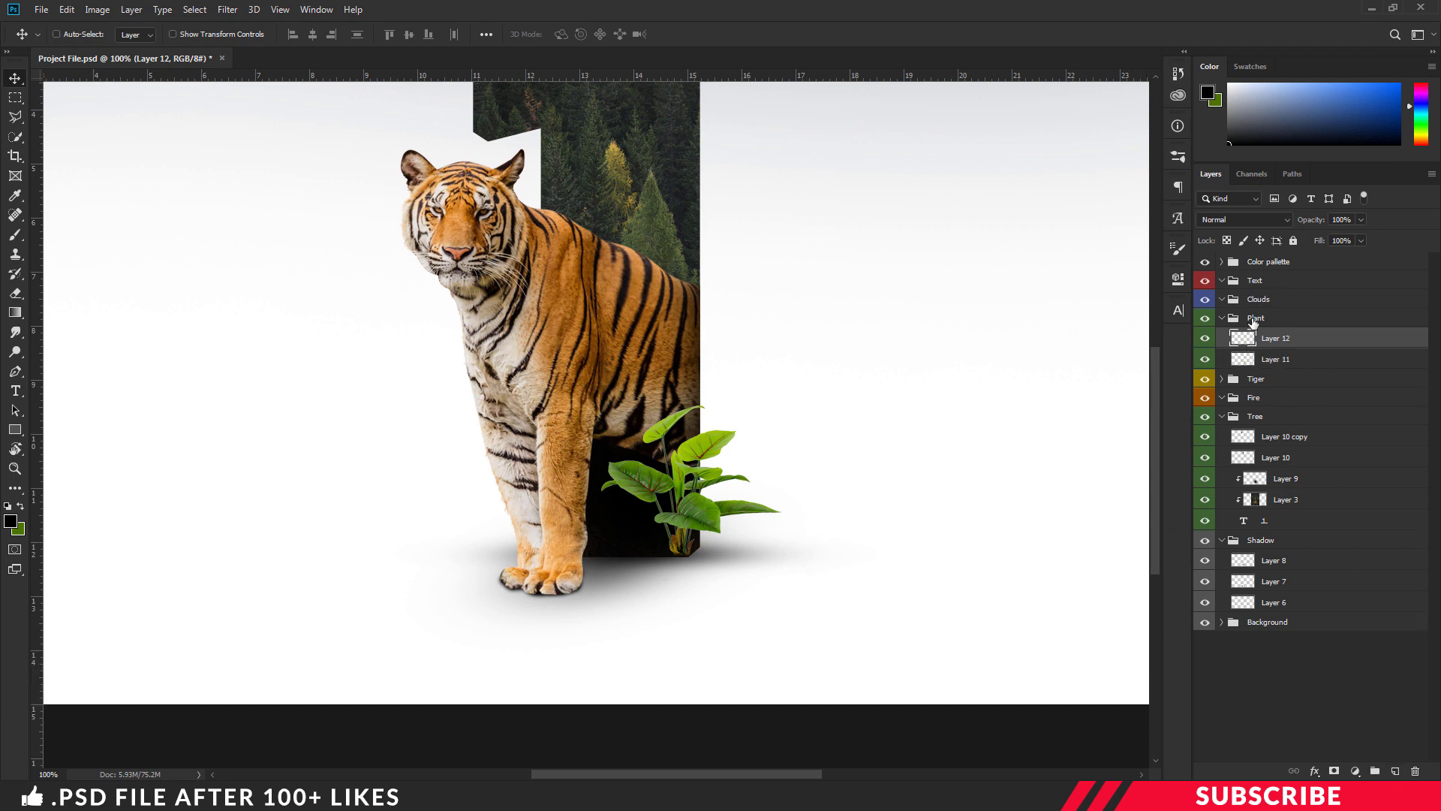
{"action": "left_click", "coordinate": [1343, 343], "text": "alt"}
{"action": "key", "text": "b"}
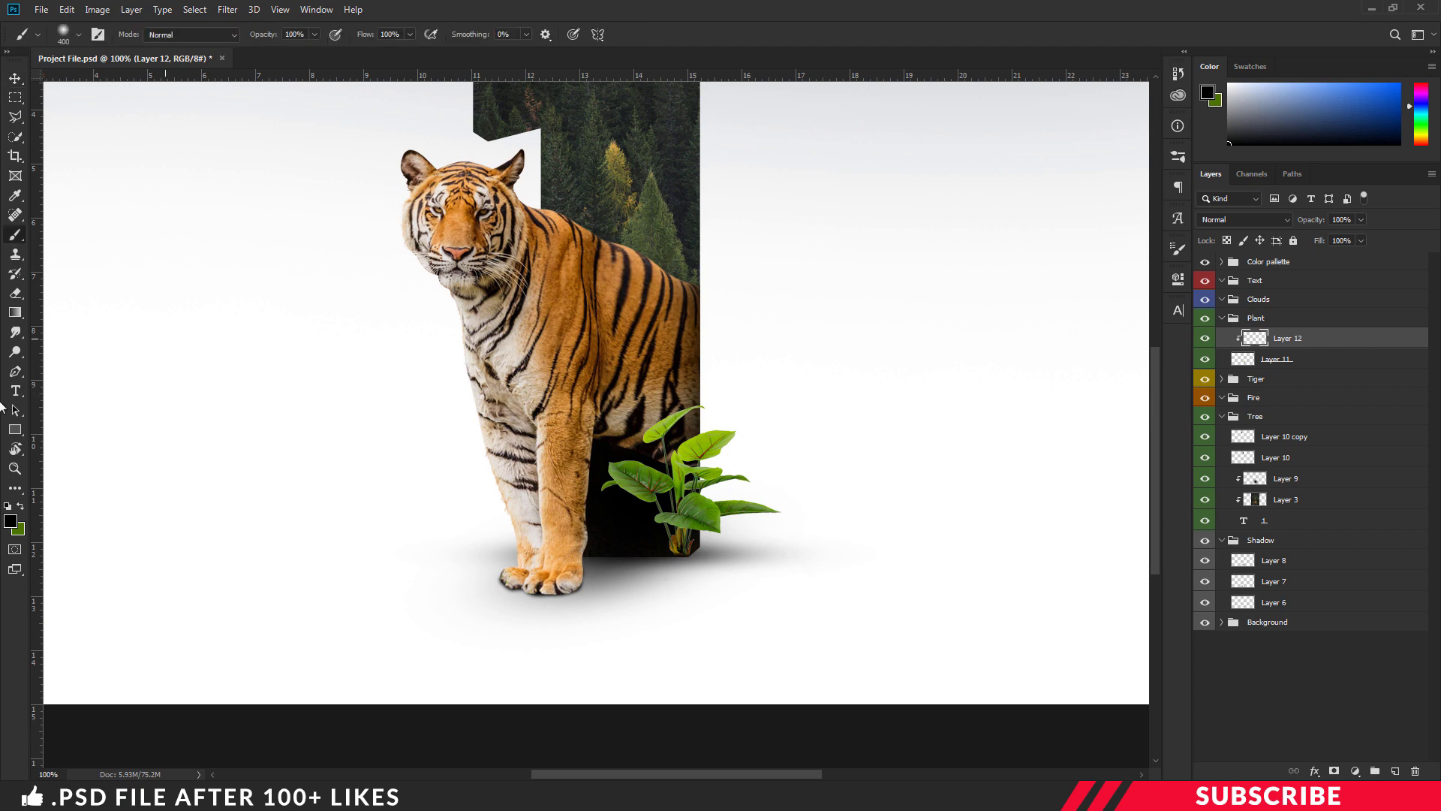
{"action": "left_click", "coordinate": [9, 519]}
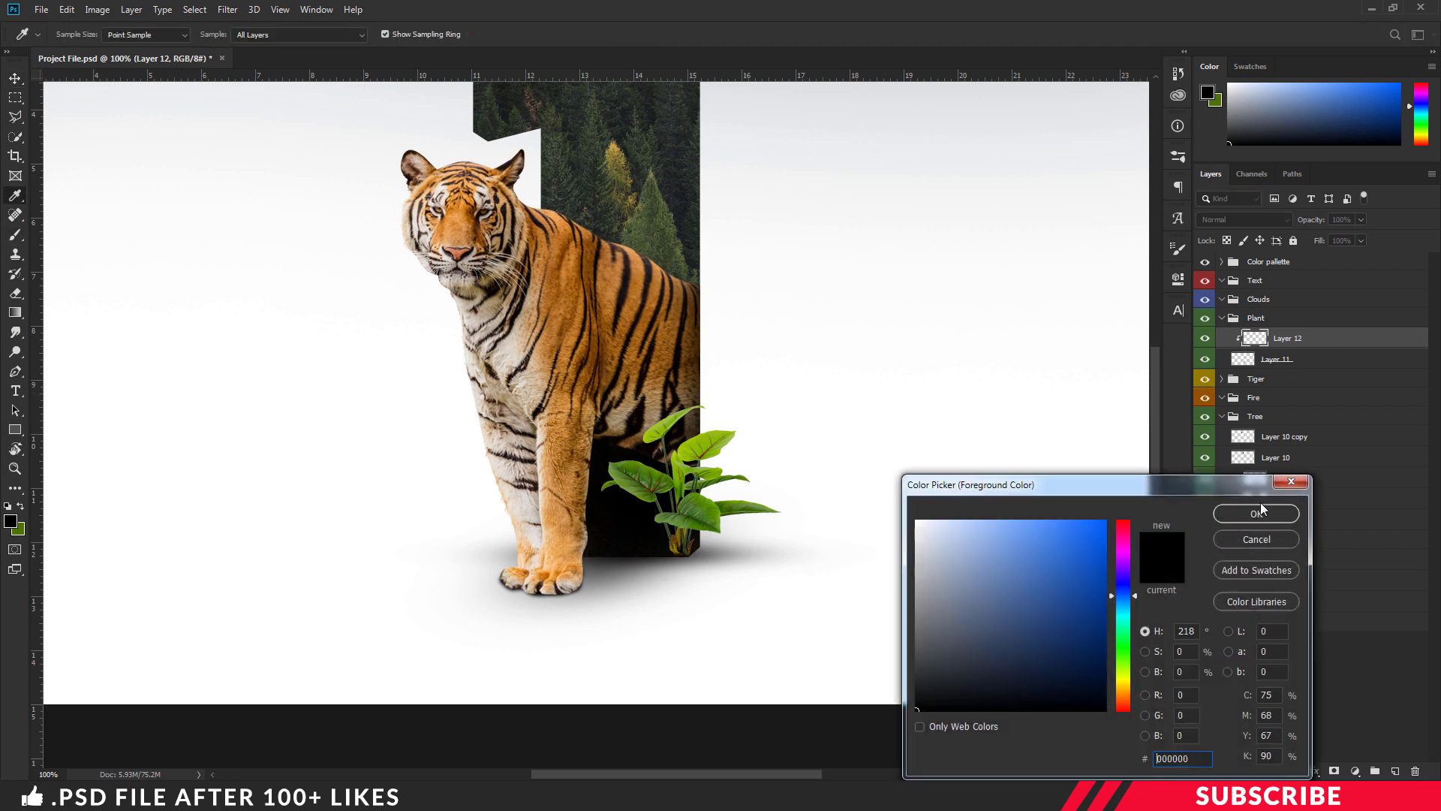
{"action": "key", "text": "Return"}
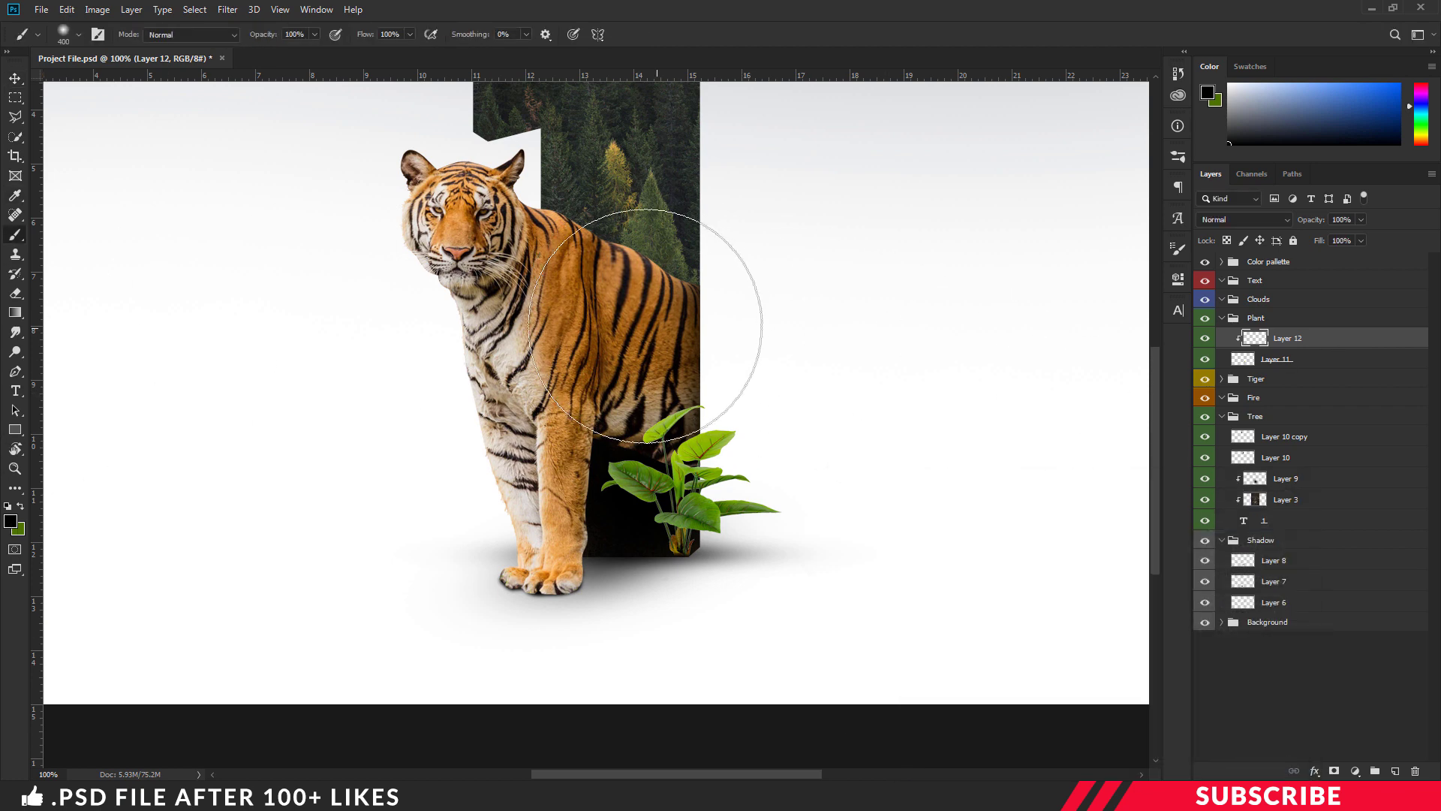
Darken the plant's base with a 60 px Soft Round brush in black
{"action": "left_click", "coordinate": [80, 35]}
{"action": "double_click", "coordinate": [159, 260]}
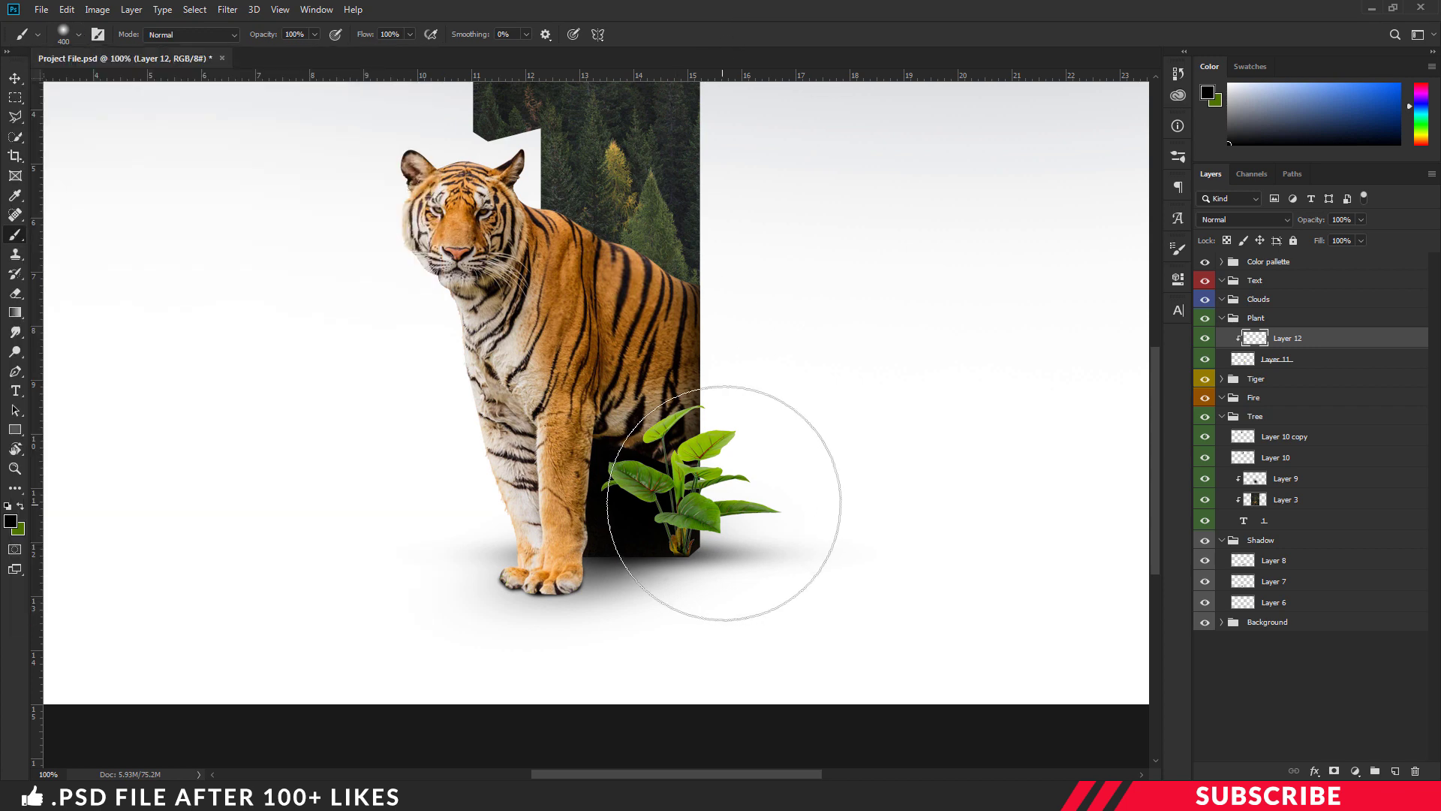
{"action": "key", "text": "ctrl+plus"}
{"action": "key", "text": "bracketleft"}
{"action": "key", "text": "bracketleft"}
{"action": "key", "text": "bracketleft"}
{"action": "key", "text": "bracketleft"}
{"action": "key", "text": "bracketleft"}
{"action": "key", "text": "bracketleft"}
{"action": "key", "text": "bracketleft"}
{"action": "key", "text": "bracketleft"}
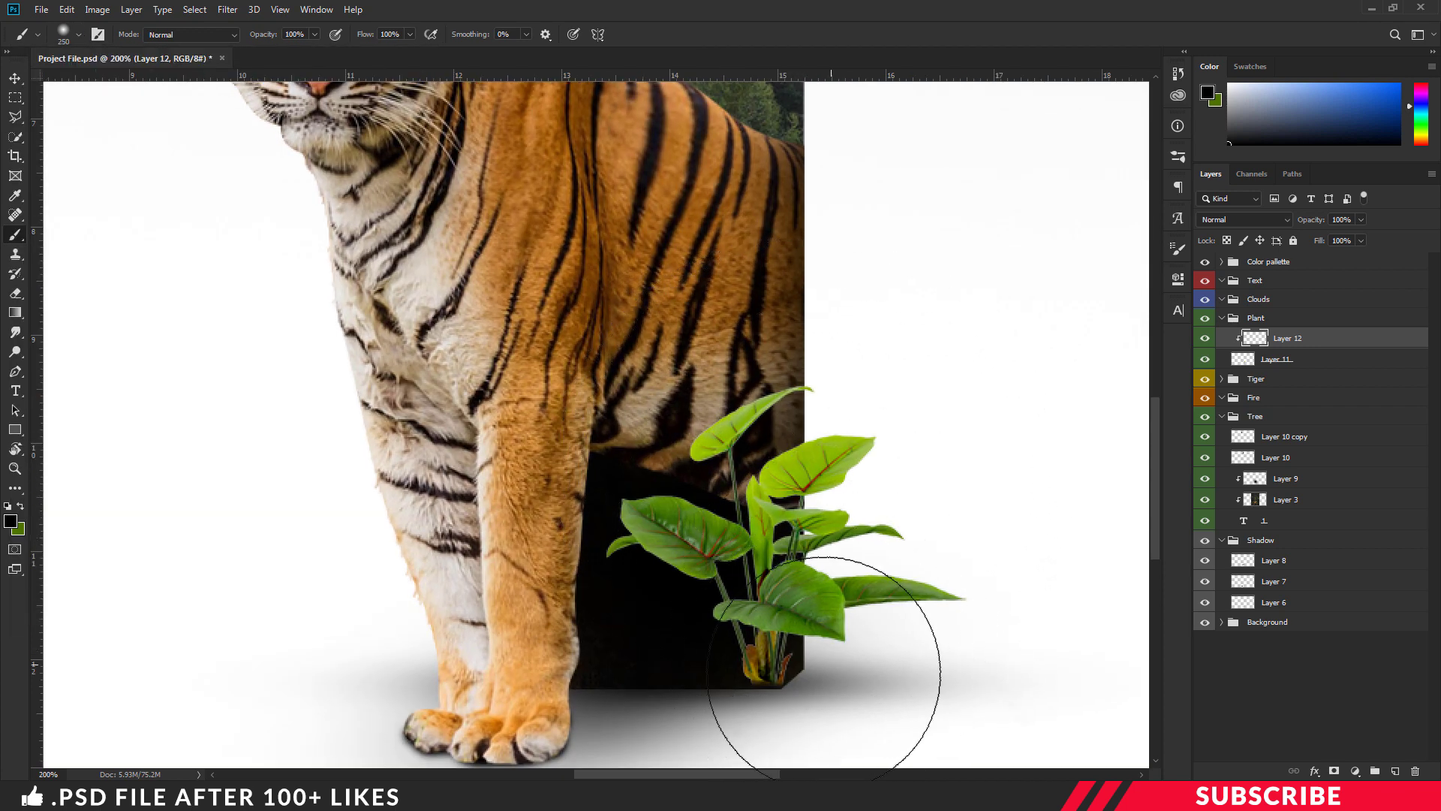
{"action": "key", "text": "bracketleft"}
{"action": "key", "text": "bracketleft"}
{"action": "key", "text": "bracketleft"}
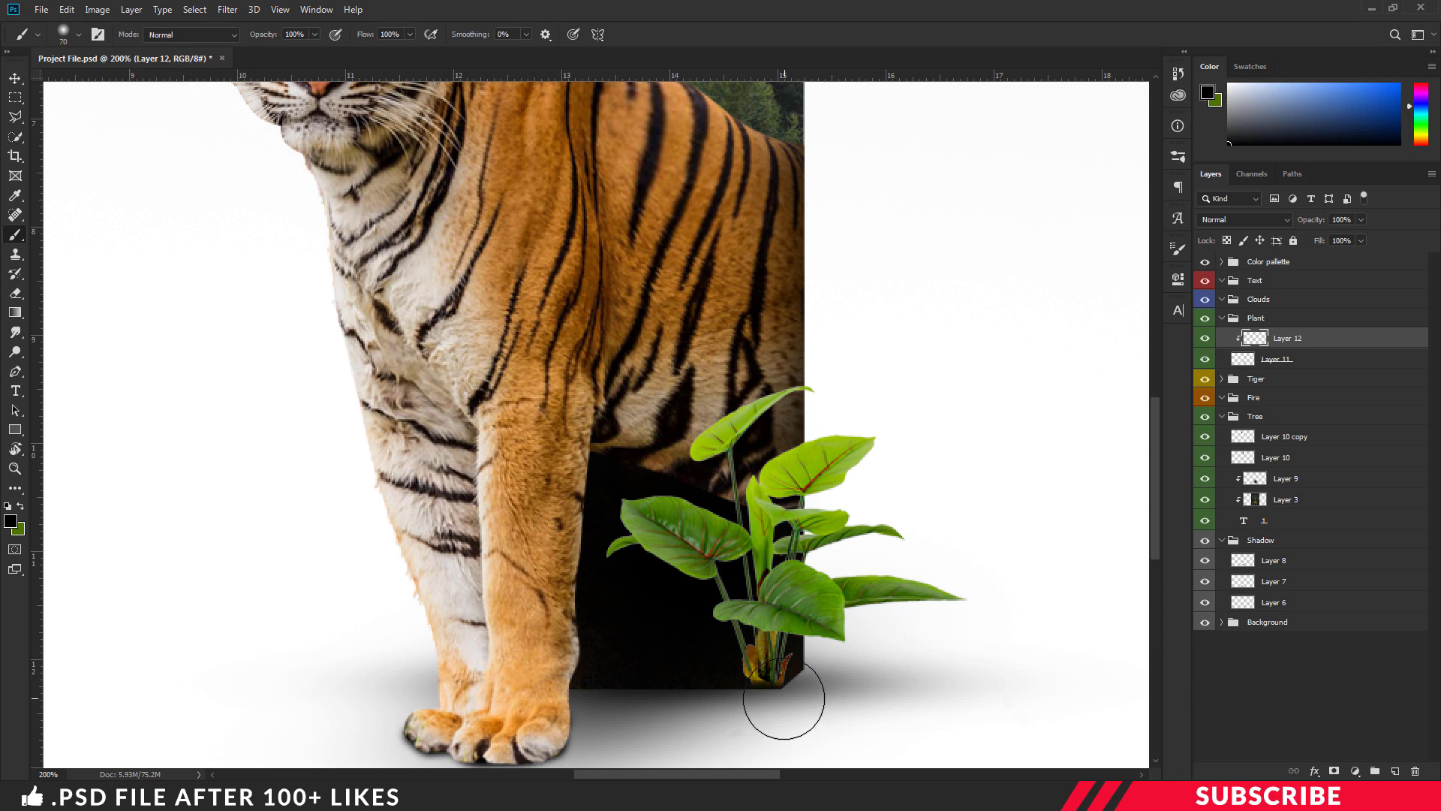
{"action": "left_click_drag", "start_coordinate": [777, 703], "coordinate": [762, 714]}
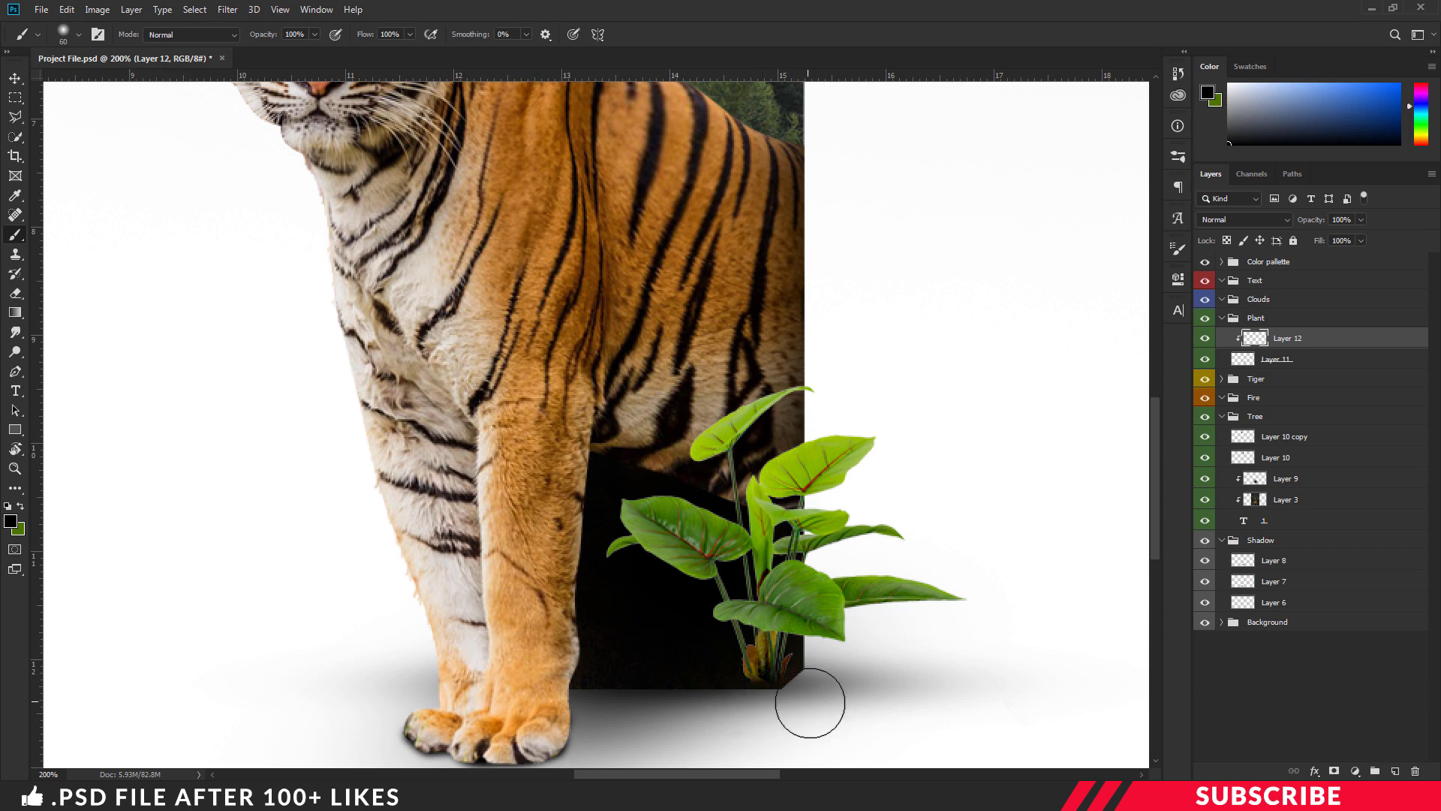
{"action": "key", "text": "ctrl+minus"}
{"action": "key", "text": "ctrl+minus"}
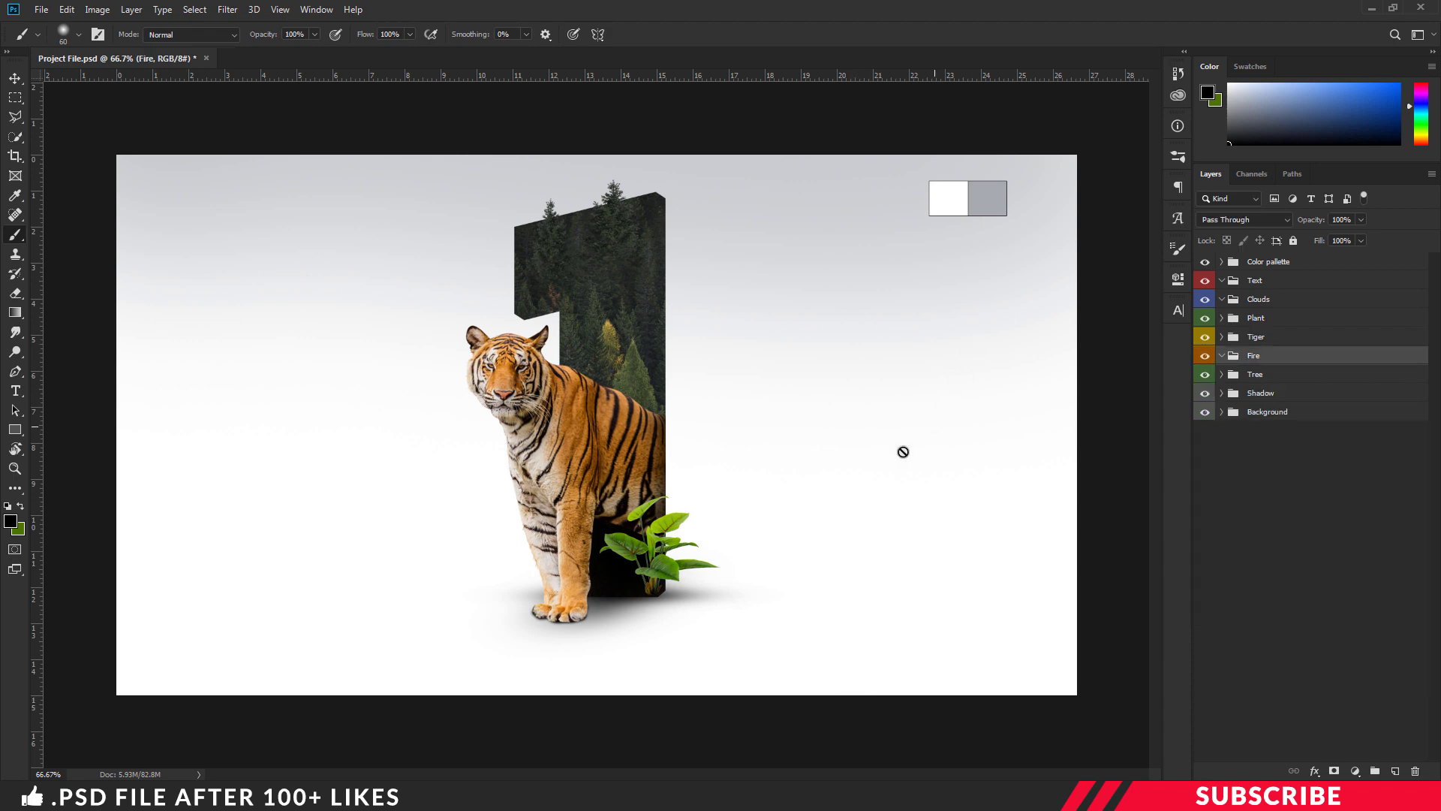
Open Image 5 in Photoshop, drag its flames into the Fire group as Layer 13, and close Image 5
{"action": "left_click", "coordinate": [18, 75]}
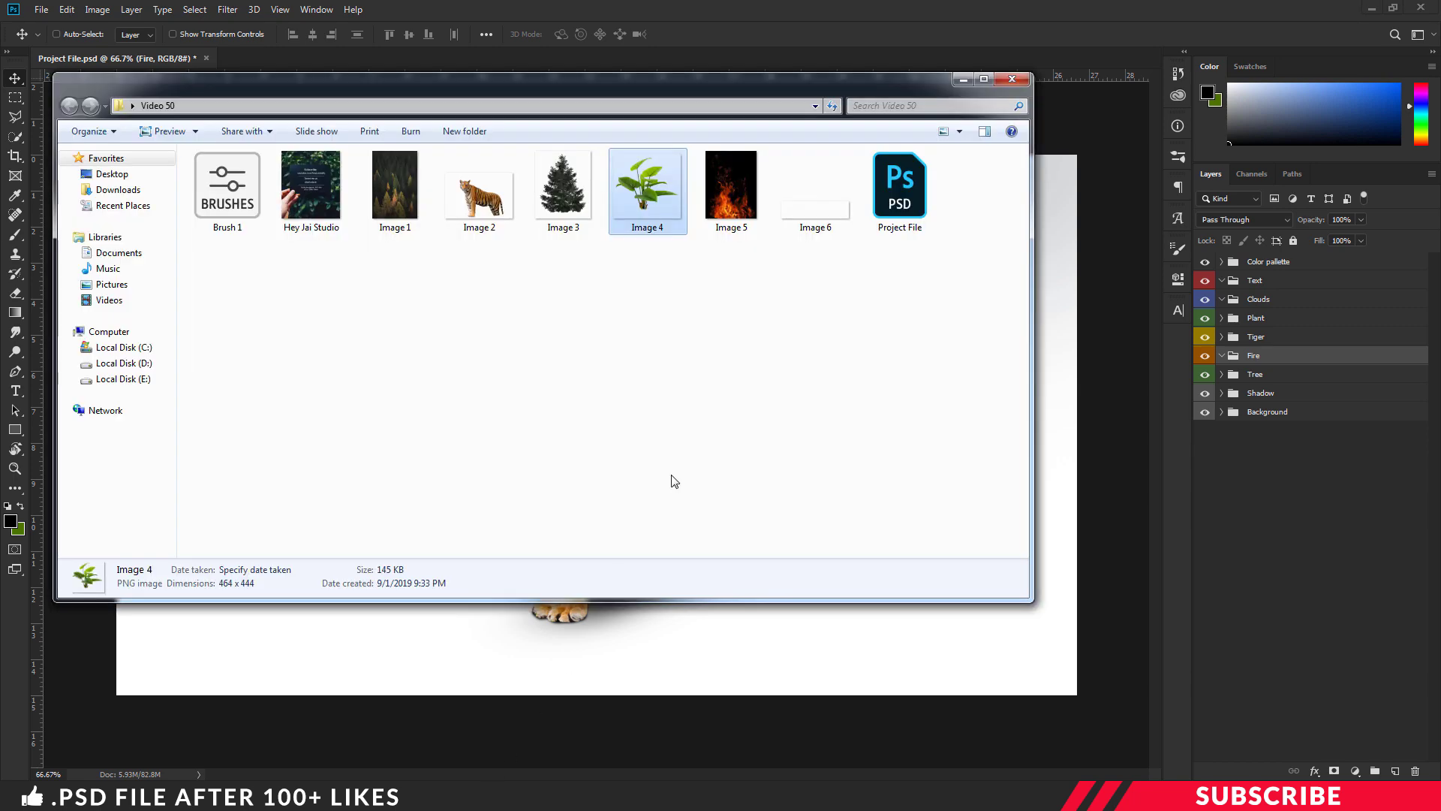
{"action": "left_click", "coordinate": [683, 387]}
{"action": "left_click", "coordinate": [734, 207]}
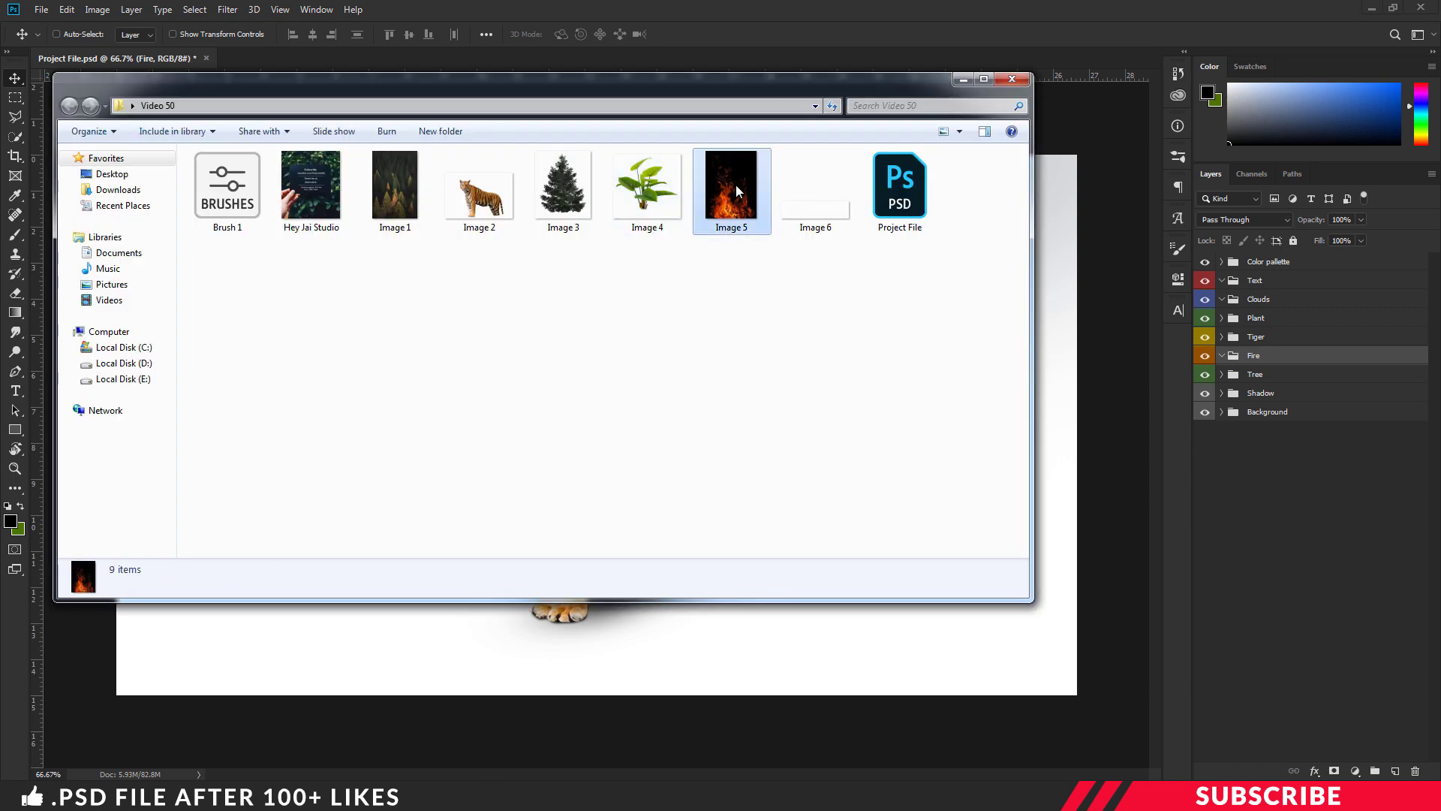
{"action": "right_click", "coordinate": [736, 191]}
{"action": "mouse_move", "coordinate": [930, 356]}
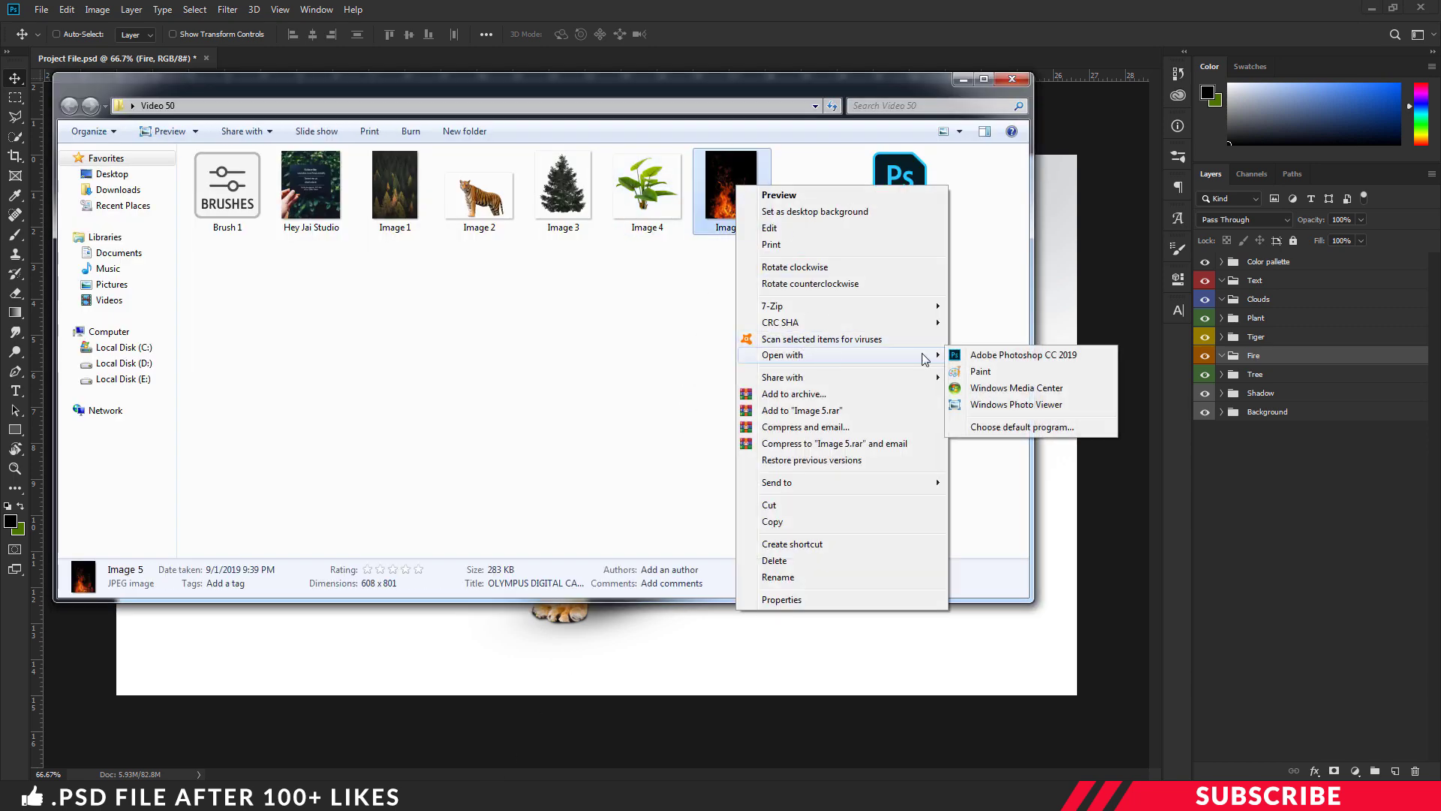
{"action": "left_click", "coordinate": [992, 356]}
{"action": "left_click_drag", "start_coordinate": [287, 65], "coordinate": [283, 116]}
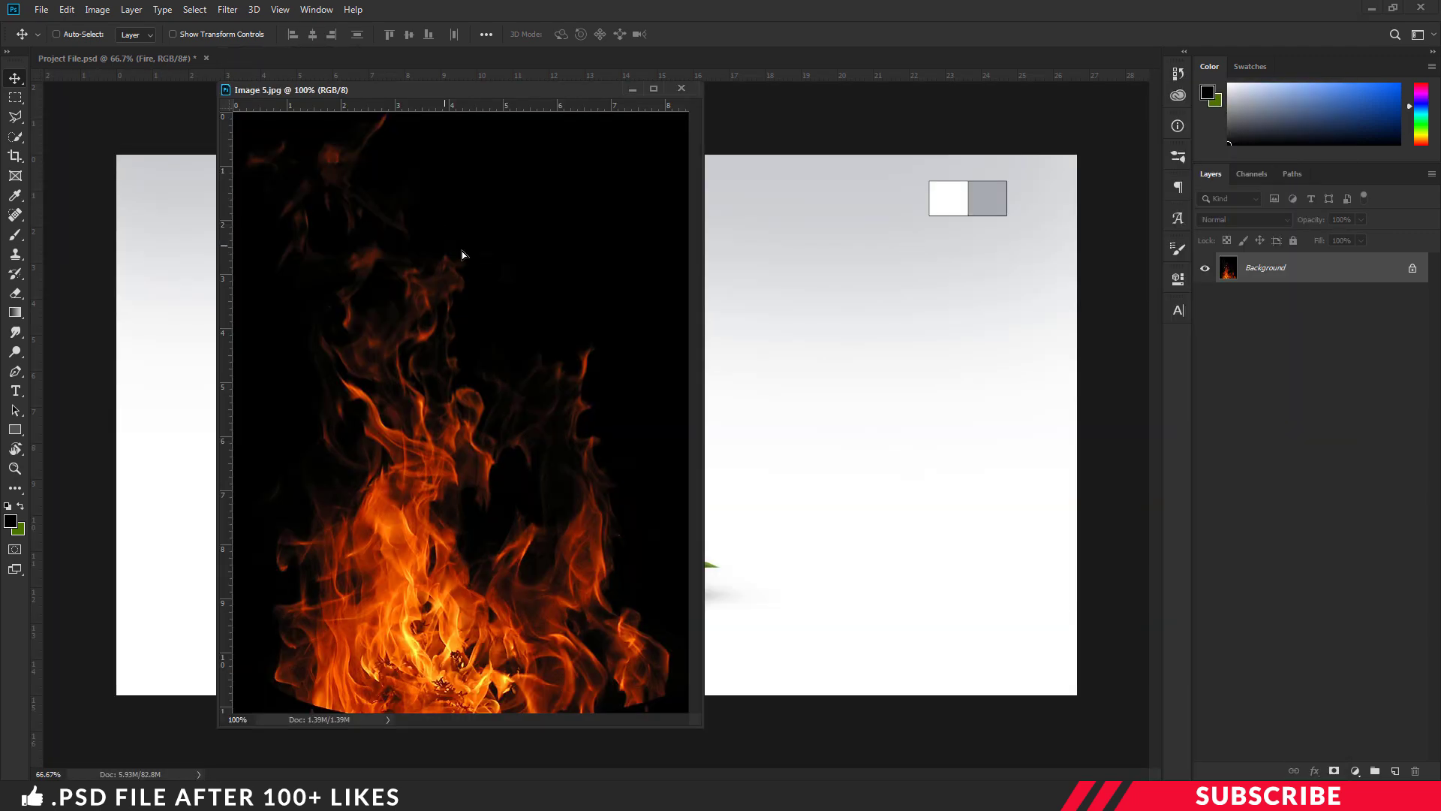
{"action": "left_click_drag", "start_coordinate": [460, 251], "coordinate": [814, 309]}
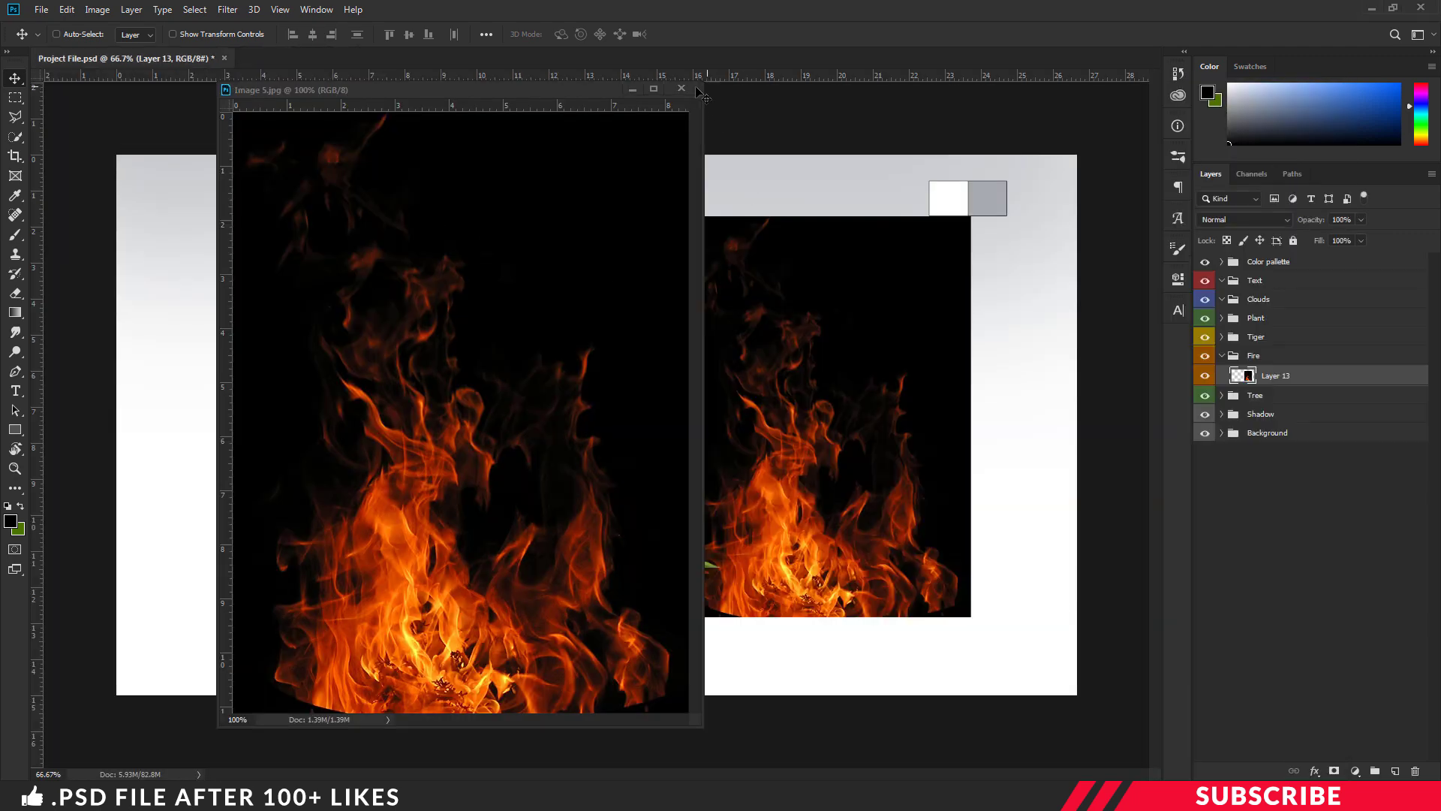
{"action": "key", "text": "ctrl+w"}
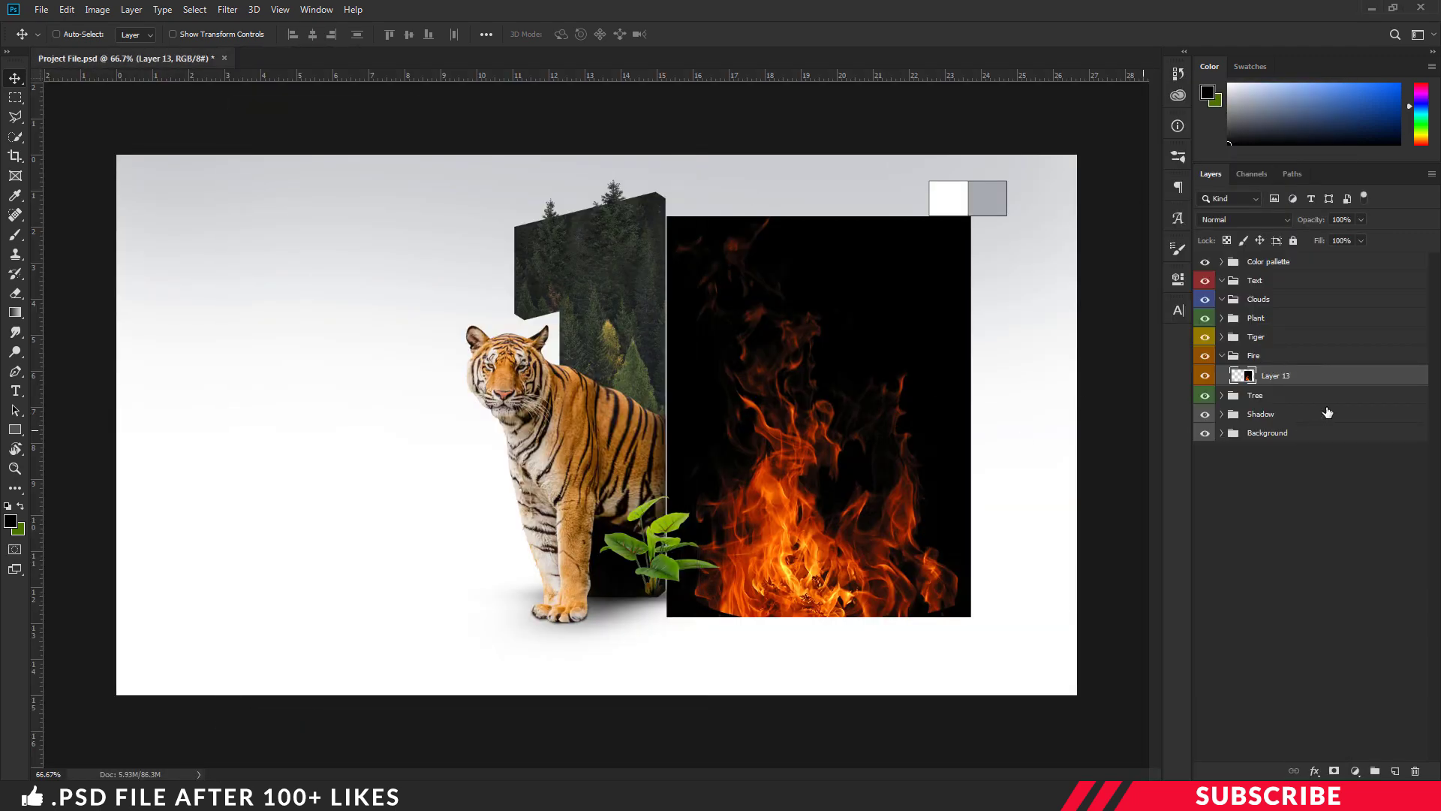
Move the fire over the numeral and set Layer 13's blend mode to Screen
{"action": "left_click_drag", "start_coordinate": [815, 485], "coordinate": [698, 452]}
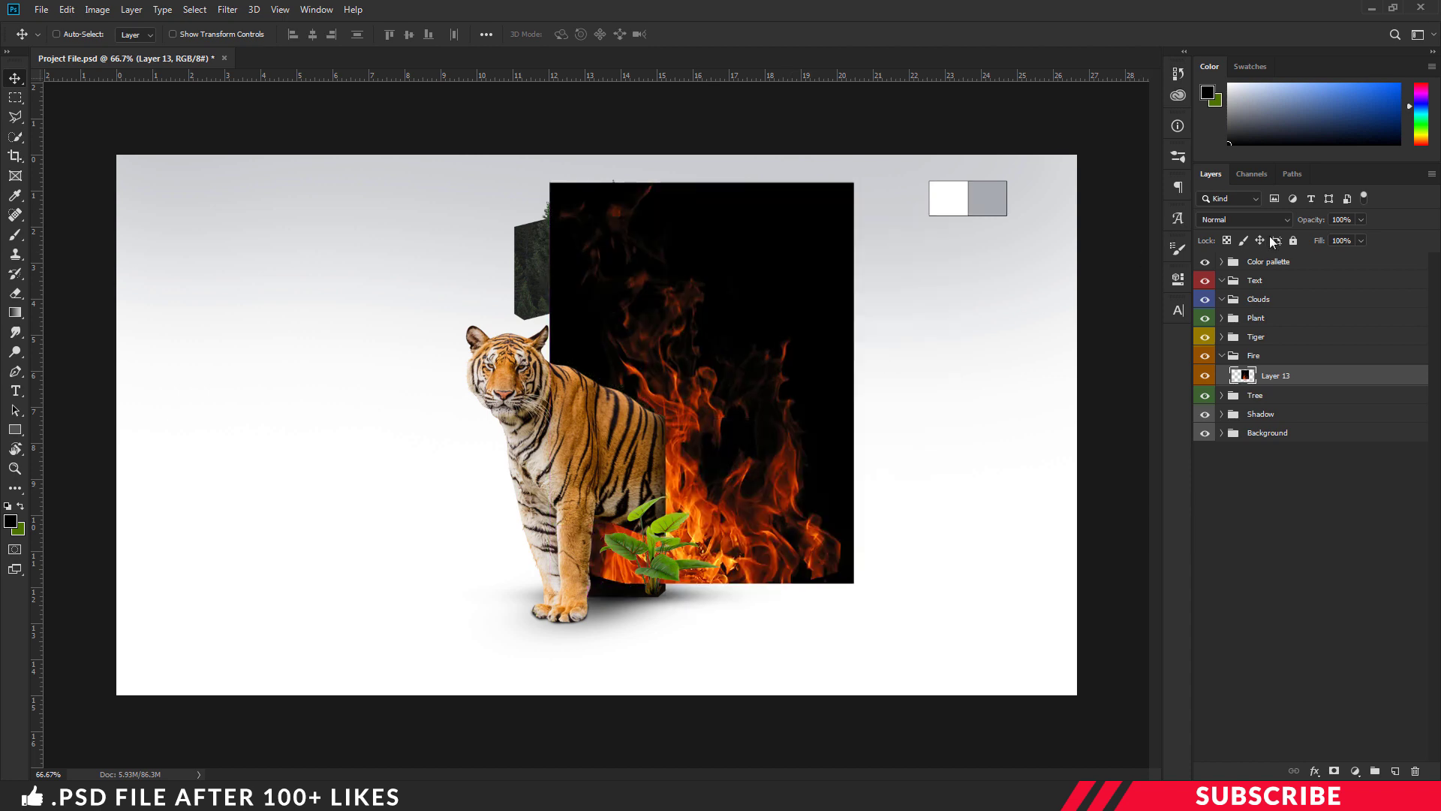
{"action": "left_click", "coordinate": [1268, 219]}
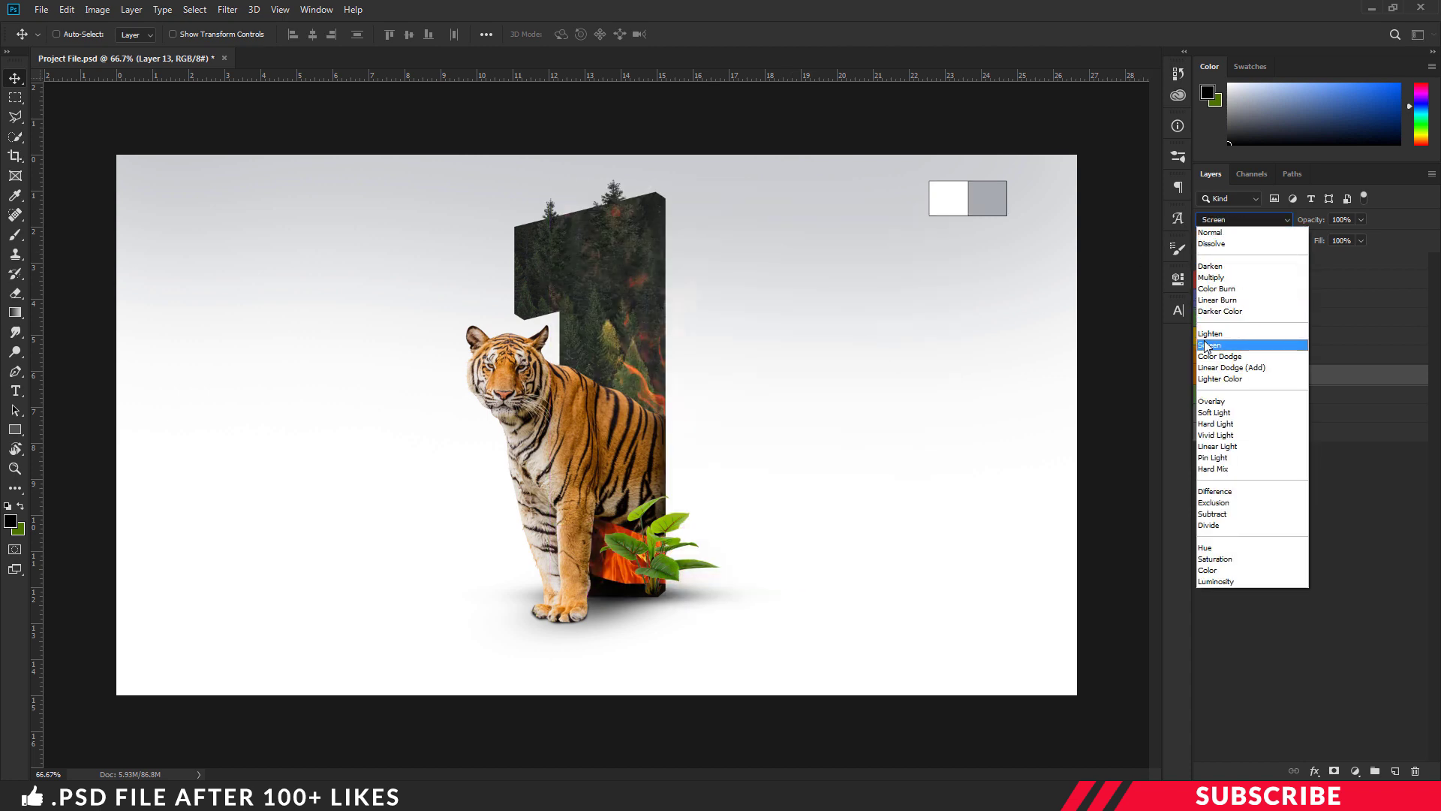
{"action": "left_click", "coordinate": [1247, 343]}
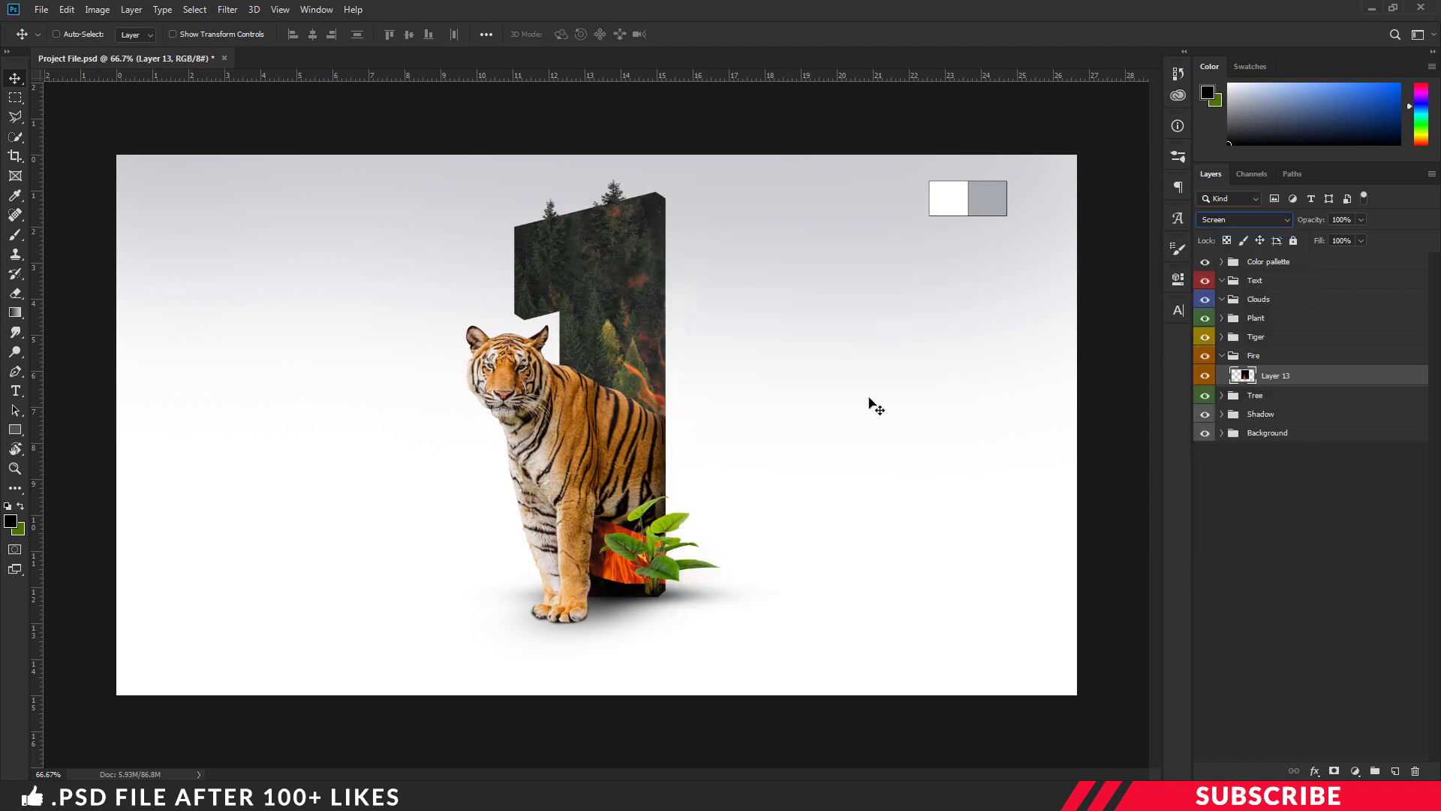
Scale the flames to about 47% and place them on the numeral beside the tiger
{"action": "key", "text": "ctrl"}
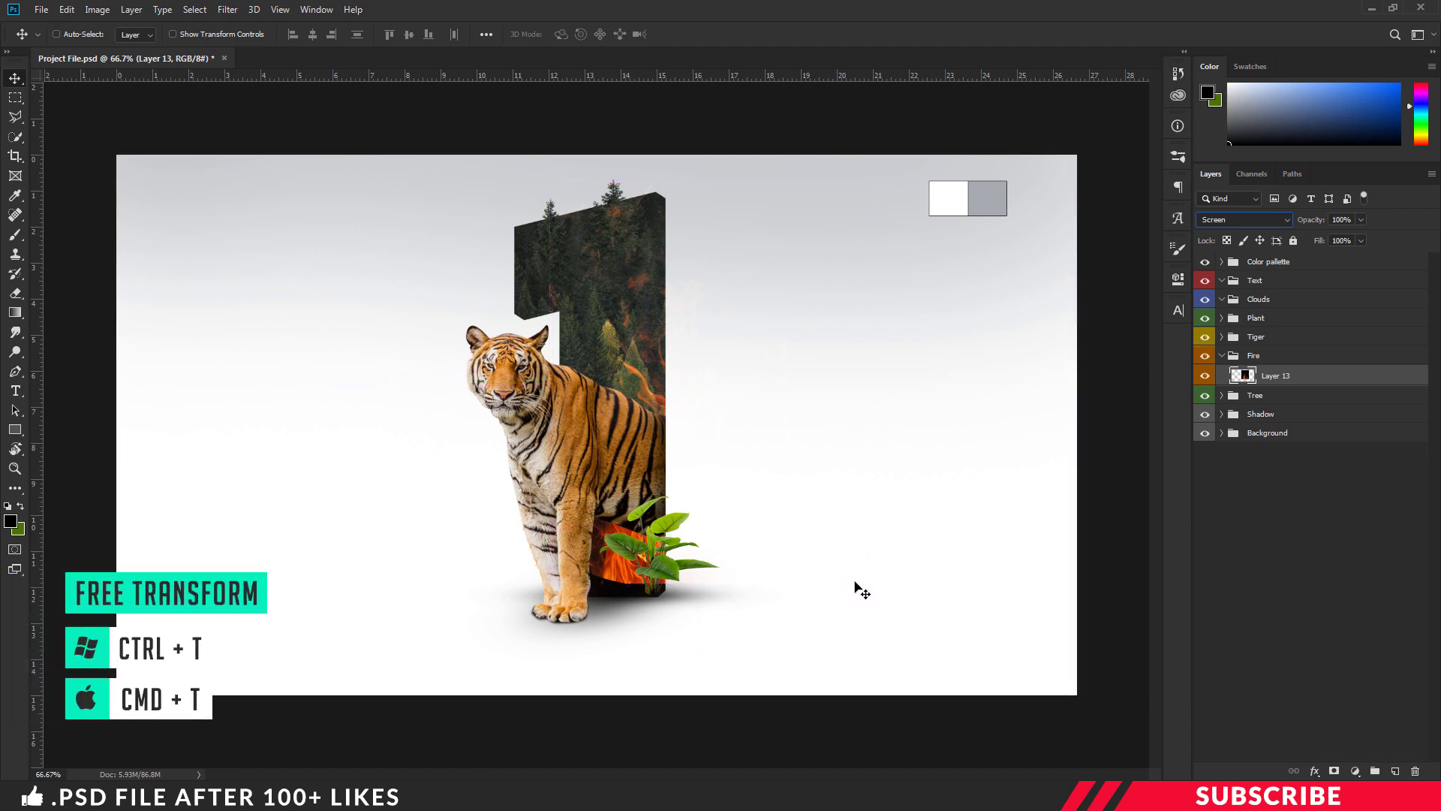
{"action": "key", "text": "ctrl+t"}
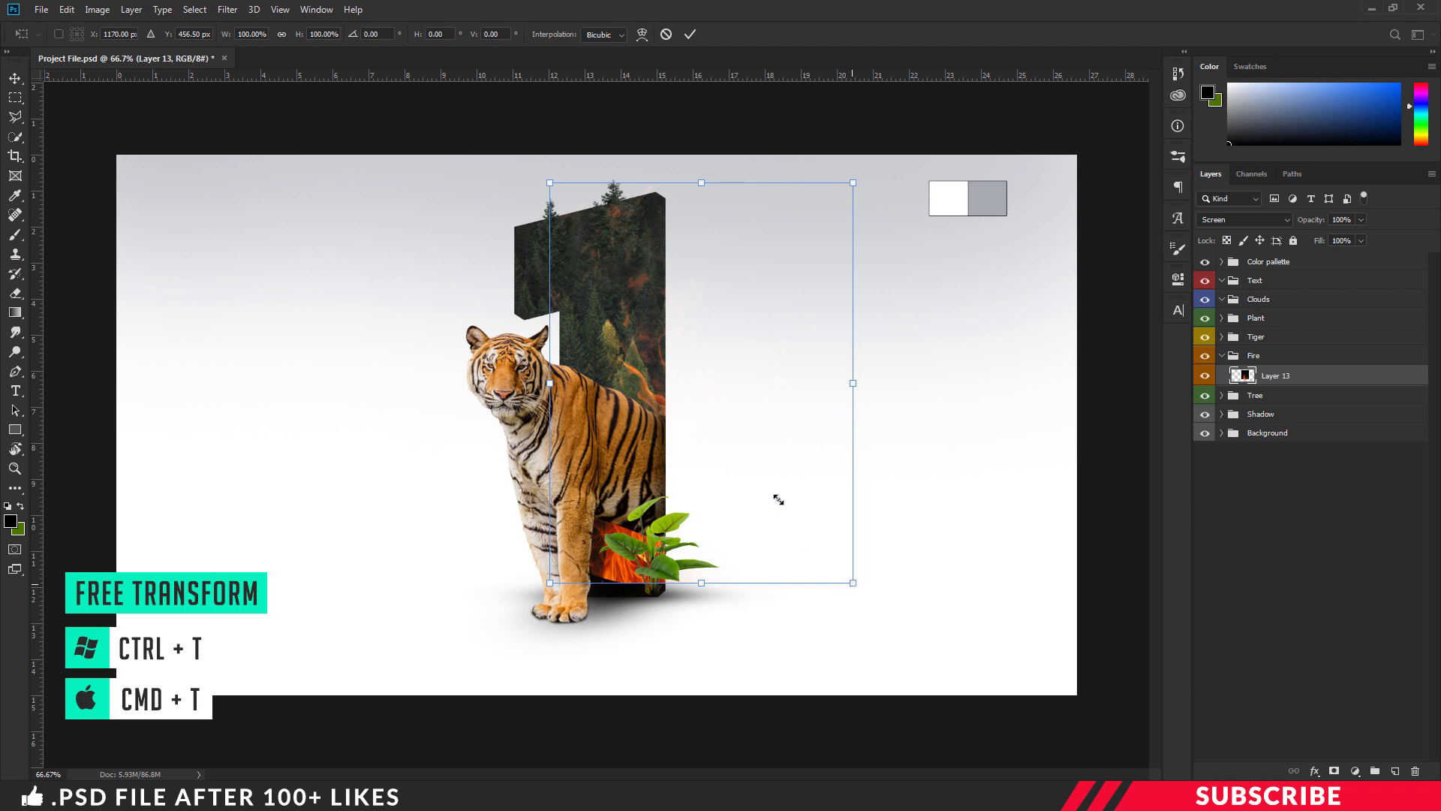
{"action": "left_click_drag", "start_coordinate": [778, 499], "coordinate": [638, 363]}
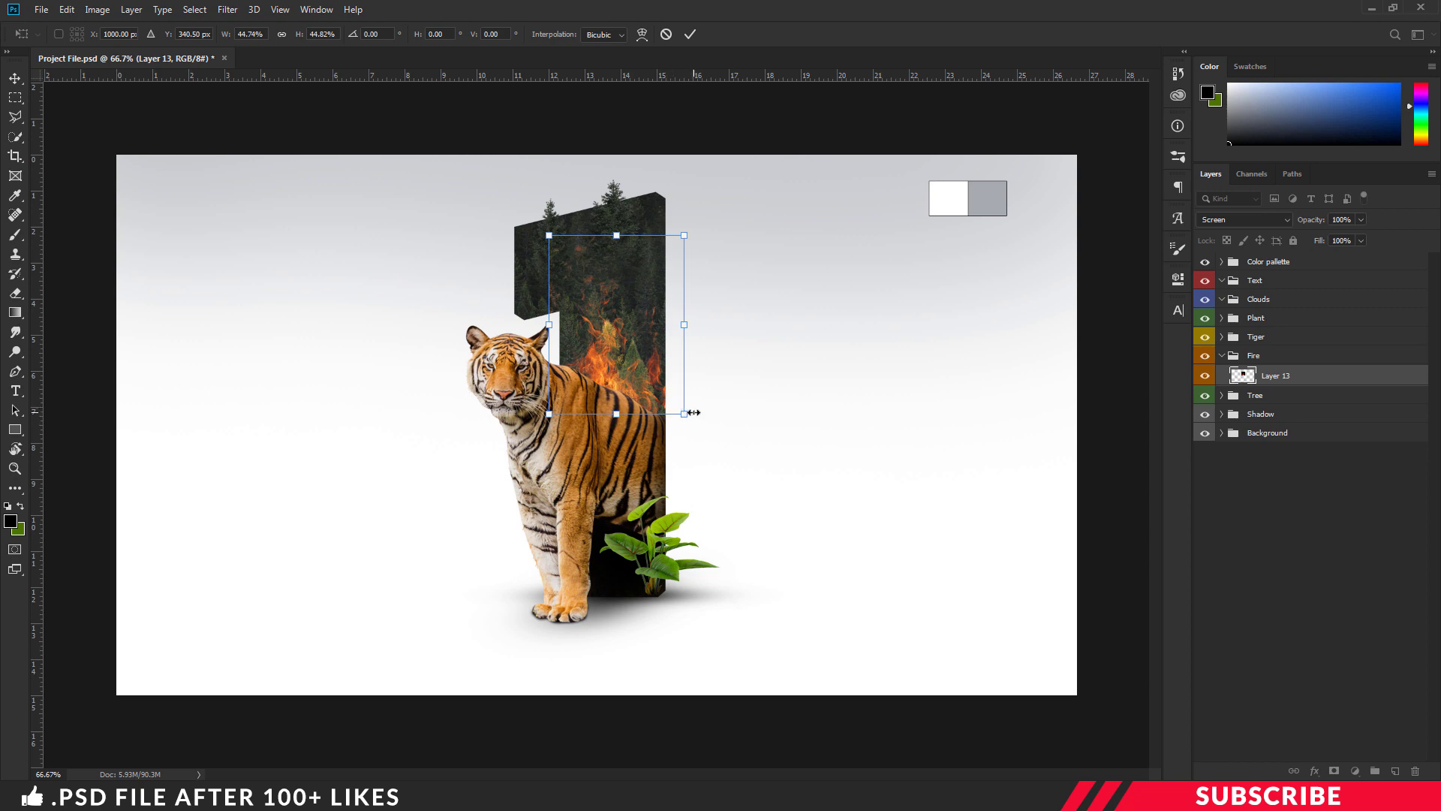
{"action": "key", "text": "Up"}
{"action": "left_click_drag", "start_coordinate": [686, 235], "coordinate": [688, 230]}
{"action": "left_click_drag", "start_coordinate": [647, 332], "coordinate": [647, 334]}
{"action": "key", "text": "Return"}
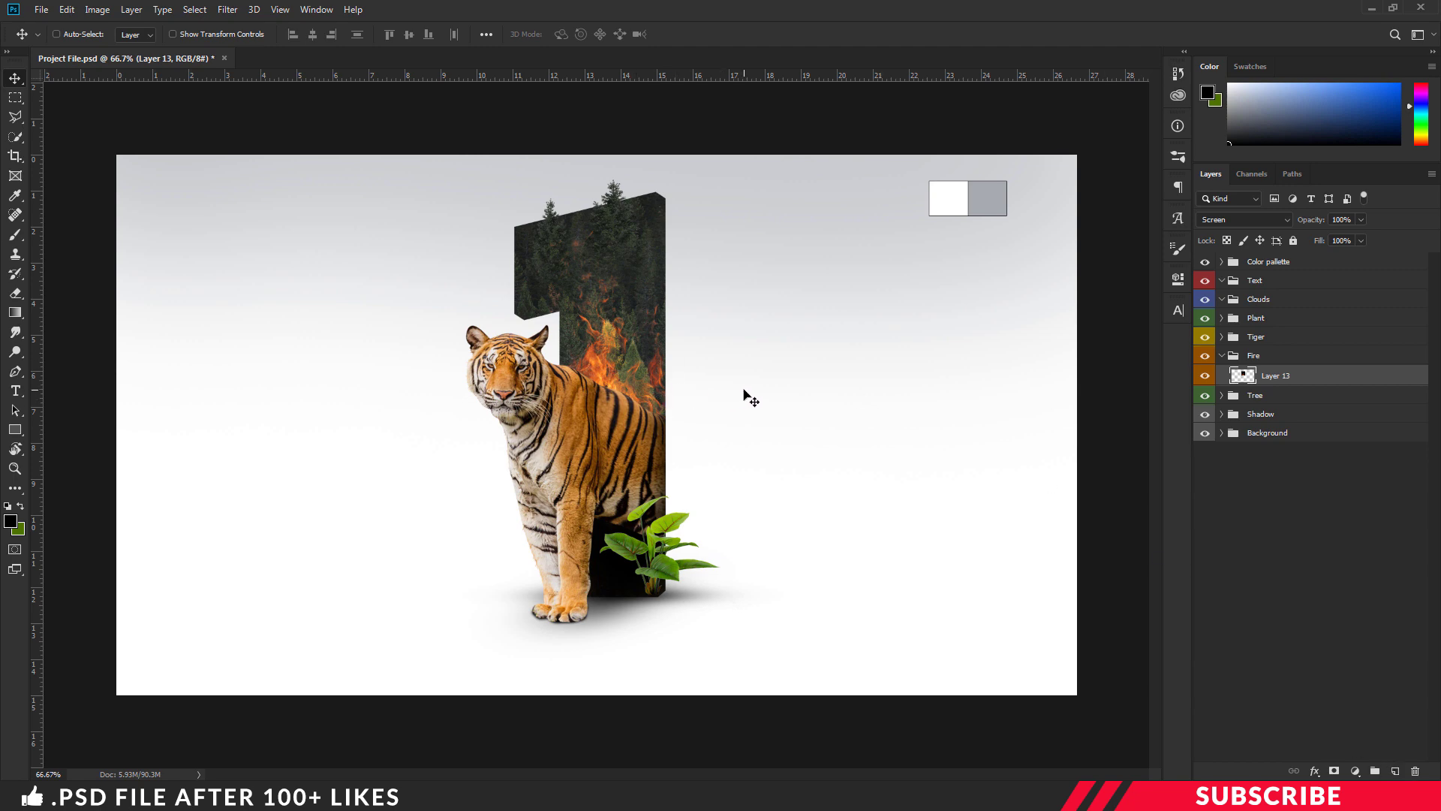
Load the Brush 1 brush file and add a new Layer 14 beneath the fire layer
{"action": "key", "text": "alt+Tab"}
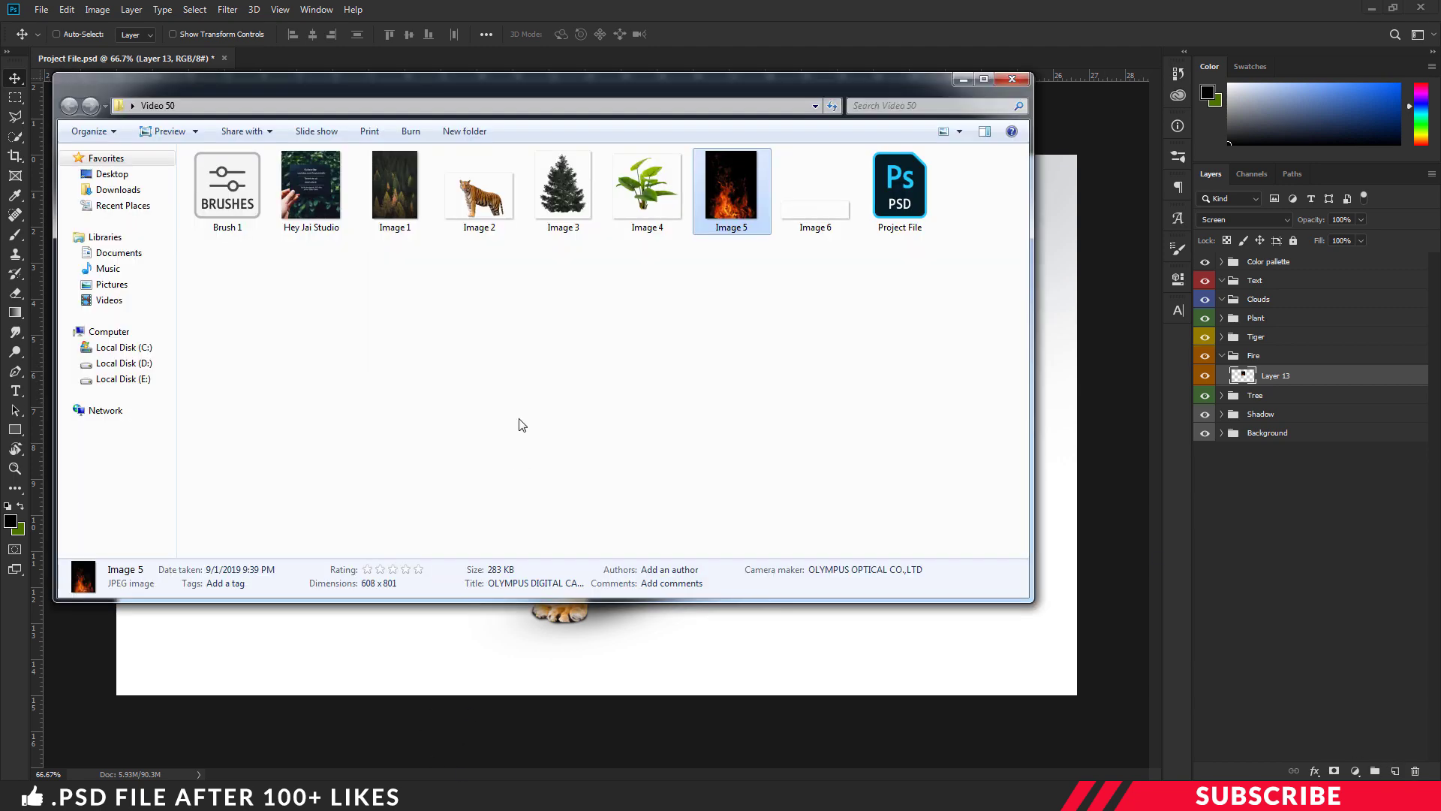
{"action": "left_click", "coordinate": [244, 211]}
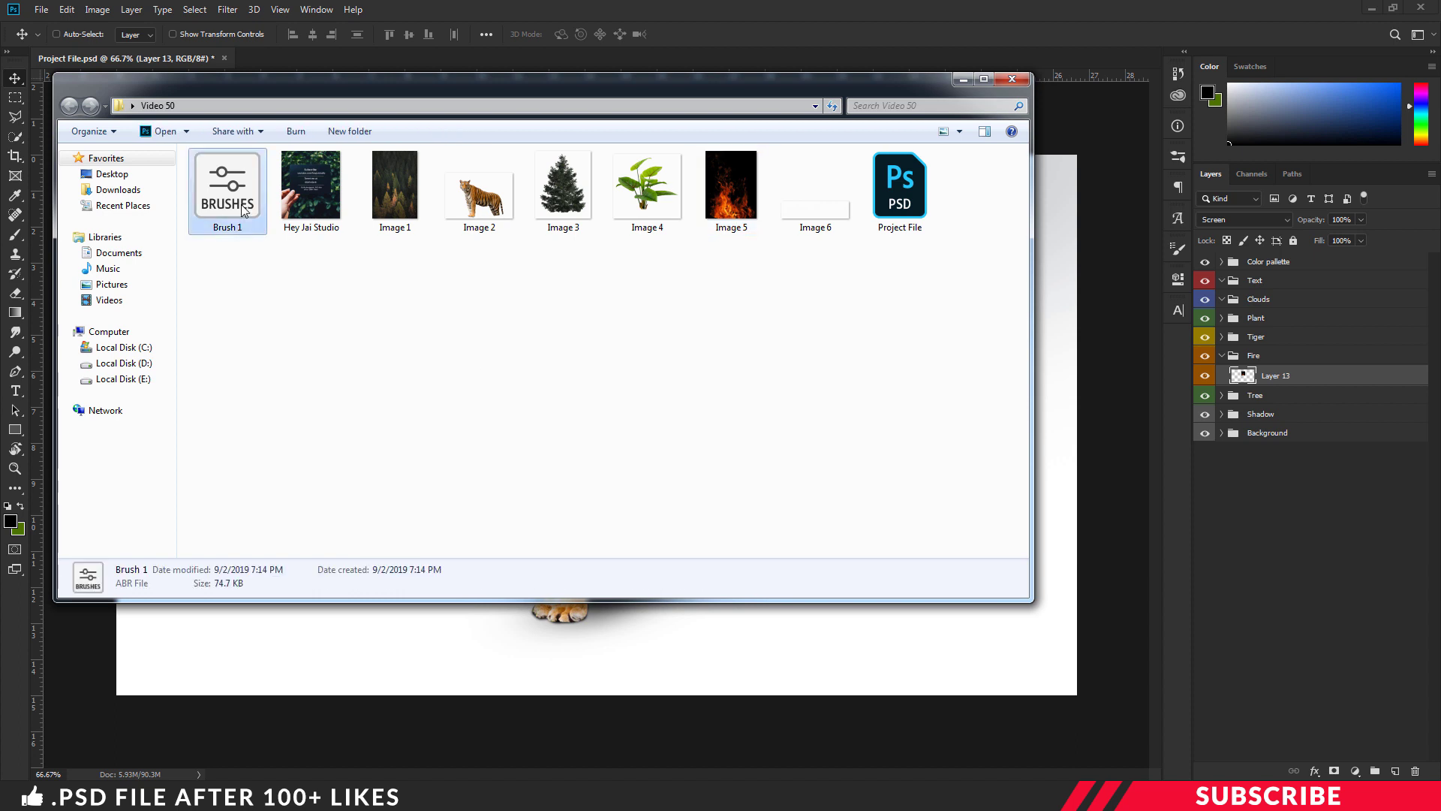
{"action": "double_click", "coordinate": [240, 192]}
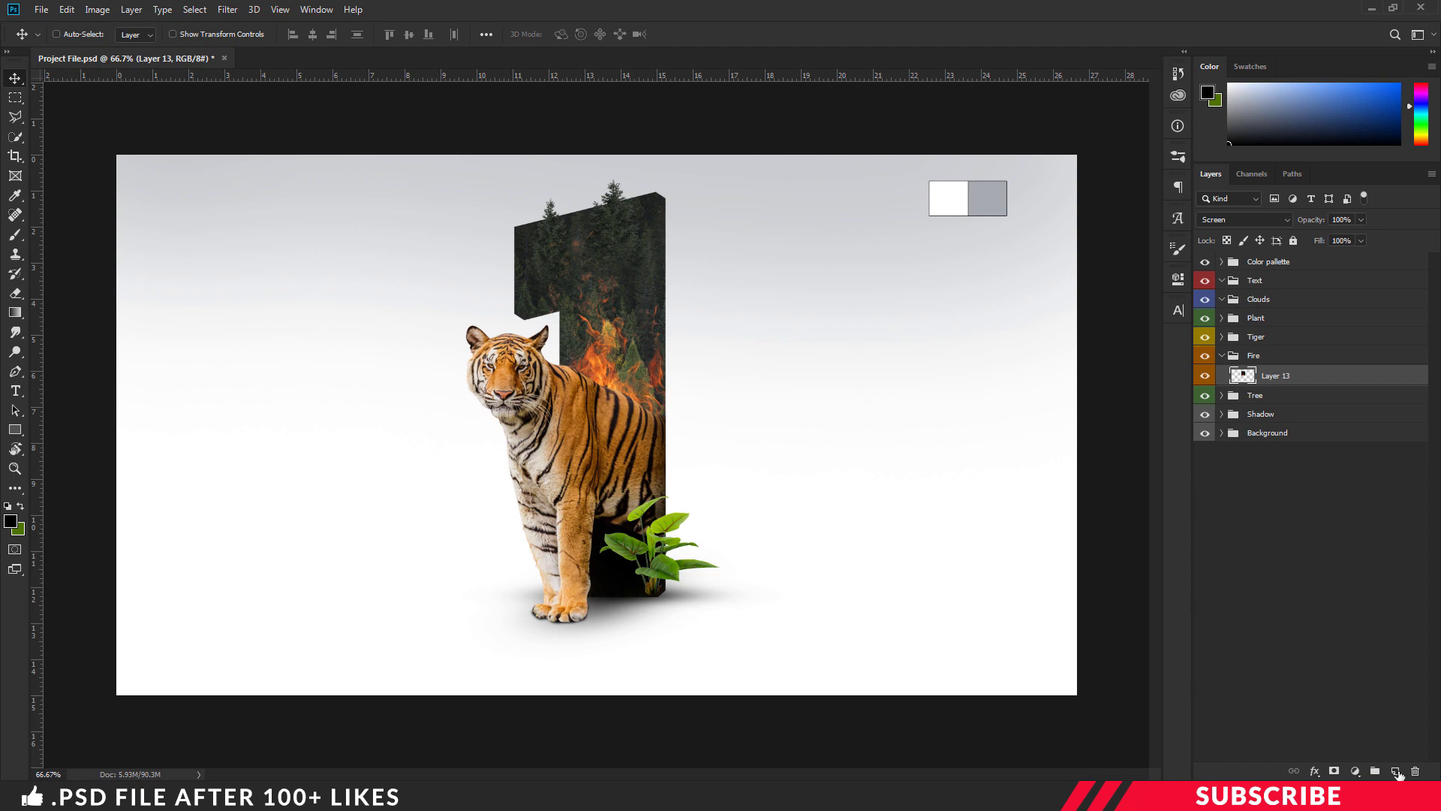
{"action": "left_click", "coordinate": [1396, 771]}
{"action": "mouse_move", "coordinate": [1302, 379]}
{"action": "left_mouse_down"}
{"action": "mouse_move", "coordinate": [1299, 402]}
{"action": "mouse_move", "coordinate": [1286, 399]}
{"action": "left_mouse_up"}
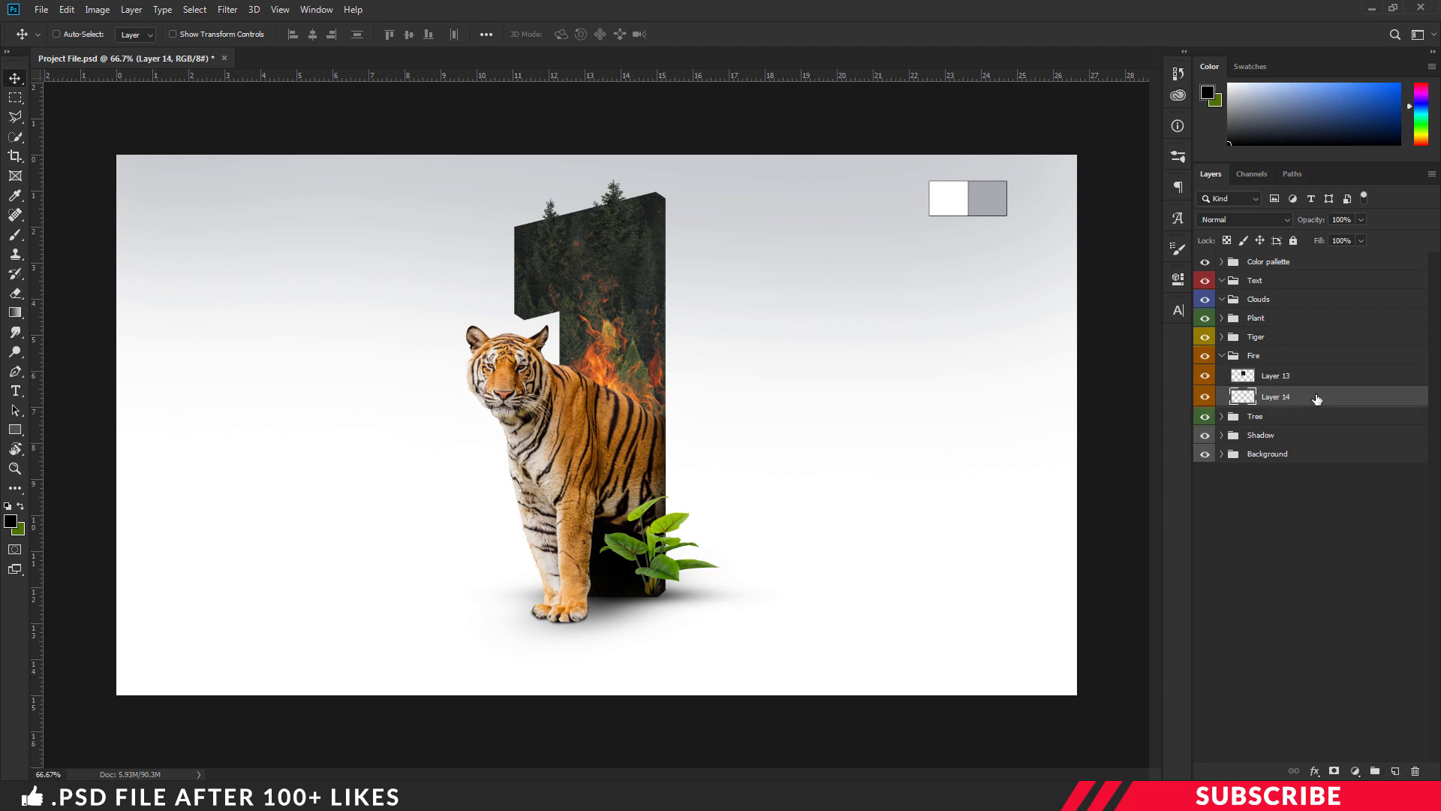
Paint dark smoke right of the flames with the black Cloud6 brush at 200 px, 65% flow
{"action": "key", "text": "b"}
{"action": "left_click", "coordinate": [11, 521]}
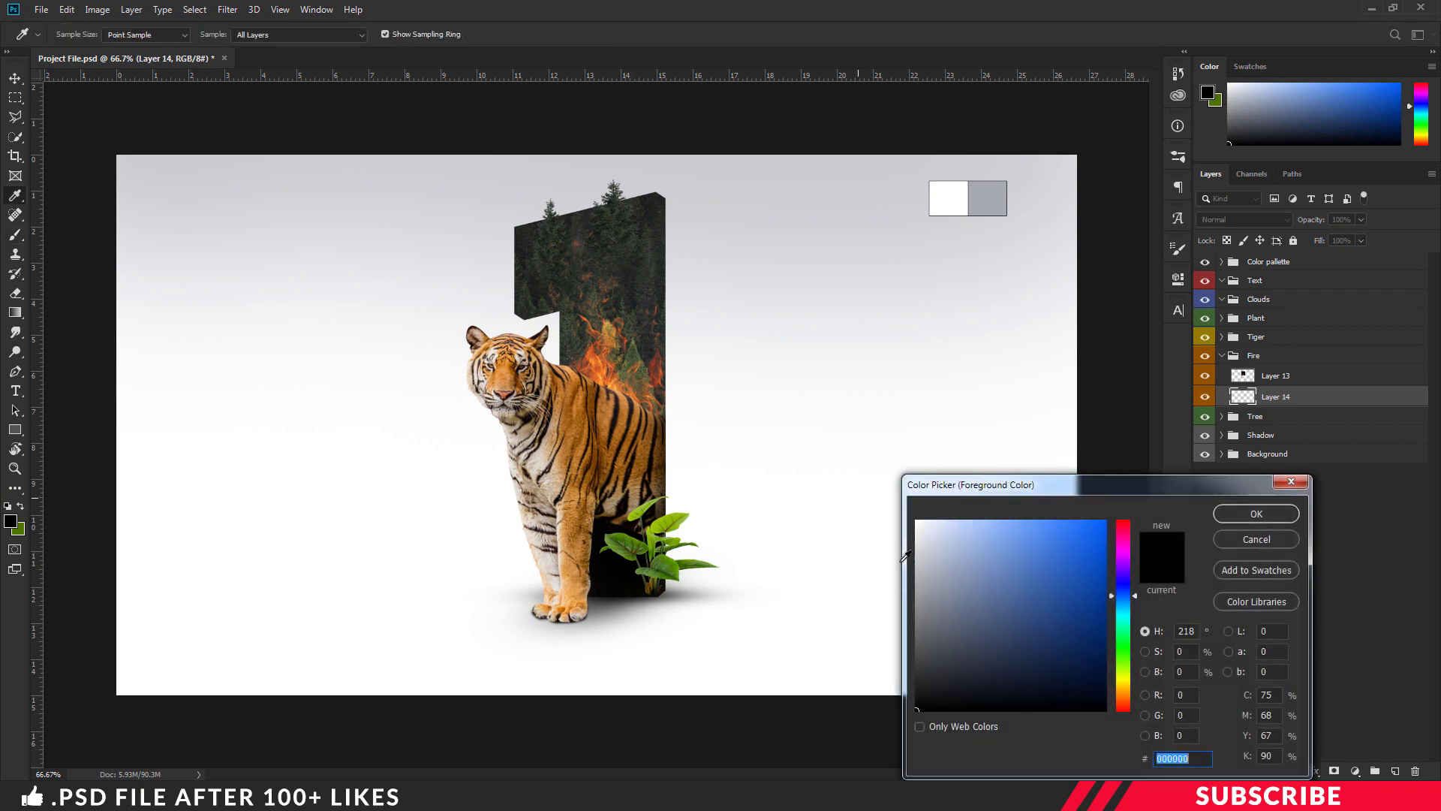
{"action": "left_click", "coordinate": [1272, 512]}
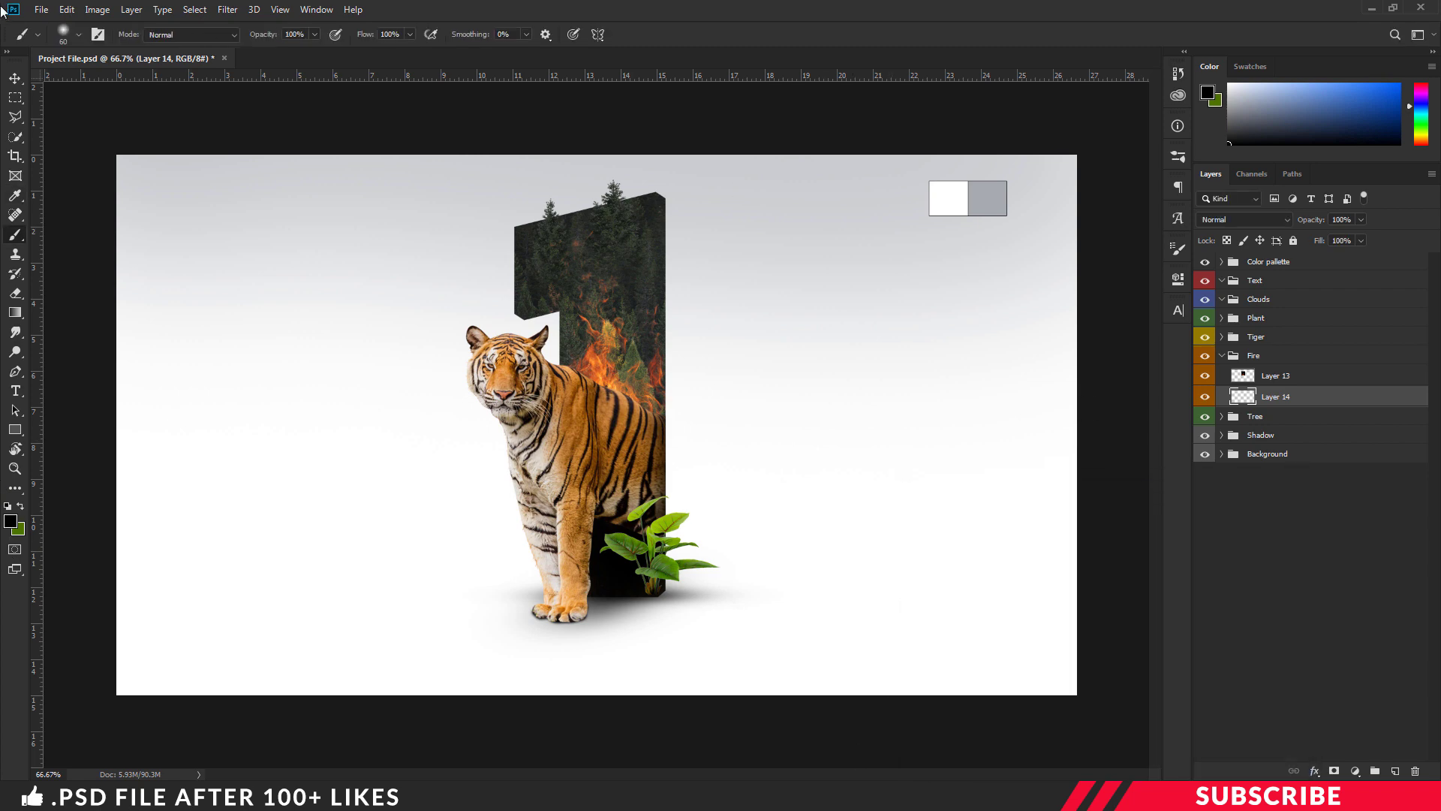
{"action": "left_click", "coordinate": [78, 35]}
{"action": "scroll", "coordinate": [200, 532], "scroll_direction": "down", "scroll_amount": 2}
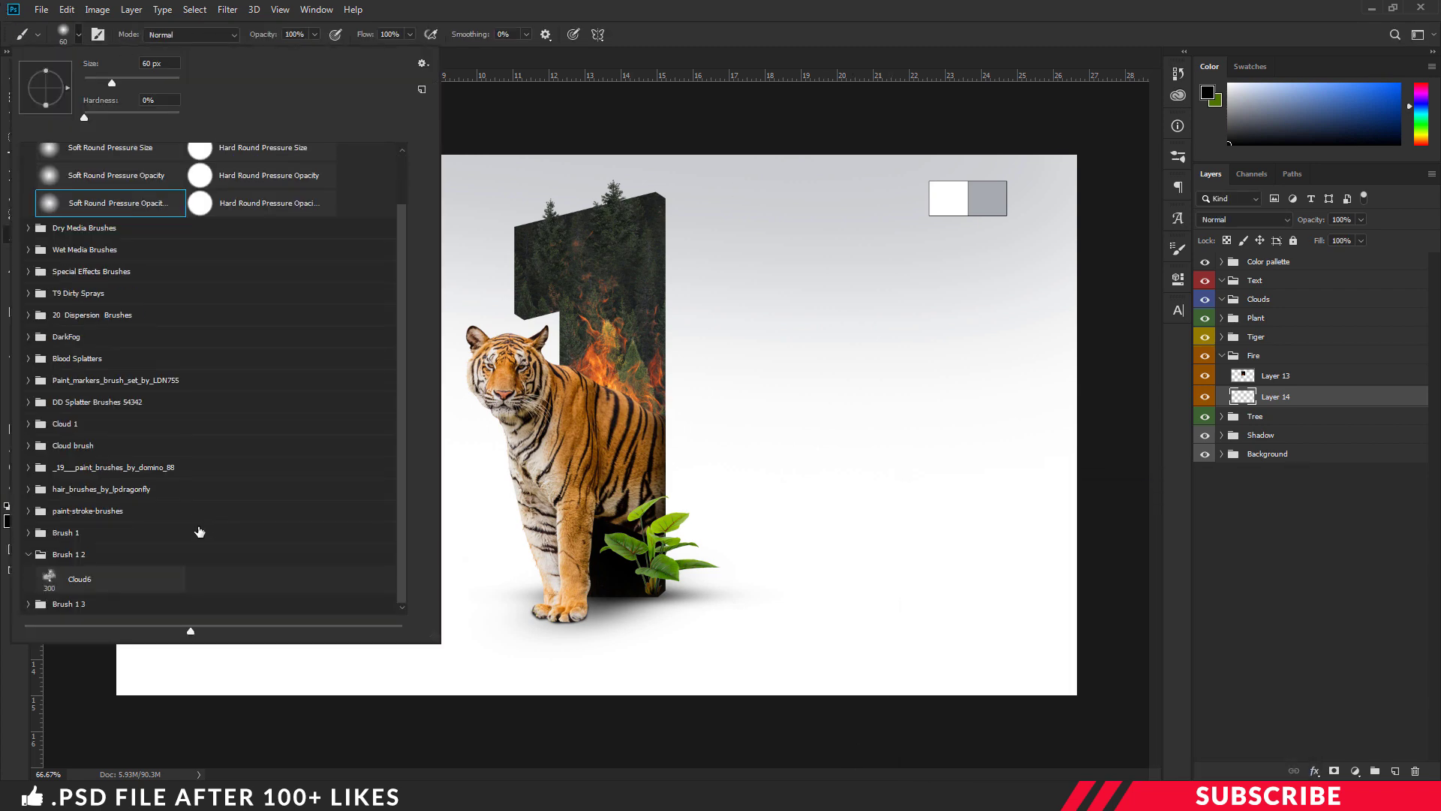
{"action": "left_click", "coordinate": [97, 582]}
{"action": "left_click", "coordinate": [755, 32]}
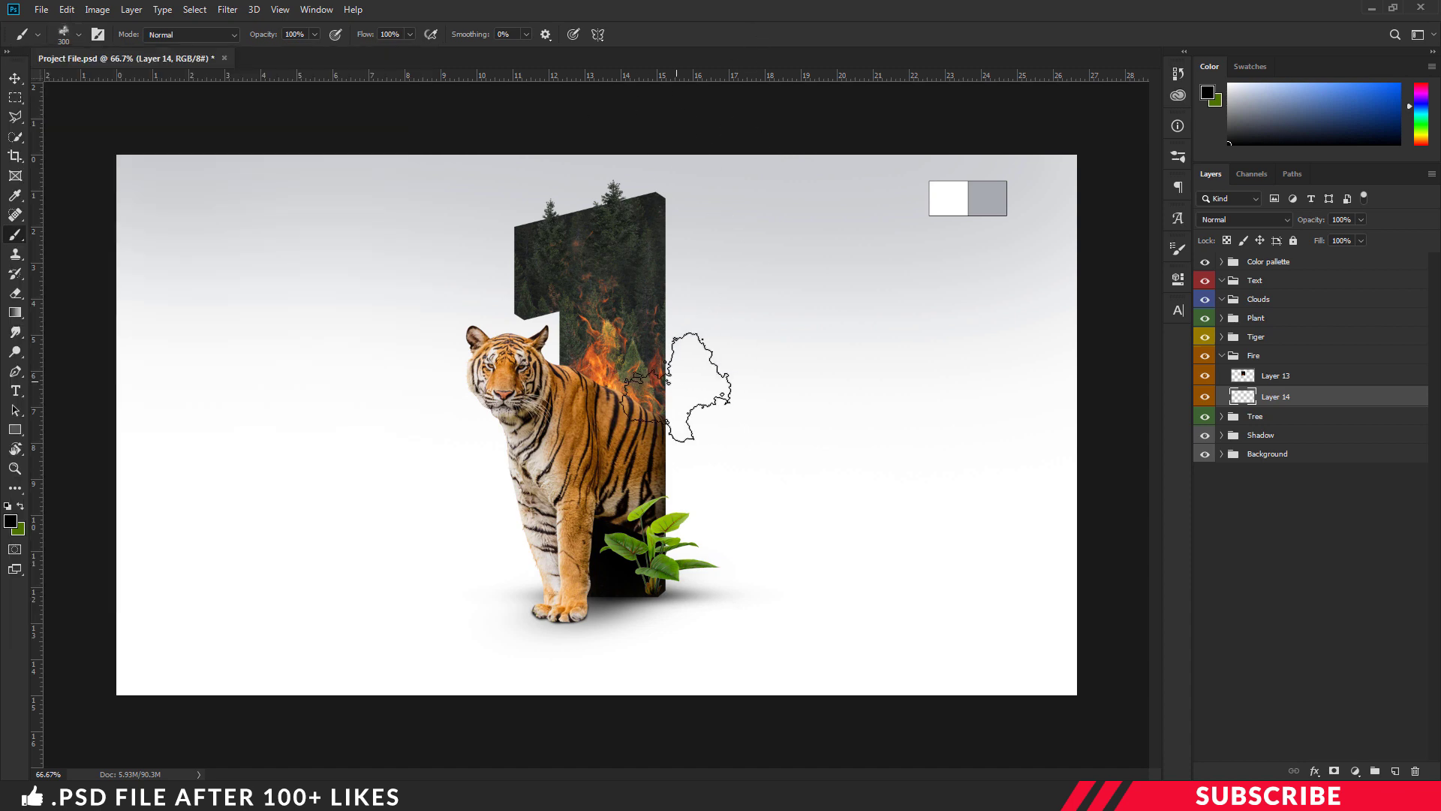
{"action": "key", "text": "bracketleft"}
{"action": "key", "text": "bracketleft"}
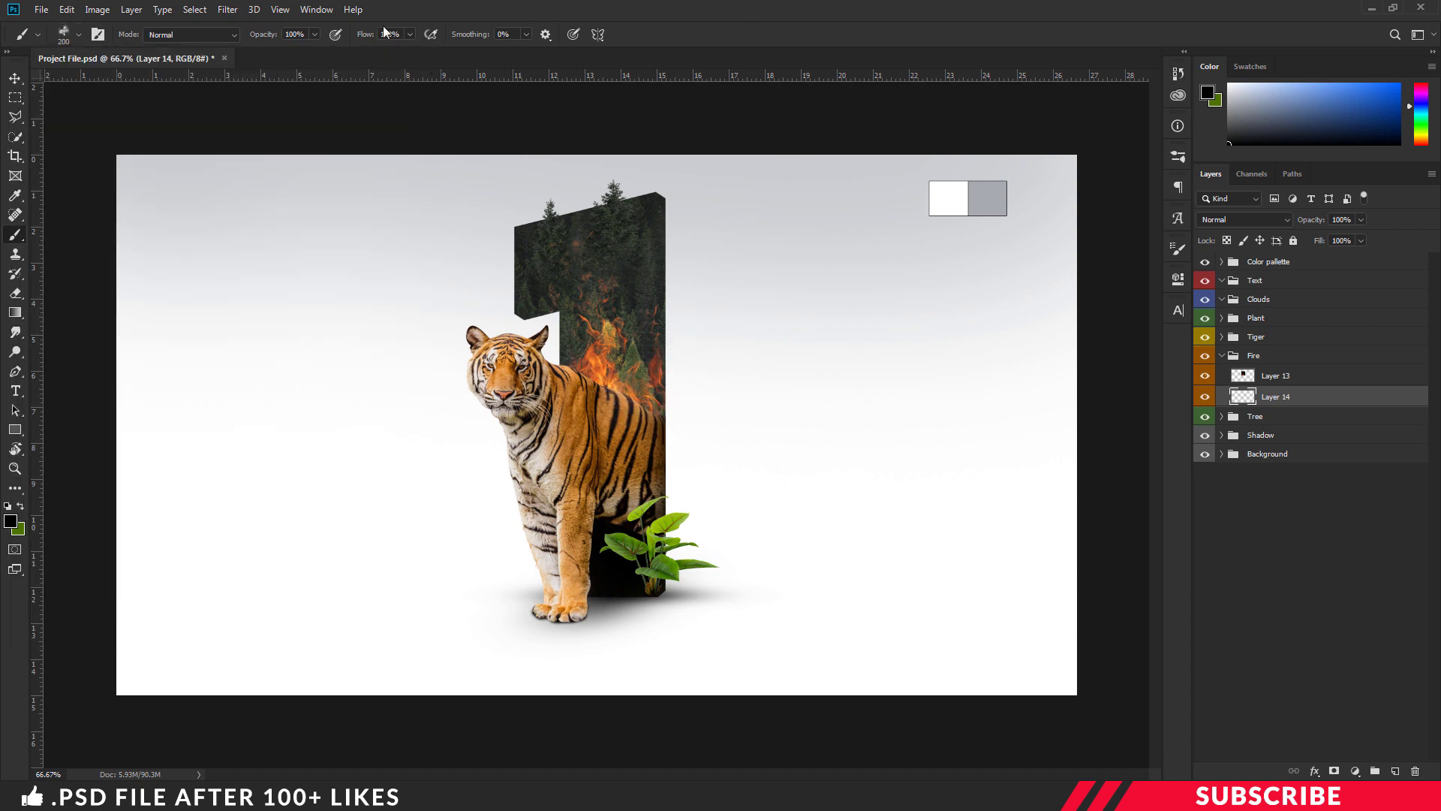
{"action": "left_click", "coordinate": [409, 35]}
{"action": "left_click_drag", "start_coordinate": [389, 51], "coordinate": [385, 51]}
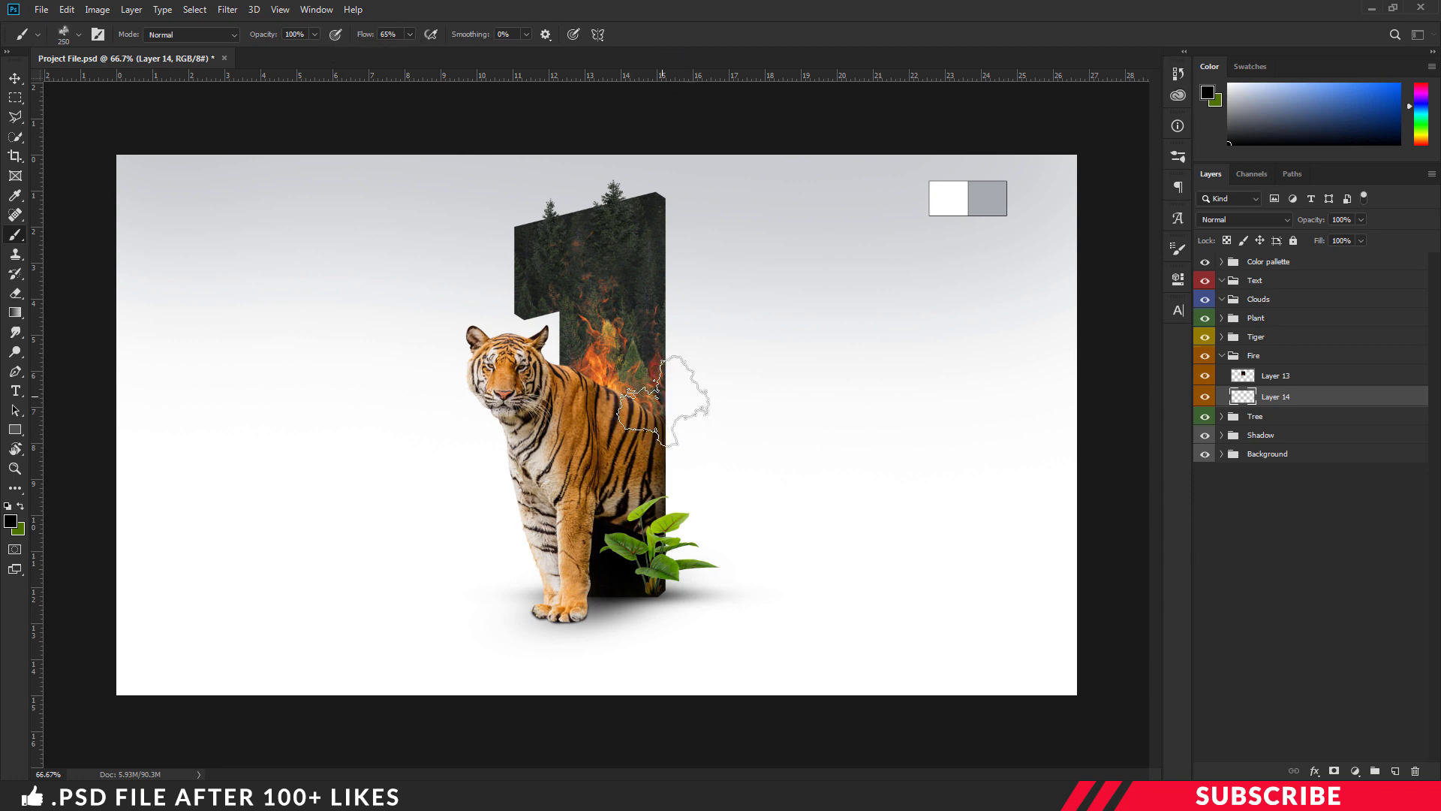
{"action": "left_click", "coordinate": [685, 397]}
{"action": "key", "text": "bracketleft"}
{"action": "key", "text": "bracketleft"}
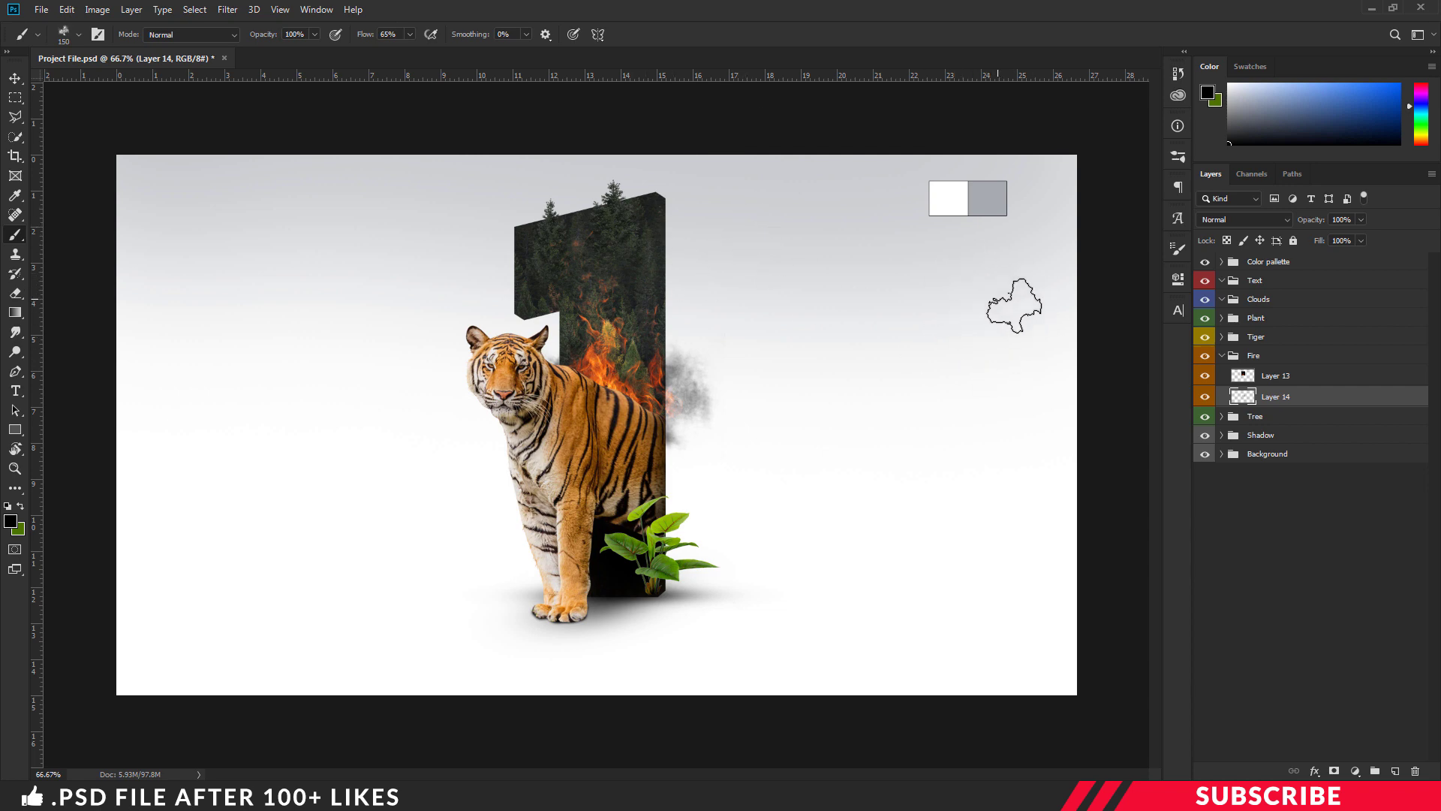
Hide the colour palette group, select the Clouds group, and open Image 6 in Photoshop
{"action": "left_click", "coordinate": [1205, 261]}
{"action": "left_click", "coordinate": [1268, 301]}
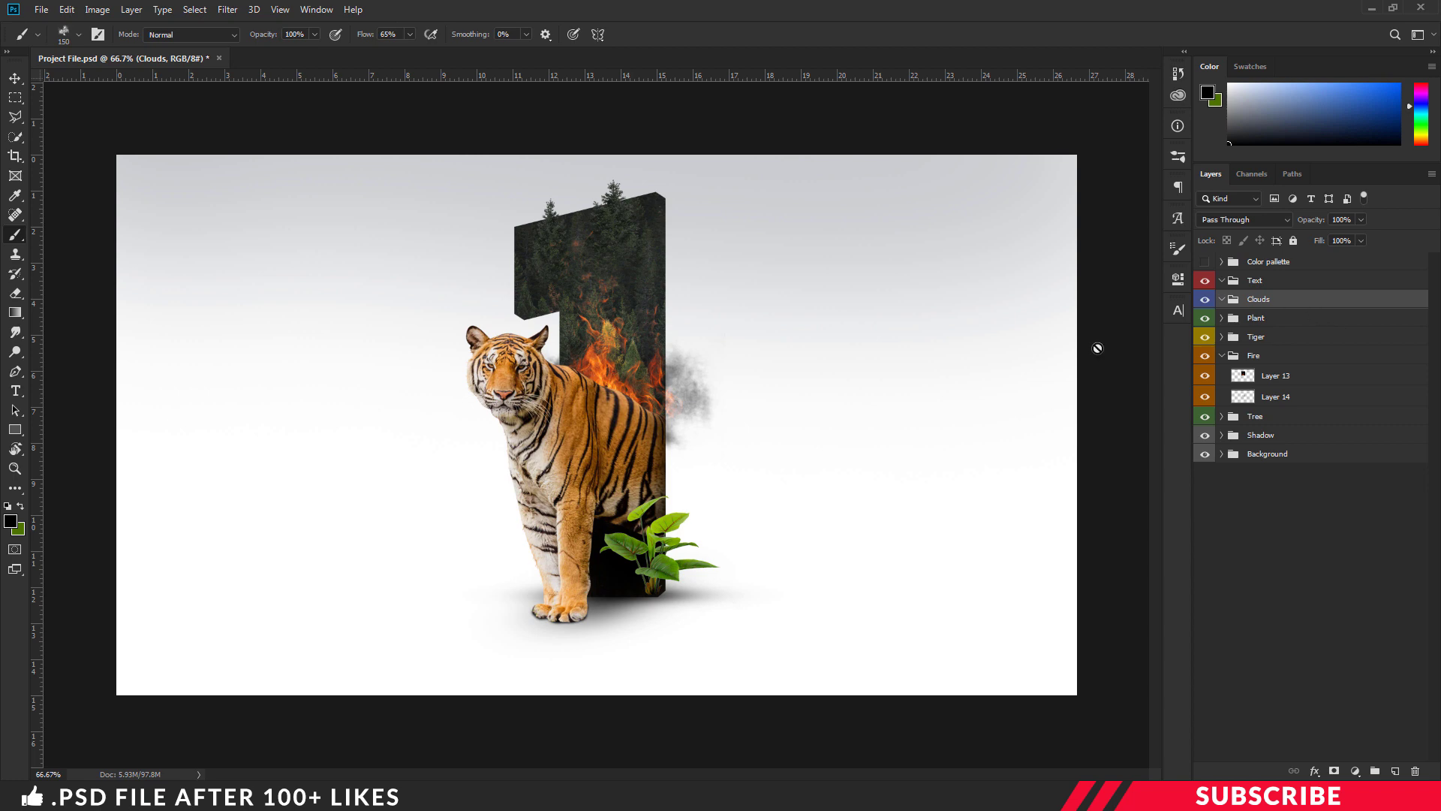
{"action": "key", "text": "alt+Tab"}
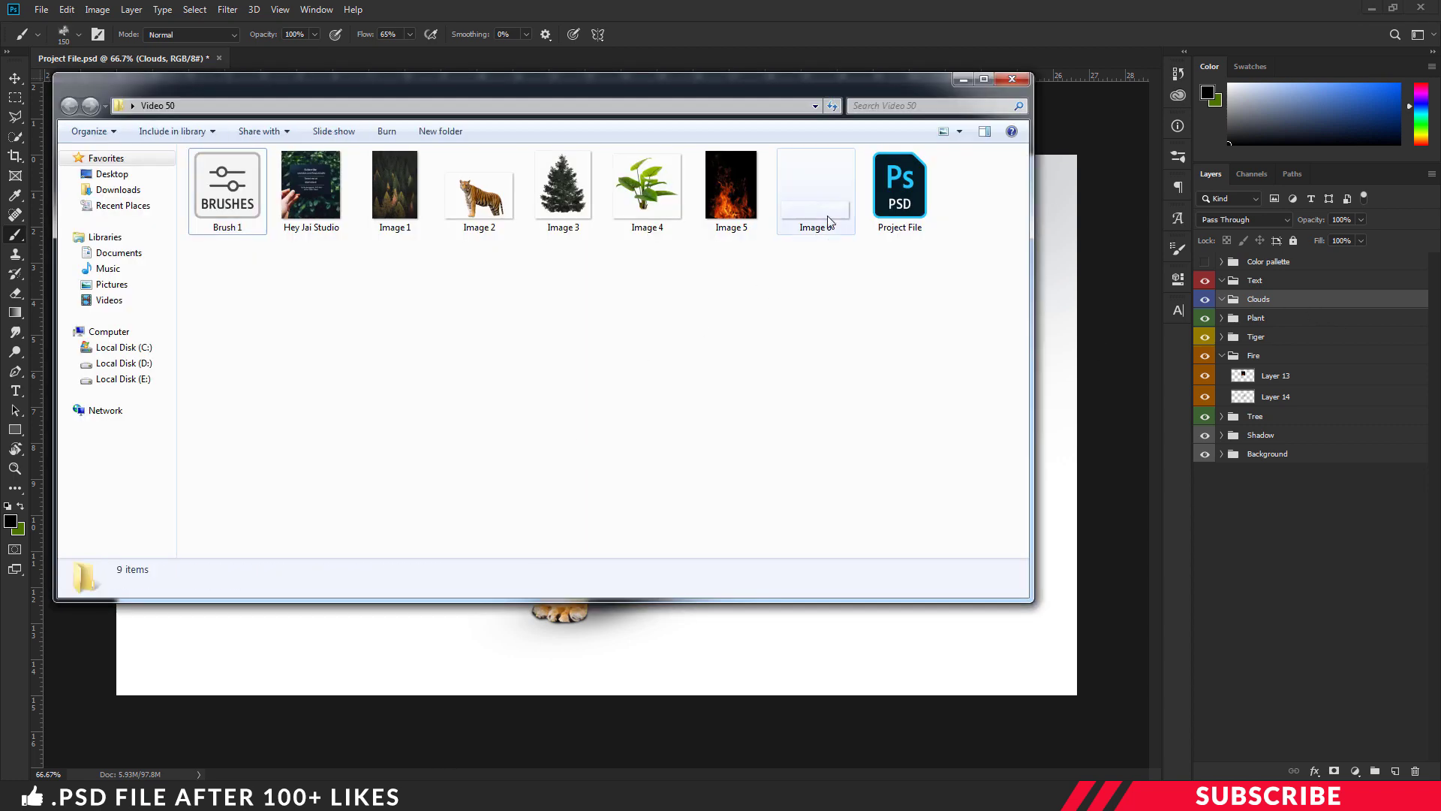
{"action": "left_click", "coordinate": [818, 213]}
{"action": "right_click", "coordinate": [818, 212]}
{"action": "mouse_move", "coordinate": [867, 400]}
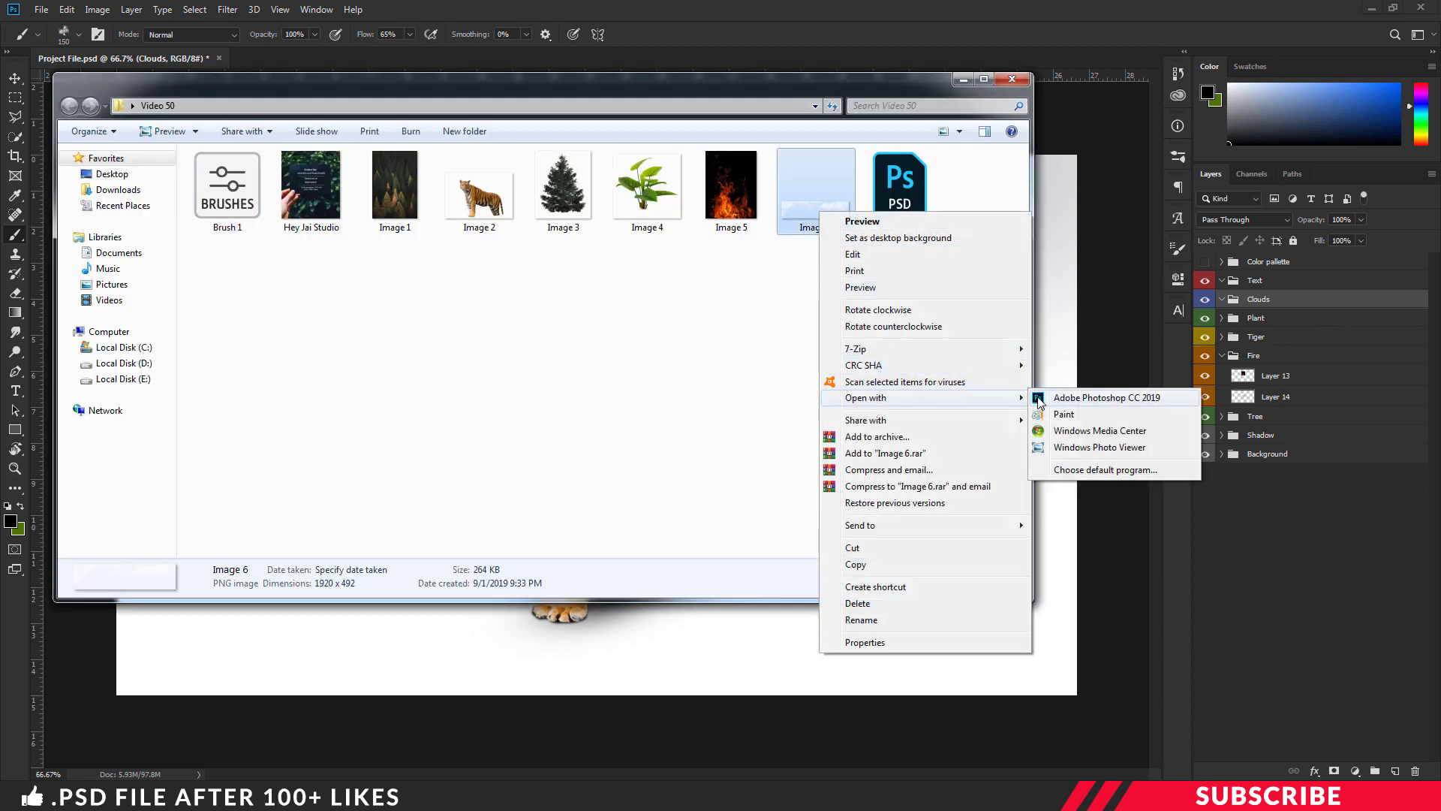
{"action": "left_click", "coordinate": [1088, 397]}
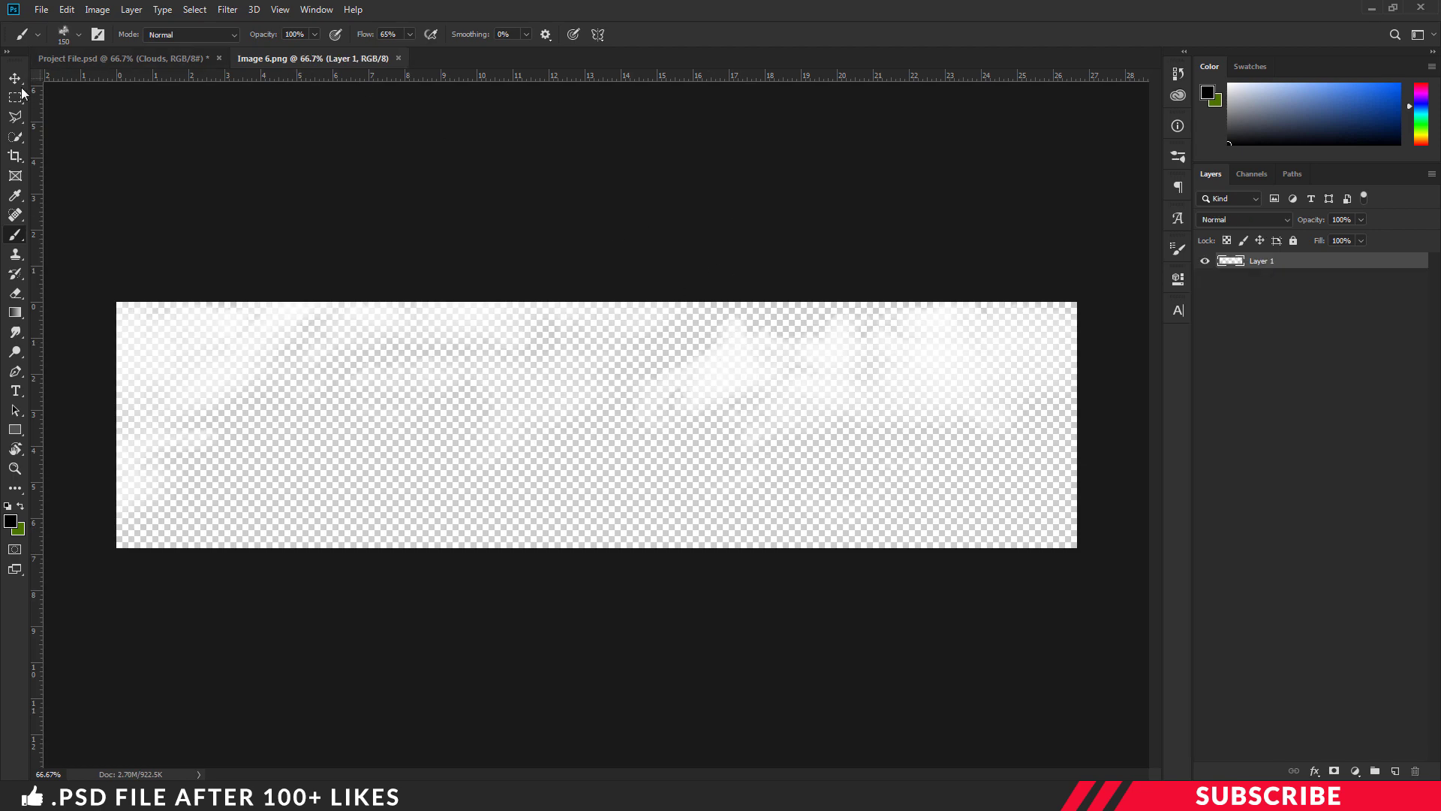
Drag the Image 6 clouds into the project's Clouds group and close Image 6
{"action": "left_click", "coordinate": [15, 78]}
{"action": "left_click_drag", "start_coordinate": [312, 60], "coordinate": [309, 94]}
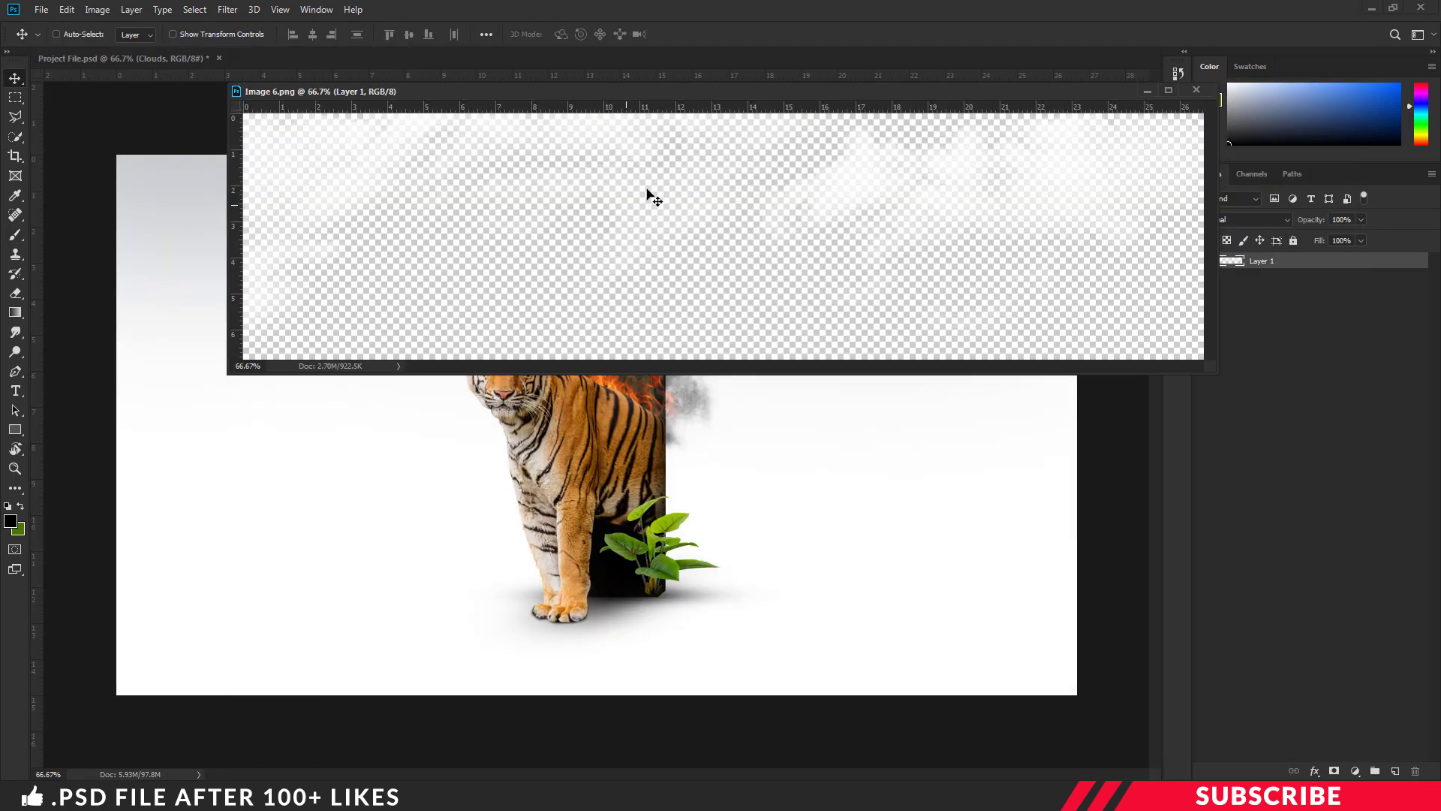
{"action": "left_click_drag", "start_coordinate": [653, 197], "coordinate": [484, 412]}
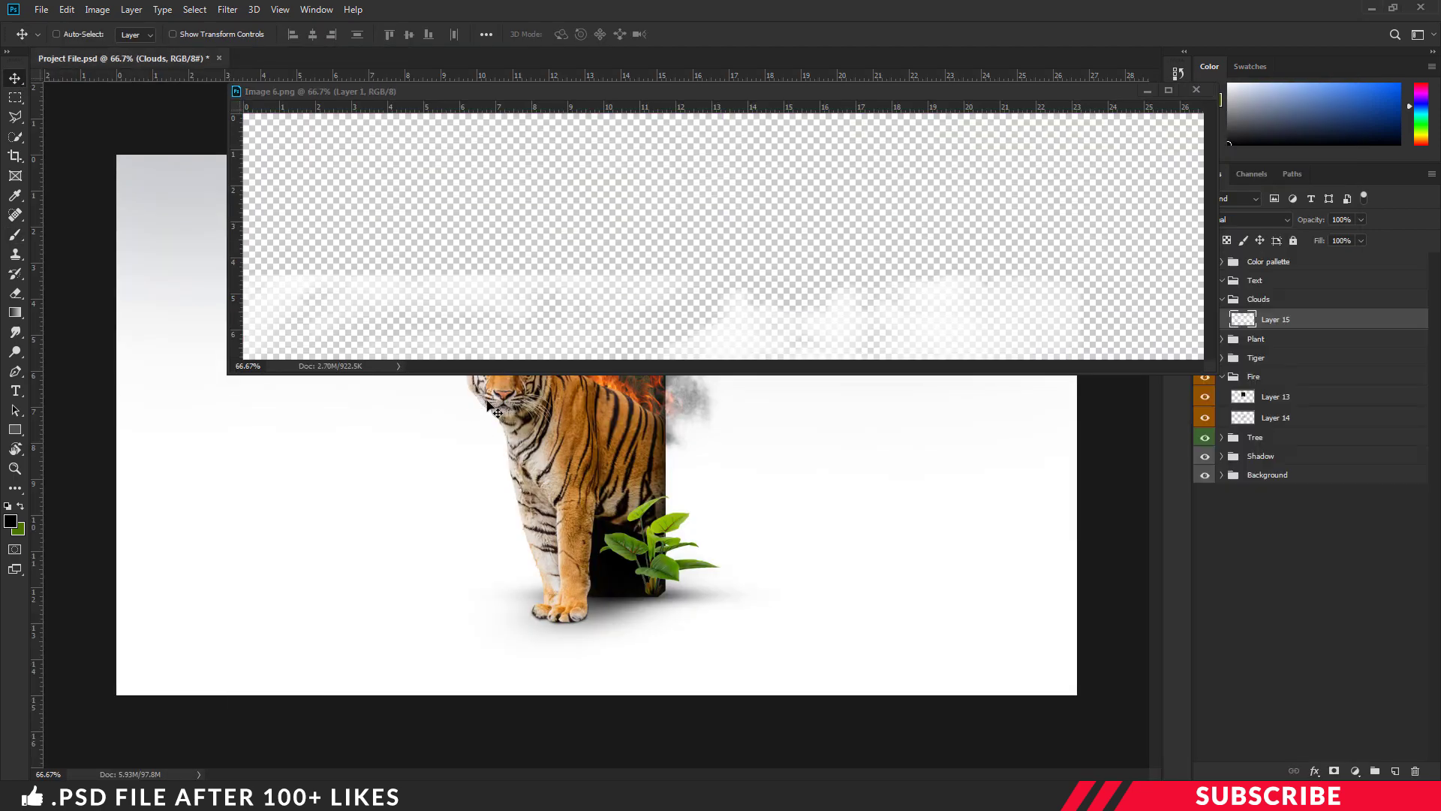
{"action": "left_click", "coordinate": [1200, 91]}
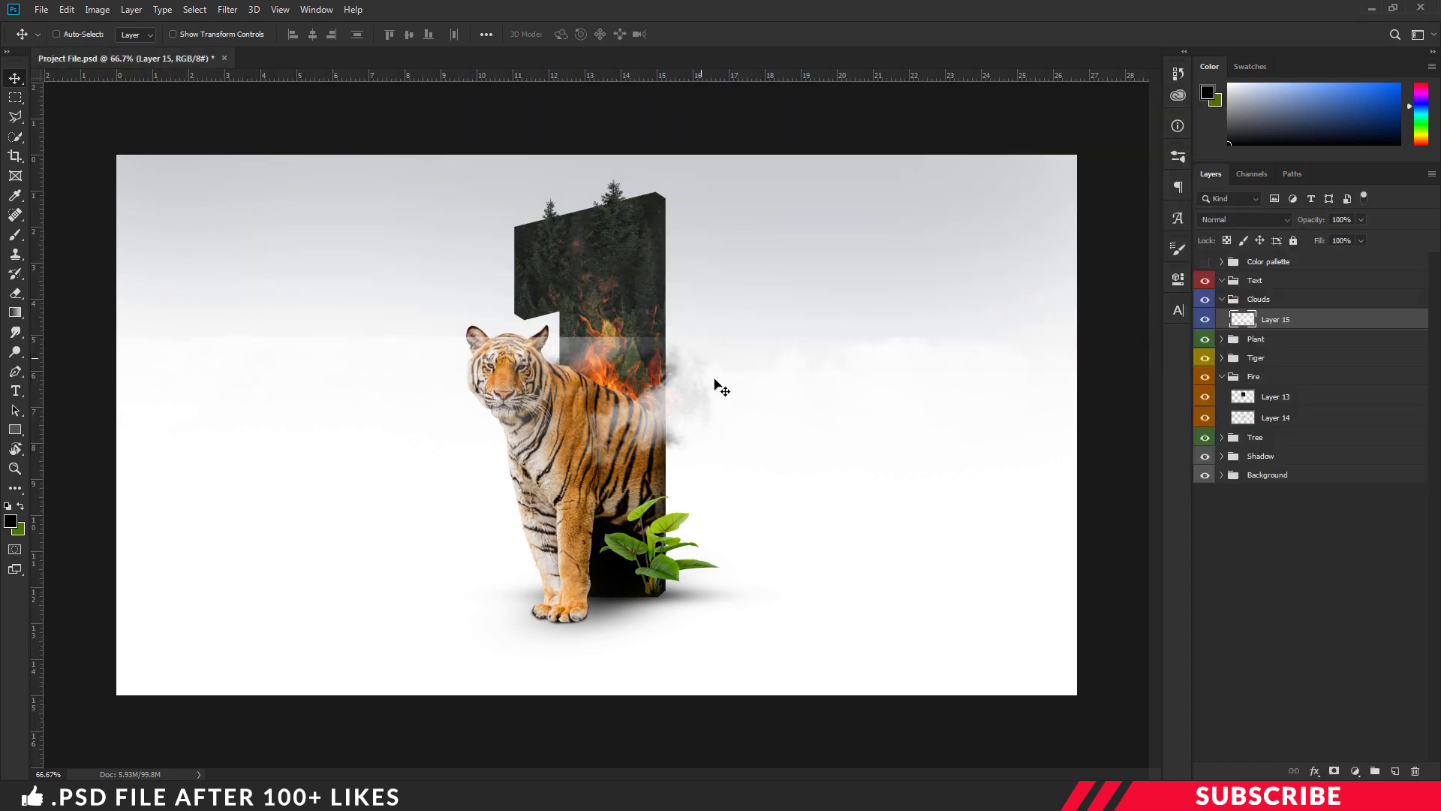
Enlarge the clouds to about 108% and spread them across the top of the canvas
{"action": "left_click_drag", "start_coordinate": [655, 418], "coordinate": [659, 238]}
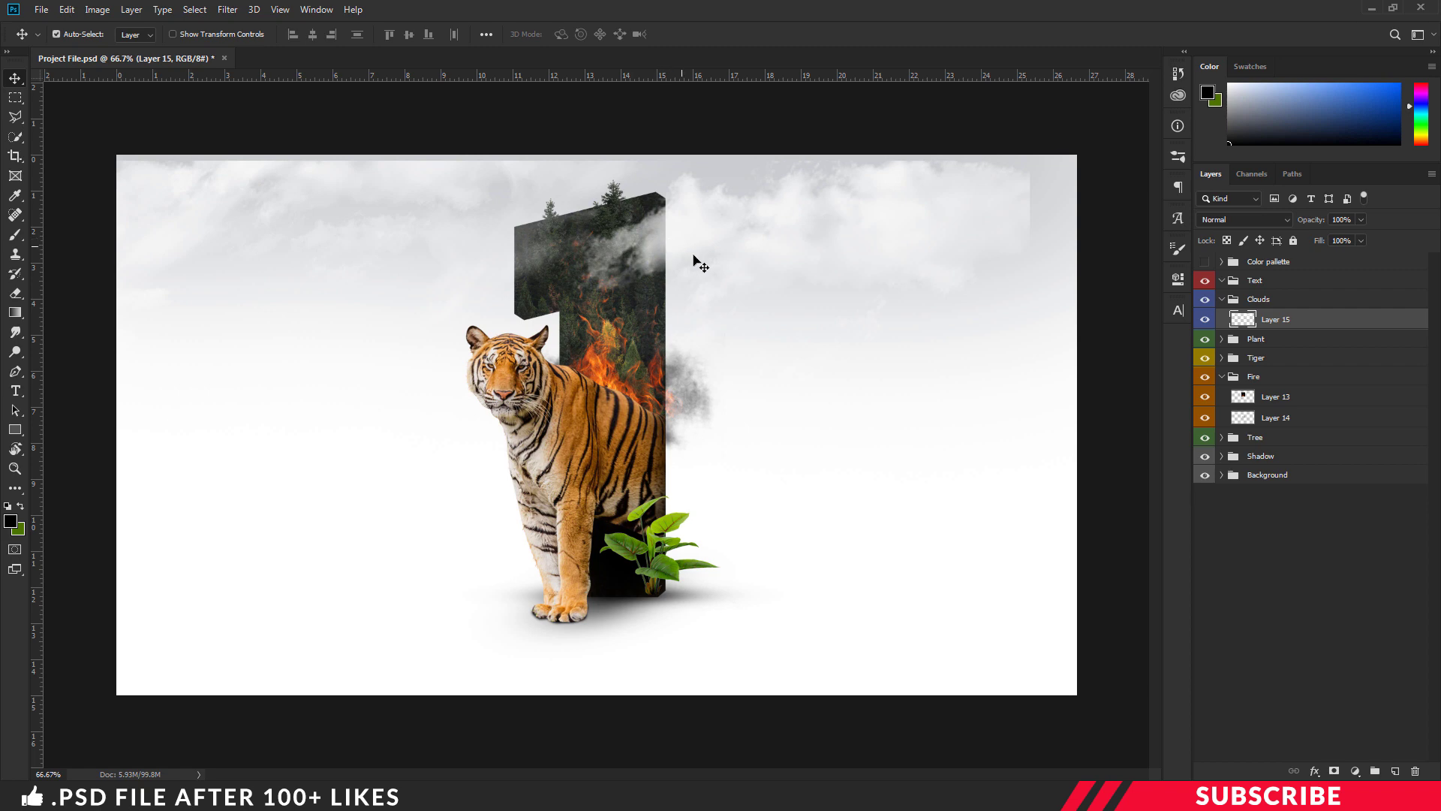
{"action": "key", "text": "ctrl+t"}
{"action": "left_click_drag", "start_coordinate": [900, 330], "coordinate": [926, 324]}
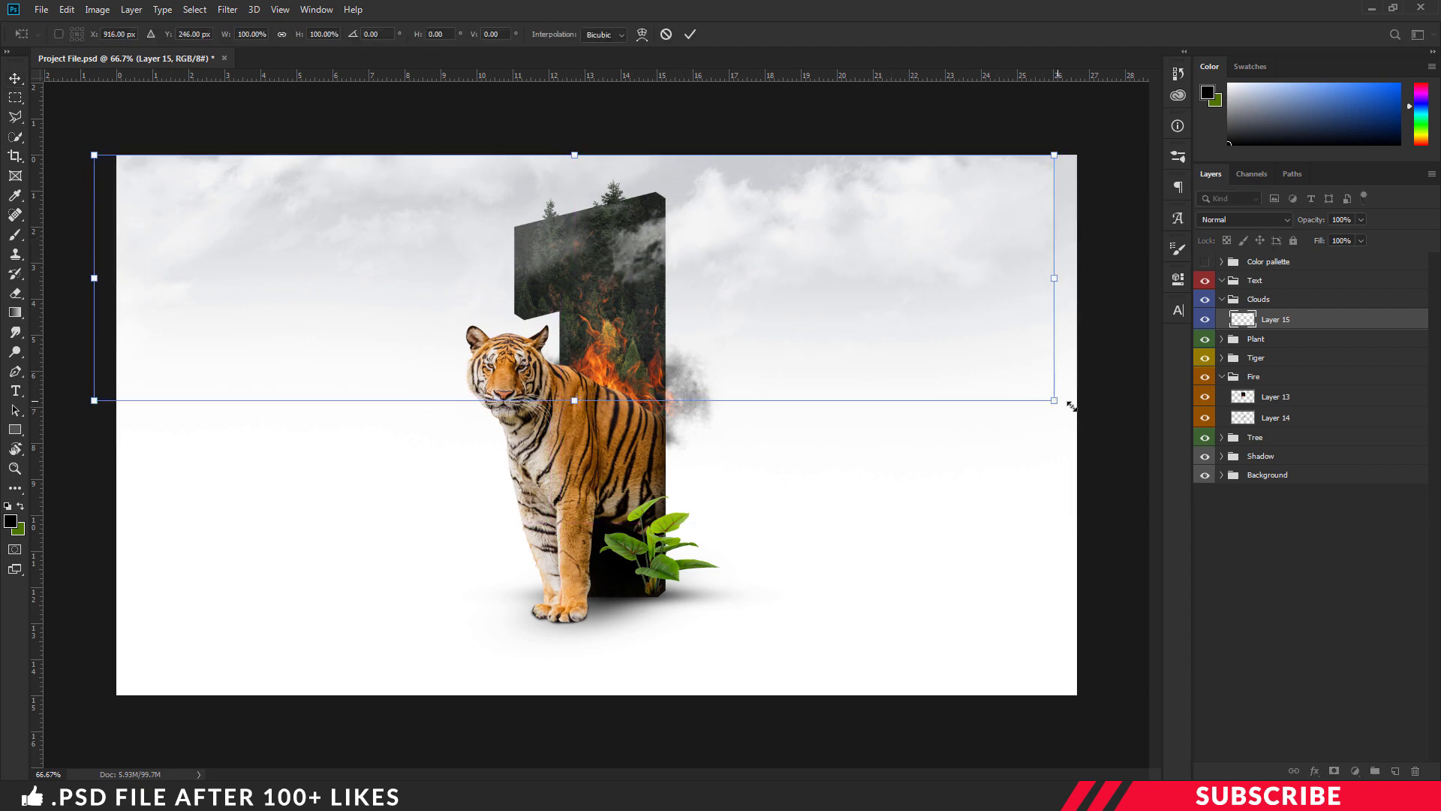
{"action": "left_click_drag", "start_coordinate": [1071, 406], "coordinate": [1154, 431]}
{"action": "left_click_drag", "start_coordinate": [943, 293], "coordinate": [945, 292]}
{"action": "key", "text": "Return"}
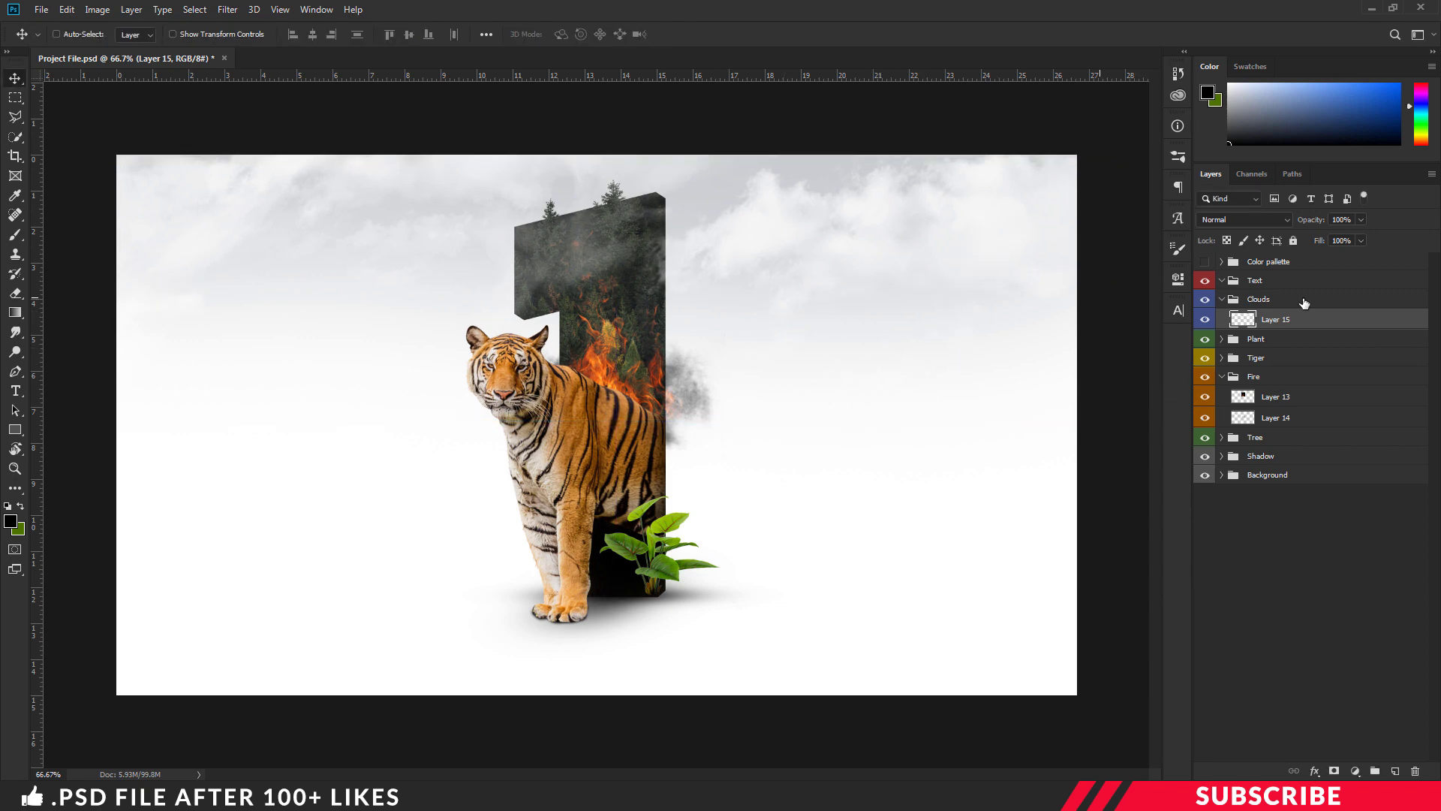
{"action": "left_click", "coordinate": [1257, 282]}
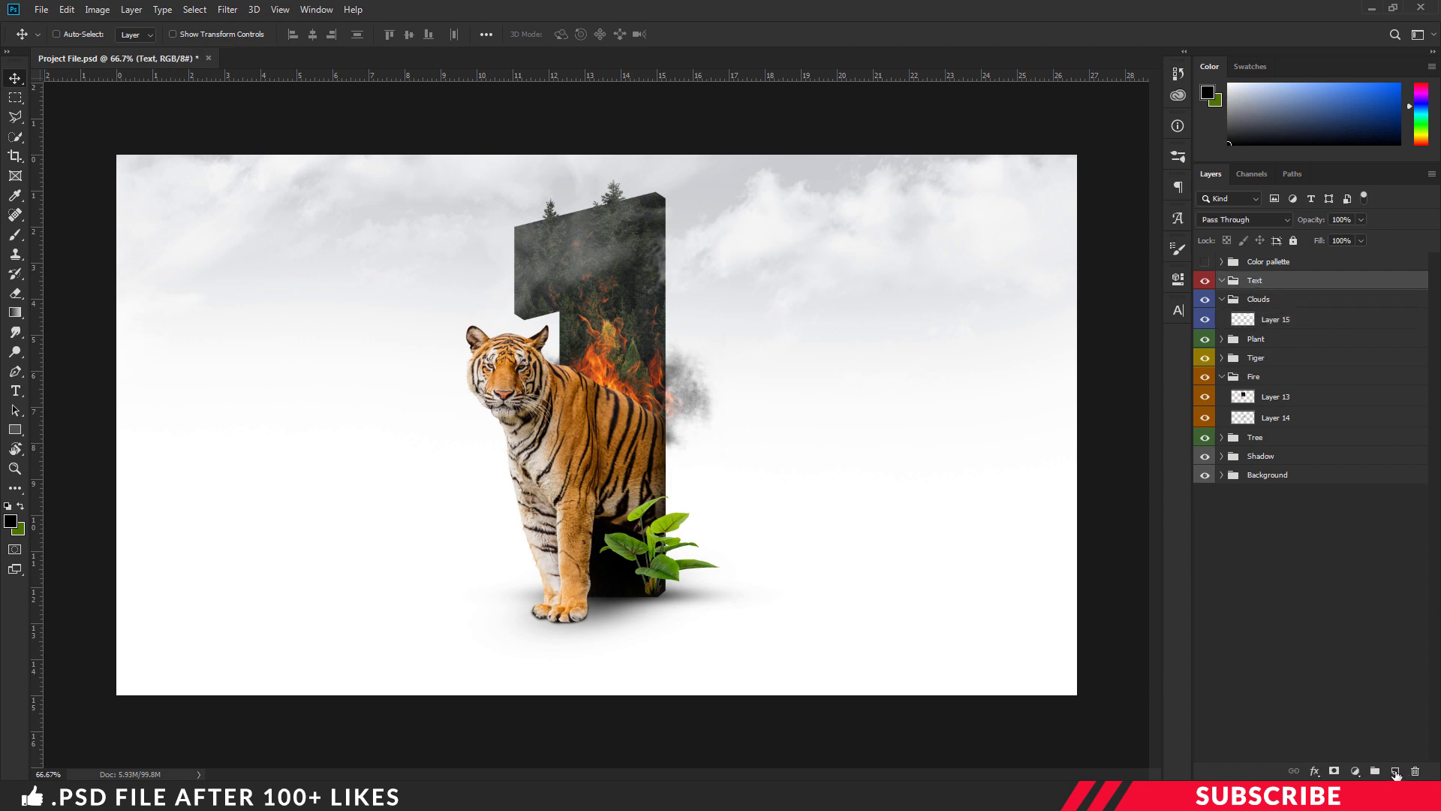
On a new layer in the Text group, set black text in the Fiesta font at size 1
{"action": "left_click", "coordinate": [1395, 771]}
{"action": "key", "text": "i"}
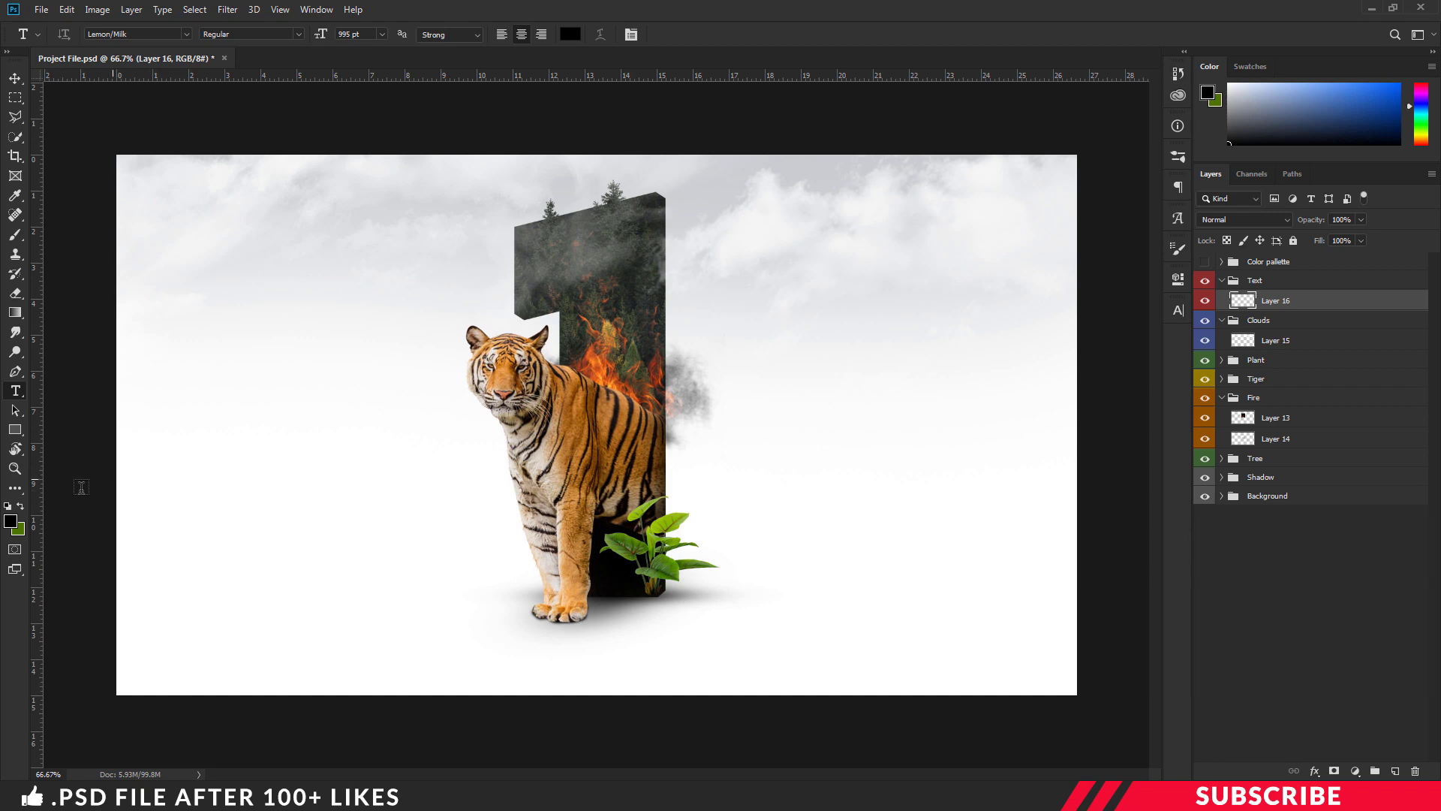
{"action": "left_click", "coordinate": [10, 520]}
{"action": "key", "text": "t"}
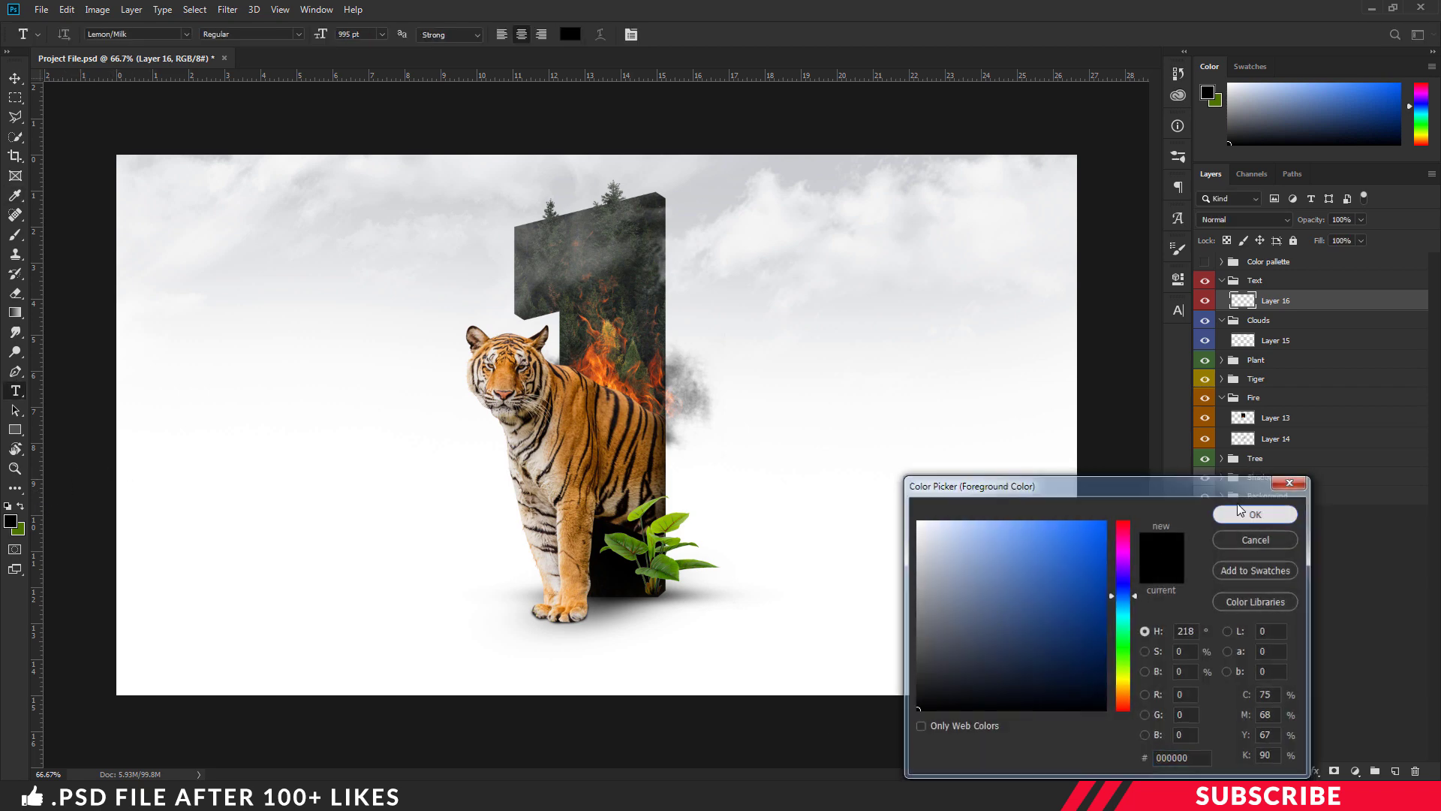
{"action": "left_click", "coordinate": [1249, 513]}
{"action": "left_click", "coordinate": [185, 34]}
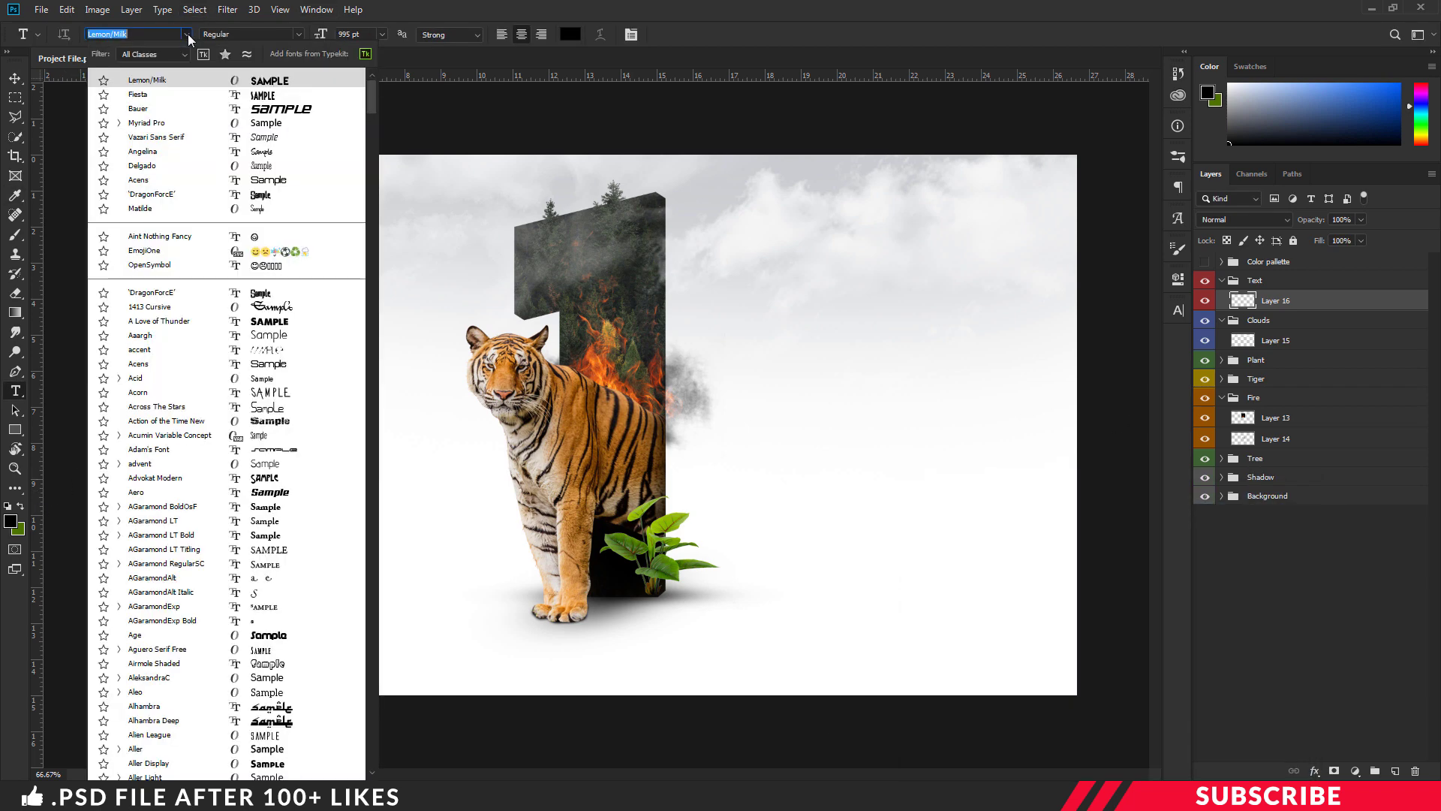
{"action": "left_click", "coordinate": [178, 98]}
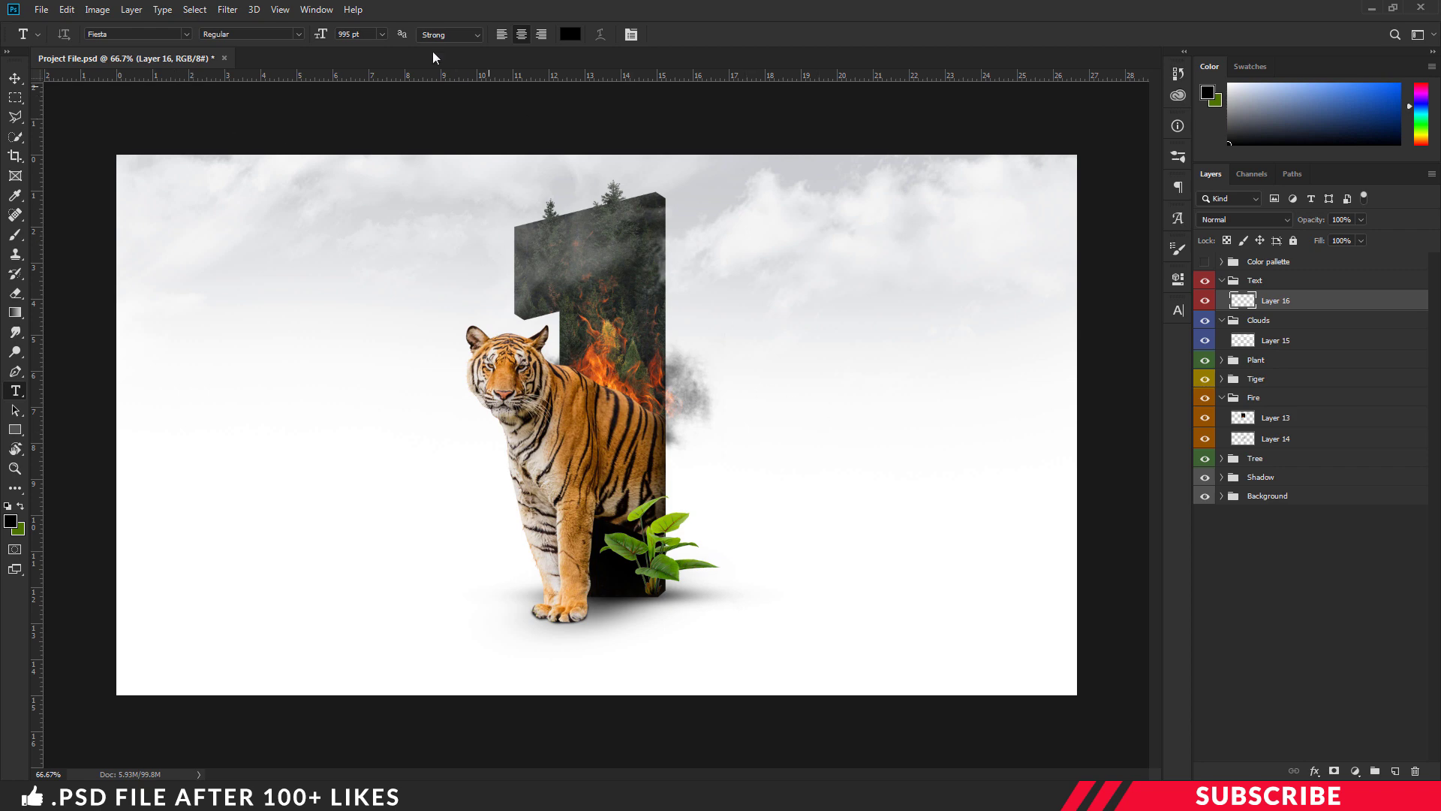
{"action": "left_click", "coordinate": [370, 35]}
{"action": "type", "text": "170"}
Type SAVE beside the numeral and move it down and to the right
{"action": "left_click", "coordinate": [786, 455]}
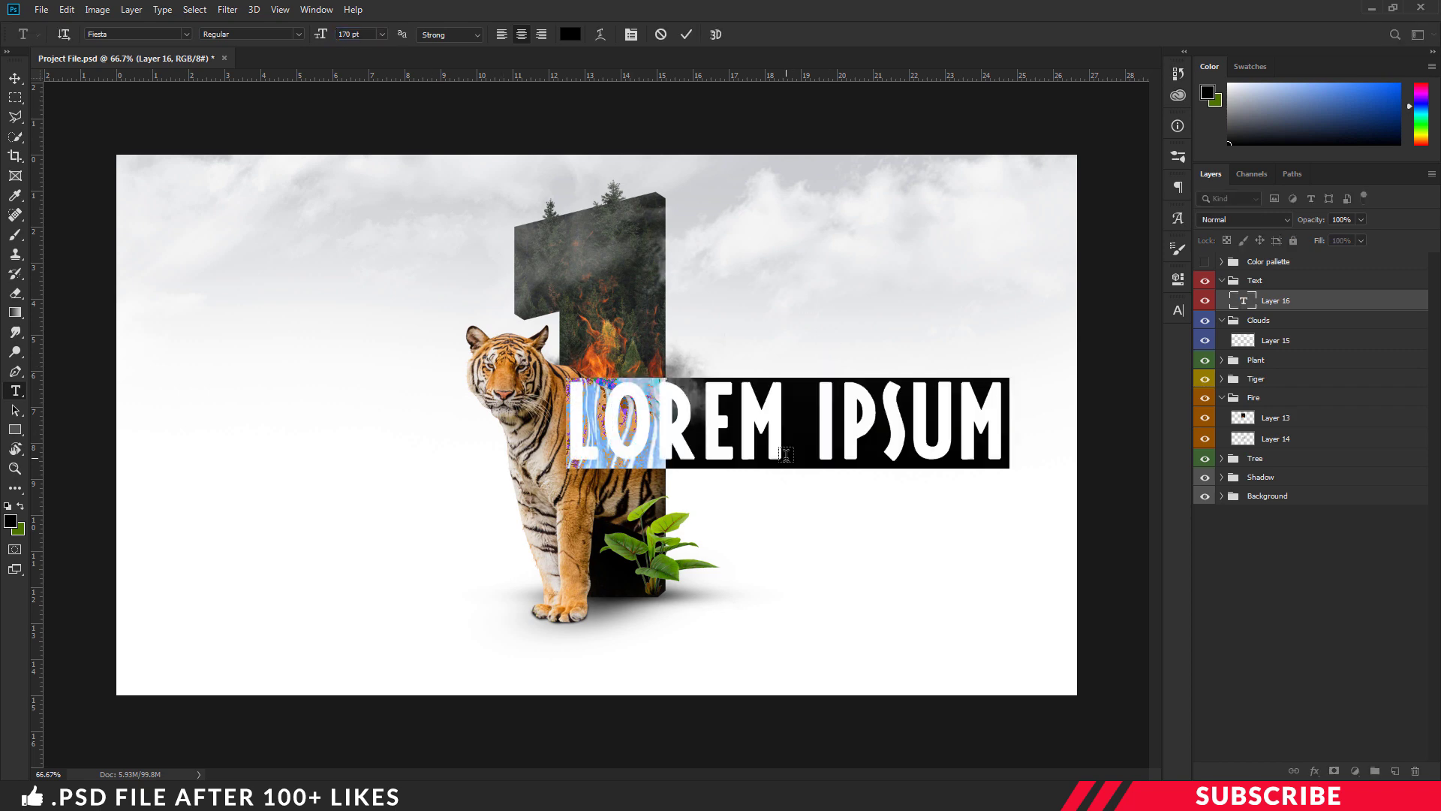
{"action": "type", "text": "SAVEE"}
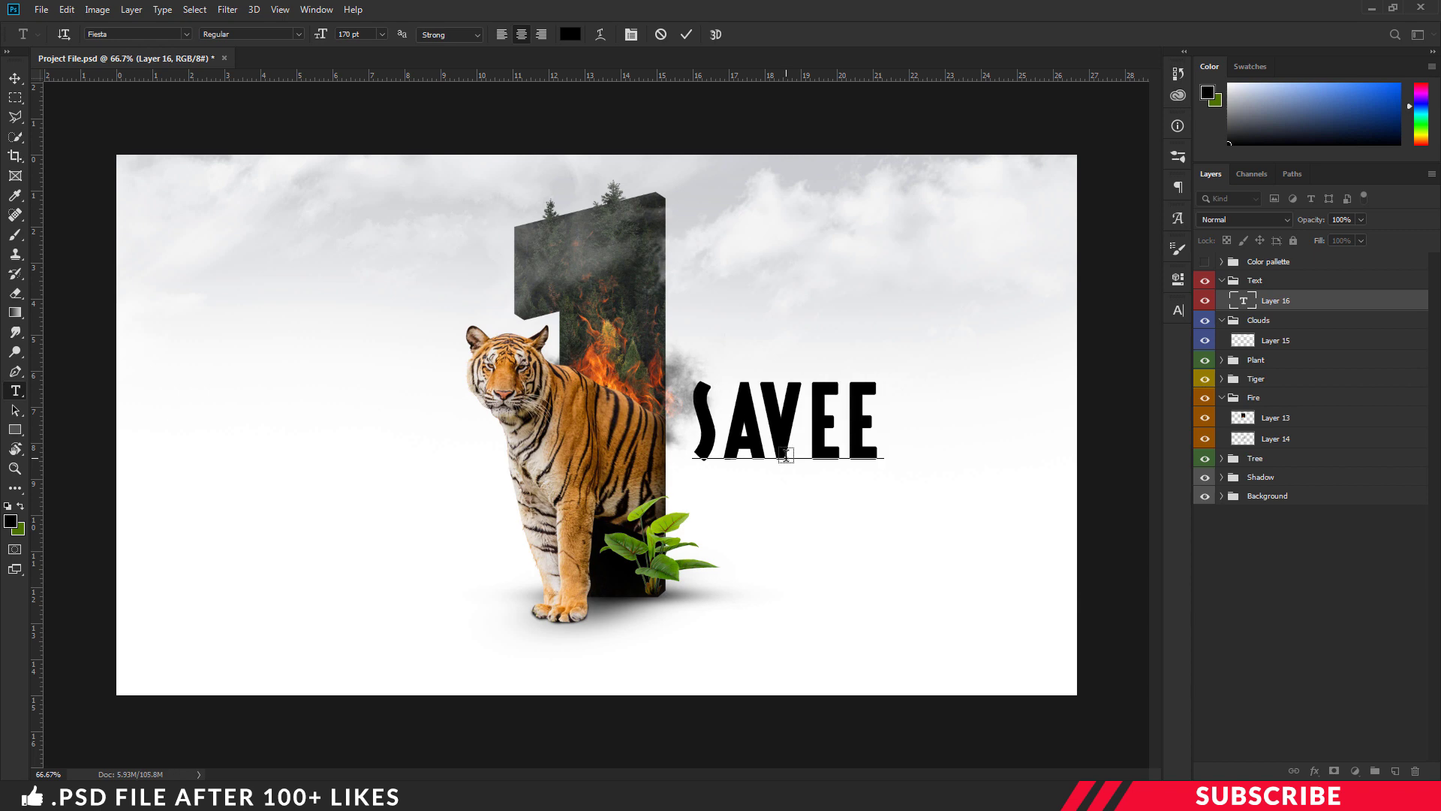
{"action": "key", "text": "BackSpace"}
{"action": "key", "text": "ctrl+Return"}
{"action": "key", "text": "v"}
{"action": "left_click_drag", "start_coordinate": [776, 432], "coordinate": [828, 579]}
Duplicate SAVE as an AMAZON line scaled to about 52% beneath it, then nudge both into place
{"action": "key", "text": "ctrl+j"}
{"action": "key", "text": "t"}
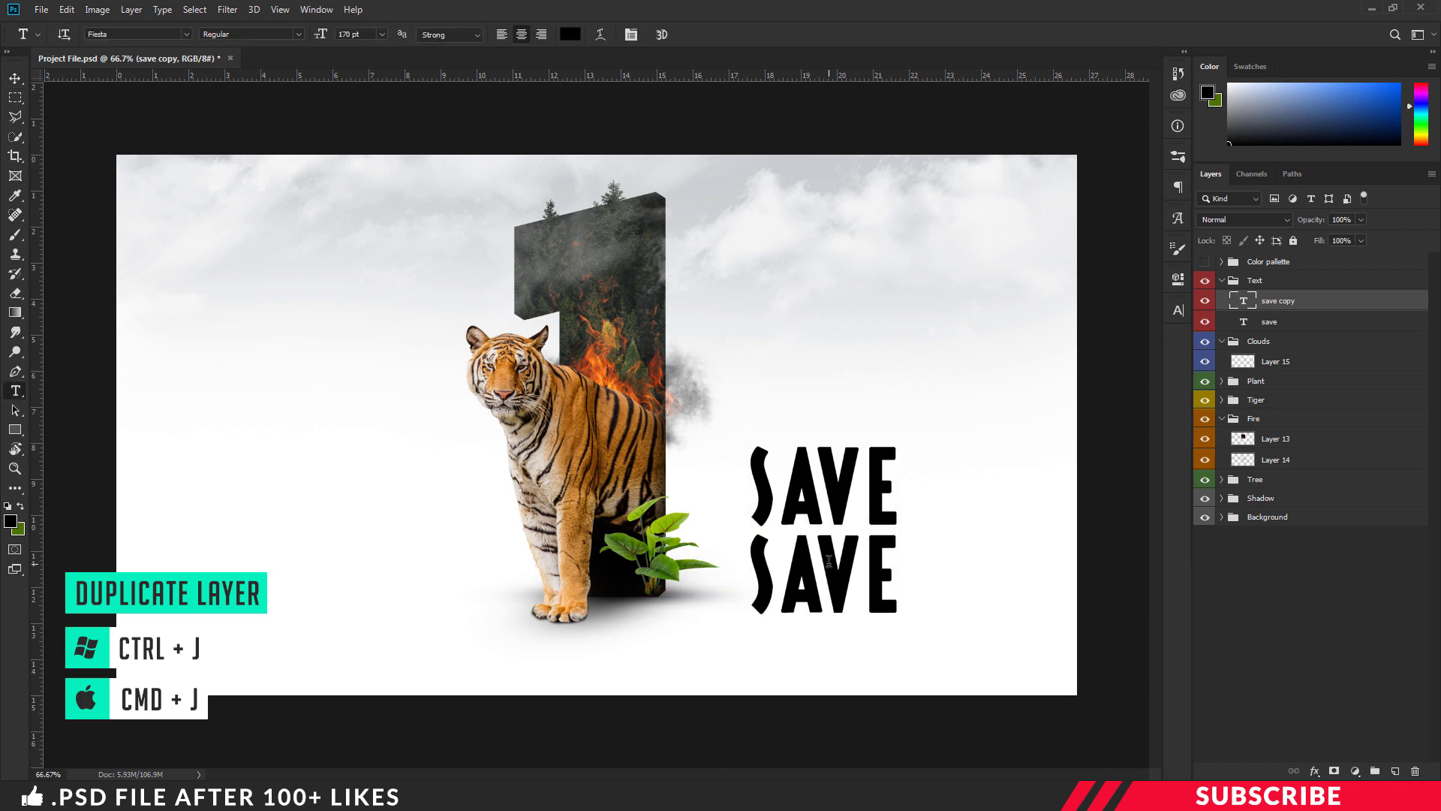
{"action": "double_click", "coordinate": [829, 559]}
{"action": "type", "text": "AMAZON"}
{"action": "key", "text": "ctrl+Return"}
{"action": "key", "text": "ctrl+t"}
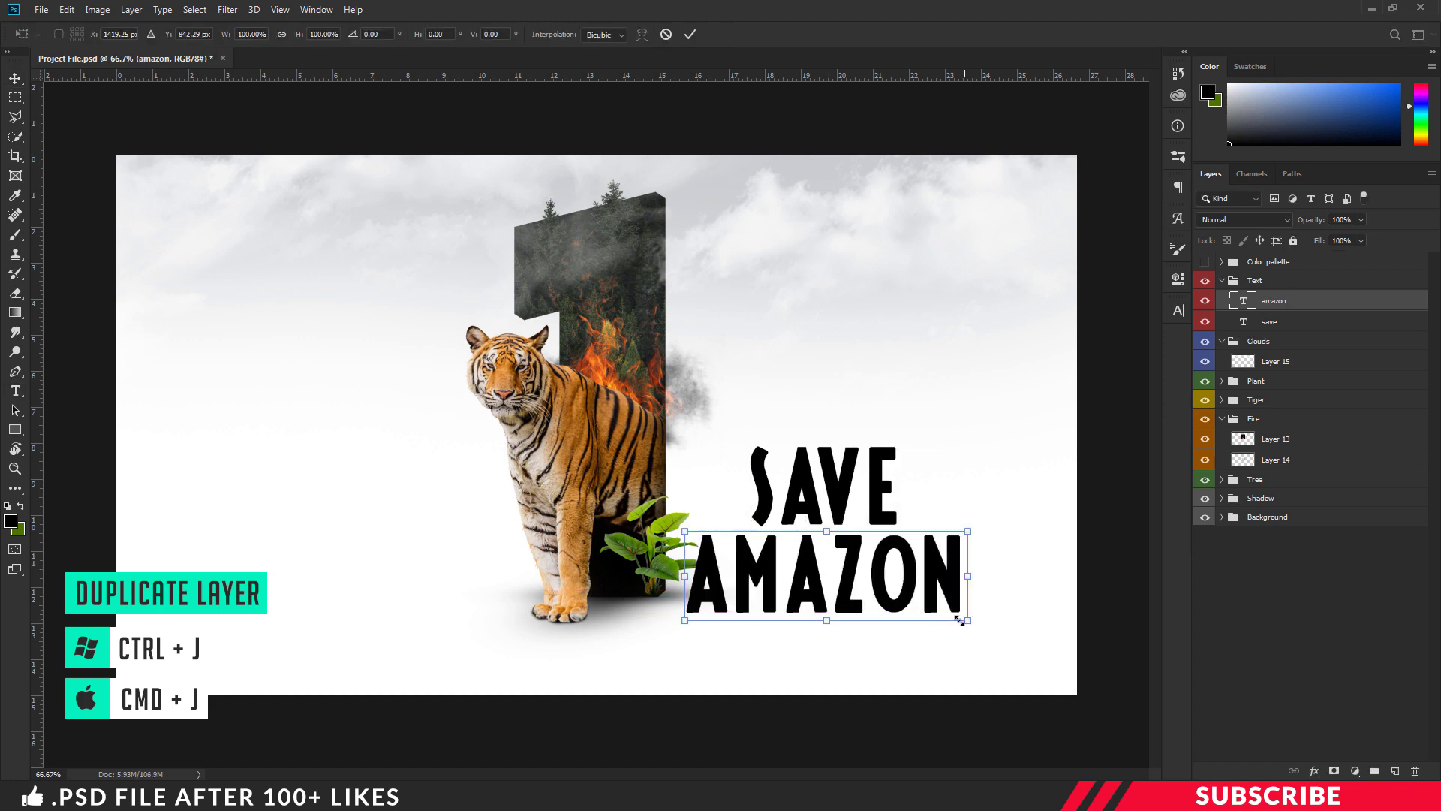
{"action": "left_click_drag", "start_coordinate": [959, 620], "coordinate": [891, 569]}
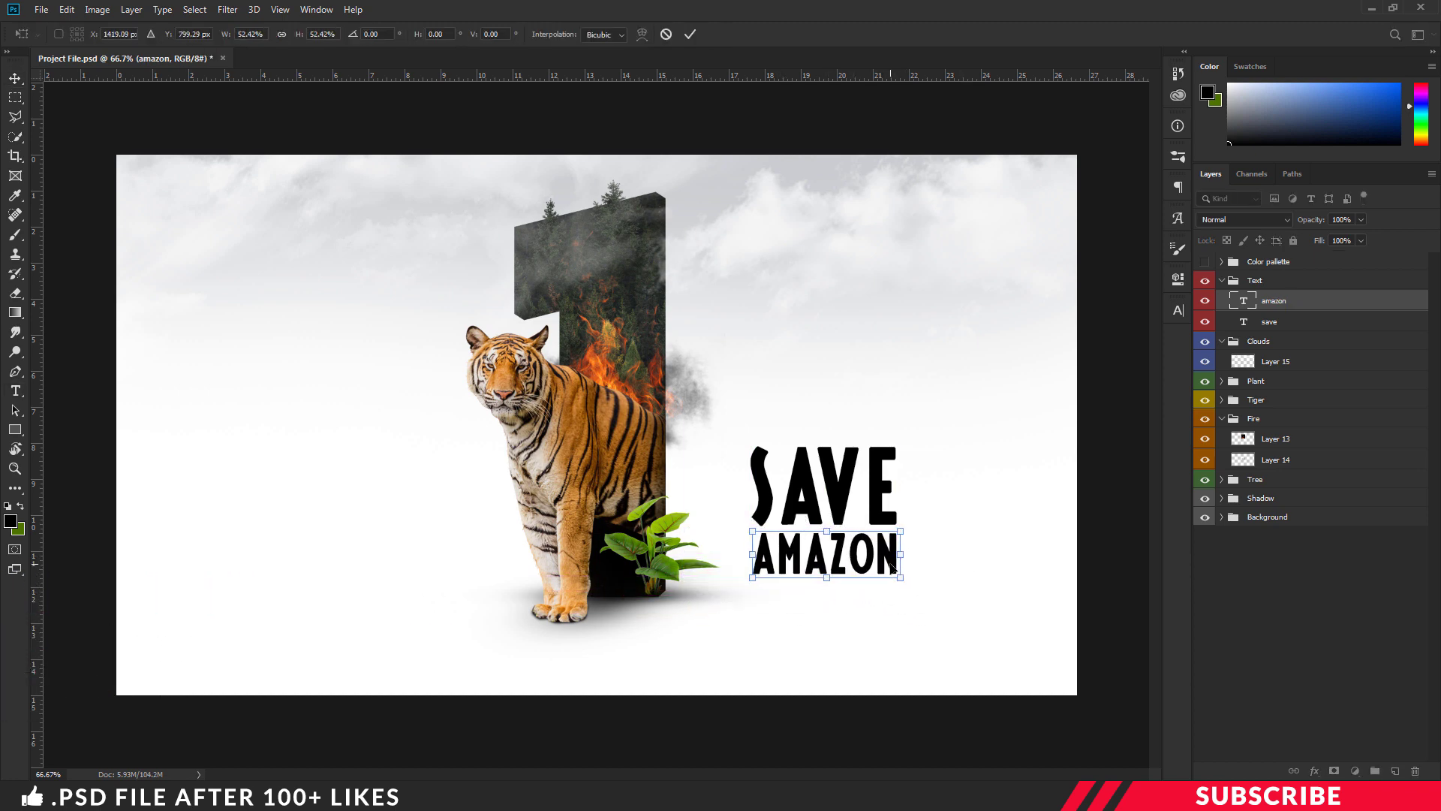
{"action": "key", "text": "Return"}
{"action": "key", "text": "v"}
{"action": "left_click", "coordinate": [1279, 324], "text": "shift"}
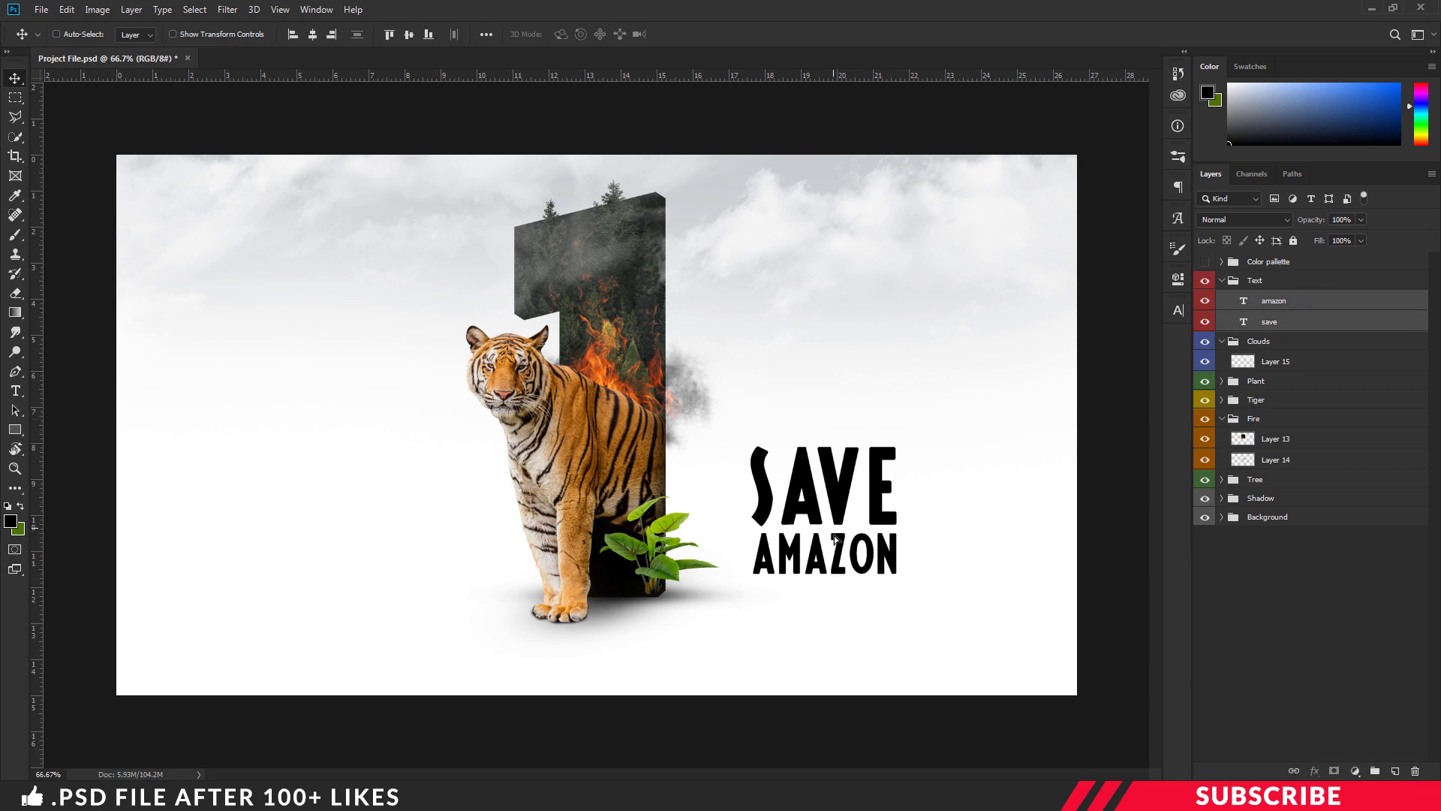
{"action": "left_click_drag", "start_coordinate": [836, 539], "coordinate": [840, 562]}
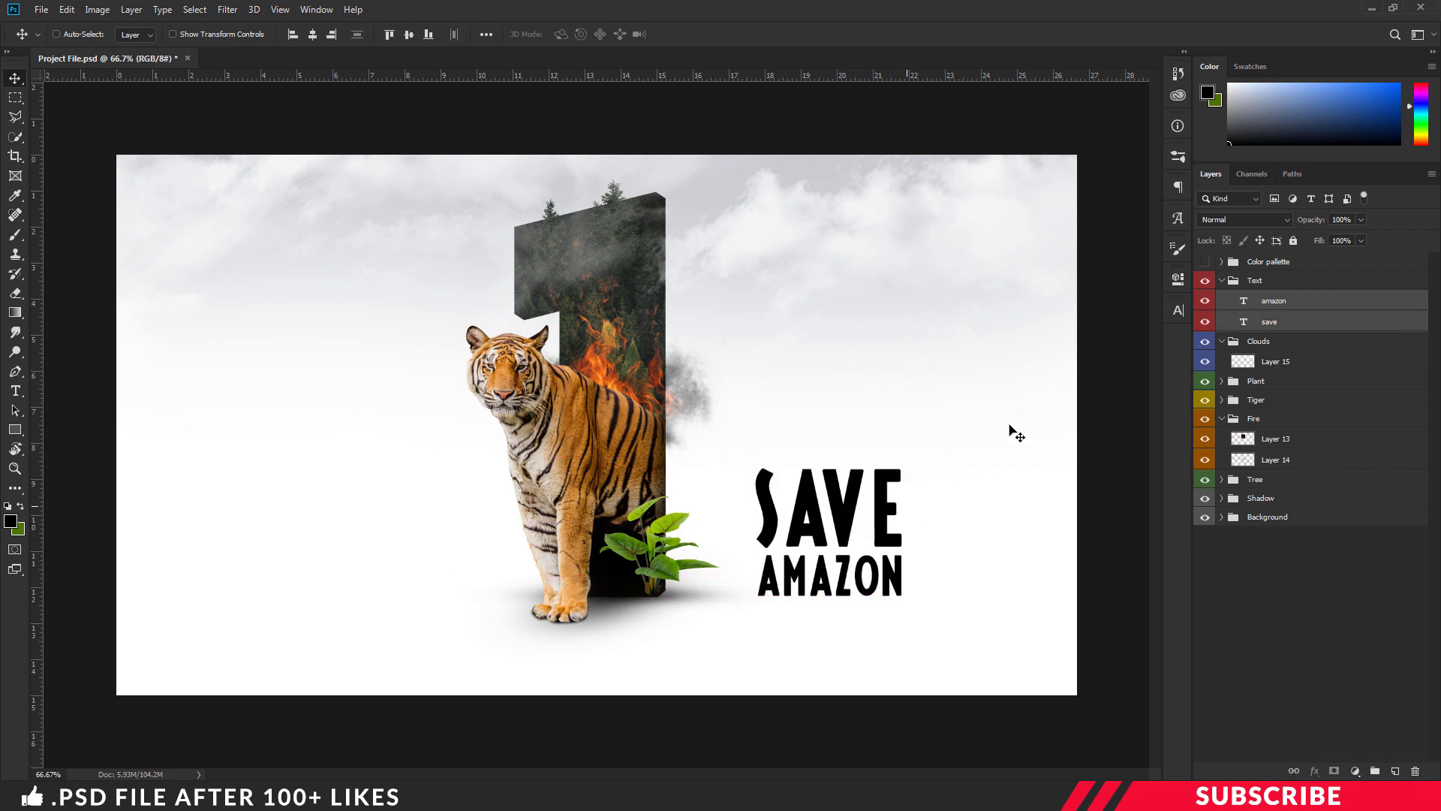
Copy fire Layer 13 into the Text group above amazon so it fills the lettering
{"action": "left_click", "coordinate": [1272, 303]}
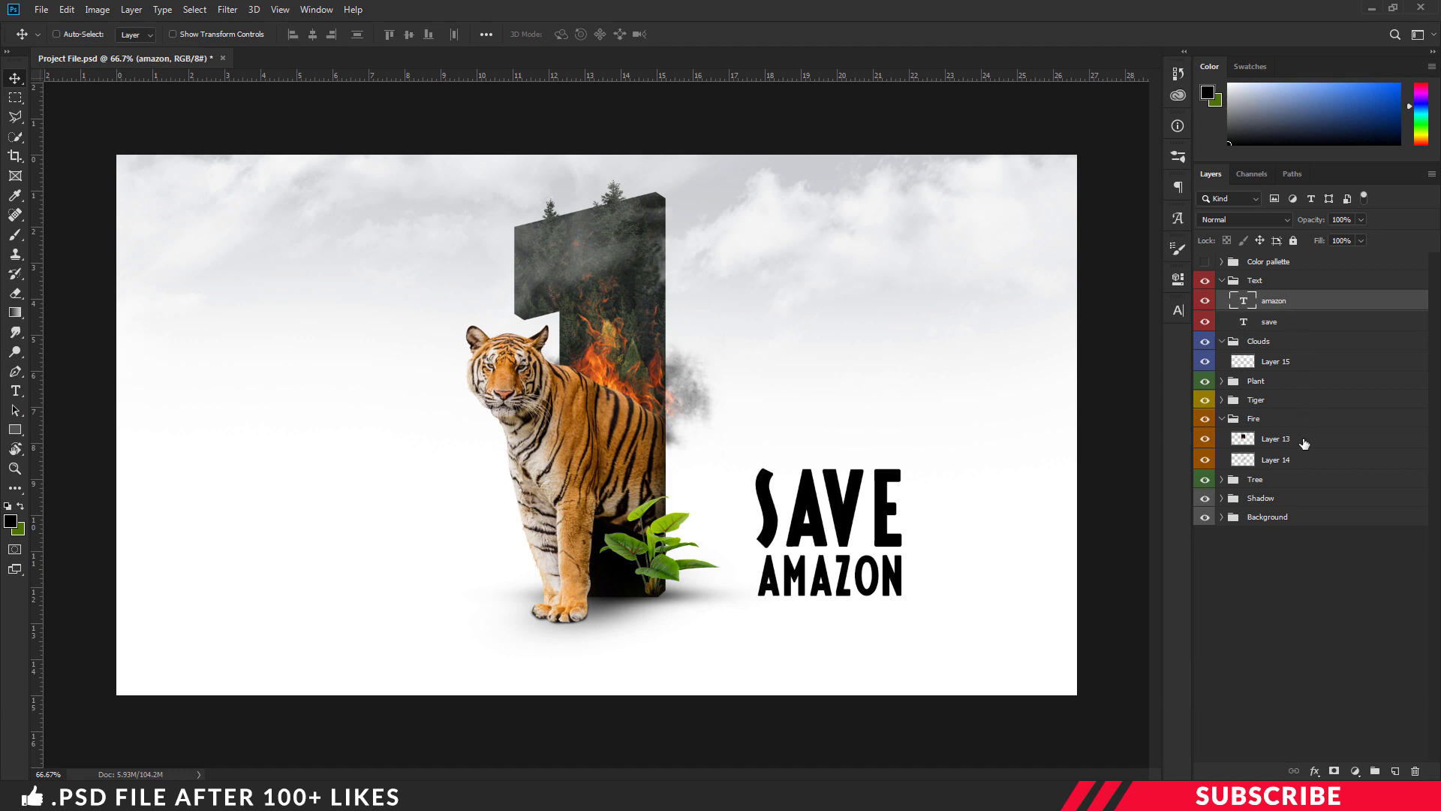
{"action": "left_click", "coordinate": [1304, 442]}
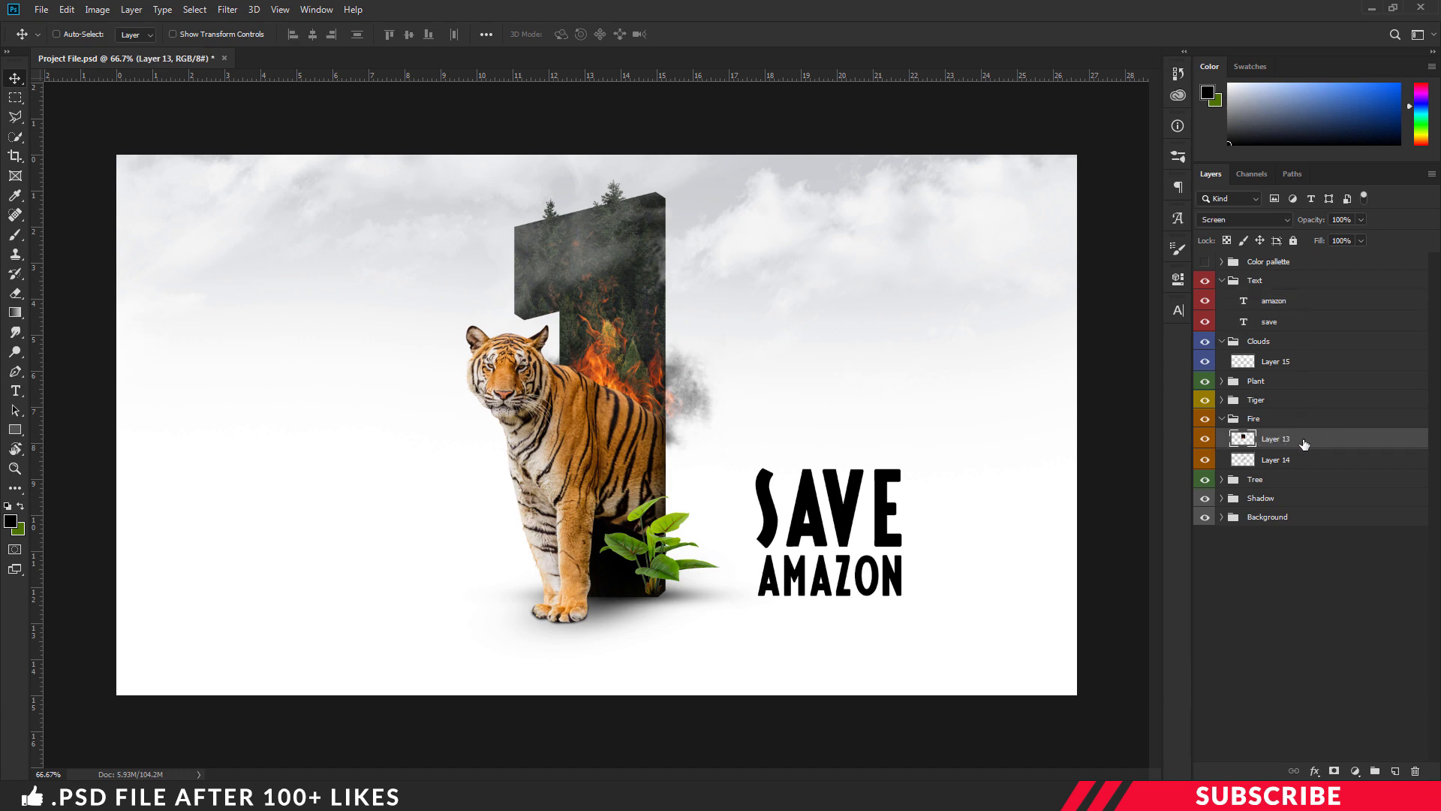
{"action": "key", "text": "ctrl+j"}
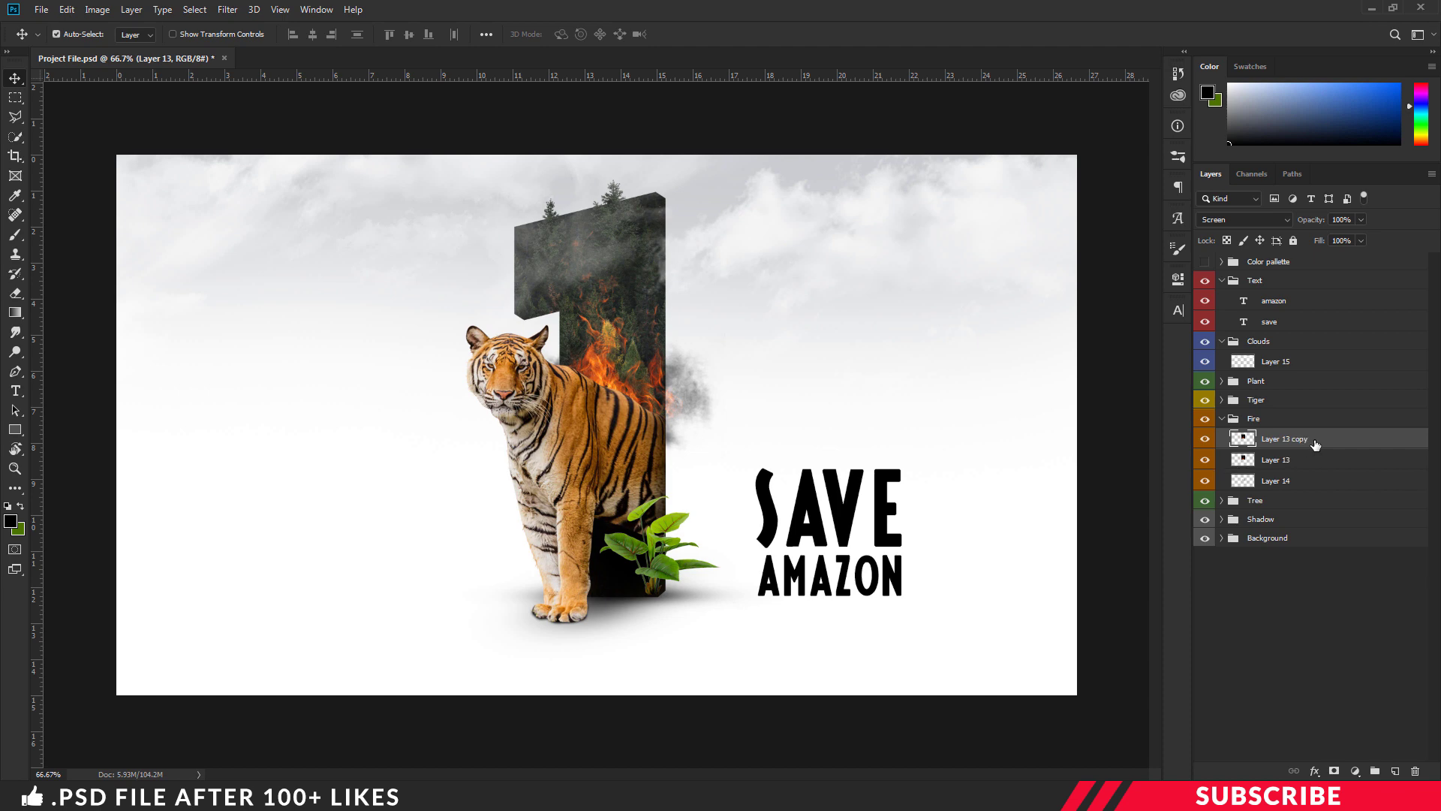
{"action": "left_click_drag", "start_coordinate": [1303, 440], "coordinate": [1344, 294]}
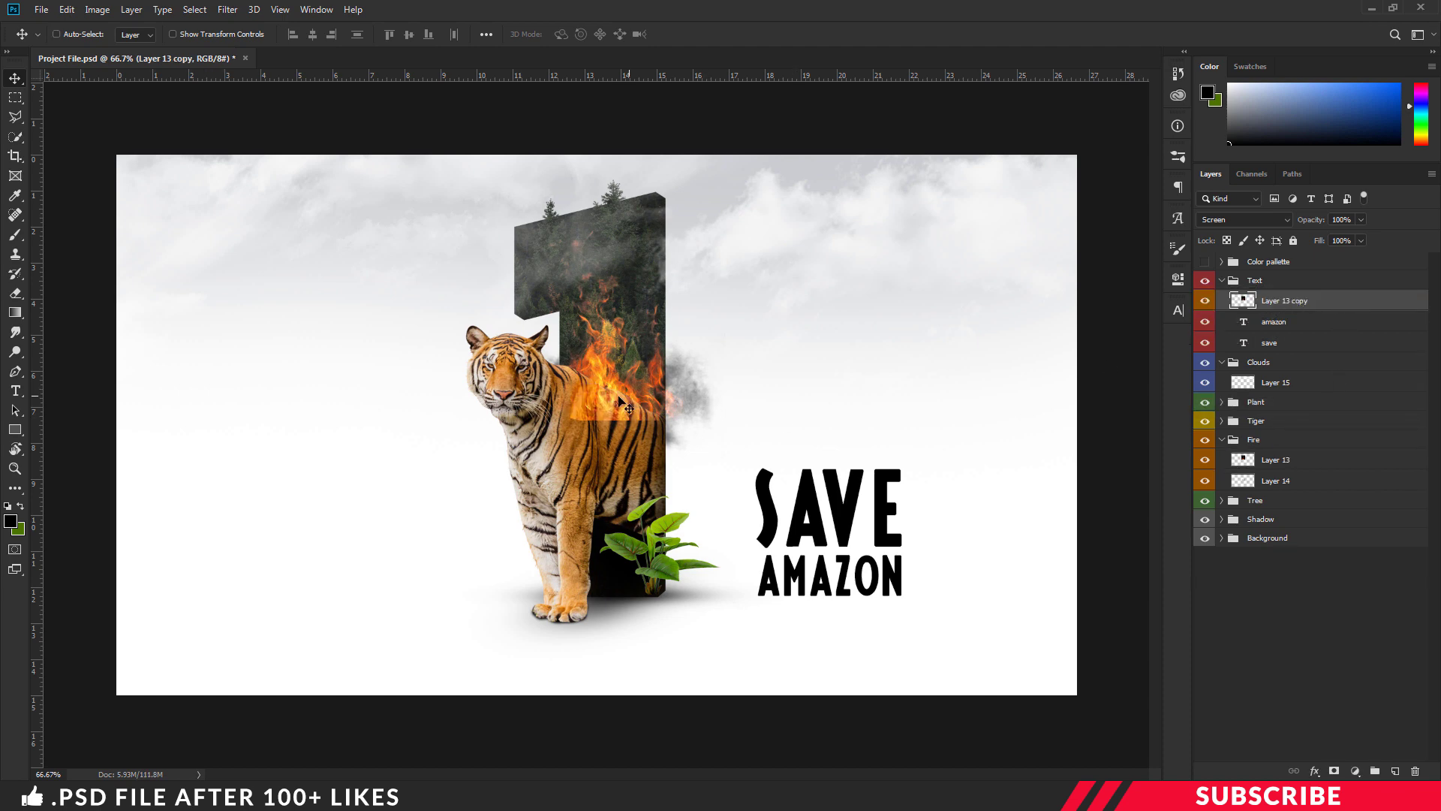
{"action": "left_click_drag", "start_coordinate": [626, 405], "coordinate": [839, 537]}
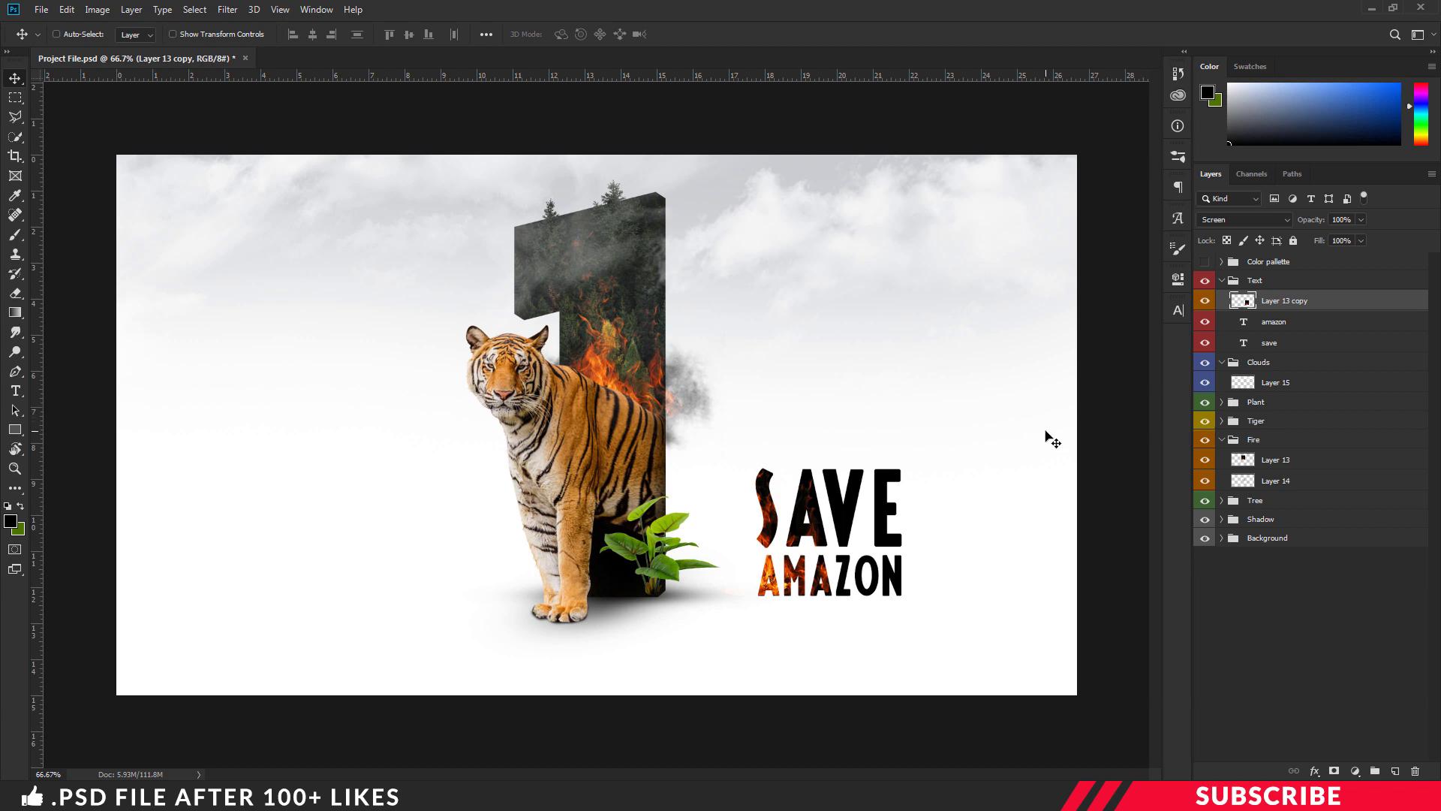
Collapse the Clouds, Fire and Text layer groups
{"action": "left_click", "coordinate": [1221, 361]}
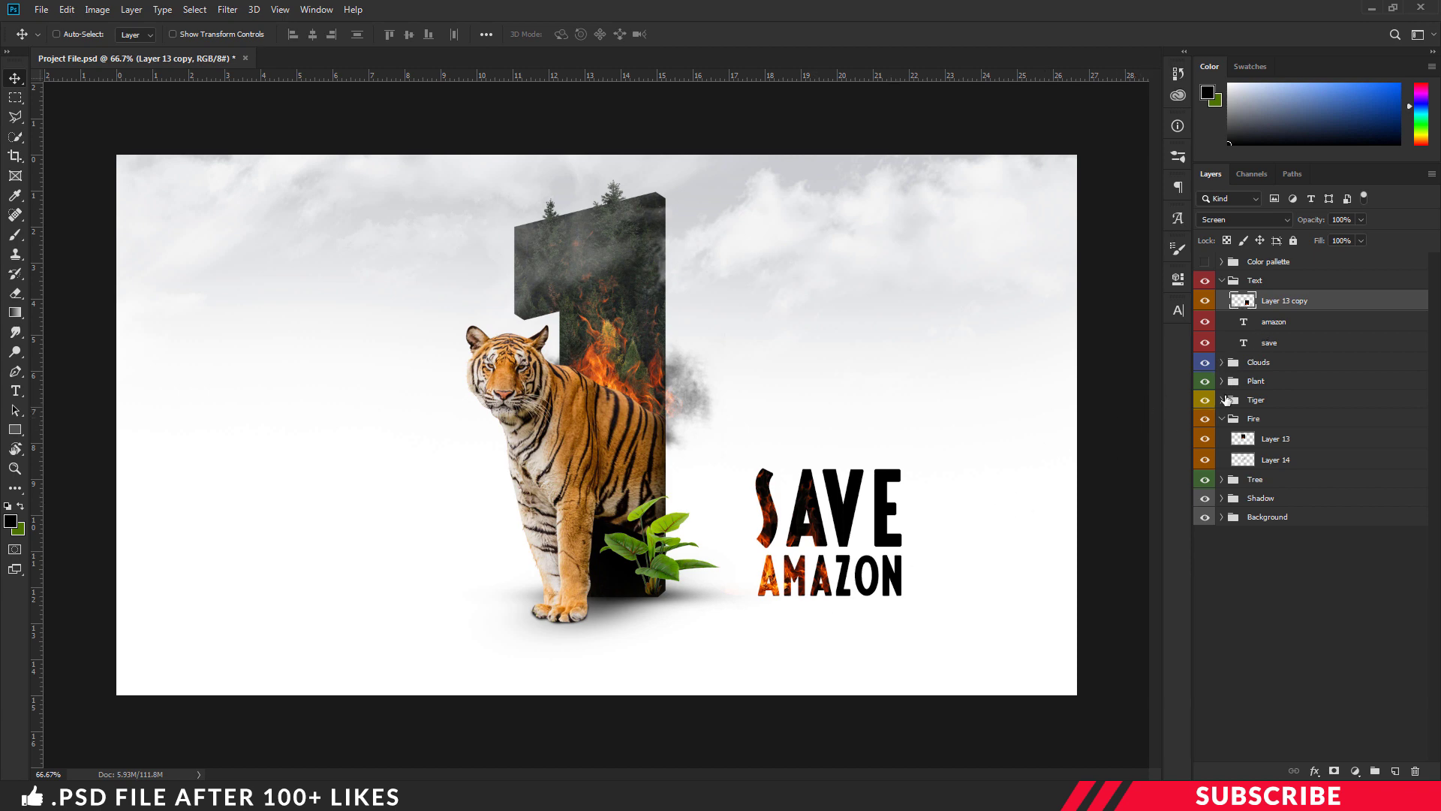
{"action": "left_click", "coordinate": [1221, 418]}
{"action": "left_click", "coordinate": [1221, 280]}
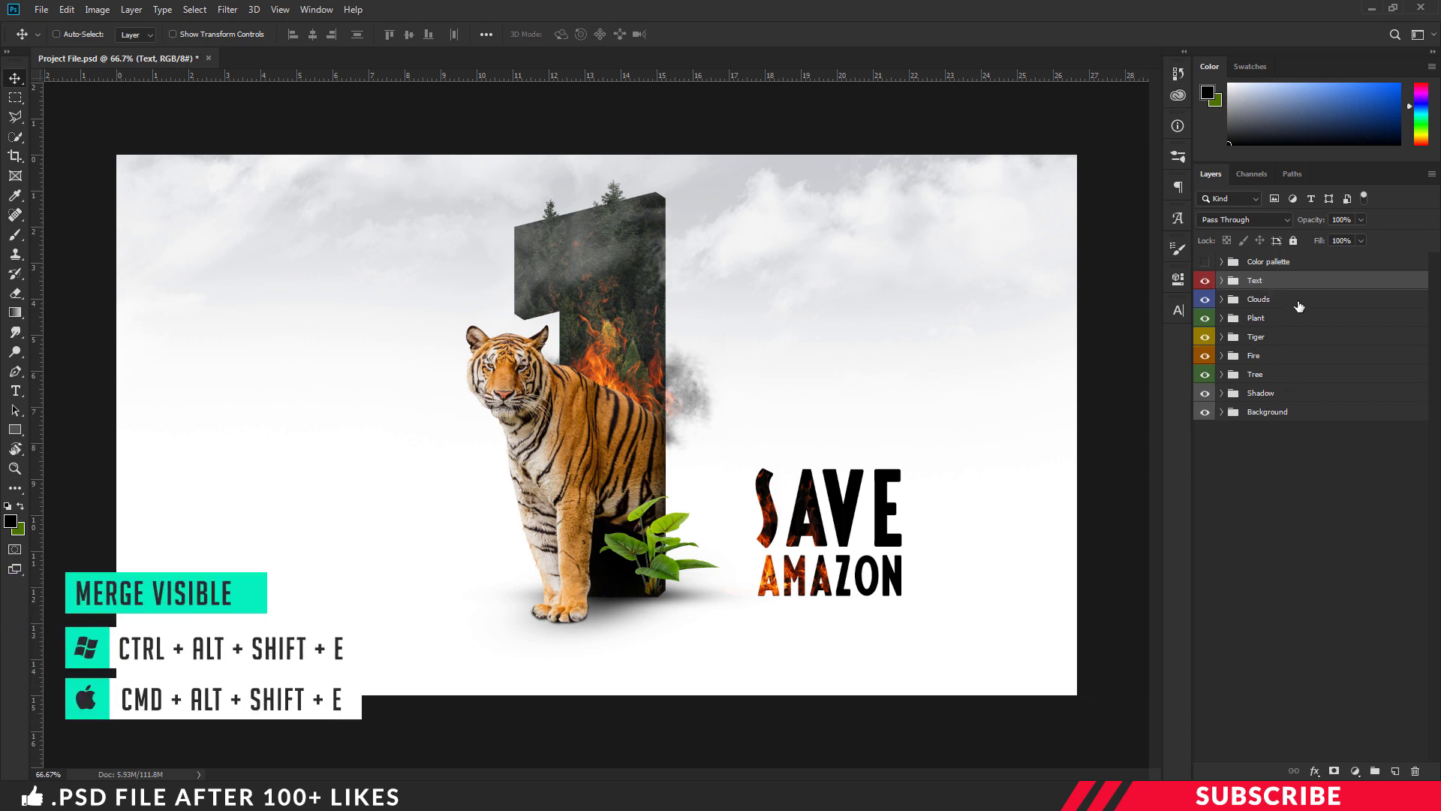
Merge all visible layers into a new layer and give it Camera Raw Temperature -7, Vibrance +1, Saturation +2
{"action": "key", "text": "ctrl+alt+shift+e"}
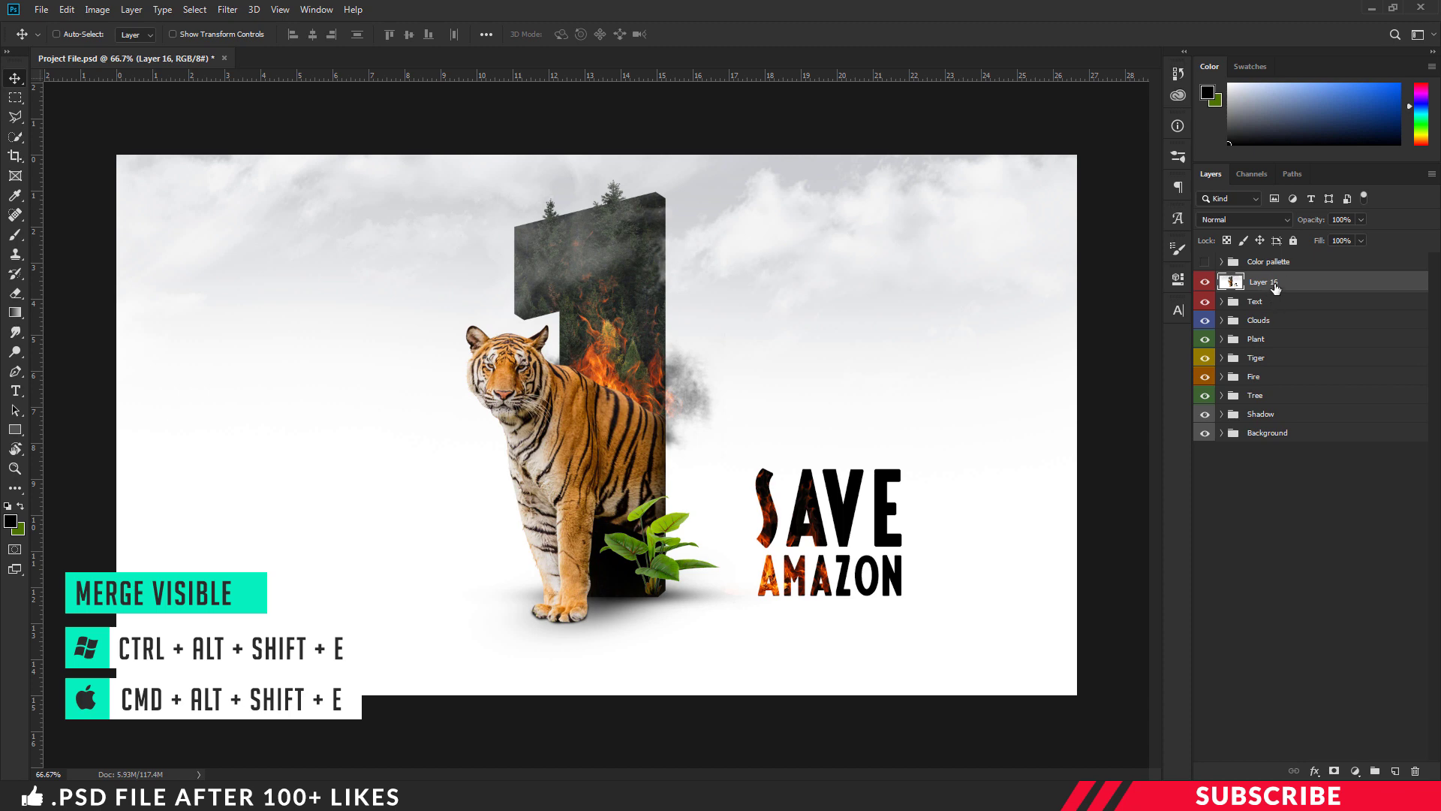
{"action": "left_click", "coordinate": [227, 10]}
{"action": "left_click", "coordinate": [266, 101]}
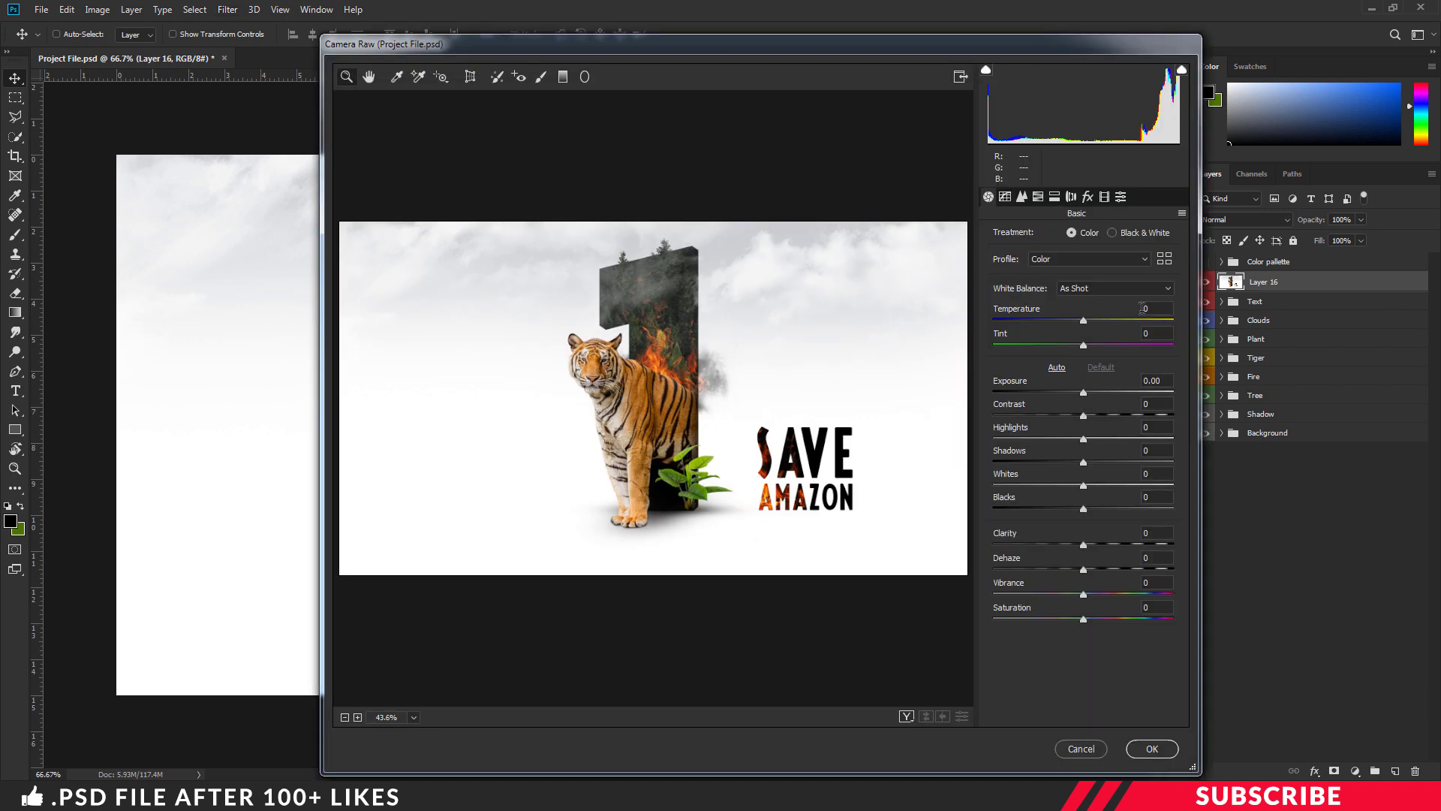
{"action": "left_click", "coordinate": [1154, 307]}
{"action": "type", "text": "-7"}
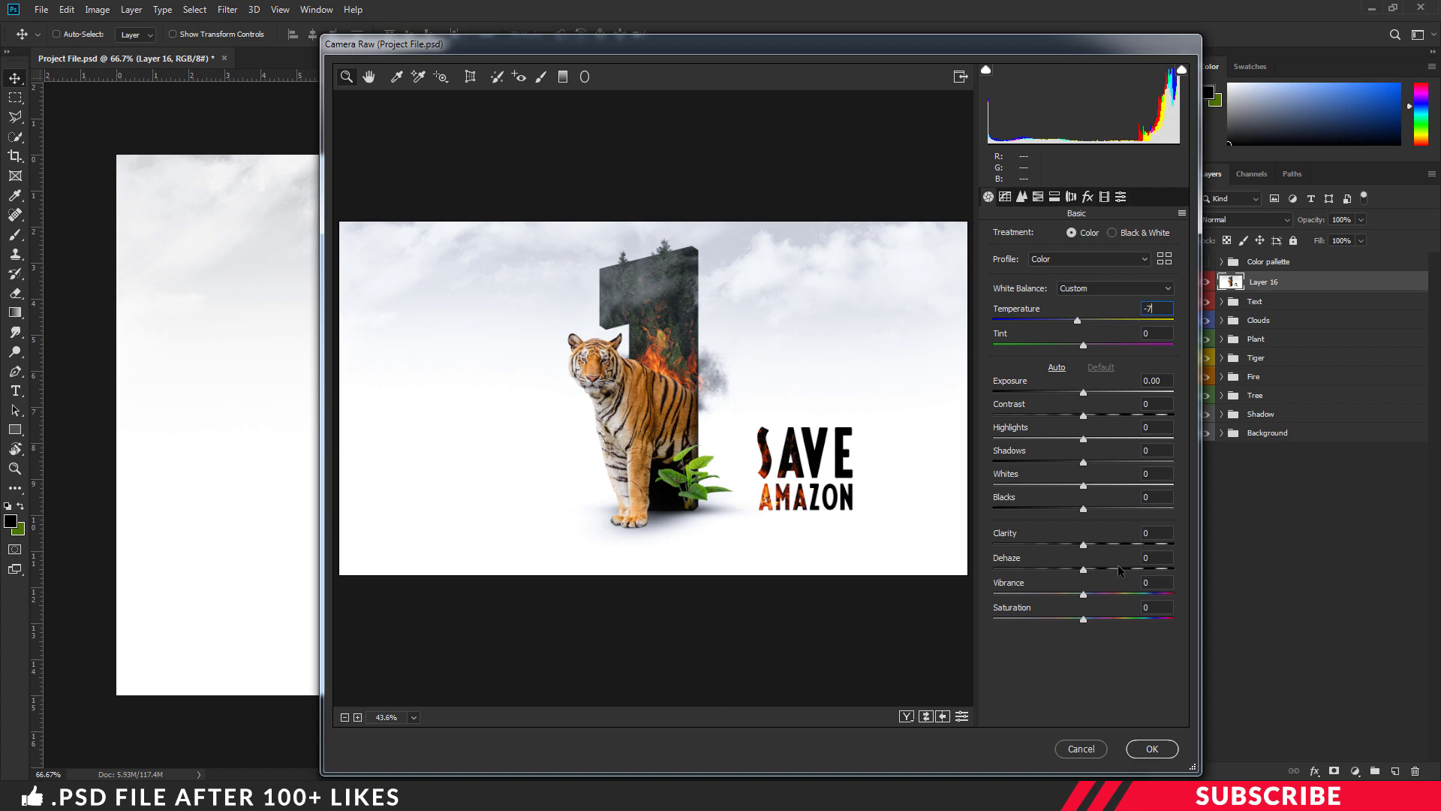
{"action": "left_click", "coordinate": [1086, 596]}
{"action": "left_click", "coordinate": [1088, 617]}
Raise HSL saturation for red to +5, boost orange and yellow, and apply the grade
{"action": "left_click", "coordinate": [1071, 197]}
{"action": "left_click", "coordinate": [1054, 197]}
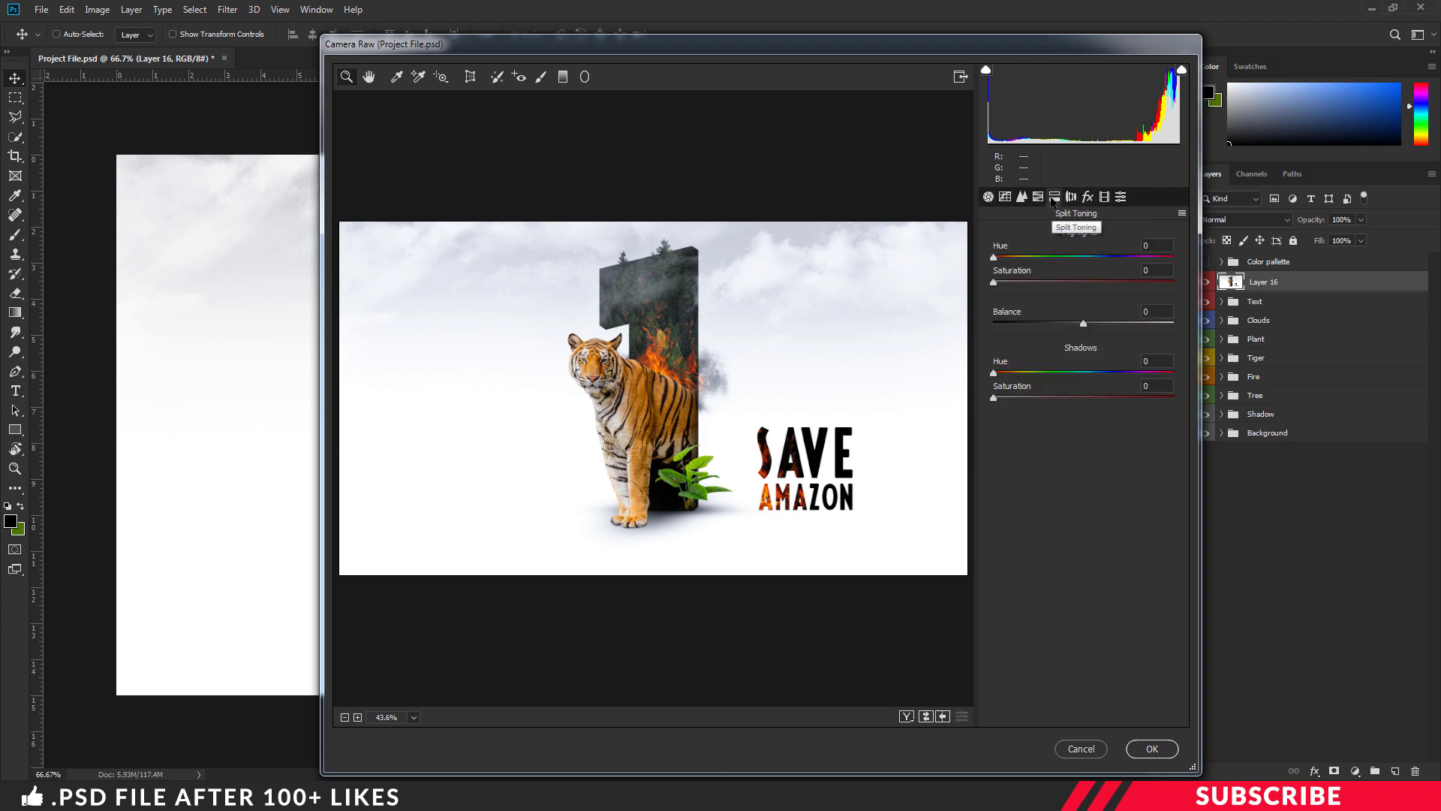
{"action": "left_click", "coordinate": [1037, 197]}
{"action": "left_click", "coordinate": [1049, 237]}
{"action": "left_click", "coordinate": [1087, 292]}
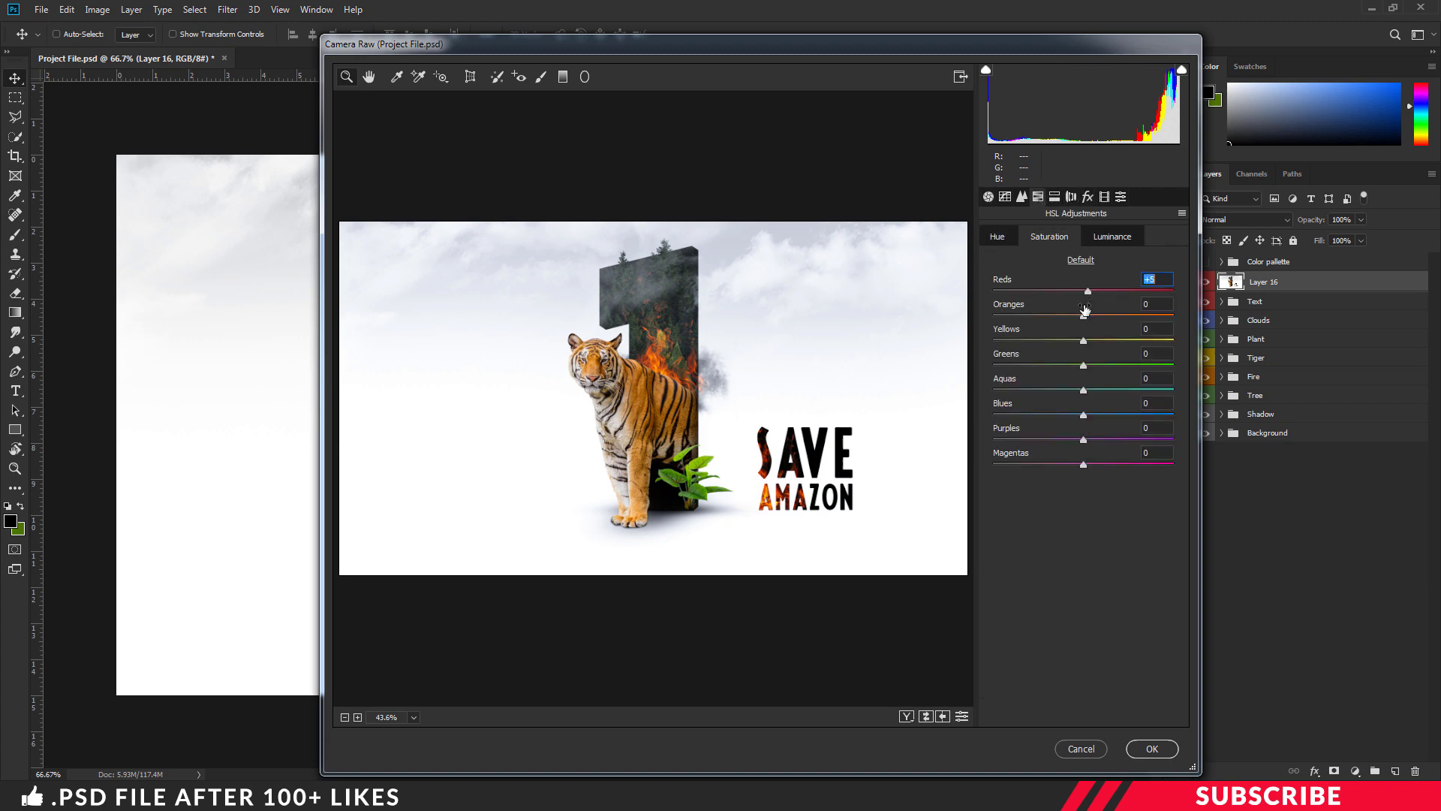
{"action": "left_click_drag", "start_coordinate": [1084, 311], "coordinate": [1093, 464]}
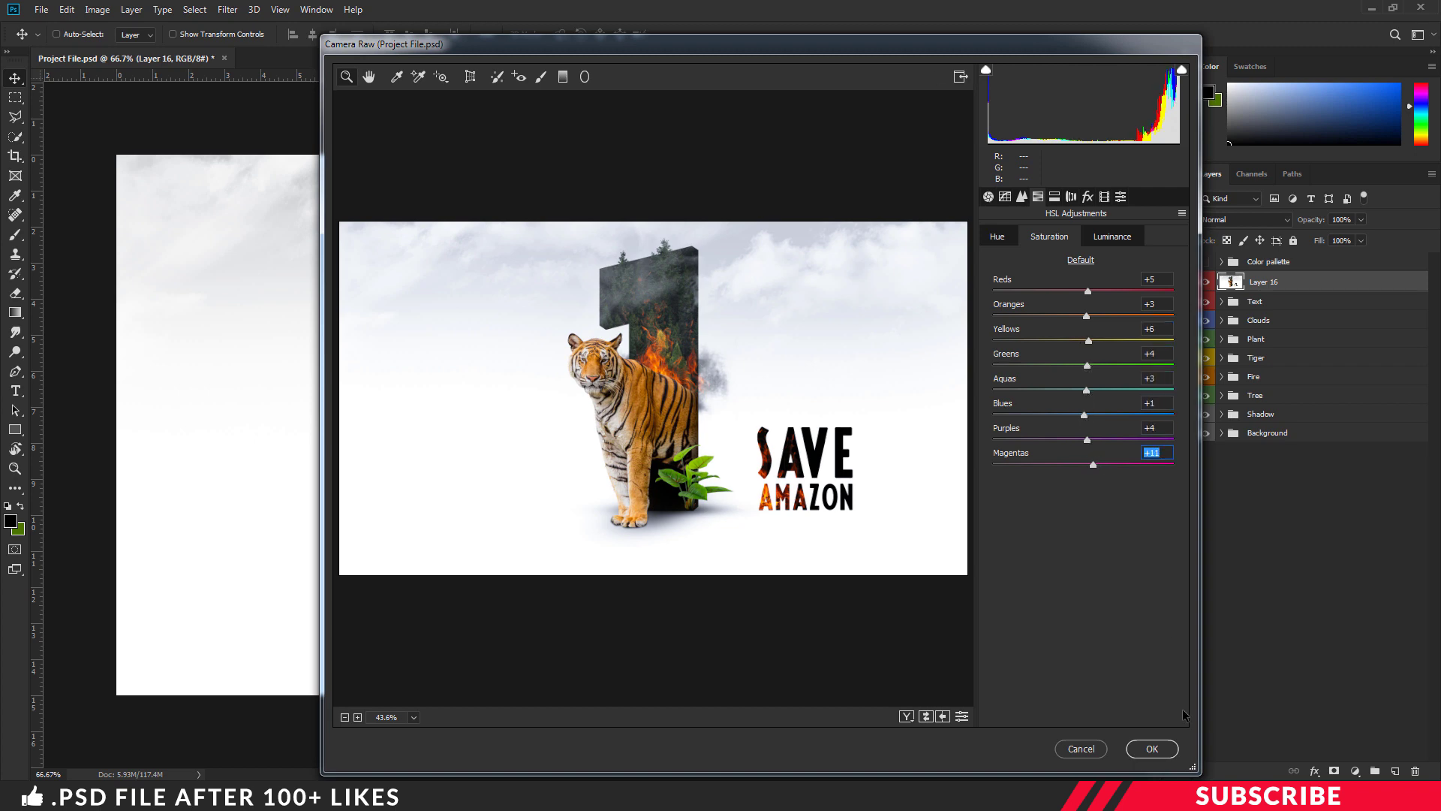
{"action": "left_click", "coordinate": [1151, 748]}
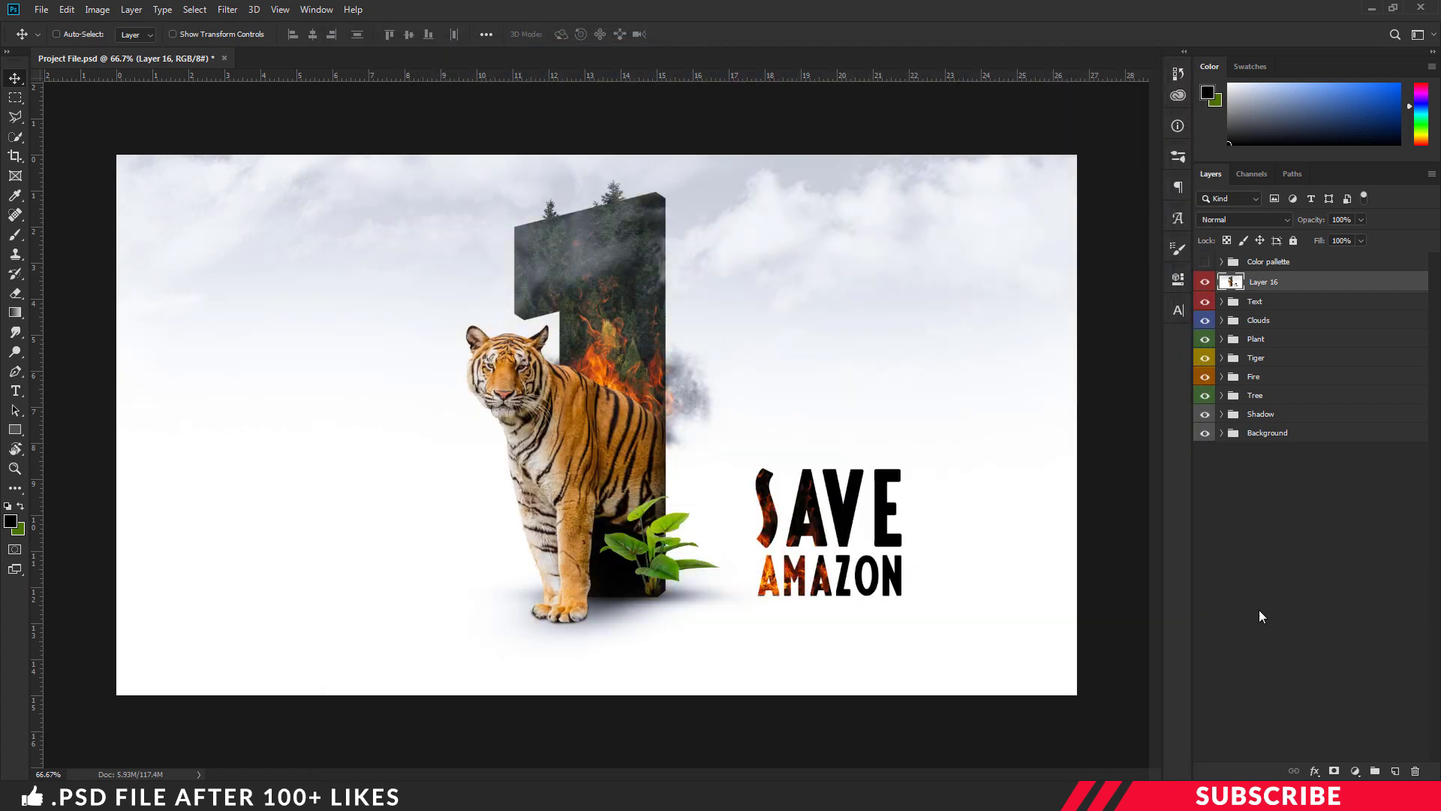